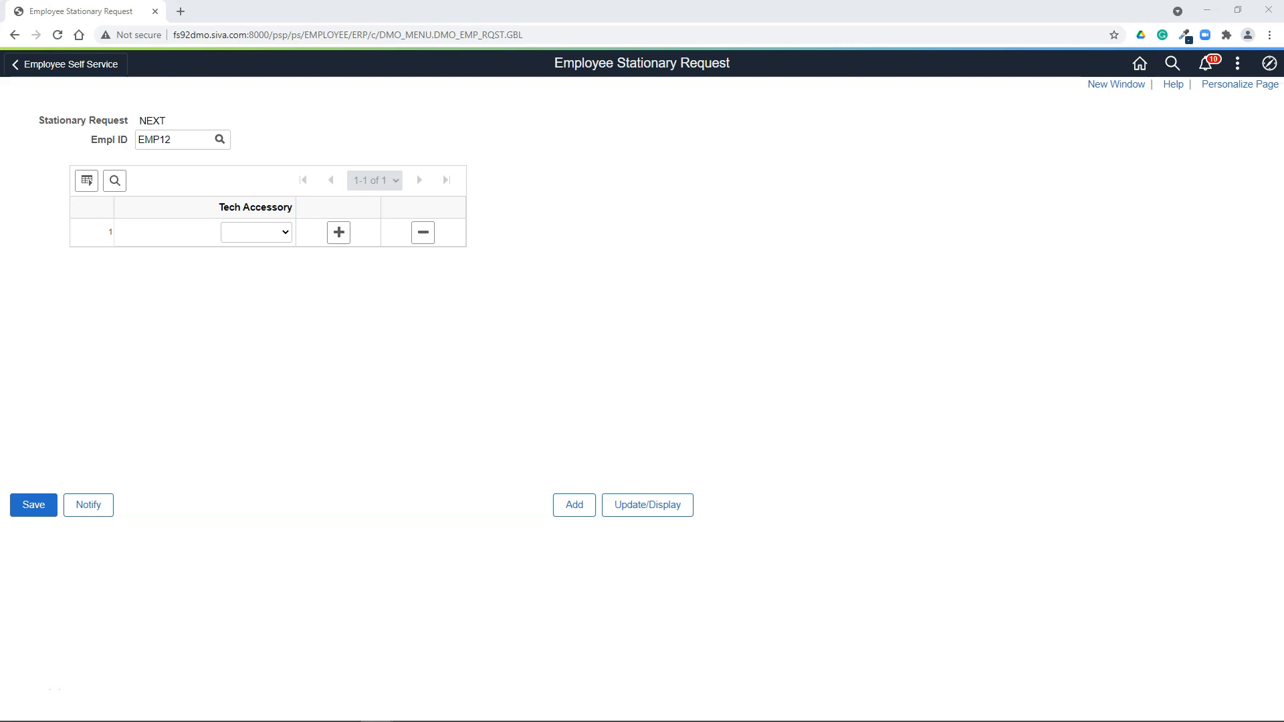
Step: Choose Keyboard as the first Tech Accessory and save the stationary request
{"action": "left_click", "coordinate": [256, 233]}
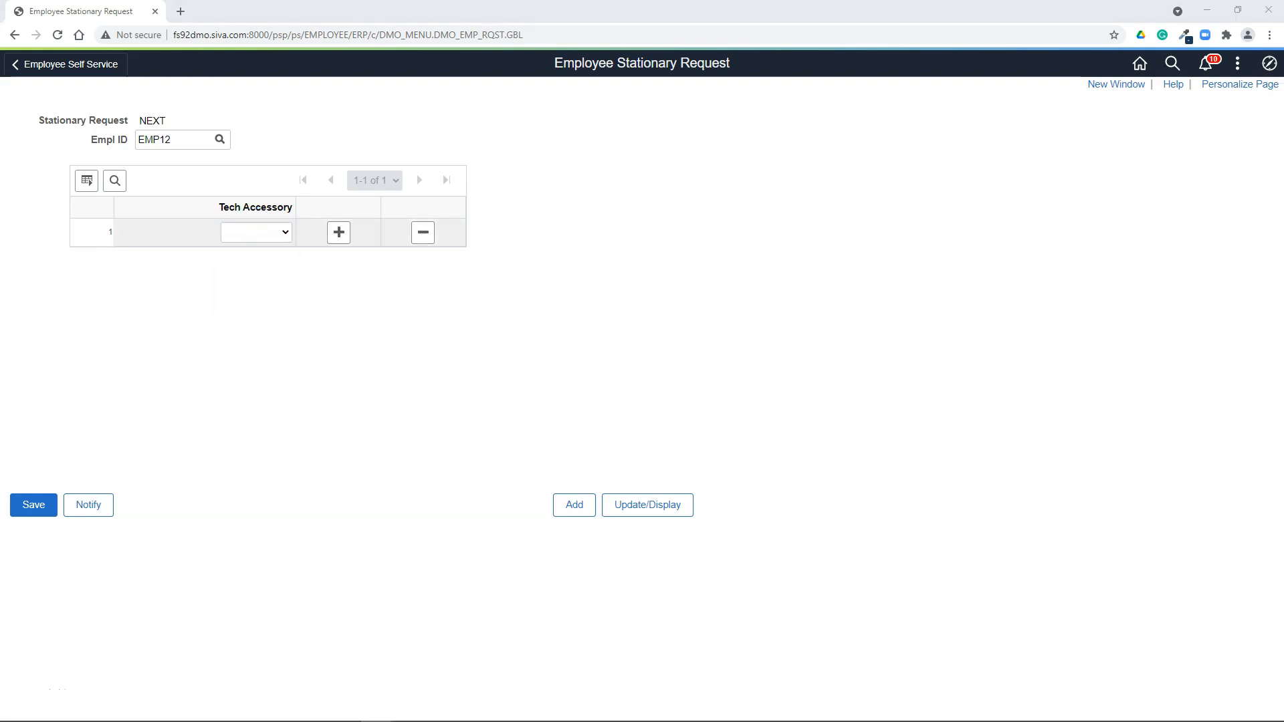
{"action": "left_click", "coordinate": [251, 236]}
{"action": "left_click", "coordinate": [253, 276]}
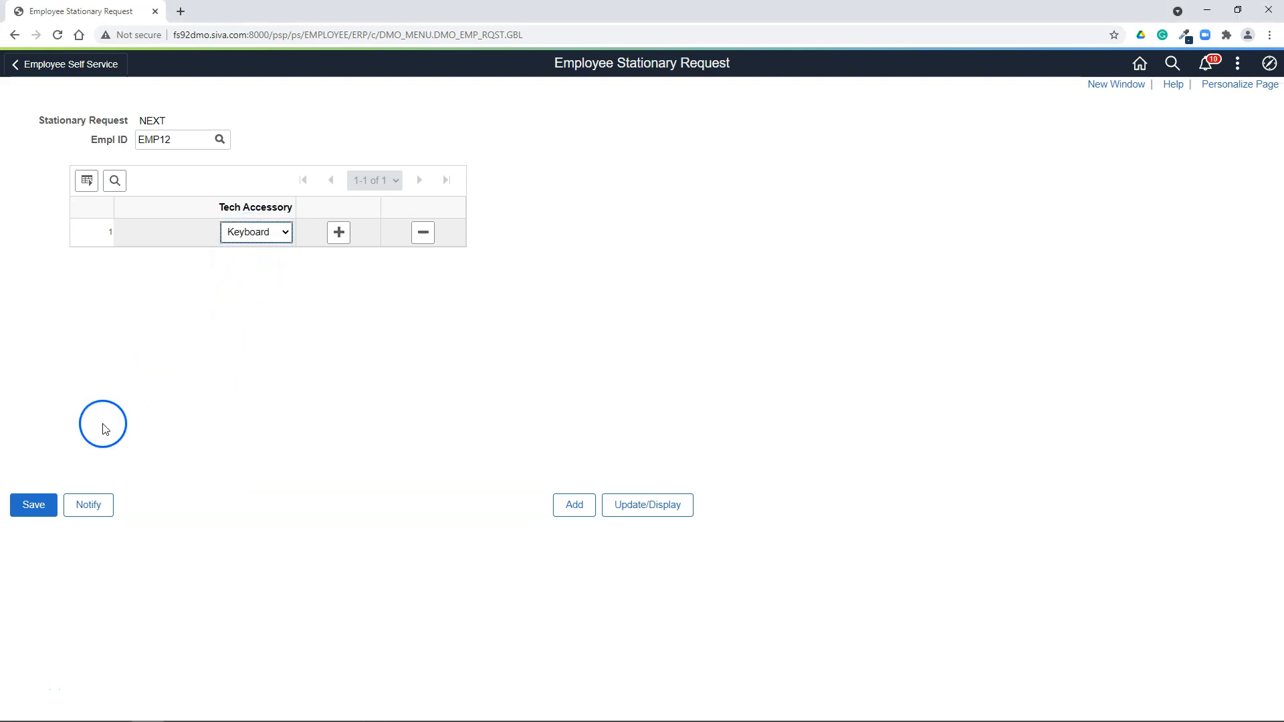
{"action": "left_click", "coordinate": [34, 505]}
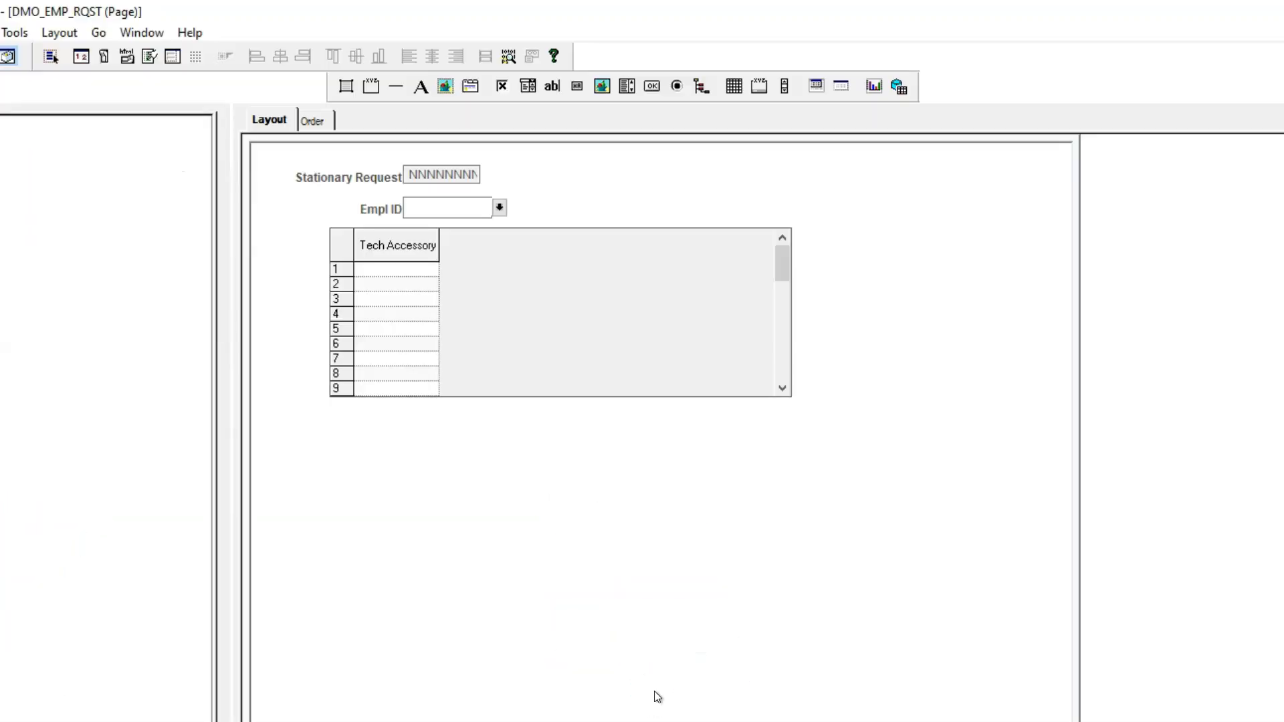
{"action": "right_click", "coordinate": [423, 174]}
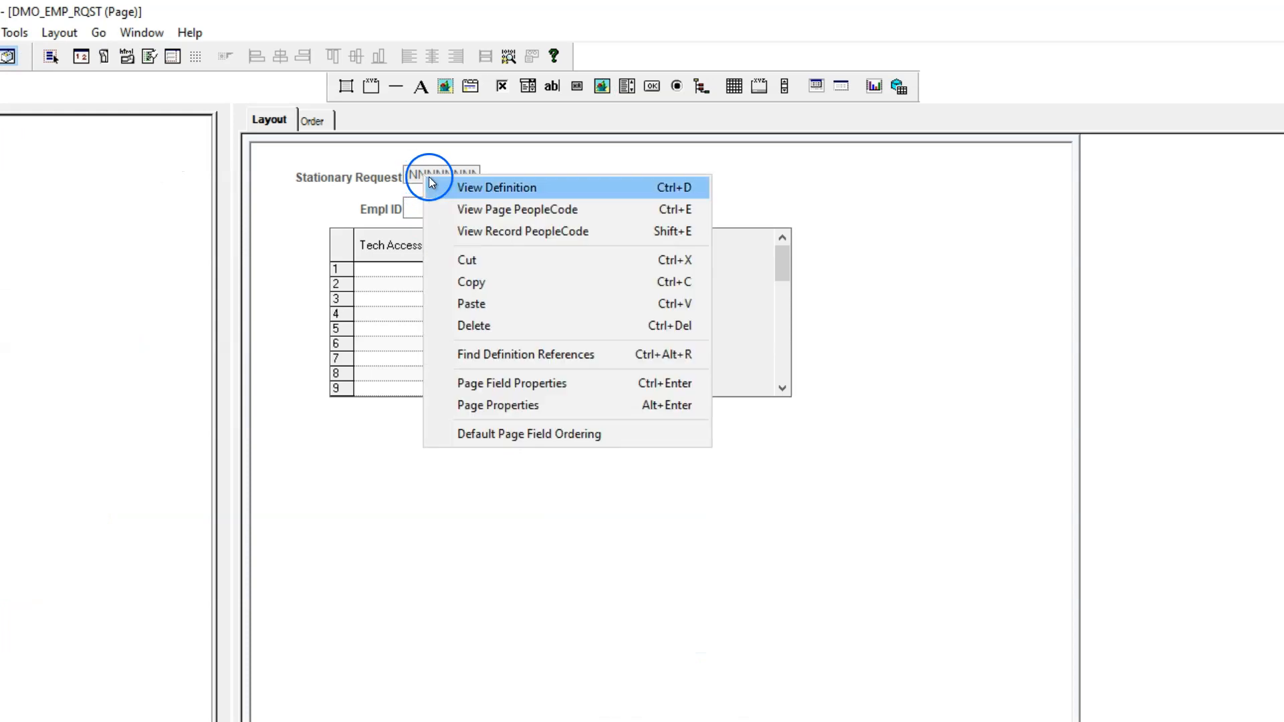
{"action": "left_click", "coordinate": [447, 190]}
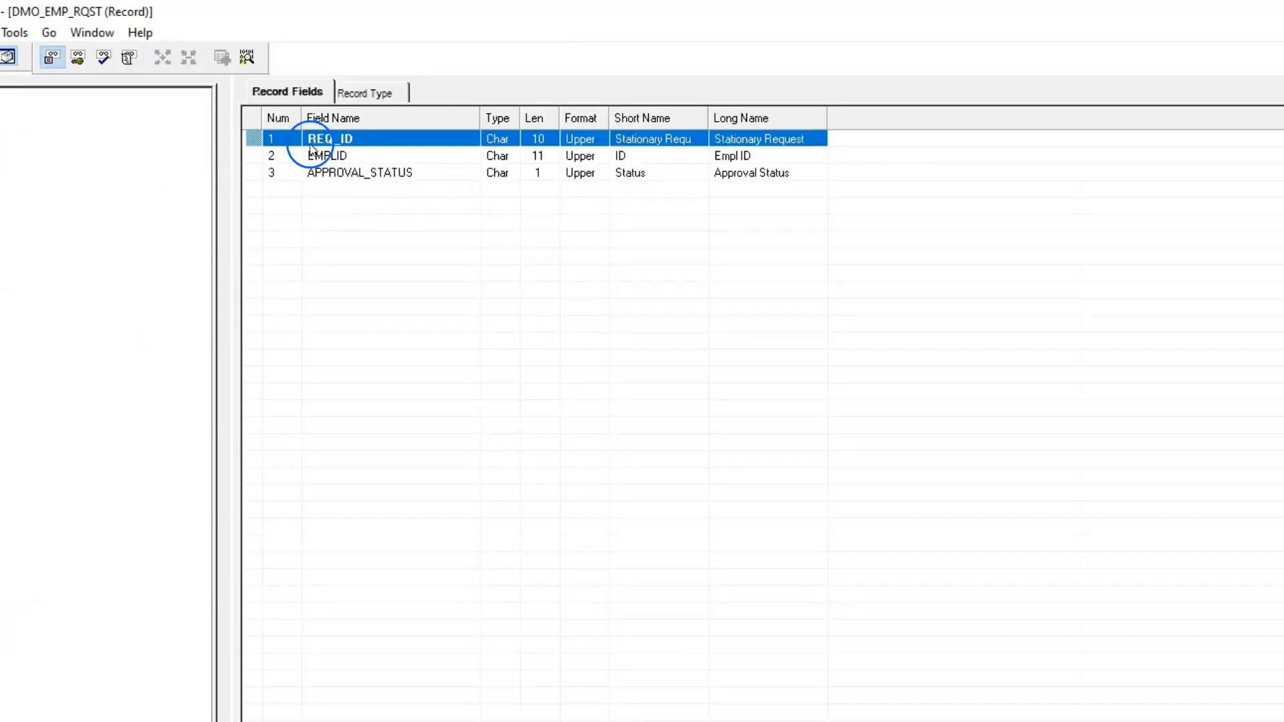
{"action": "left_click", "coordinate": [77, 57]}
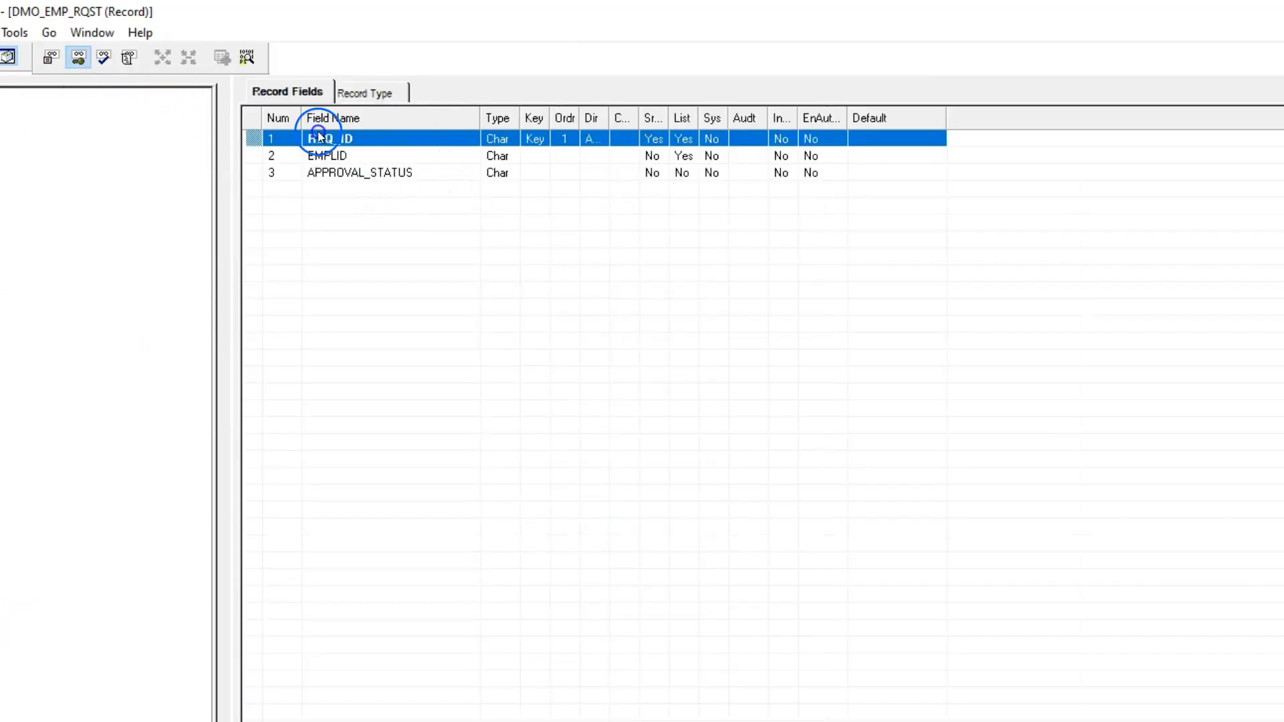
{"action": "key", "text": "ctrl+F4"}
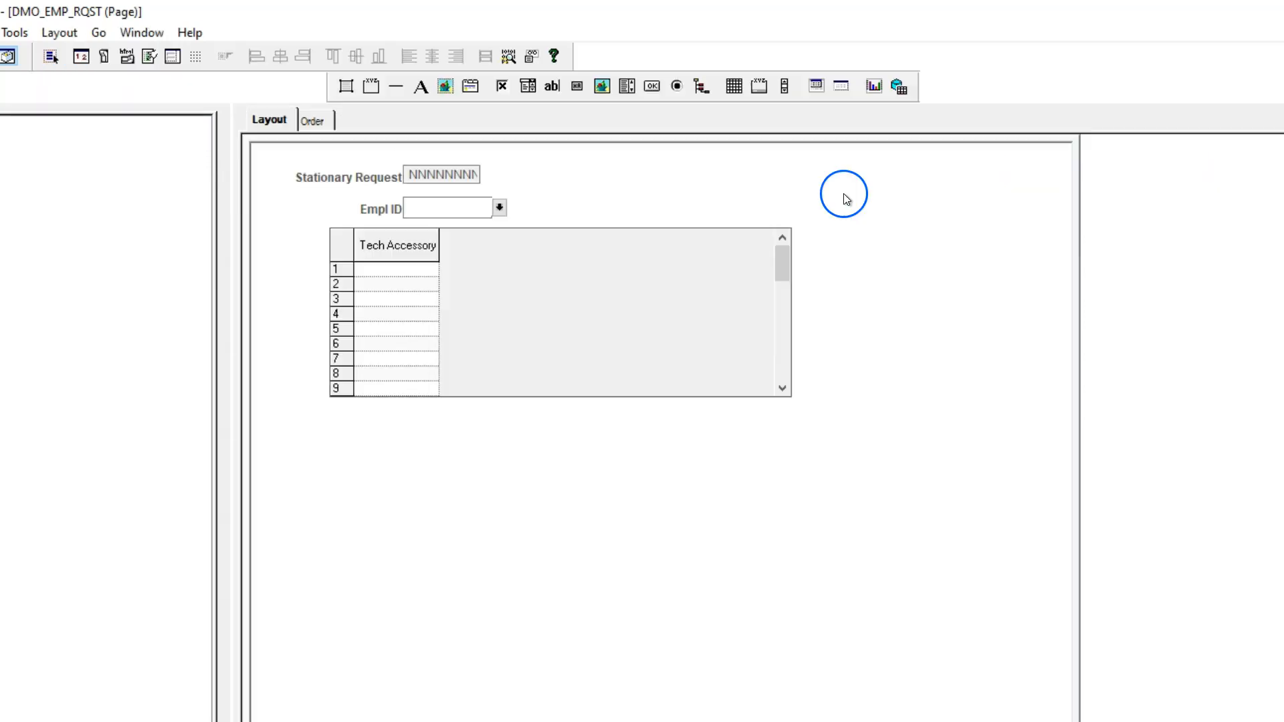
{"action": "right_click", "coordinate": [376, 270]}
{"action": "left_click", "coordinate": [408, 282]}
{"action": "left_click", "coordinate": [338, 157]}
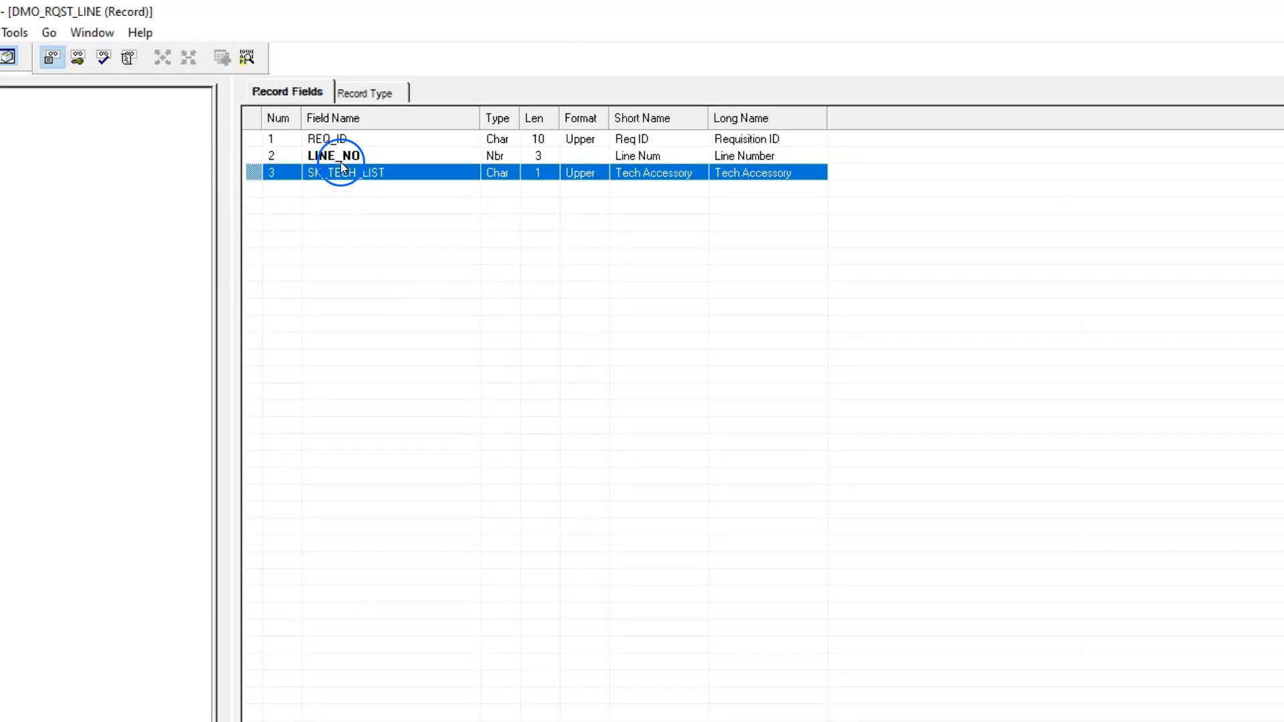
{"action": "left_click", "coordinate": [78, 58]}
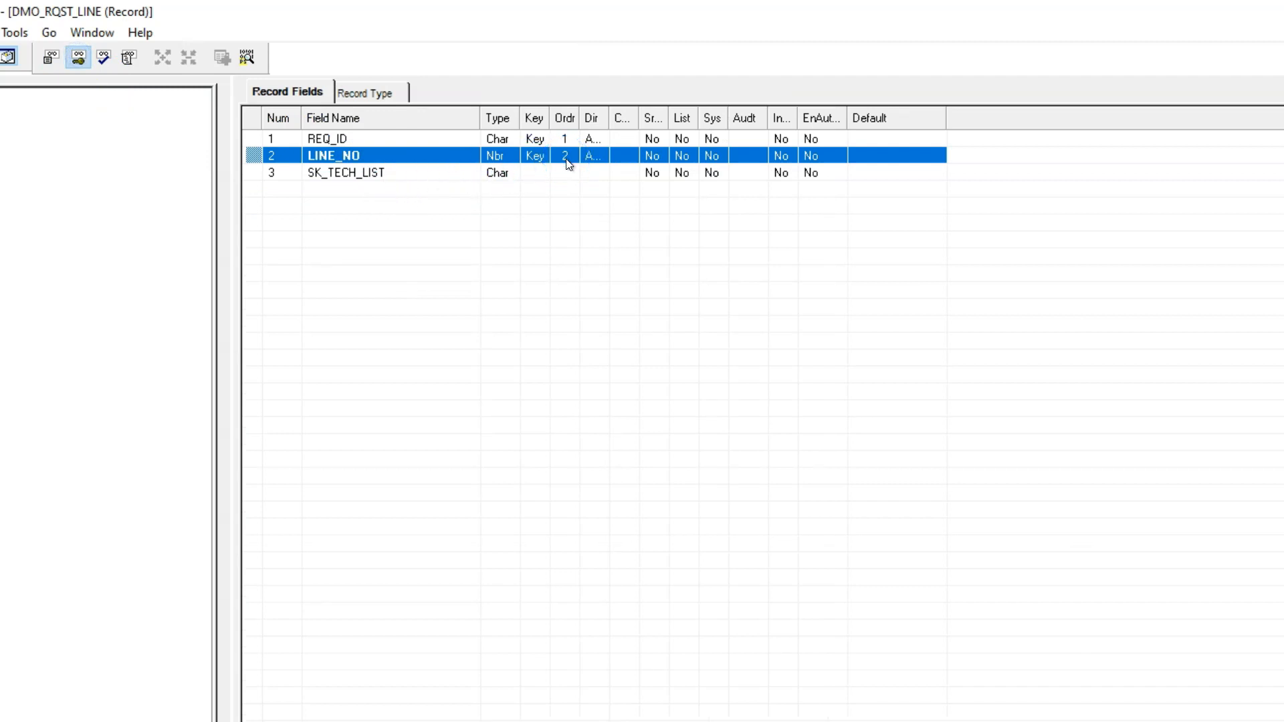
{"action": "key", "text": "ctrl+F4"}
{"action": "left_click", "coordinate": [467, 665]}
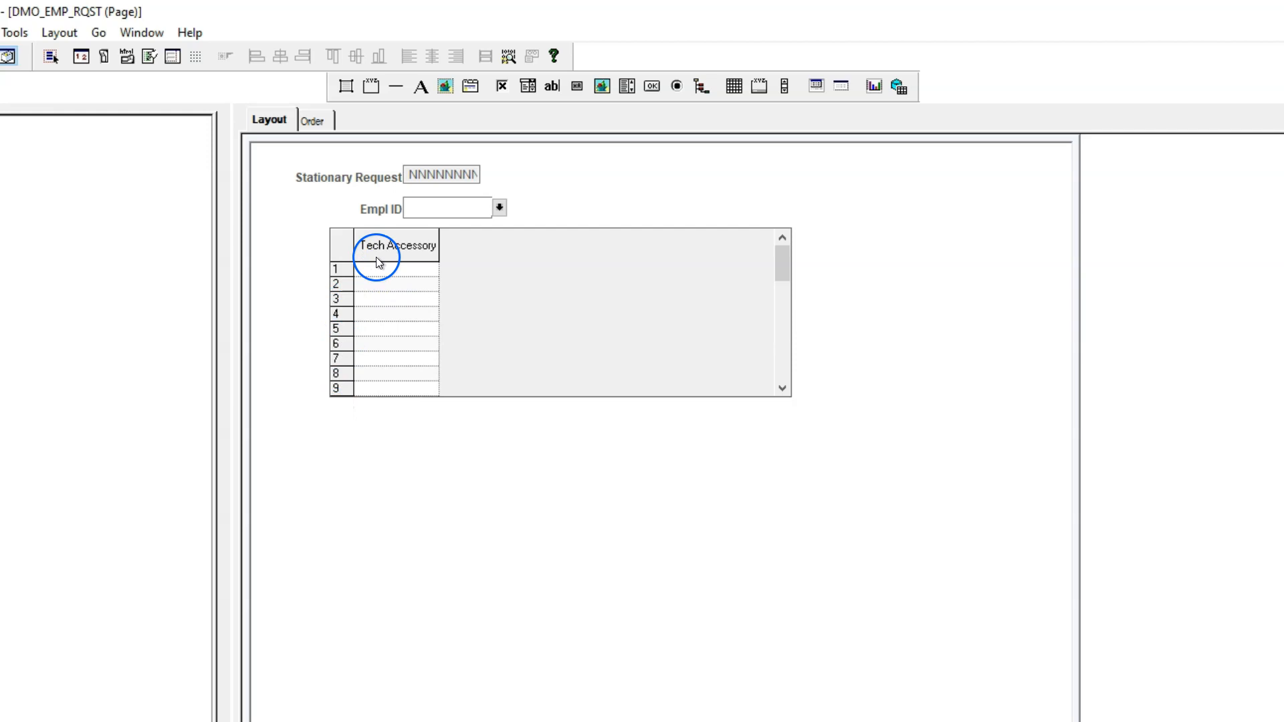
{"action": "right_click", "coordinate": [355, 239]}
{"action": "left_click", "coordinate": [418, 296]}
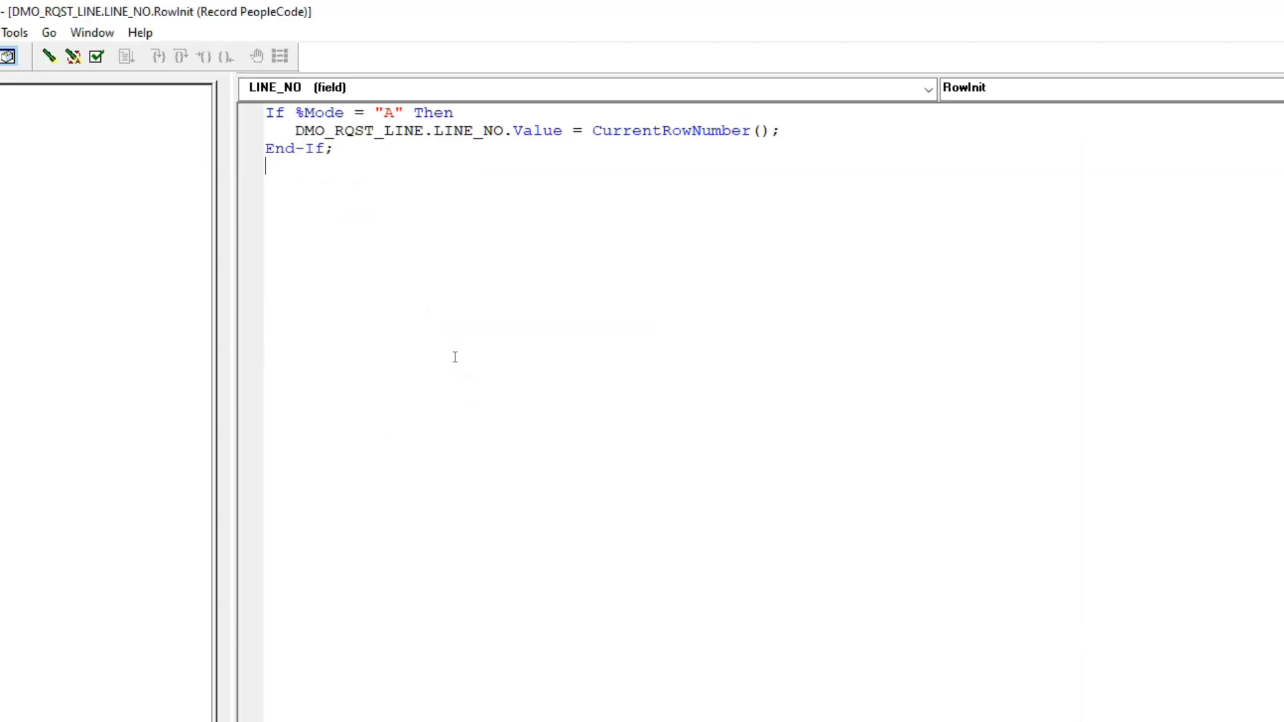
{"action": "left_click", "coordinate": [985, 87]}
{"action": "left_click", "coordinate": [983, 122]}
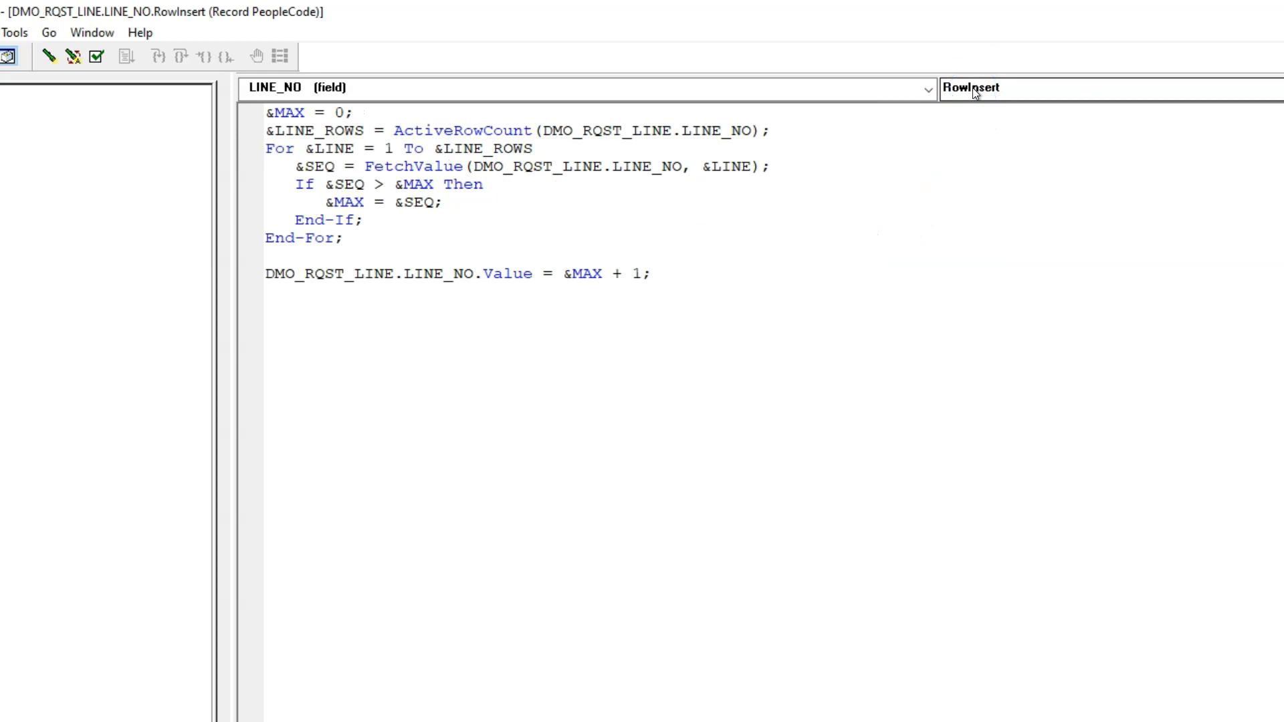
{"action": "left_click", "coordinate": [335, 584]}
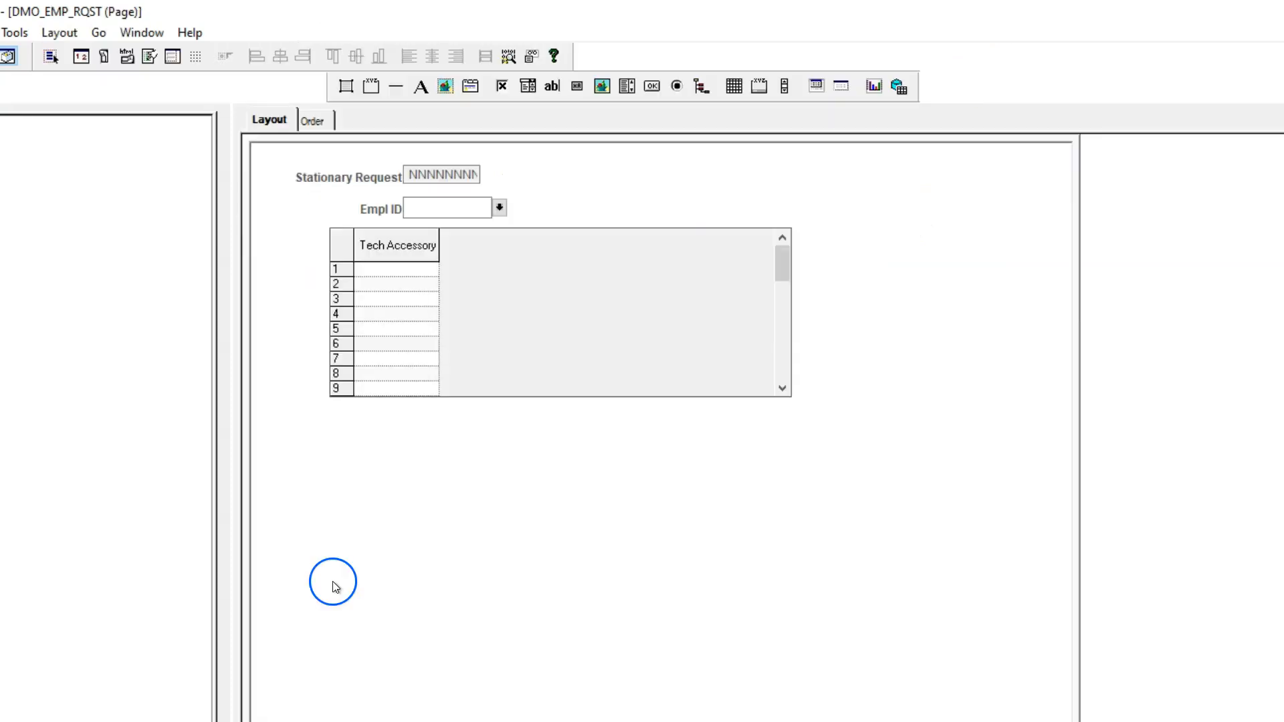
{"action": "right_click", "coordinate": [420, 173]}
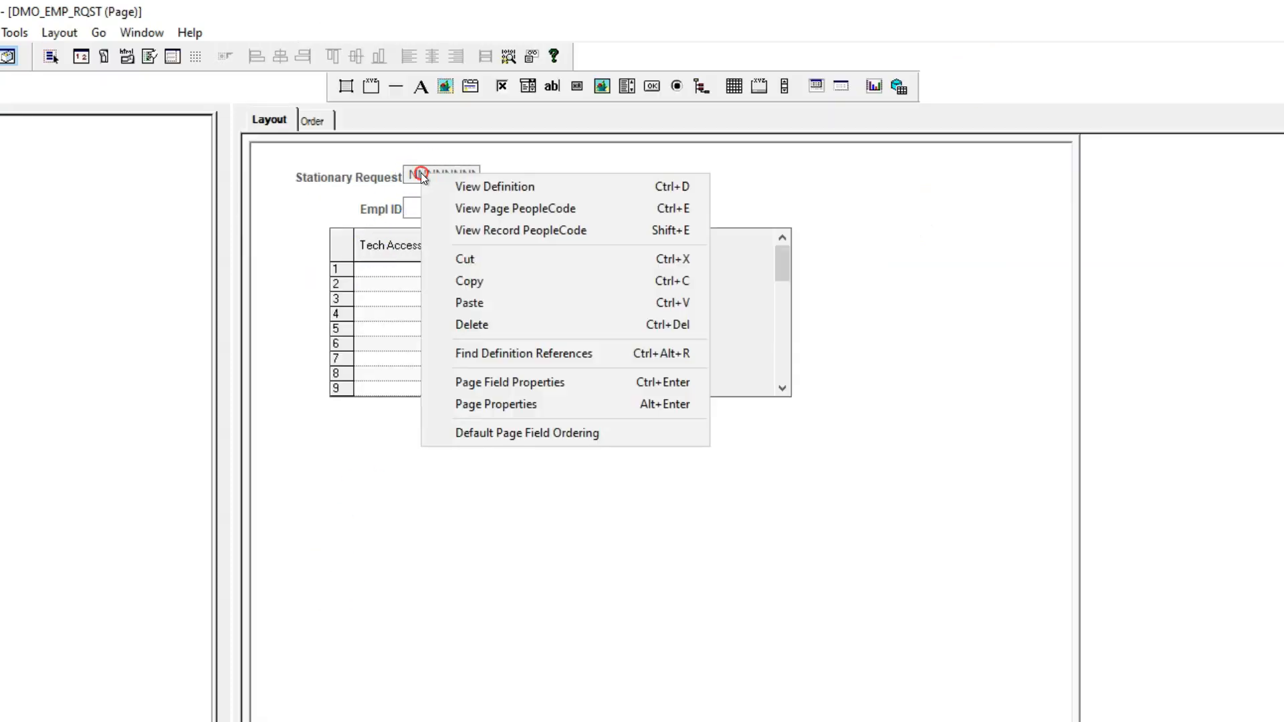
{"action": "left_click", "coordinate": [480, 229]}
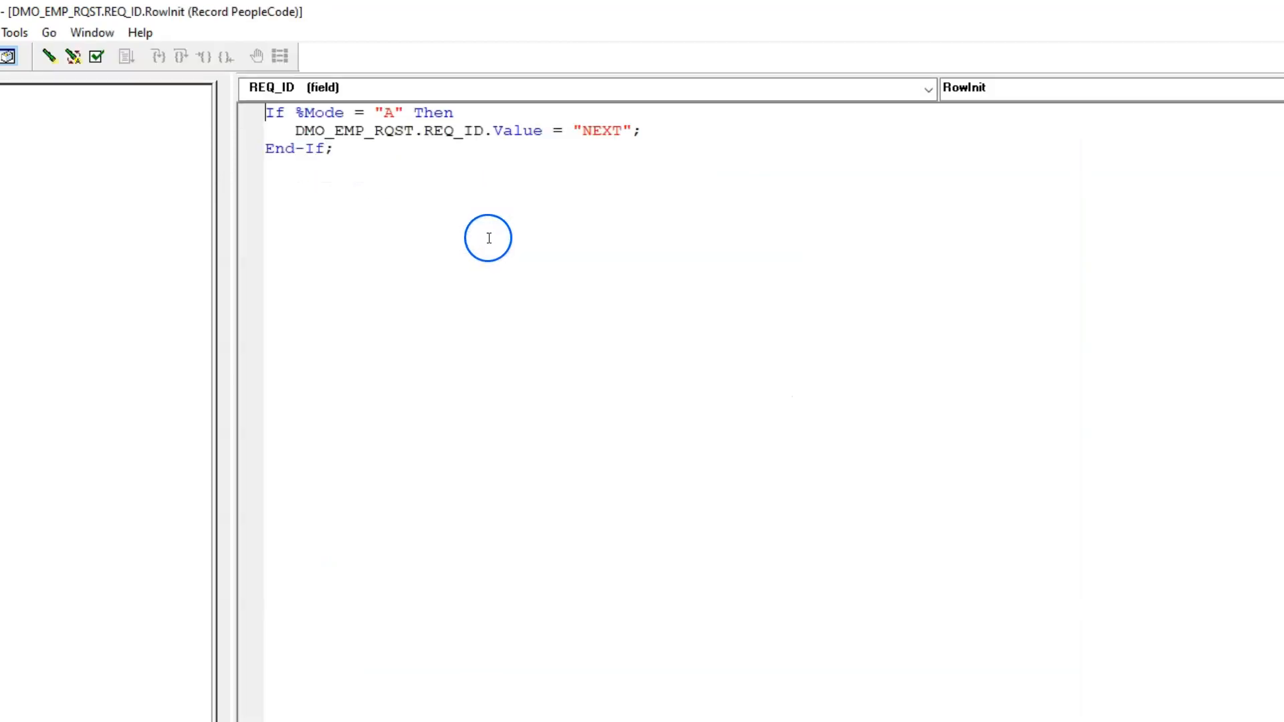
{"action": "double_click", "coordinate": [602, 130]}
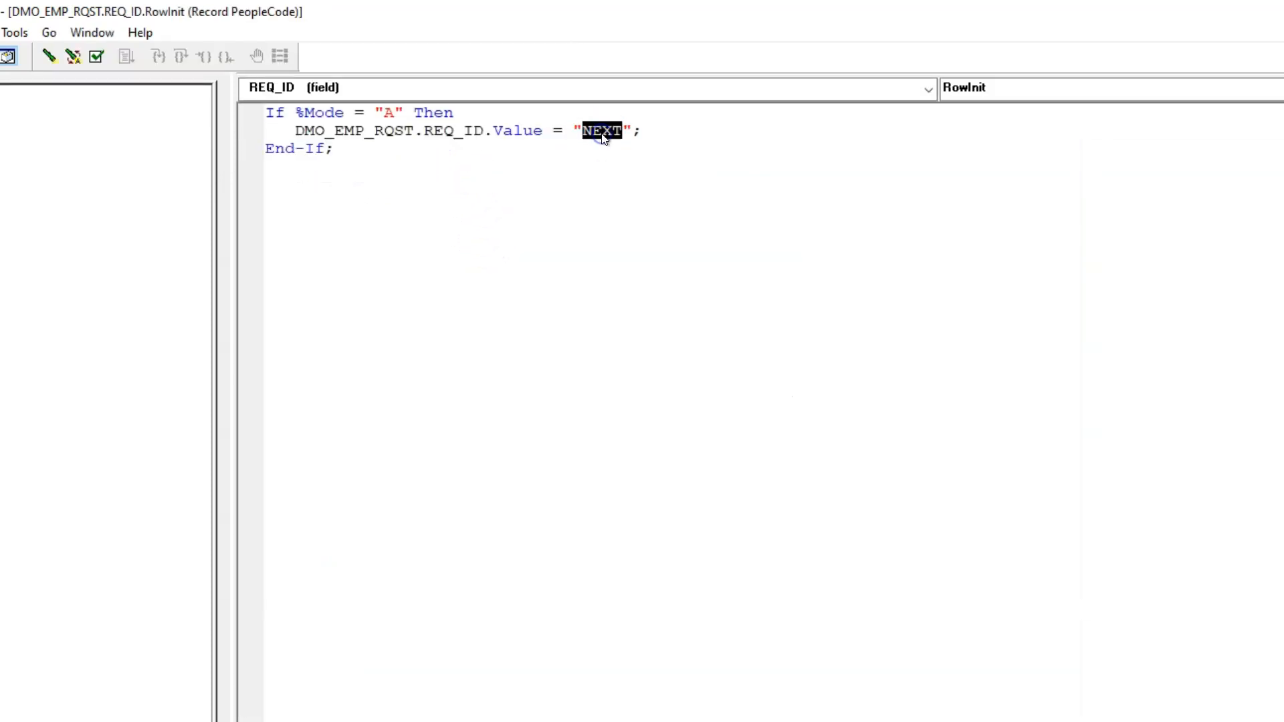
{"action": "left_click", "coordinate": [927, 100]}
{"action": "left_click", "coordinate": [995, 119]}
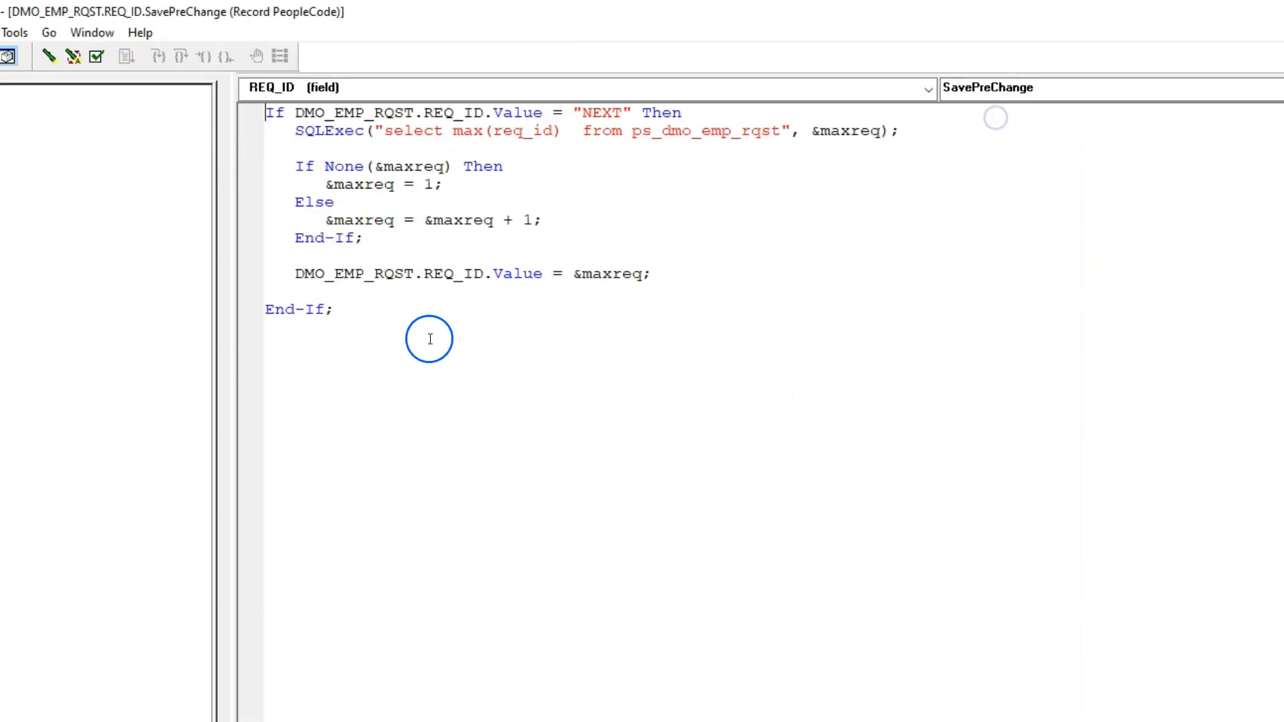
{"action": "left_click", "coordinate": [673, 274]}
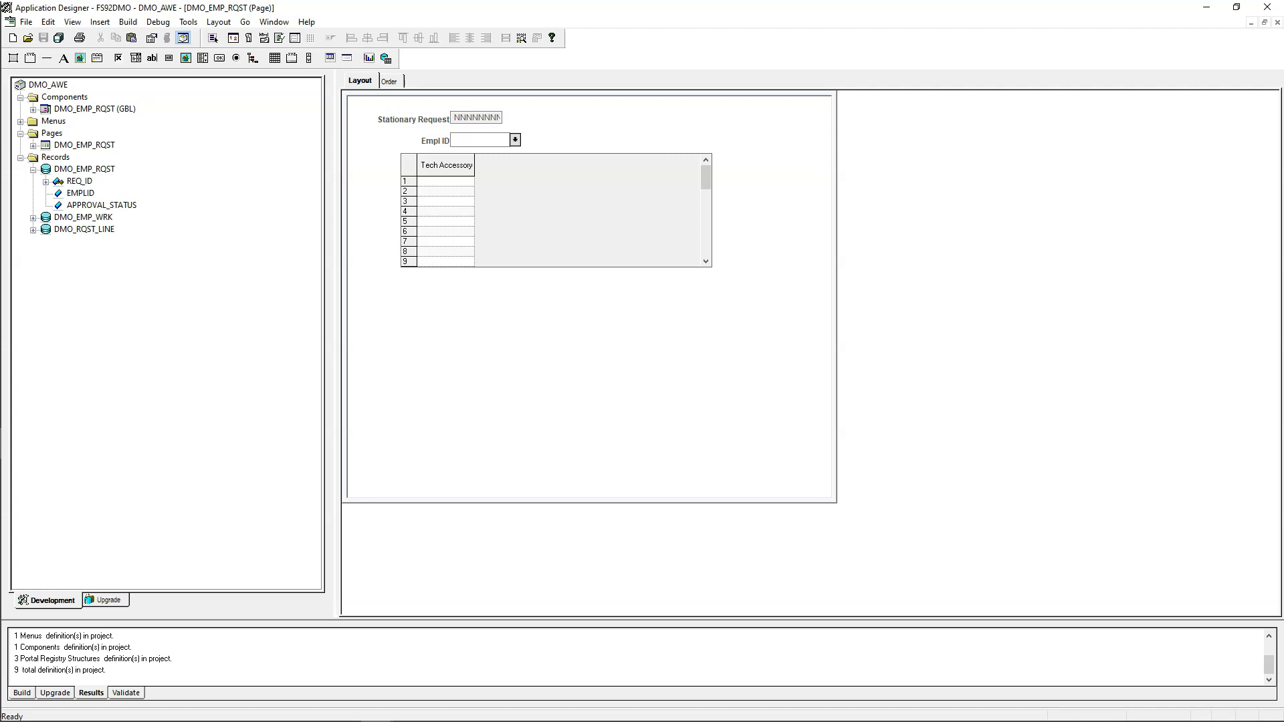
Step: Drag APPROVAL_STATUS from the project onto the DMO_EMP_RQST page beside Stationary Request
{"action": "left_click_drag", "start_coordinate": [131, 214], "coordinate": [629, 119]}
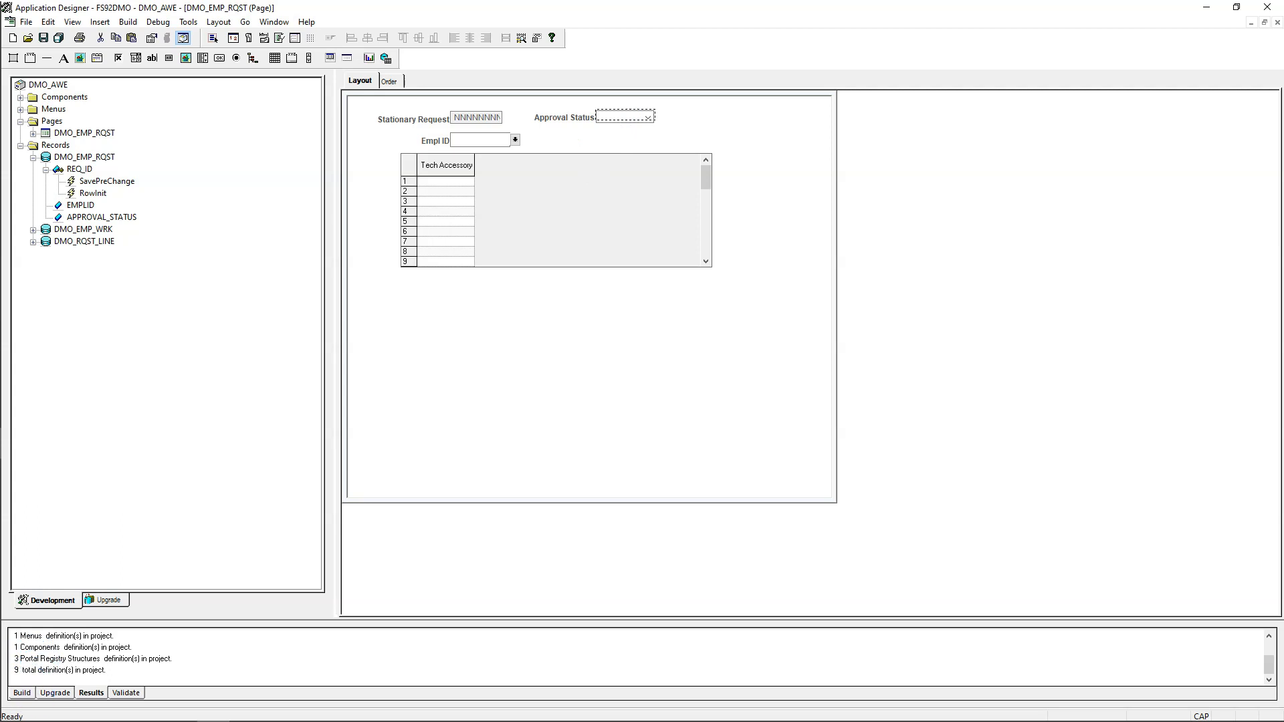
{"action": "left_click", "coordinate": [181, 574]}
{"action": "left_click", "coordinate": [100, 22]}
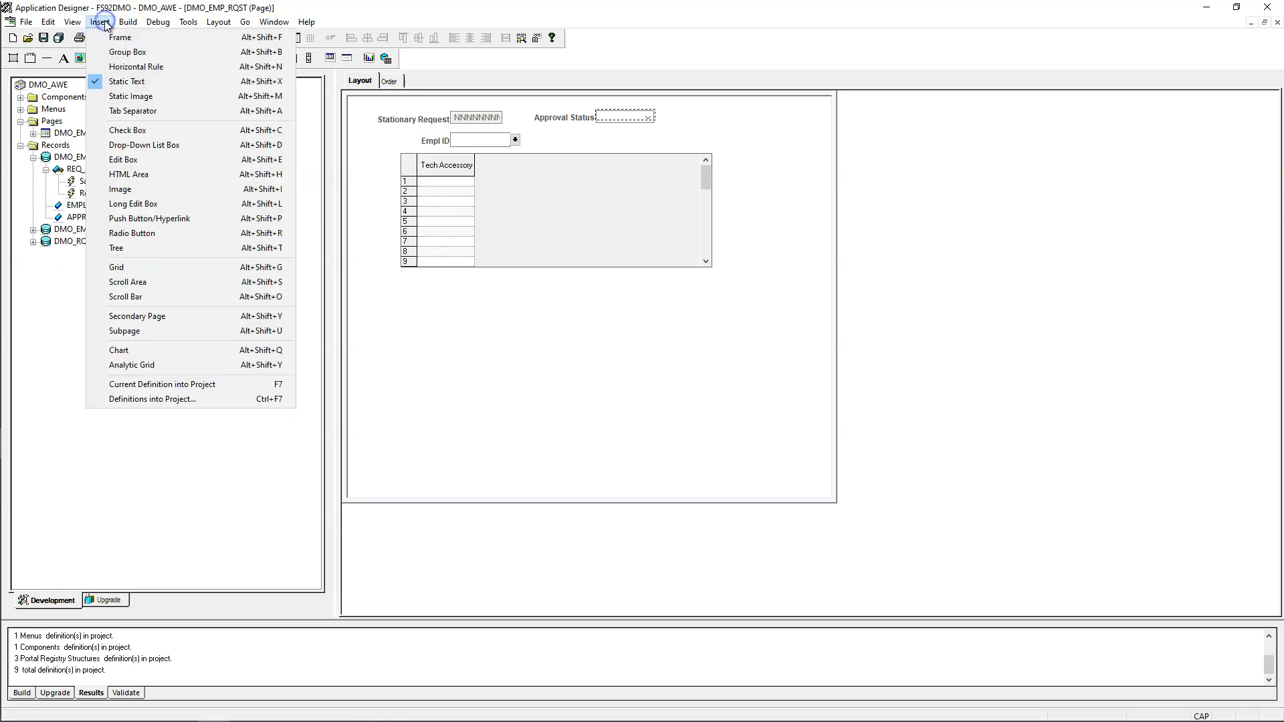
Step: Insert subpage EOAW_MON_SBP substituted to EOAW_MON_WRK and move it below the Tech Accessory grid
{"action": "left_click", "coordinate": [126, 334]}
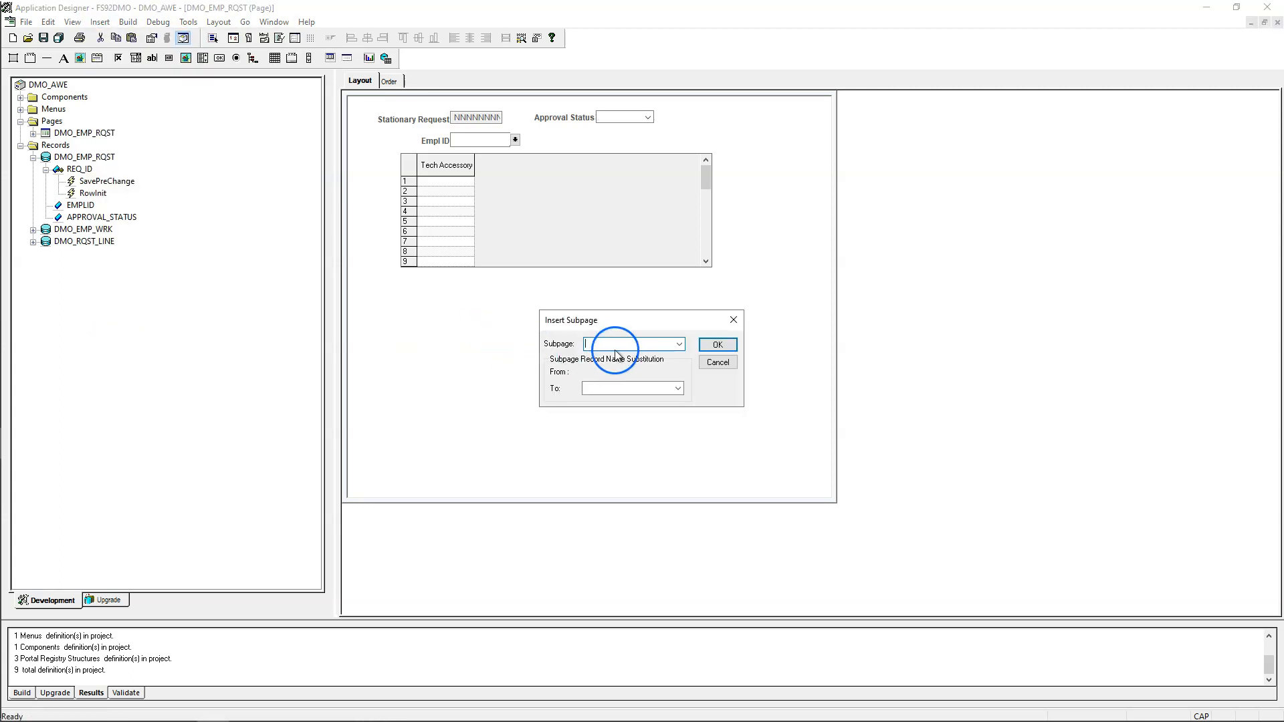
{"action": "type", "text": "EOAW"}
{"action": "left_click", "coordinate": [615, 349]}
{"action": "type", "text": "_MON_SBP"}
{"action": "left_click", "coordinate": [604, 389]}
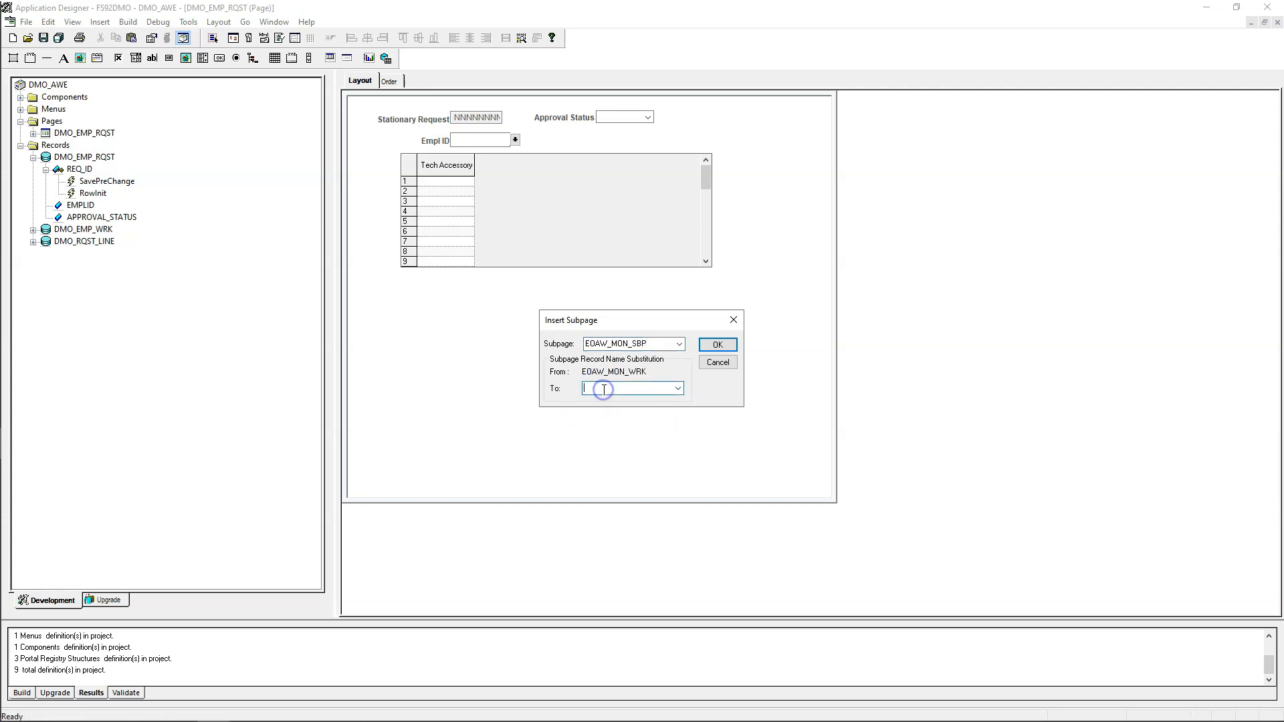
{"action": "type", "text": "EOAW_MON_WRK"}
{"action": "left_click", "coordinate": [717, 345]}
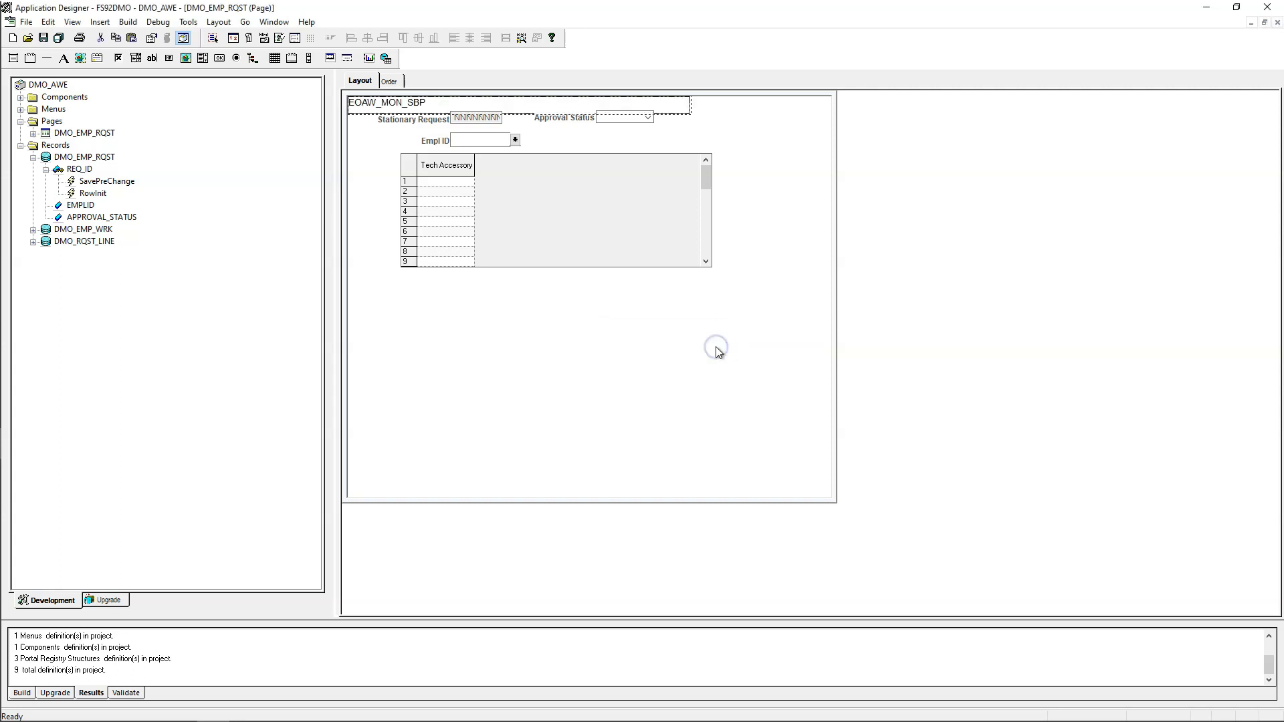
{"action": "left_click", "coordinate": [495, 118]}
{"action": "left_click_drag", "start_coordinate": [486, 103], "coordinate": [538, 311]}
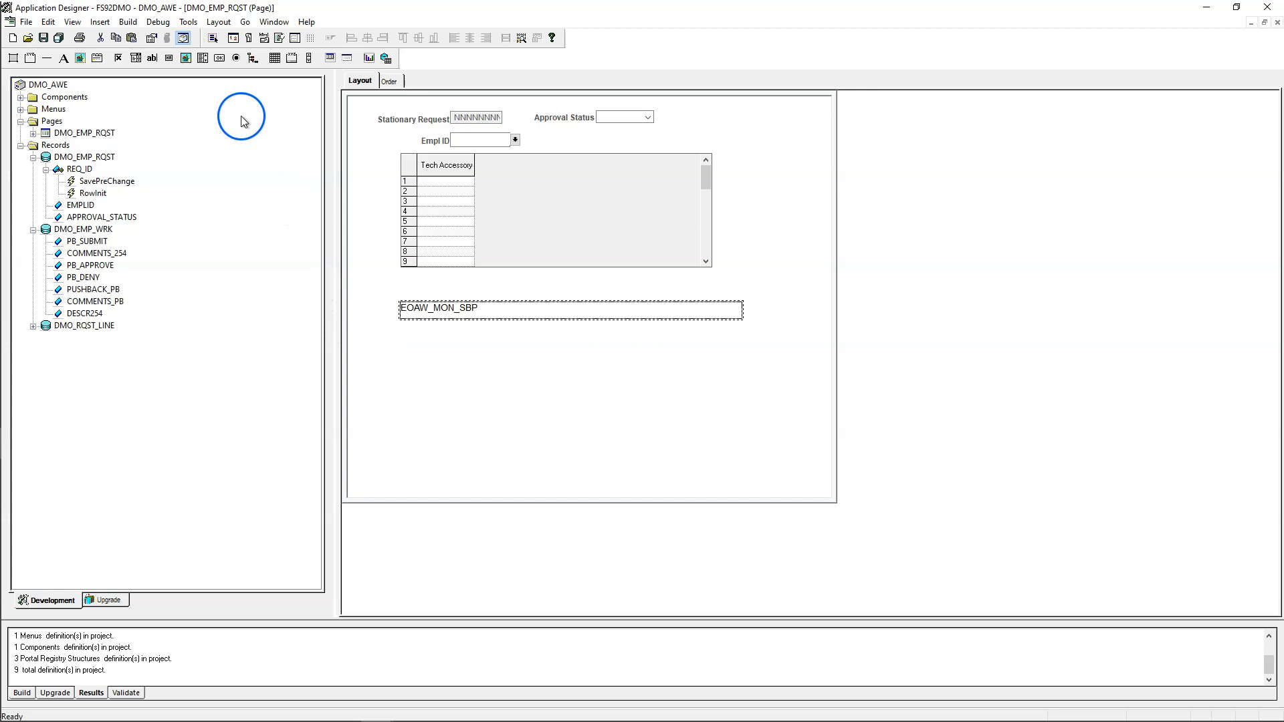
{"action": "left_click", "coordinate": [203, 59]}
Step: Draw a long edit box below the subpage and bind it to DMO_EMP_WRK's DESCR field
{"action": "left_click_drag", "start_coordinate": [401, 347], "coordinate": [748, 404]}
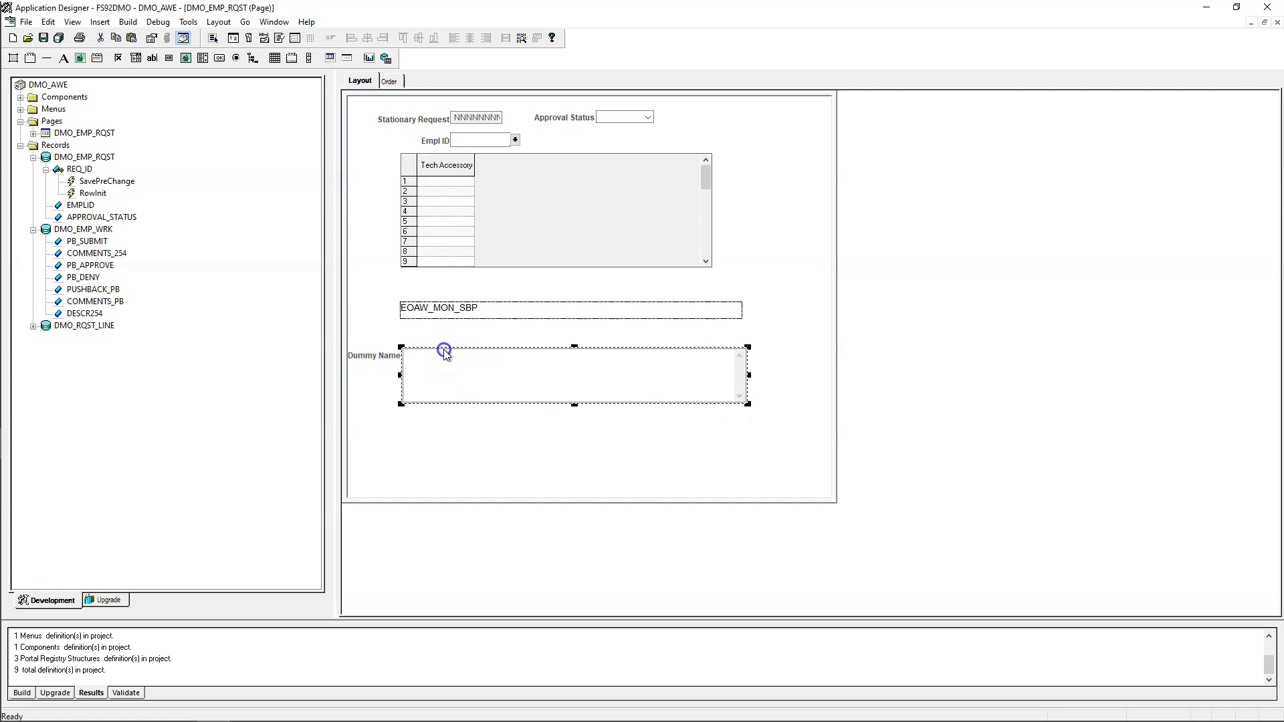
{"action": "double_click", "coordinate": [444, 350]}
{"action": "left_click", "coordinate": [401, 357]}
{"action": "double_click", "coordinate": [405, 356]}
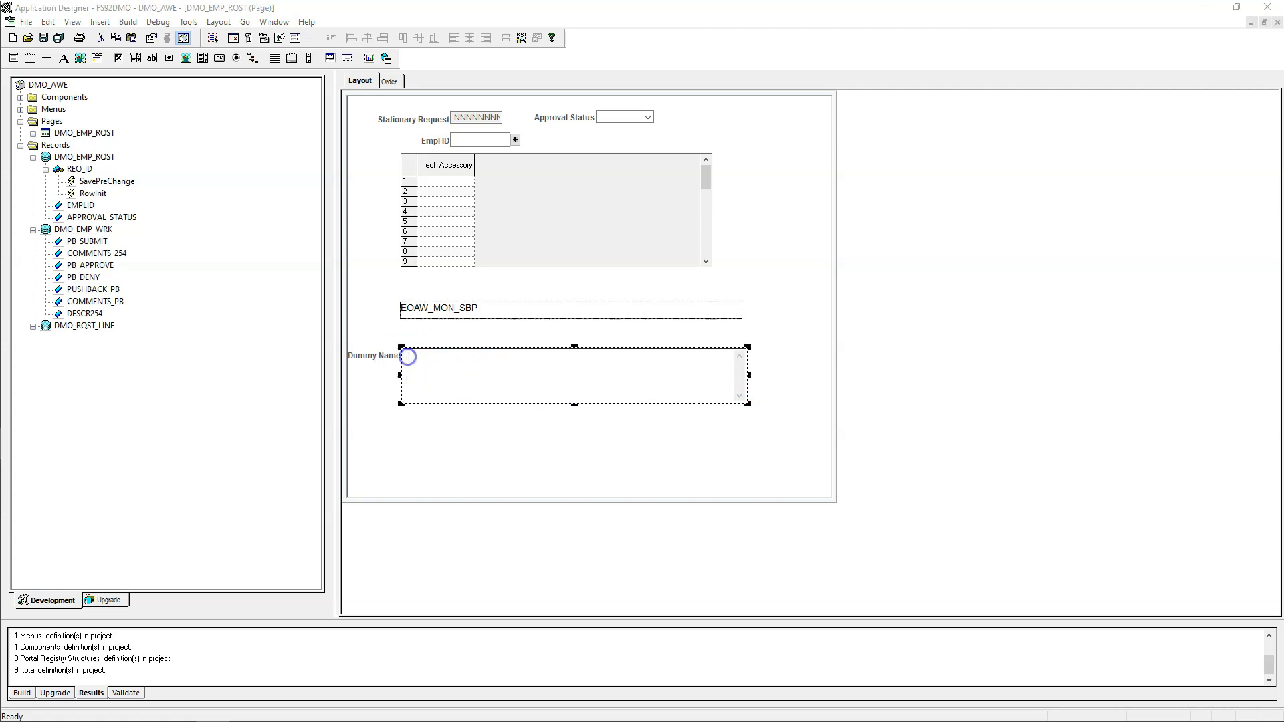
{"action": "left_click", "coordinate": [595, 215]}
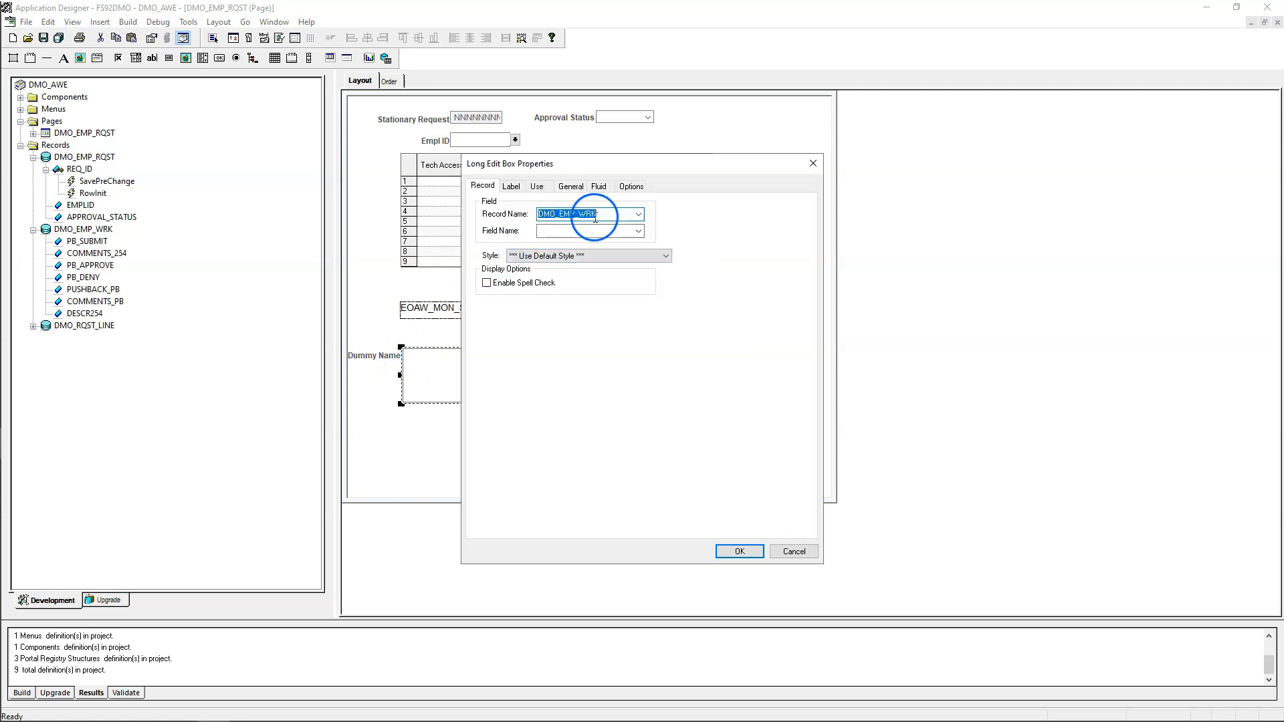
{"action": "left_click", "coordinate": [561, 231]}
{"action": "type", "text": "DESCR"}
{"action": "type", "text": "4"}
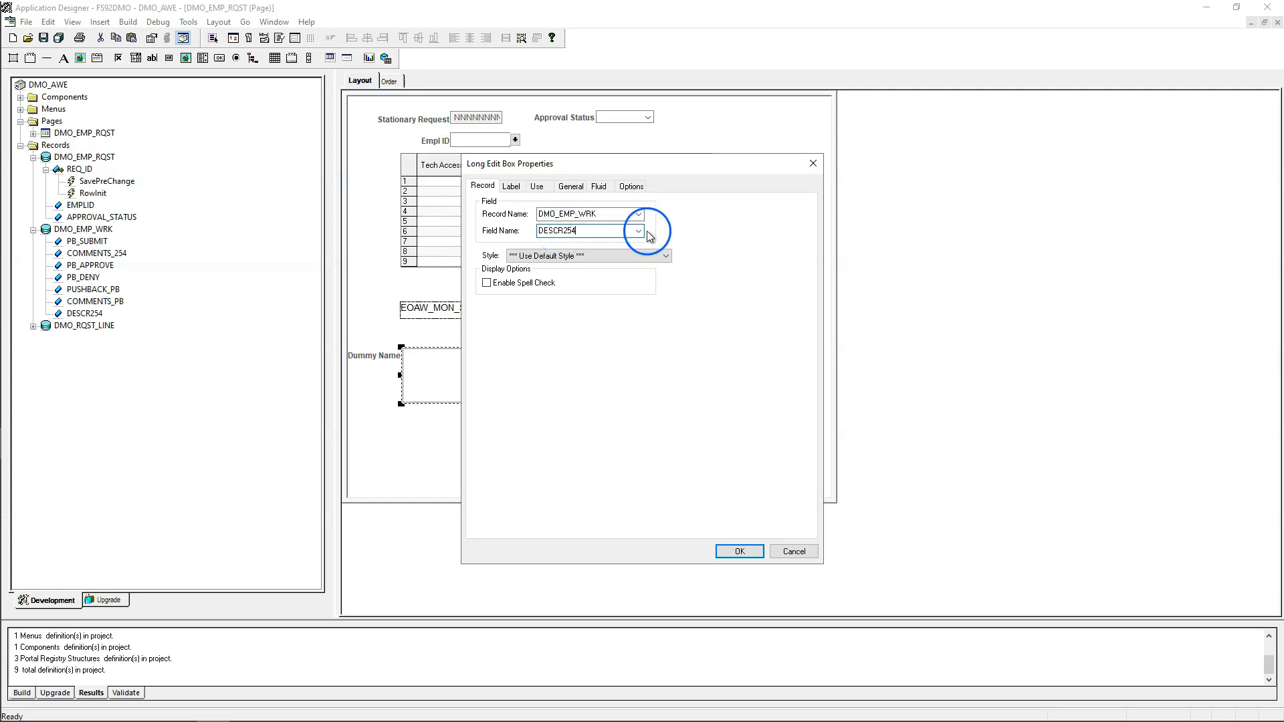
{"action": "double_click", "coordinate": [606, 215]}
Step: Give the long edit box the custom text label 'Comments'
{"action": "left_click", "coordinate": [514, 186]}
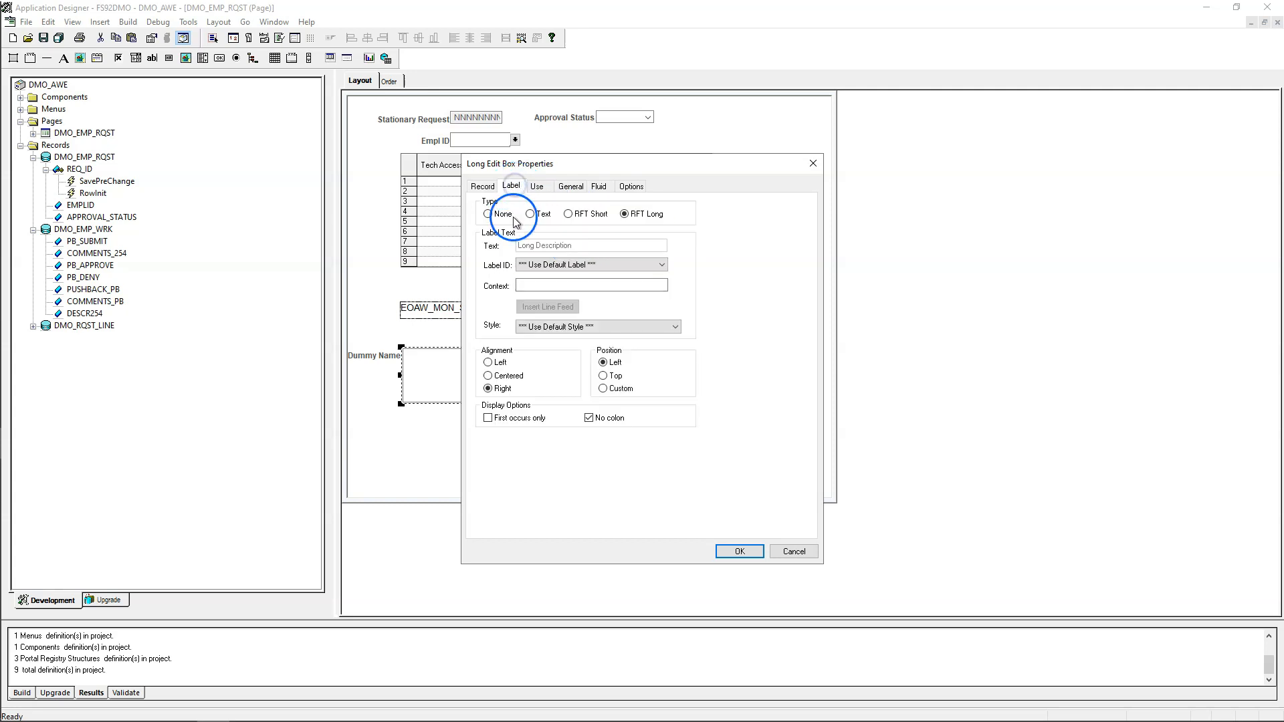
{"action": "left_click", "coordinate": [530, 214]}
{"action": "triple_click", "coordinate": [583, 244]}
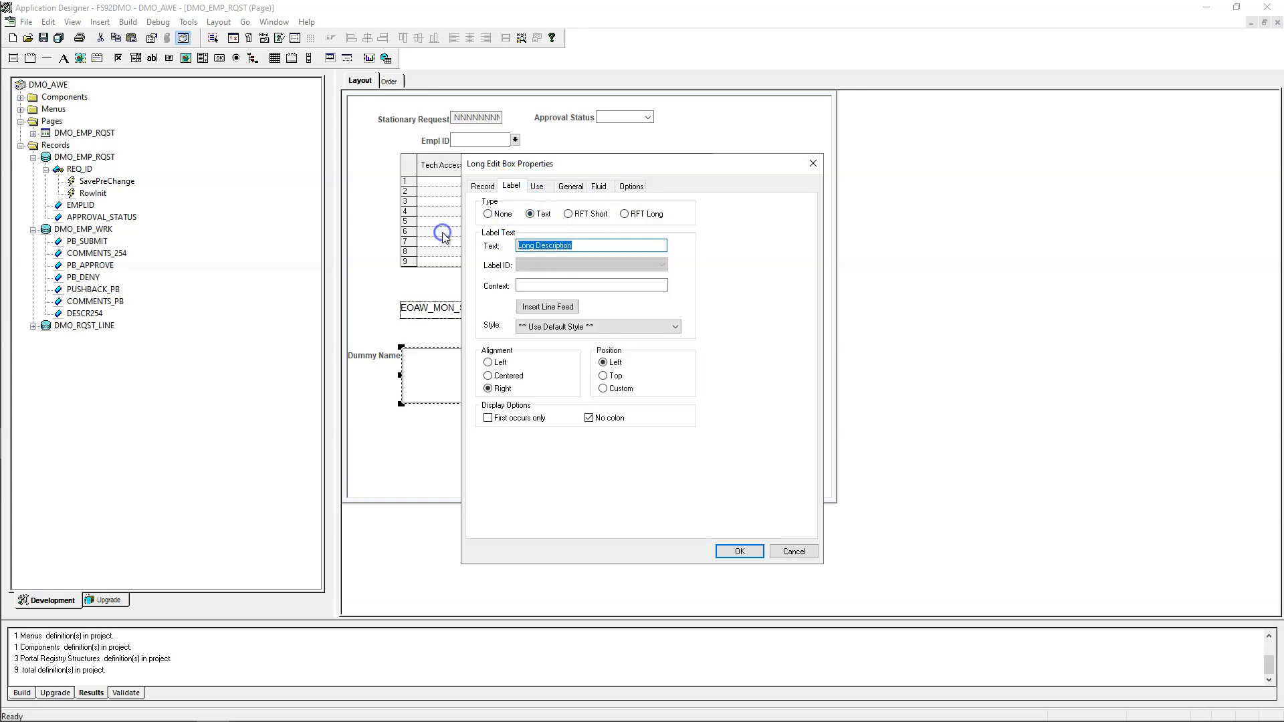
{"action": "type", "text": "Comments"}
{"action": "left_click", "coordinate": [726, 551]}
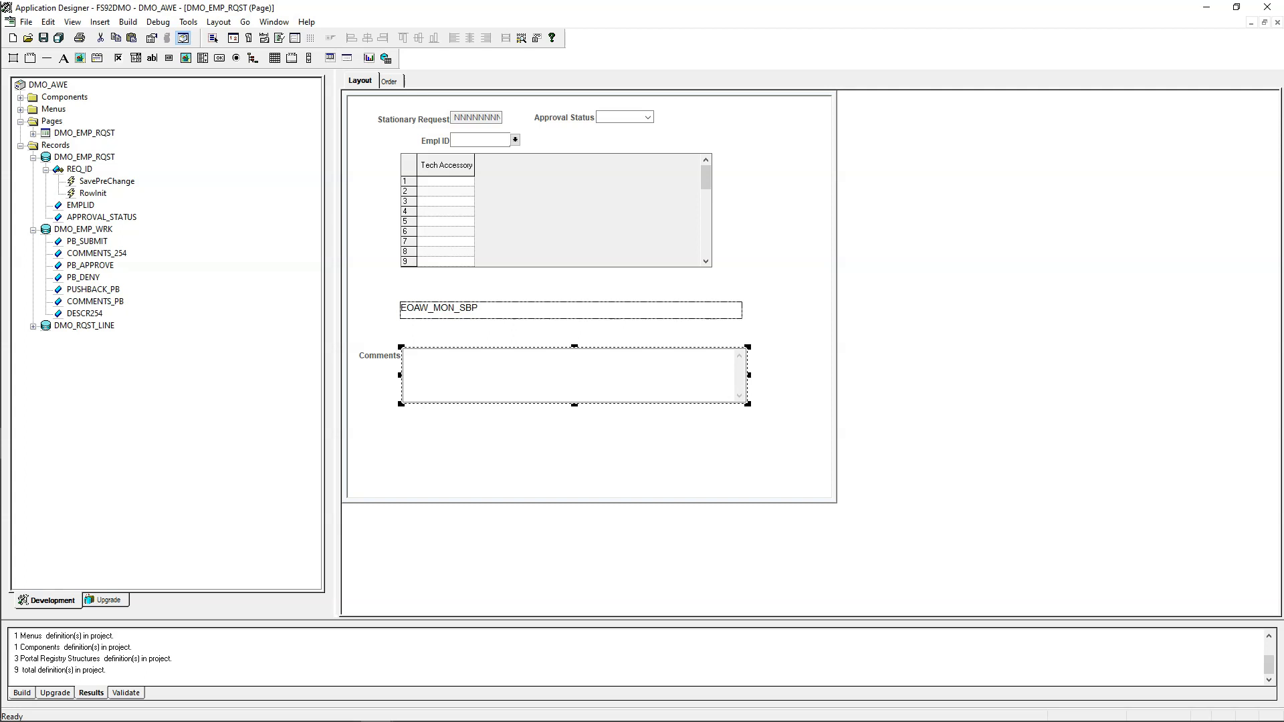
{"action": "left_click", "coordinate": [433, 594]}
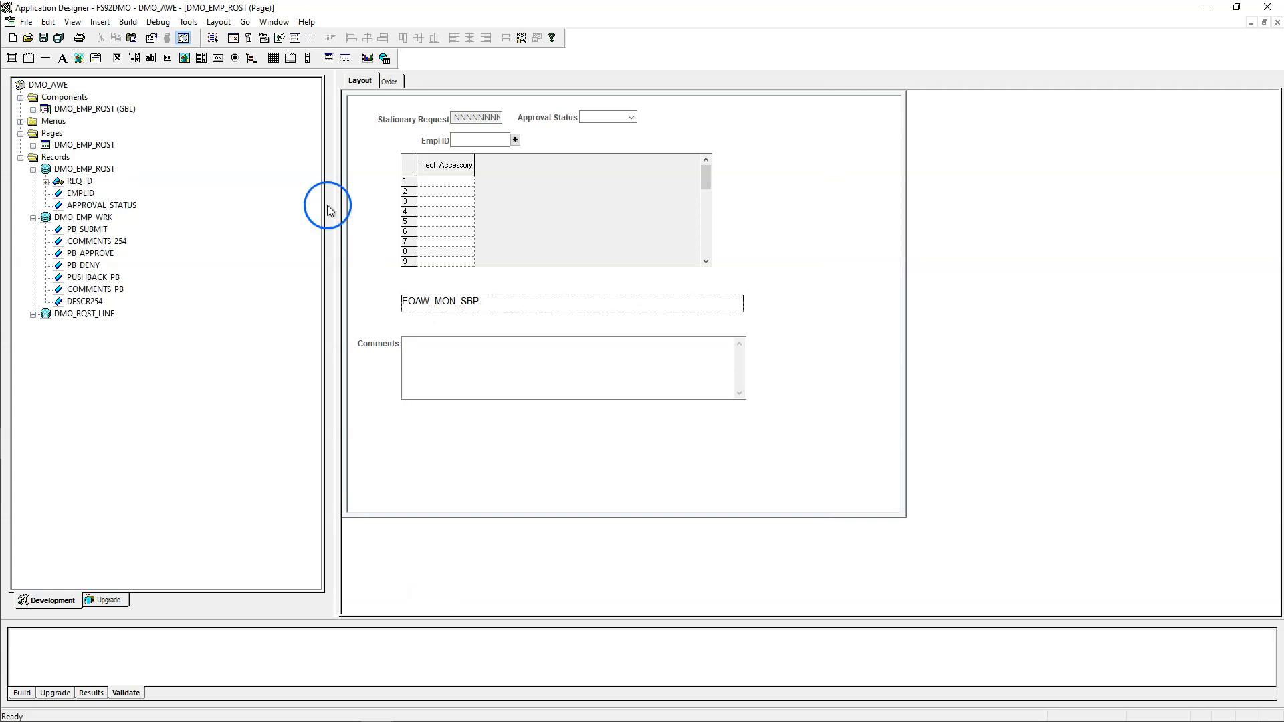
Step: Place a push button below Comments and bind it to the PB_SUBMIT field
{"action": "left_click", "coordinate": [218, 59]}
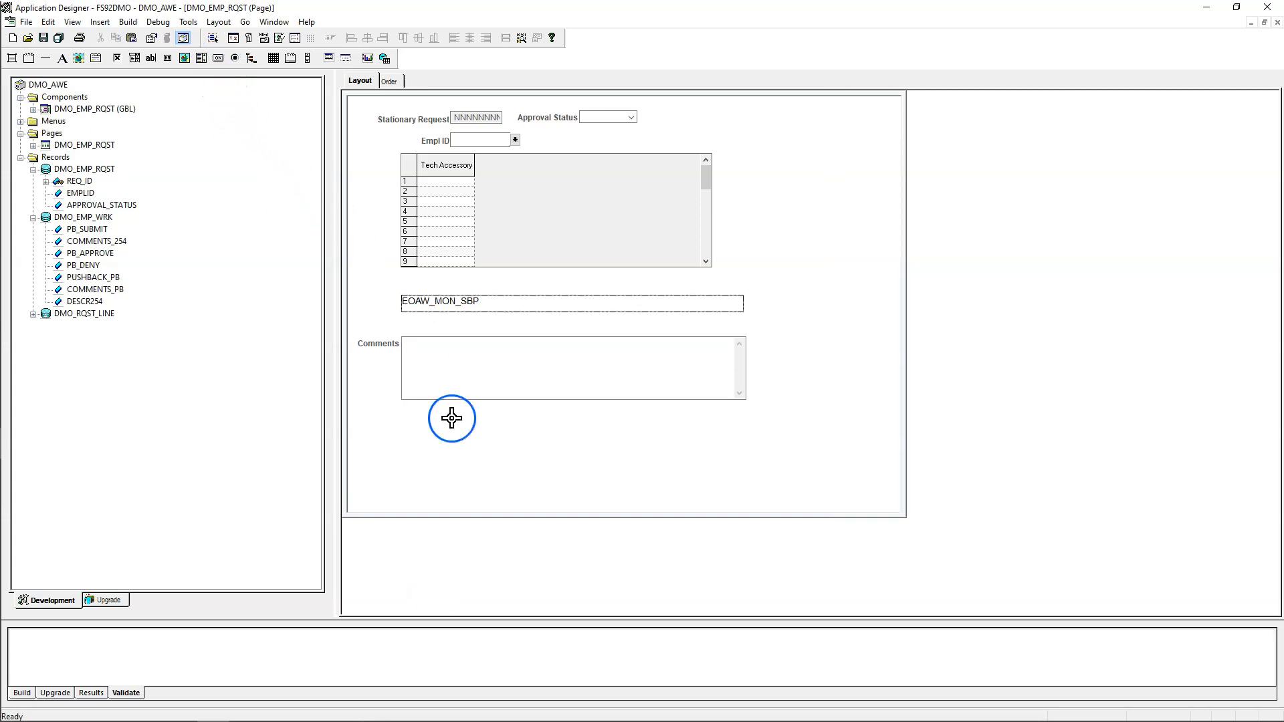
{"action": "left_click", "coordinate": [416, 435]}
{"action": "double_click", "coordinate": [422, 442]}
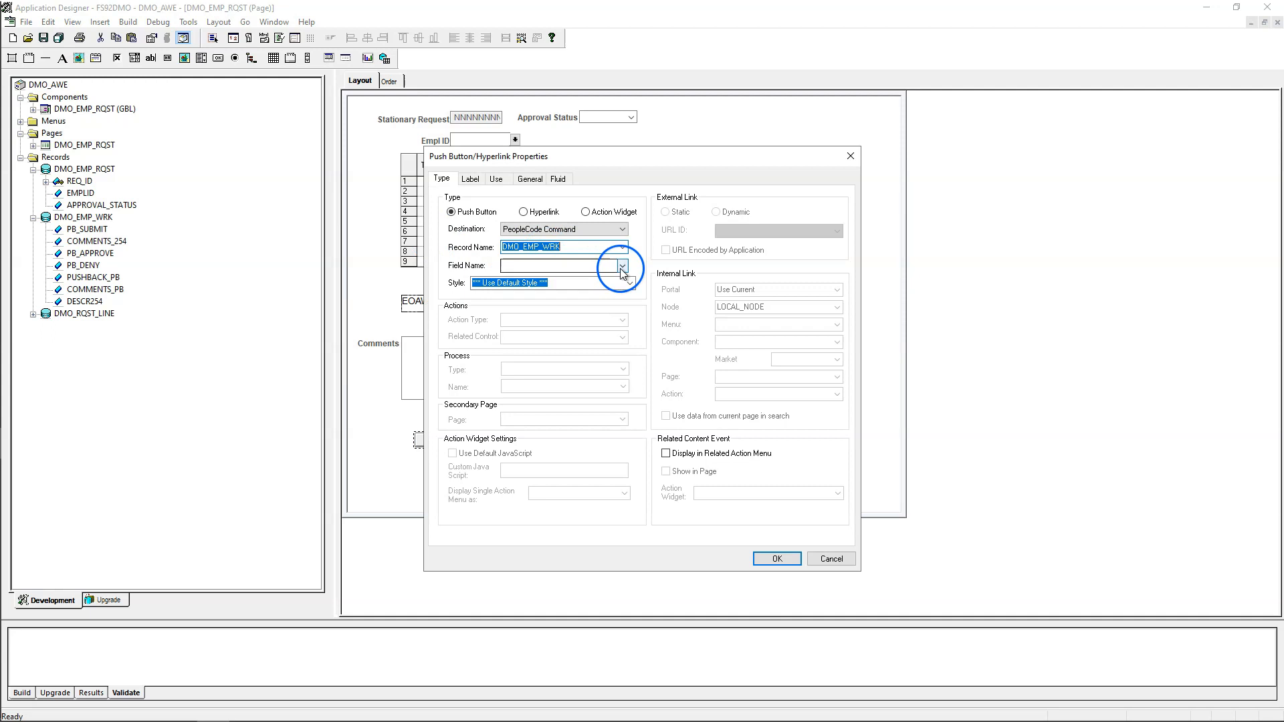
{"action": "left_click", "coordinate": [621, 267]}
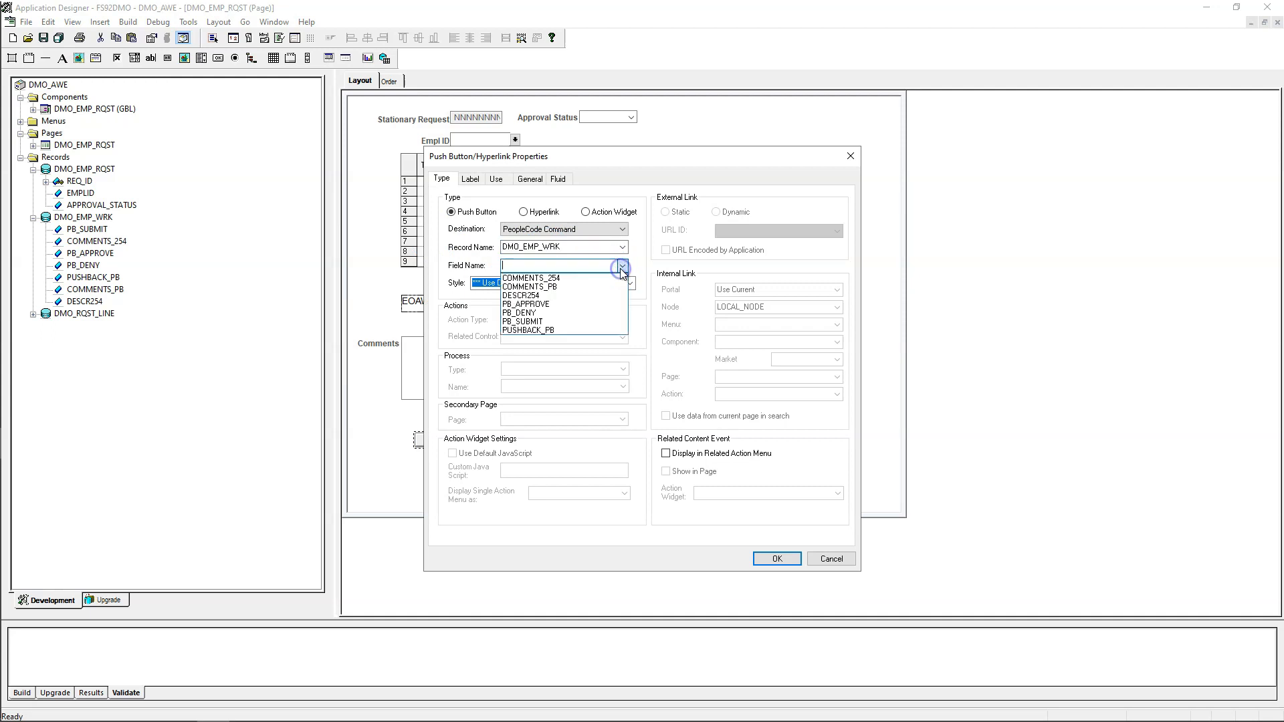
{"action": "left_click", "coordinate": [529, 321]}
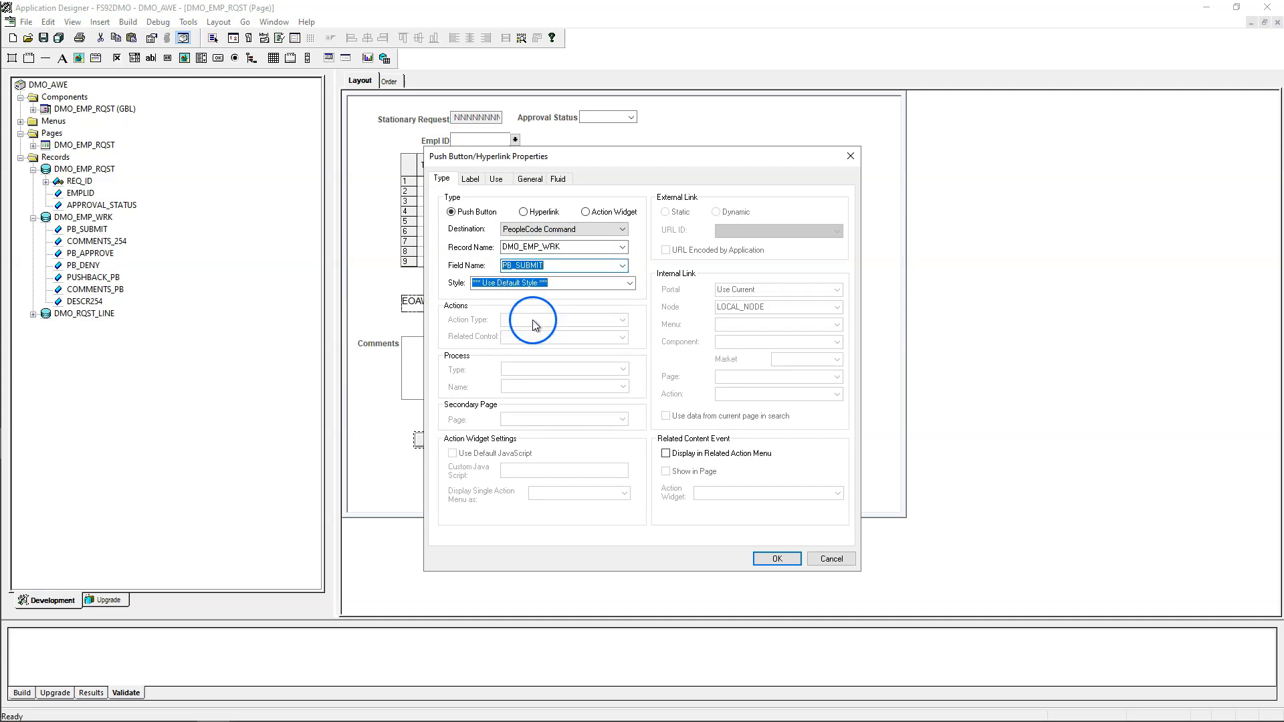
Step: Label the button with the static text 'Submit'
{"action": "left_click", "coordinate": [473, 180]}
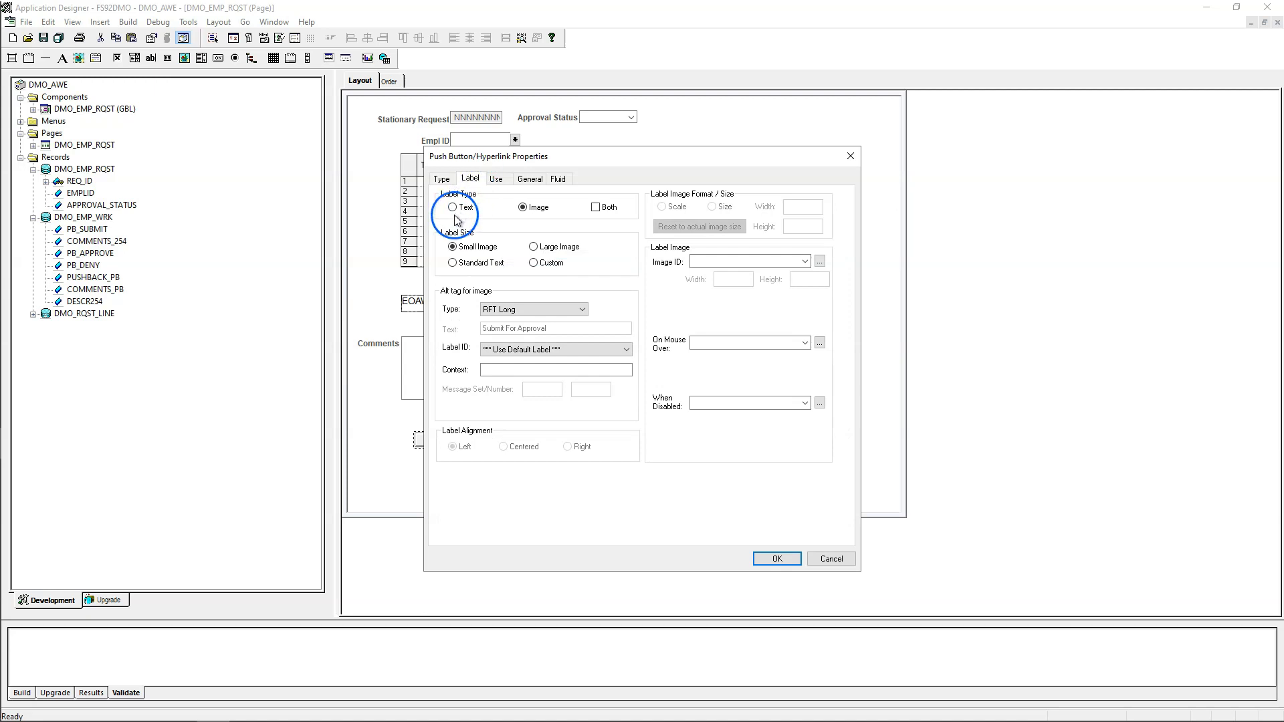
{"action": "left_click", "coordinate": [453, 207]}
{"action": "left_click", "coordinate": [505, 309]}
{"action": "left_click", "coordinate": [507, 348]}
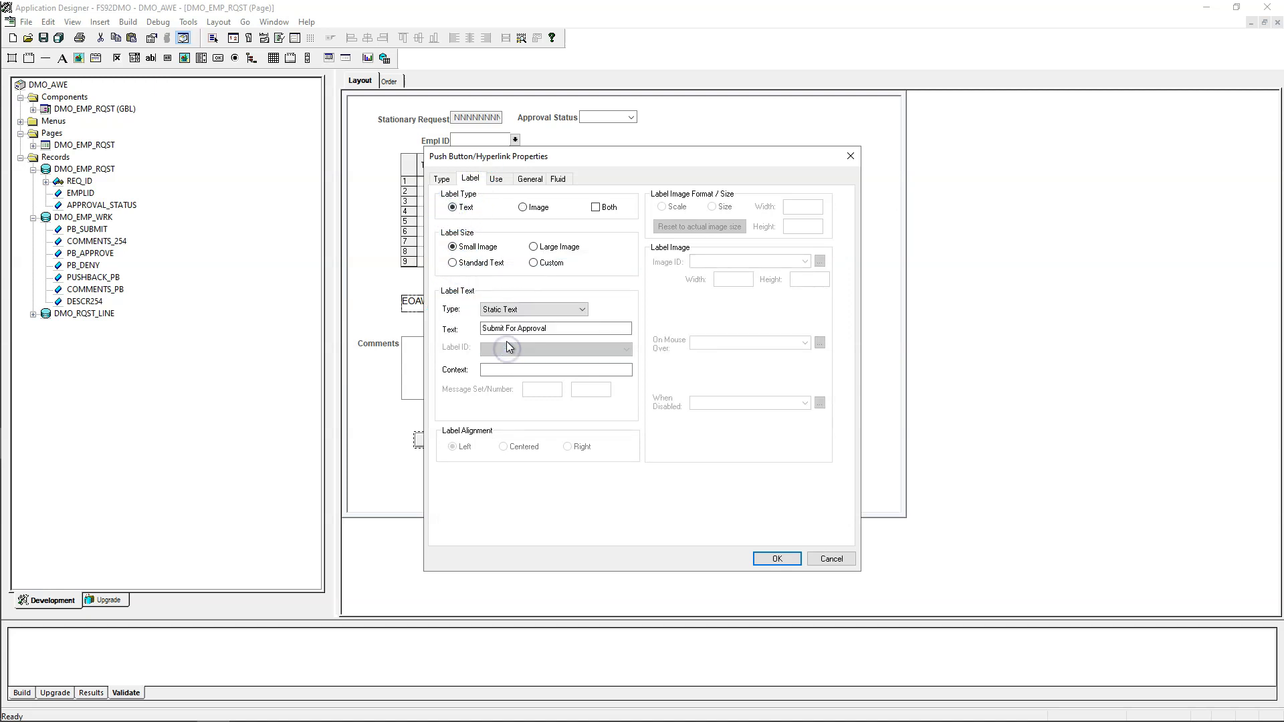
{"action": "left_click_drag", "start_coordinate": [505, 329], "coordinate": [622, 329]}
{"action": "key", "text": "BackSpace"}
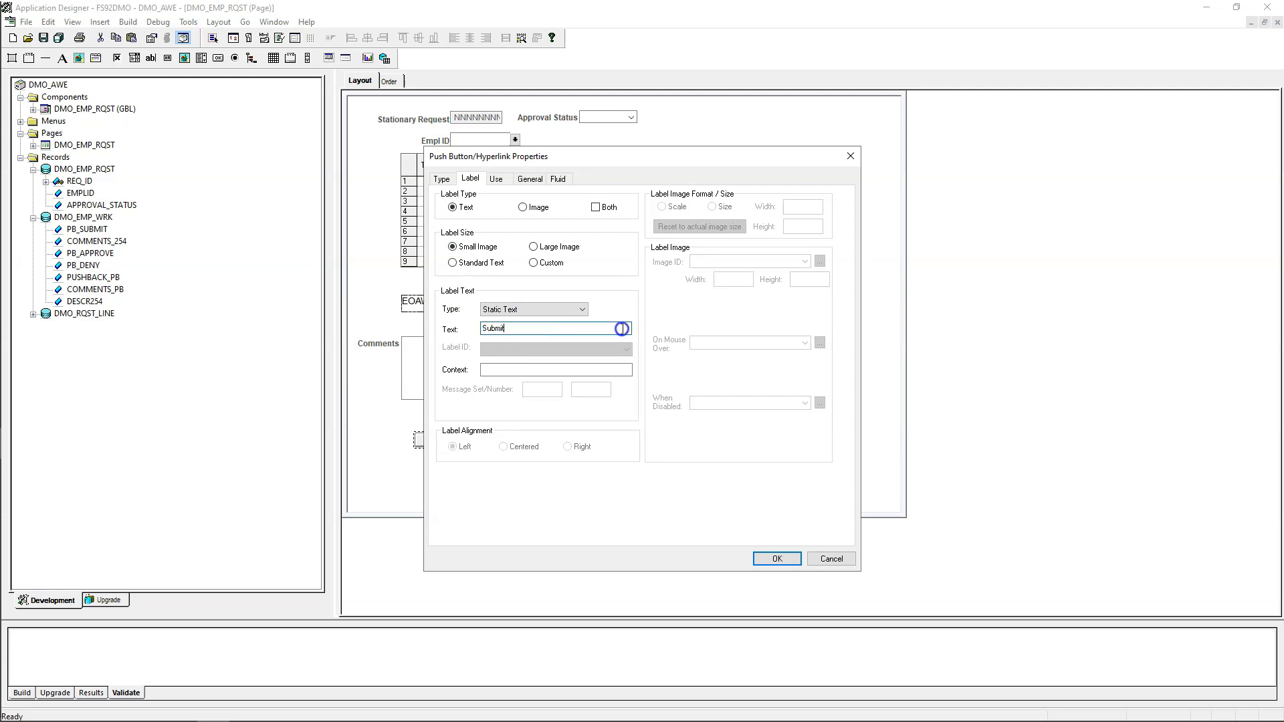
{"action": "left_click", "coordinate": [776, 560]}
{"action": "left_click", "coordinate": [451, 461]}
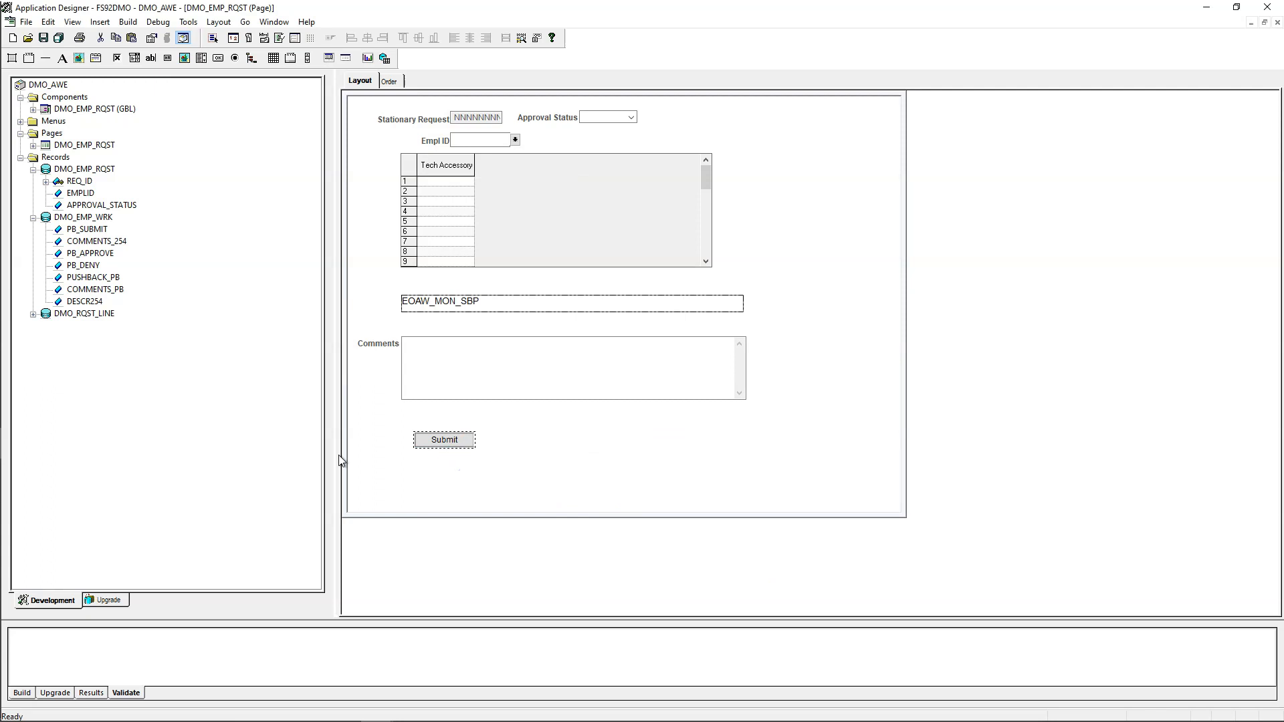
{"action": "left_click", "coordinate": [500, 463]}
Step: Copy the Submit button into an Approve button bound to PB_APPROVE with a static text label
{"action": "left_click", "coordinate": [441, 445]}
{"action": "right_click", "coordinate": [444, 440]}
{"action": "left_click", "coordinate": [473, 510]}
{"action": "right_click", "coordinate": [515, 445]}
{"action": "left_click", "coordinate": [547, 526]}
{"action": "left_click", "coordinate": [504, 439]}
{"action": "double_click", "coordinate": [503, 440]}
{"action": "left_click", "coordinate": [624, 267]}
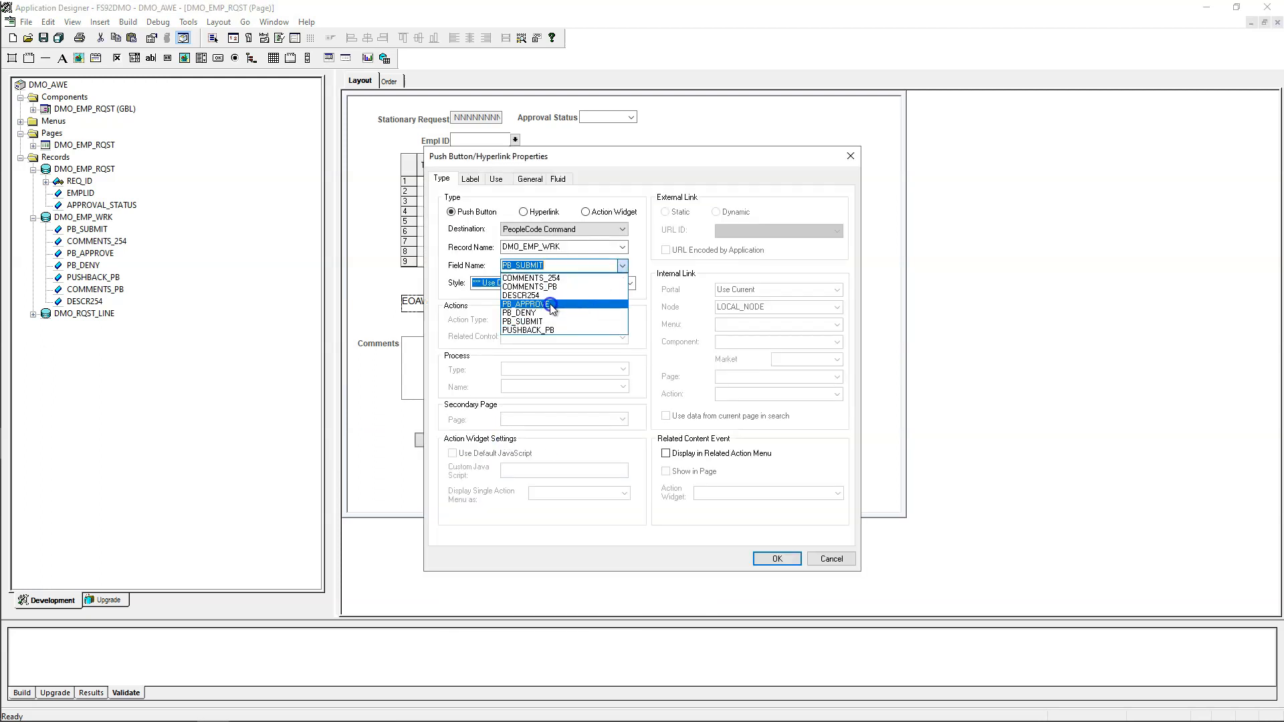
{"action": "left_click", "coordinate": [548, 305]}
{"action": "left_click", "coordinate": [473, 179]}
{"action": "left_click", "coordinate": [479, 264]}
{"action": "left_click", "coordinate": [518, 308]}
{"action": "left_click", "coordinate": [519, 340]}
{"action": "left_click", "coordinate": [759, 558]}
Step: Copy Approve into a Deny button bound to PB_DENY with a static text label
{"action": "right_click", "coordinate": [509, 442]}
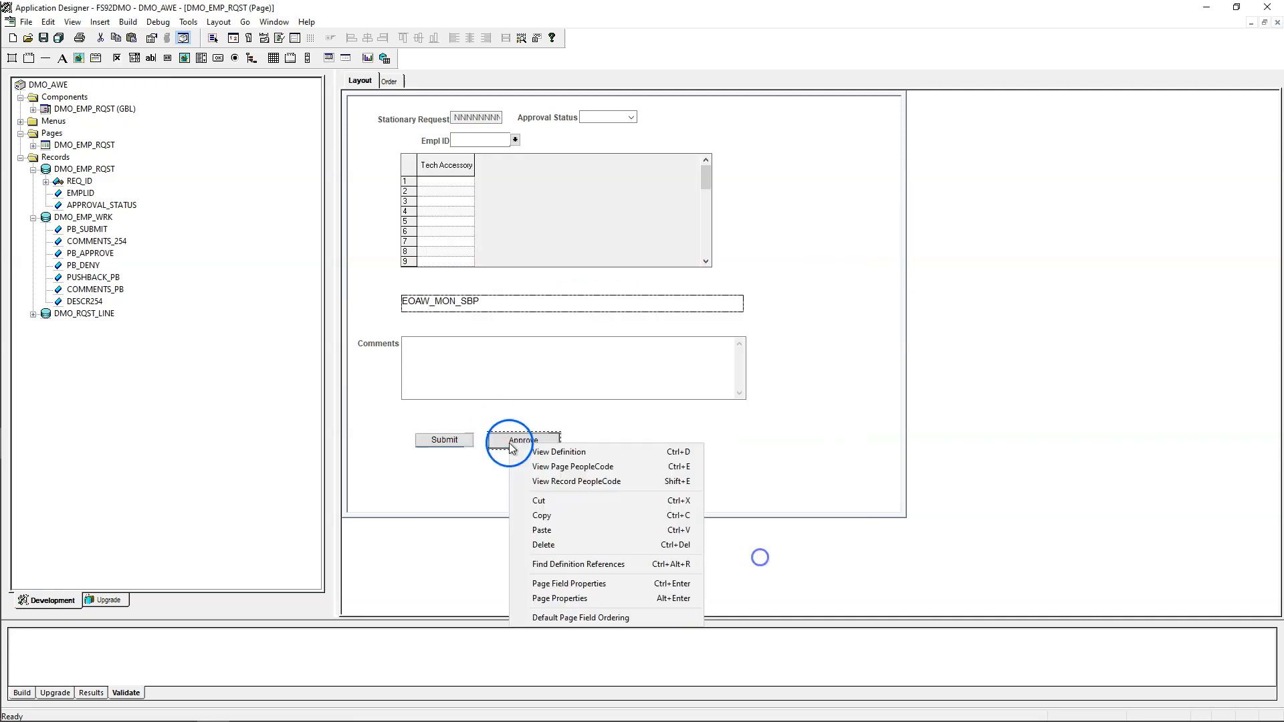
{"action": "left_click", "coordinate": [537, 515]}
{"action": "right_click", "coordinate": [588, 438]}
{"action": "left_click", "coordinate": [616, 519]}
{"action": "left_click", "coordinate": [586, 443]}
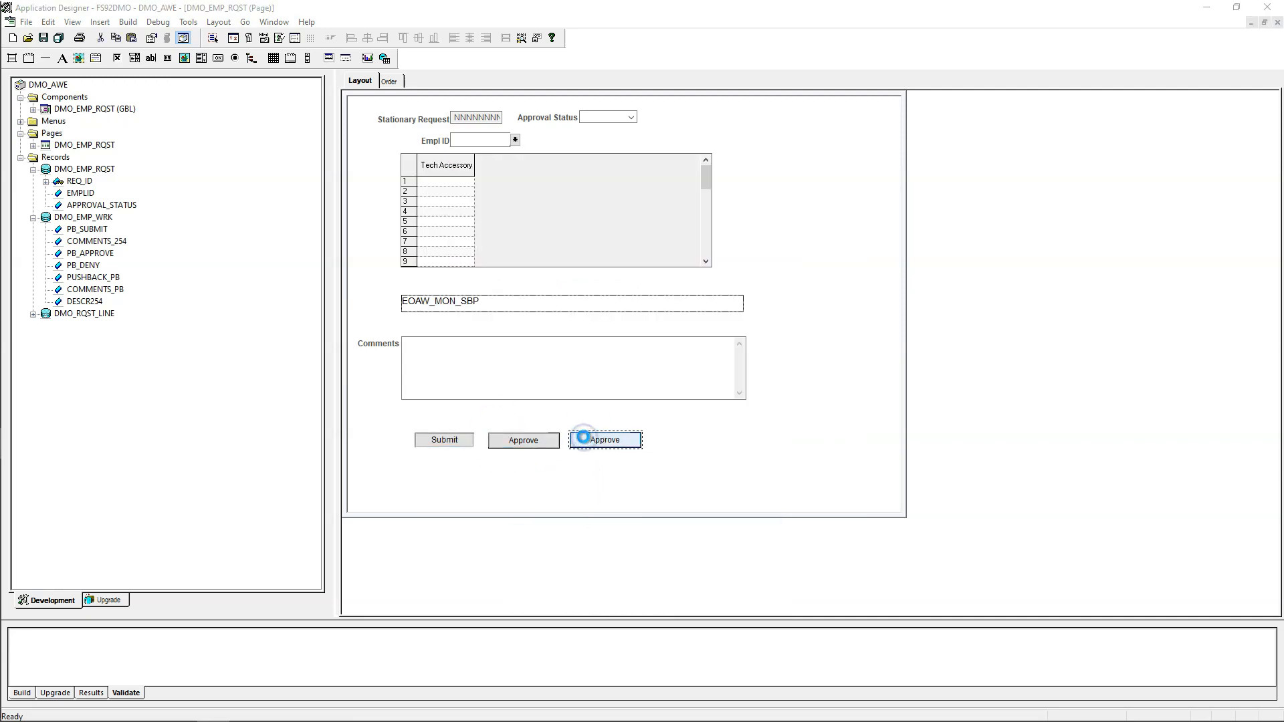
{"action": "double_click", "coordinate": [586, 445]}
{"action": "left_click", "coordinate": [622, 266]}
{"action": "left_click", "coordinate": [536, 314]}
{"action": "left_click", "coordinate": [475, 179]}
{"action": "left_click", "coordinate": [505, 307]}
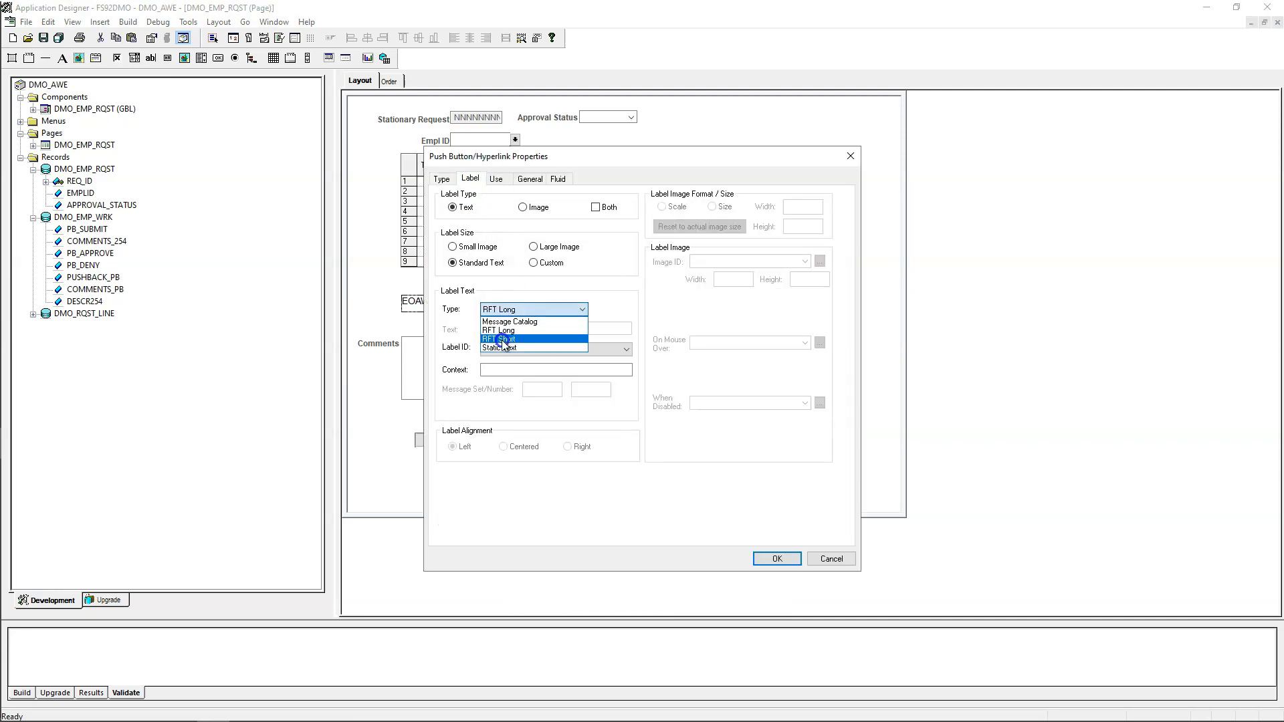
{"action": "left_click", "coordinate": [506, 340]}
{"action": "left_click", "coordinate": [764, 558]}
Step: Add a Pushback button bound to PUSHBACK_PB with the static label 'Pushback'
{"action": "right_click", "coordinate": [590, 446]}
{"action": "left_click", "coordinate": [611, 516]}
{"action": "left_click", "coordinate": [657, 447]}
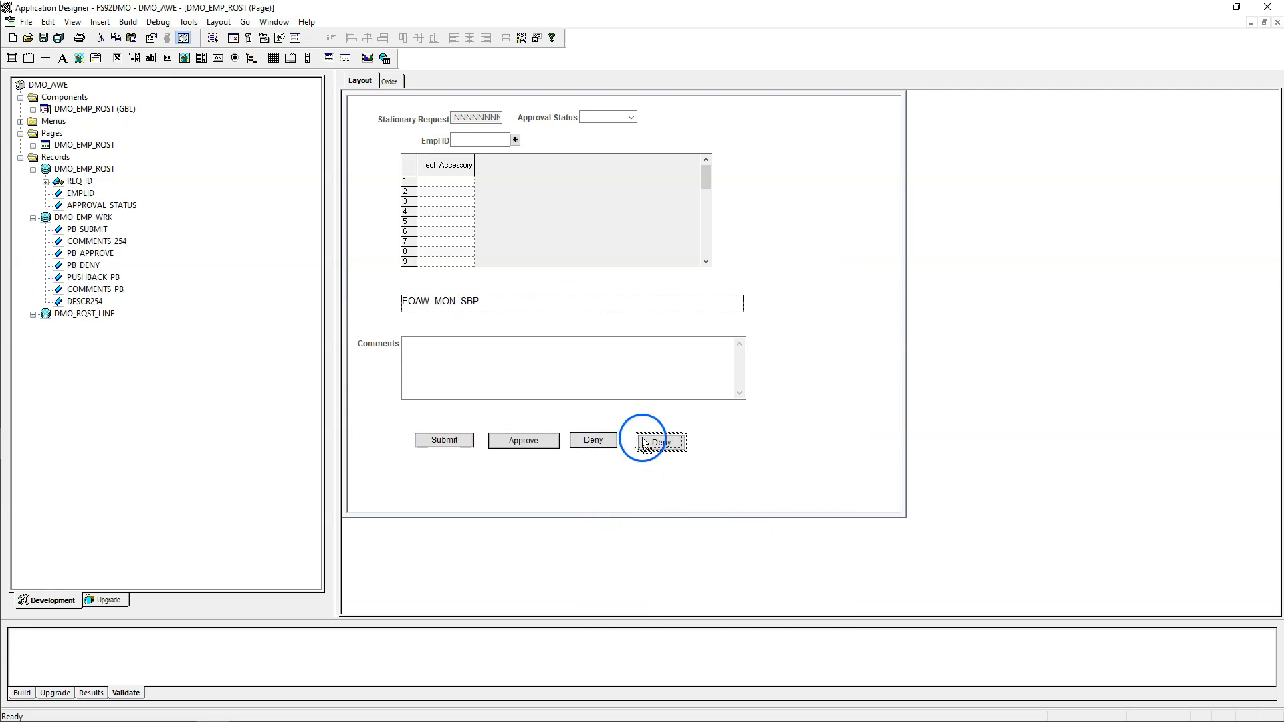
{"action": "double_click", "coordinate": [646, 442]}
{"action": "left_click", "coordinate": [622, 266]}
{"action": "left_click", "coordinate": [542, 327]}
{"action": "left_click", "coordinate": [470, 179]}
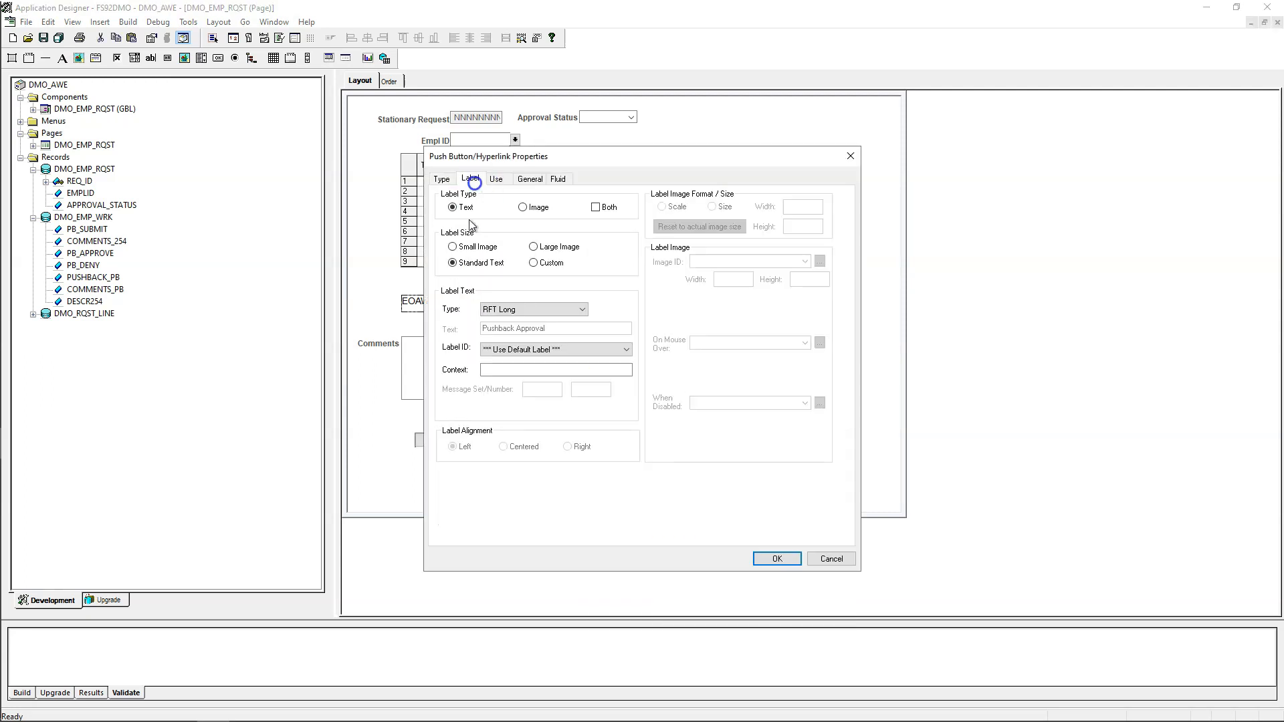
{"action": "left_click", "coordinate": [535, 309]}
{"action": "left_click", "coordinate": [512, 333]}
{"action": "left_click_drag", "start_coordinate": [513, 331], "coordinate": [600, 336]}
{"action": "key", "text": "BackSpace"}
{"action": "left_click", "coordinate": [768, 558]}
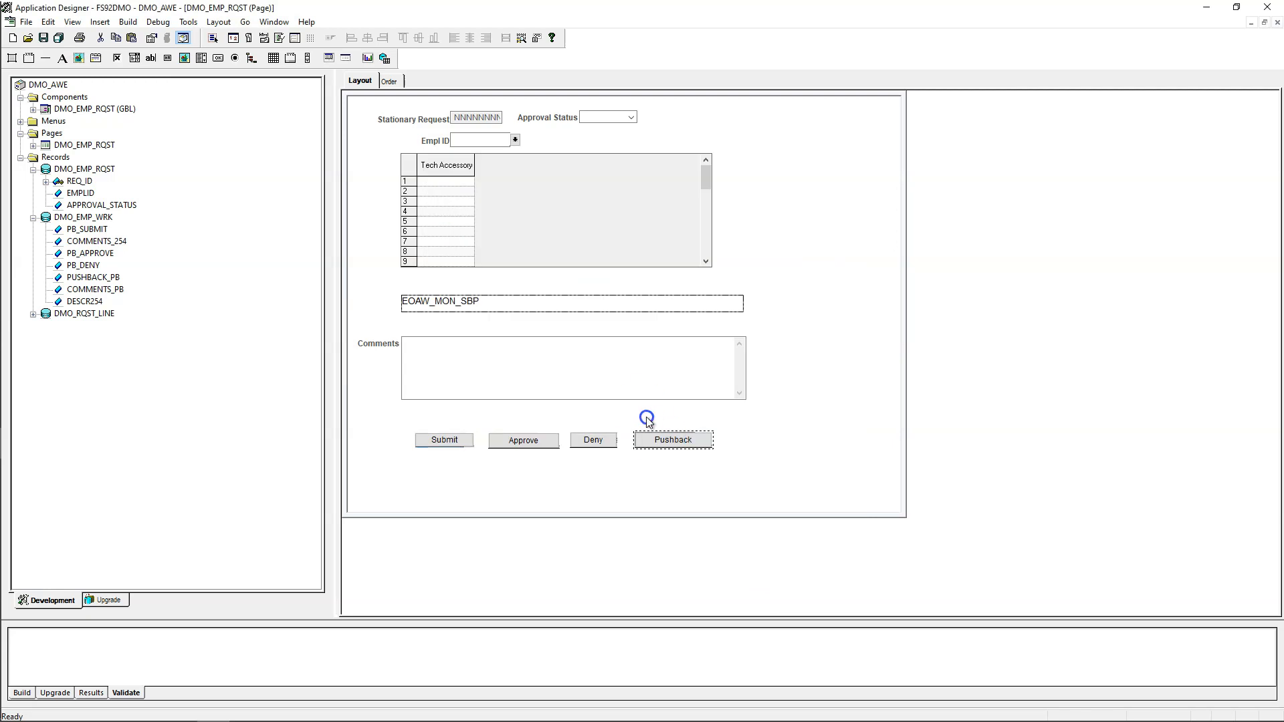
Step: Add an 'Add Comments' button bound to COMMENTS_PB with a static text label
{"action": "right_click", "coordinate": [680, 439]}
{"action": "left_click", "coordinate": [725, 512]}
{"action": "right_click", "coordinate": [751, 438]}
{"action": "left_click", "coordinate": [773, 525]}
{"action": "left_click", "coordinate": [743, 450]}
{"action": "double_click", "coordinate": [743, 440]}
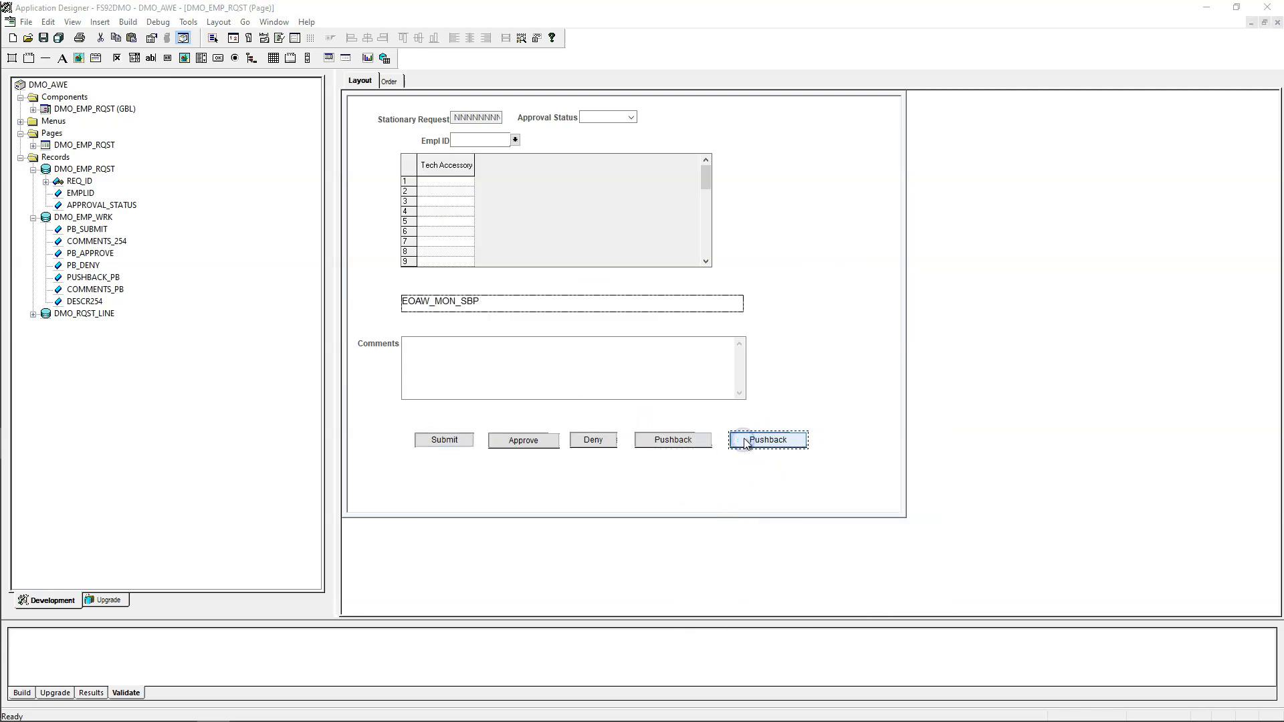
{"action": "left_click", "coordinate": [623, 266]}
{"action": "left_click", "coordinate": [543, 289]}
{"action": "left_click", "coordinate": [471, 180]}
{"action": "left_click", "coordinate": [518, 310]}
{"action": "left_click", "coordinate": [512, 346]}
{"action": "left_click_drag", "start_coordinate": [569, 328], "coordinate": [430, 323]}
{"action": "type", "text": "Add Comments"}
{"action": "key", "text": "Return"}
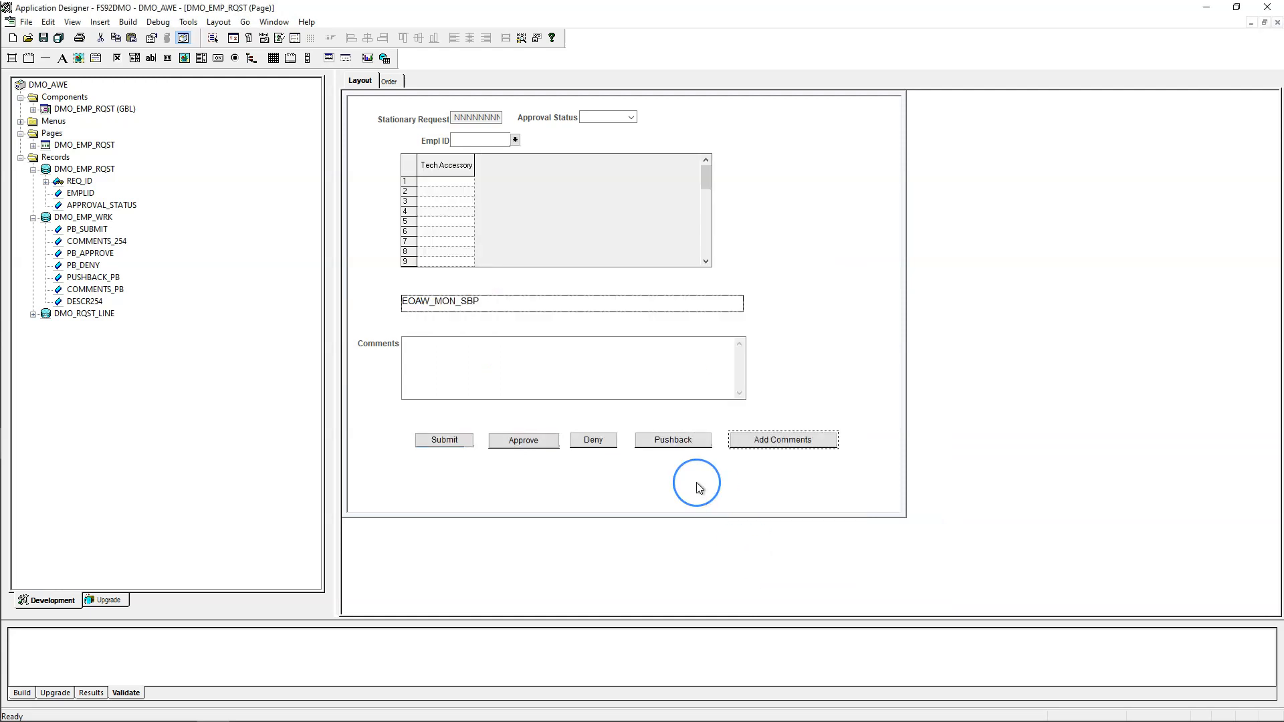
Step: Attempt to save the page, dismiss the scroll error, and decline saving it
{"action": "left_click", "coordinate": [42, 37]}
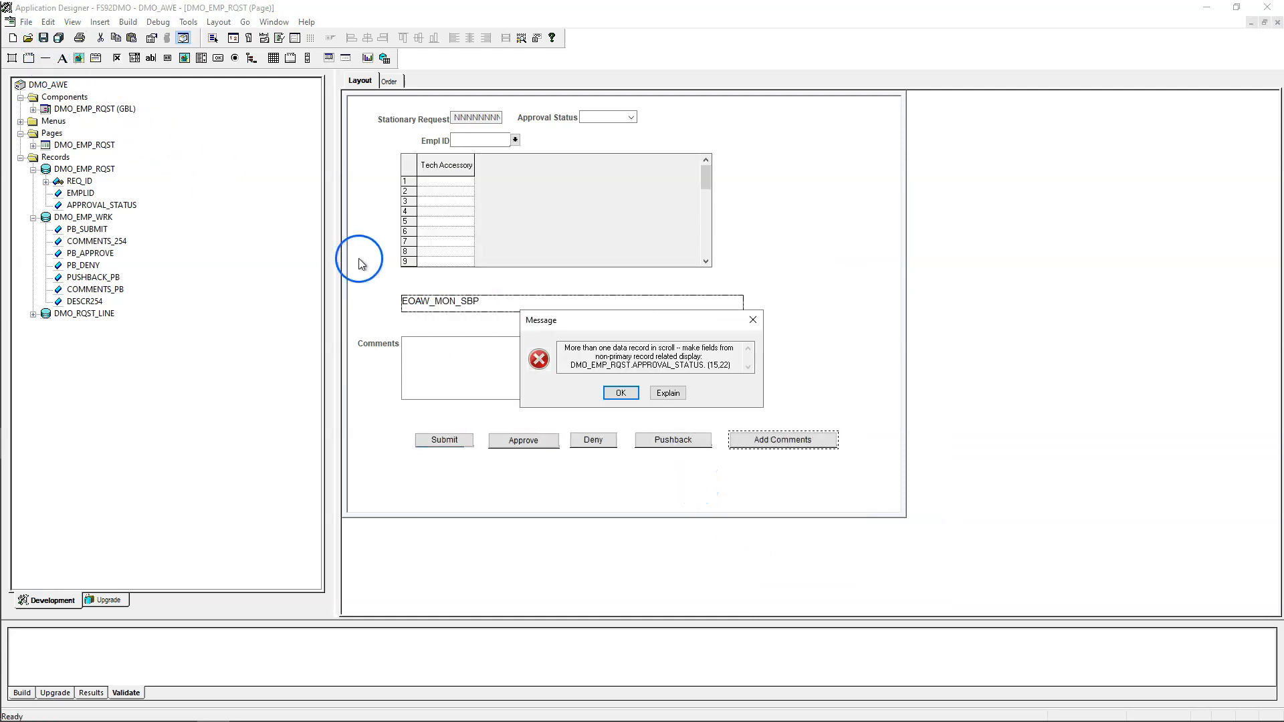
{"action": "left_click", "coordinate": [621, 395]}
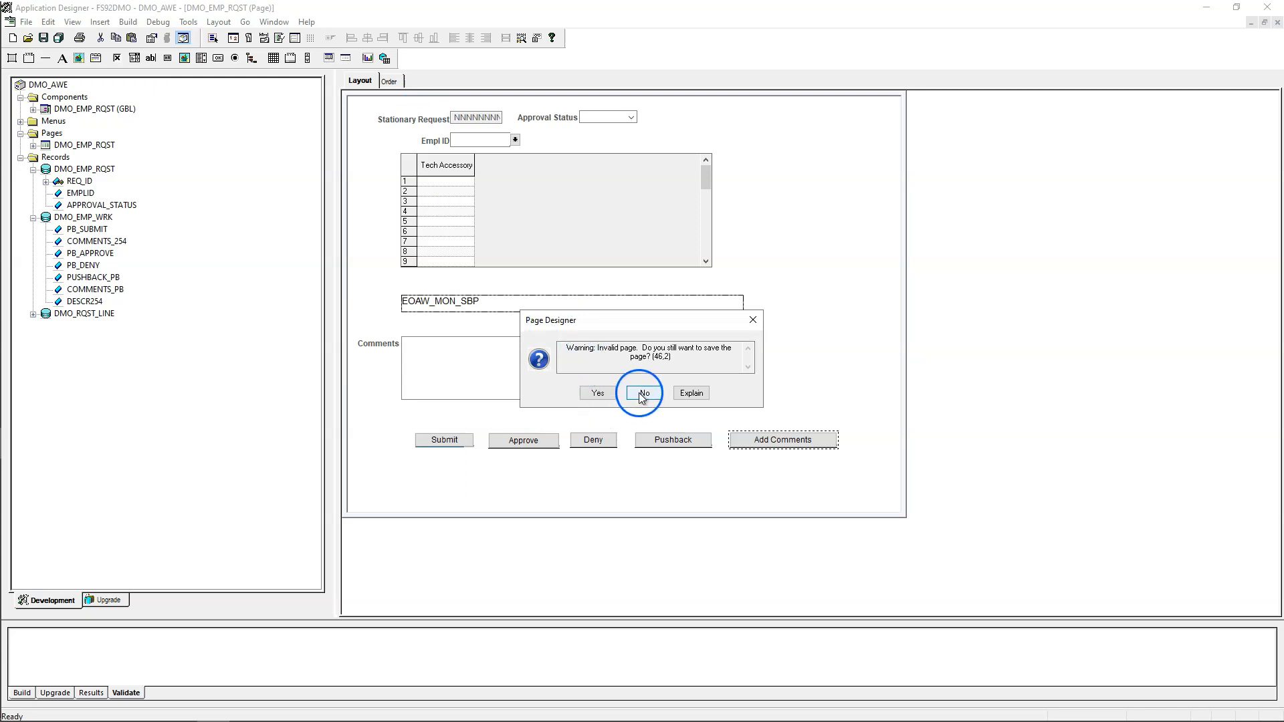
{"action": "left_click", "coordinate": [644, 396]}
Step: Move Approval Status up to tab order 9, save the page, and start a new stationary request
{"action": "left_click", "coordinate": [389, 81]}
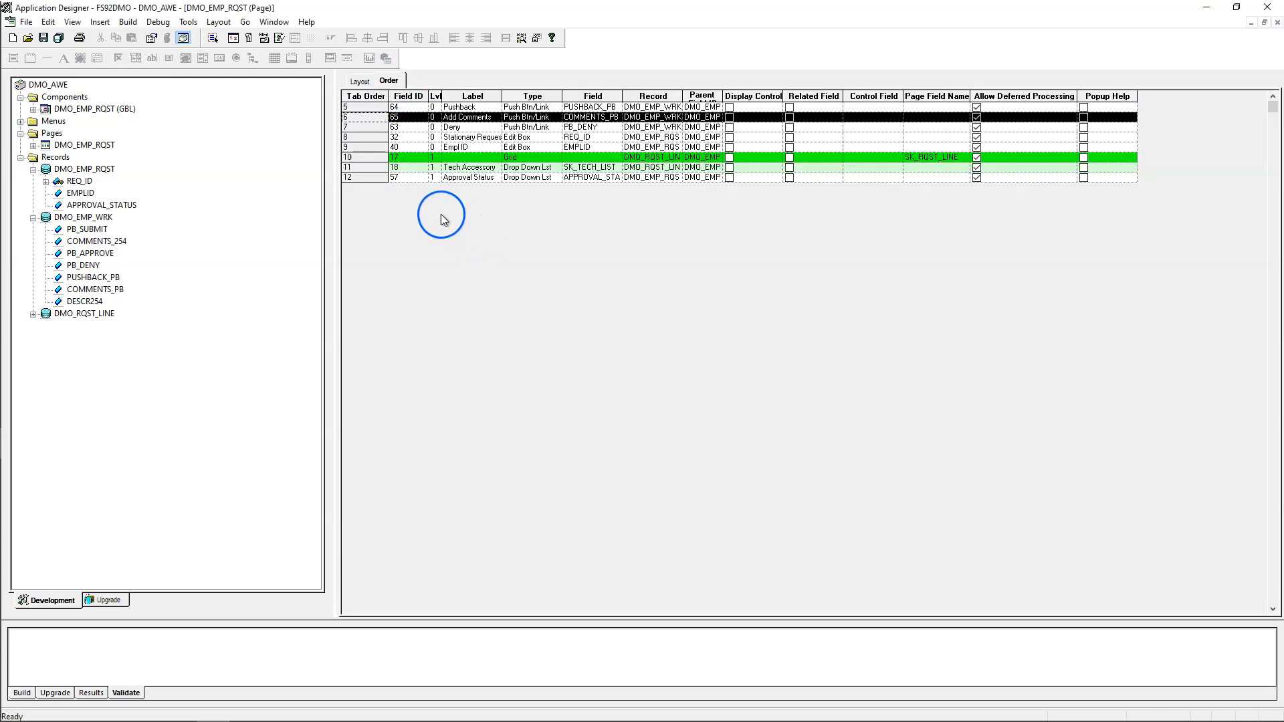
{"action": "left_click", "coordinate": [365, 177]}
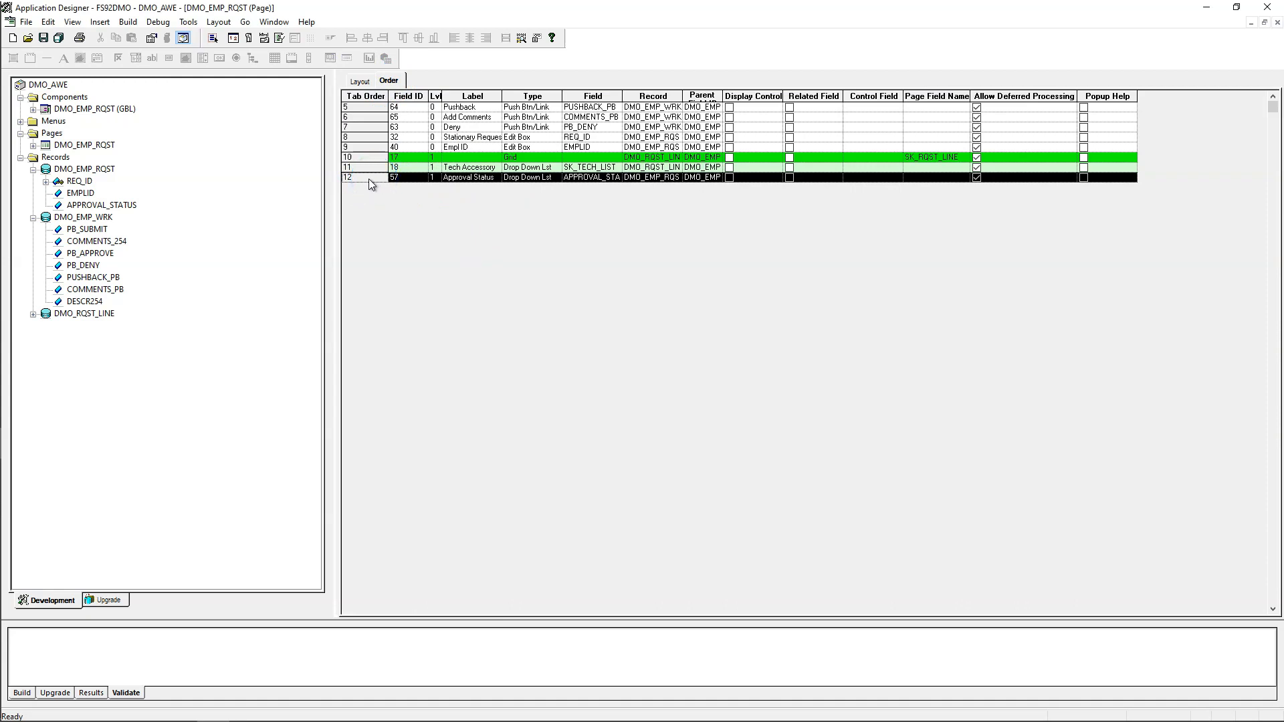
{"action": "left_click_drag", "start_coordinate": [371, 179], "coordinate": [377, 155]}
{"action": "left_click", "coordinate": [360, 81]}
{"action": "left_click", "coordinate": [43, 38]}
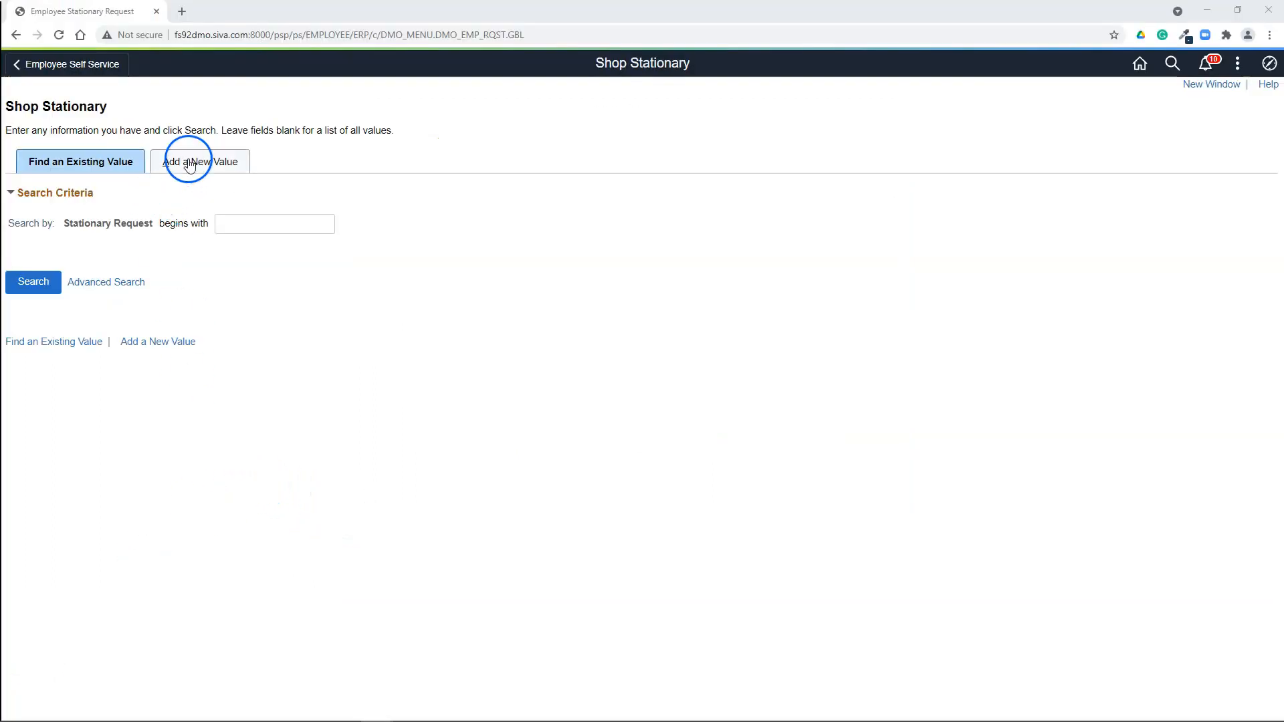
{"action": "left_click", "coordinate": [187, 157]}
{"action": "left_click", "coordinate": [65, 261]}
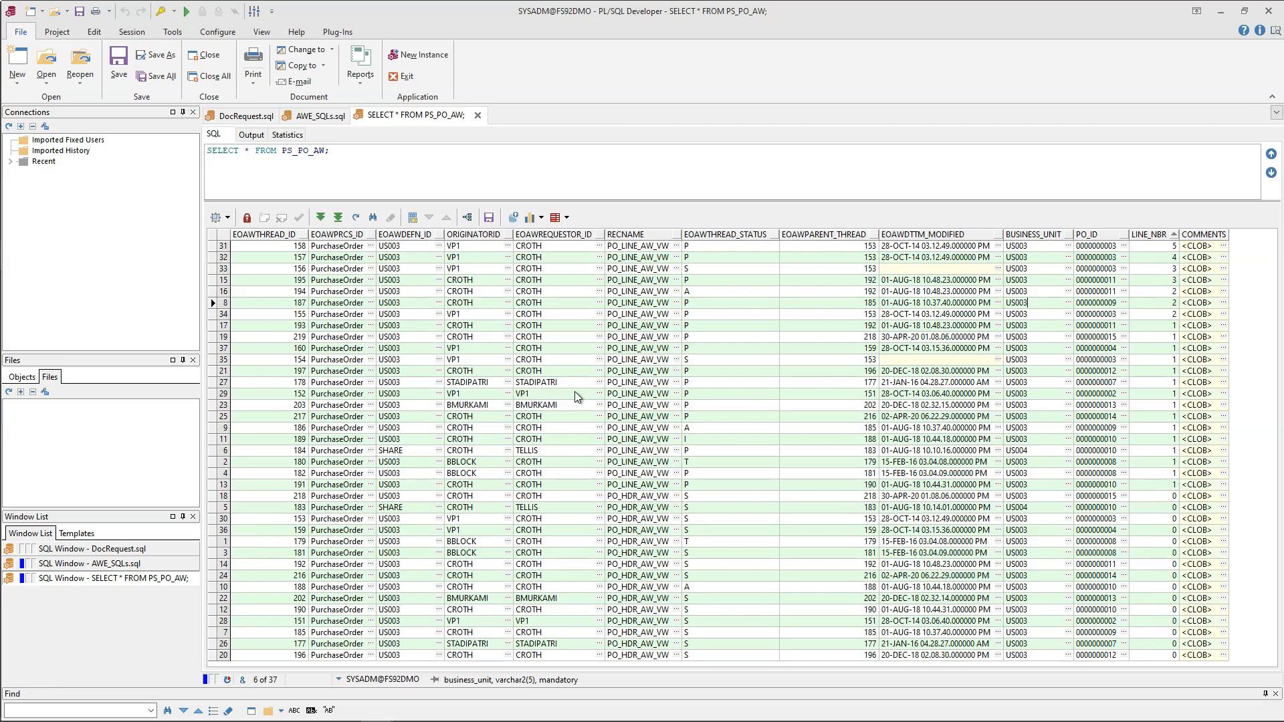
Step: Inspect PS_PO_AW's BUSINESS_UNIT, PO_ID, LINE_NBR, ORIGINATORID and thread status values
{"action": "left_click", "coordinate": [1038, 236]}
{"action": "left_click", "coordinate": [1090, 236]}
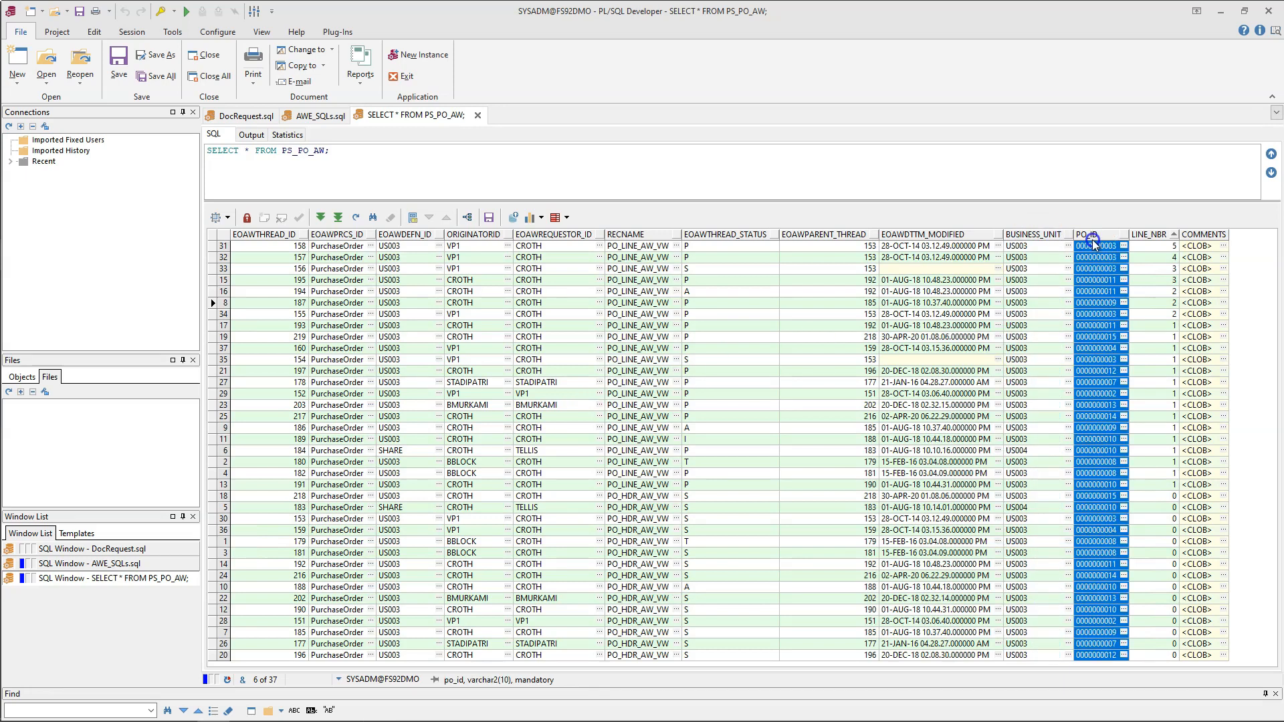
{"action": "left_click", "coordinate": [1145, 235]}
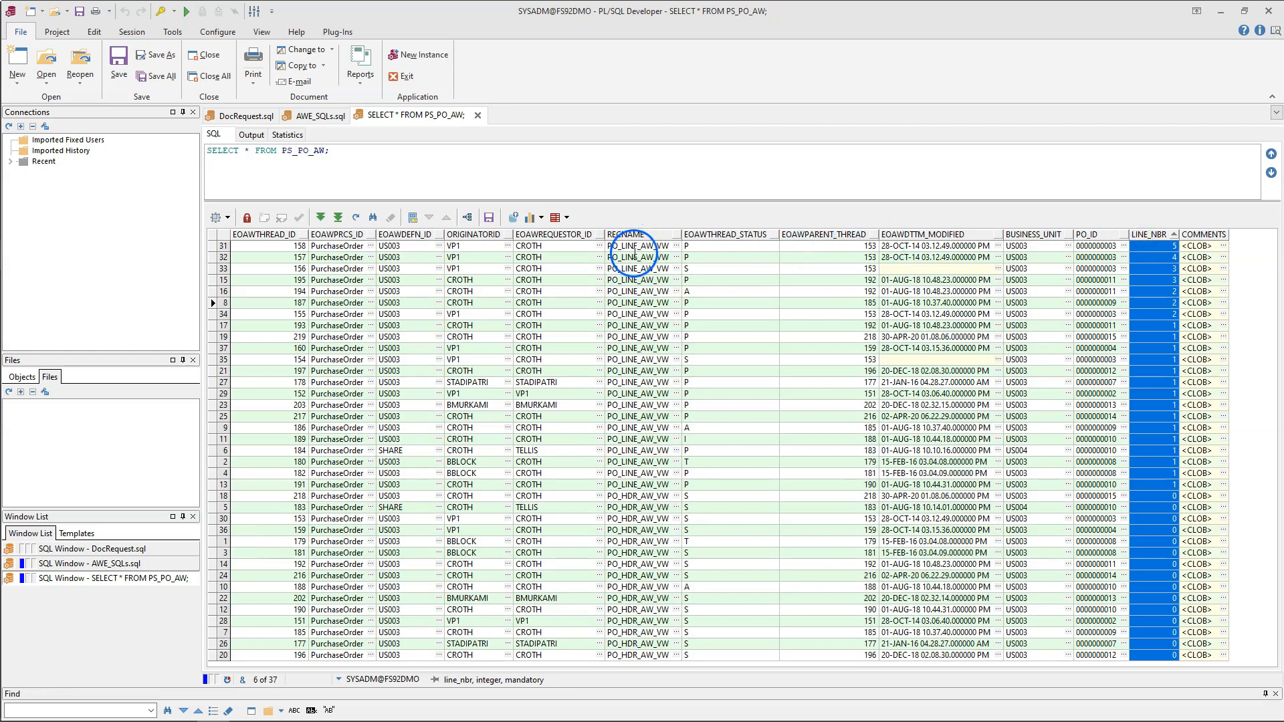
{"action": "left_click", "coordinate": [474, 235]}
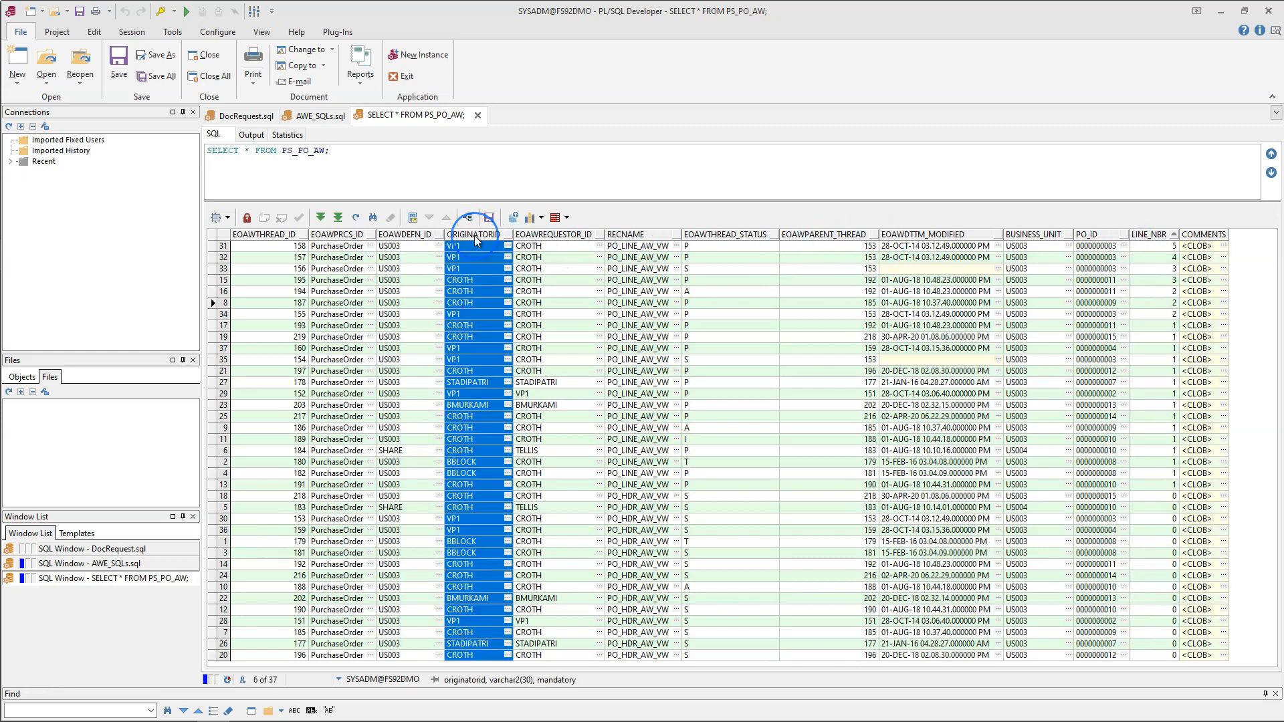
{"action": "left_click", "coordinate": [544, 246]}
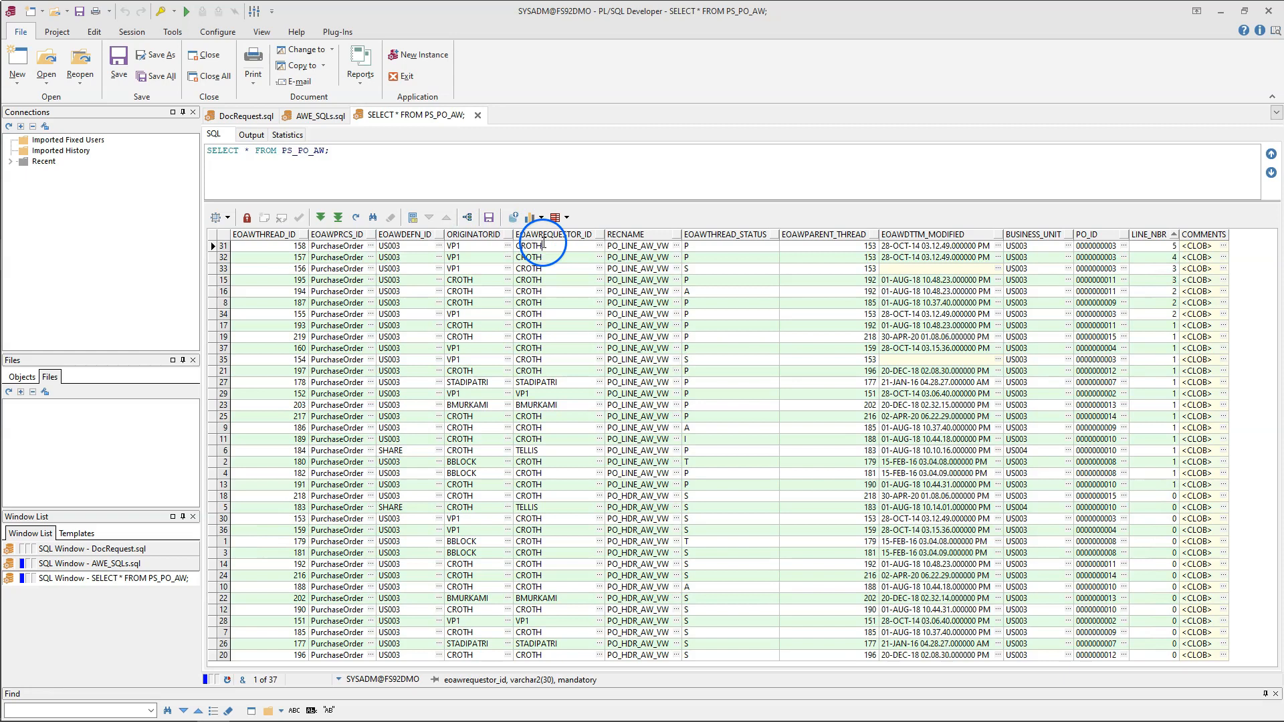
{"action": "left_click", "coordinate": [709, 246]}
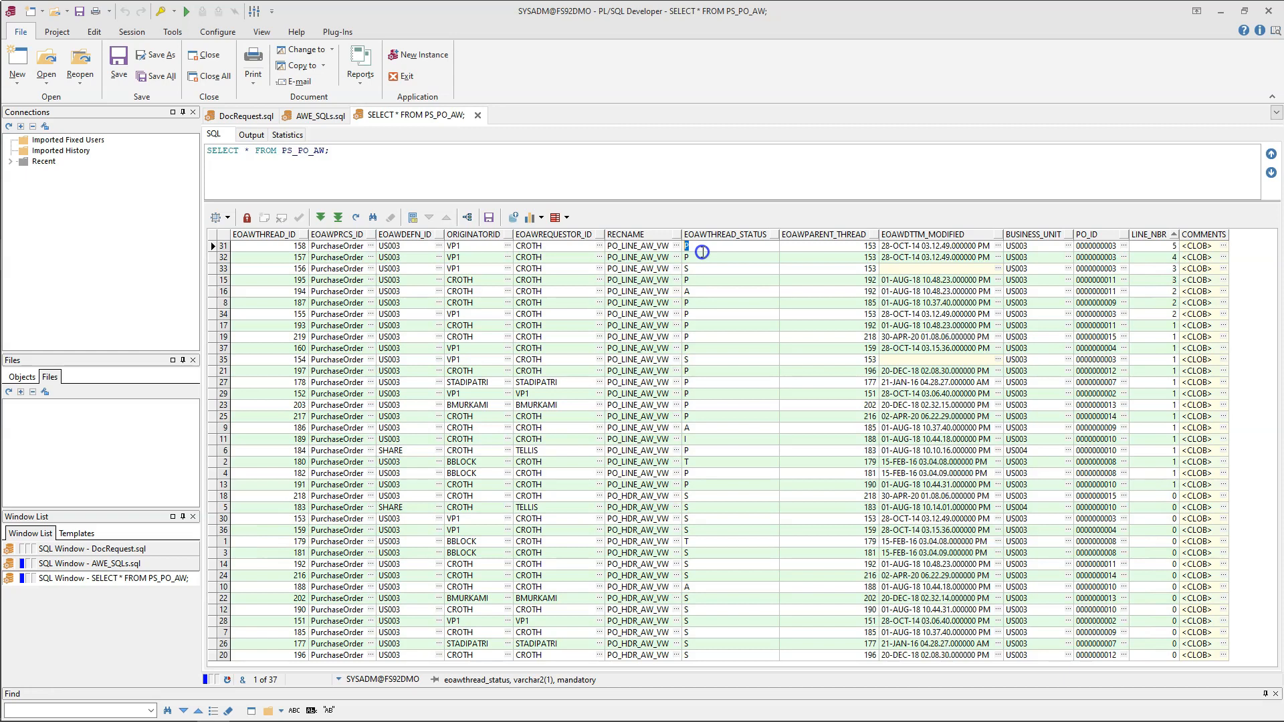
{"action": "left_click", "coordinate": [24, 696]}
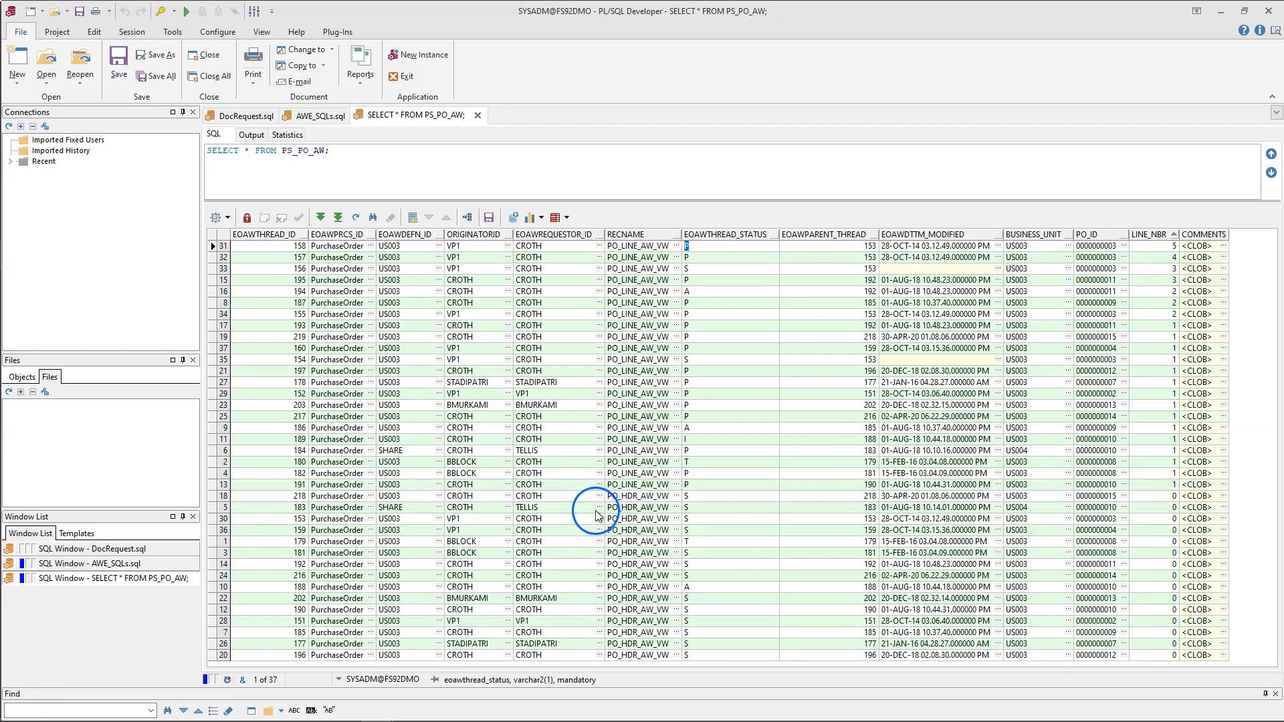
{"action": "left_click", "coordinate": [1086, 234]}
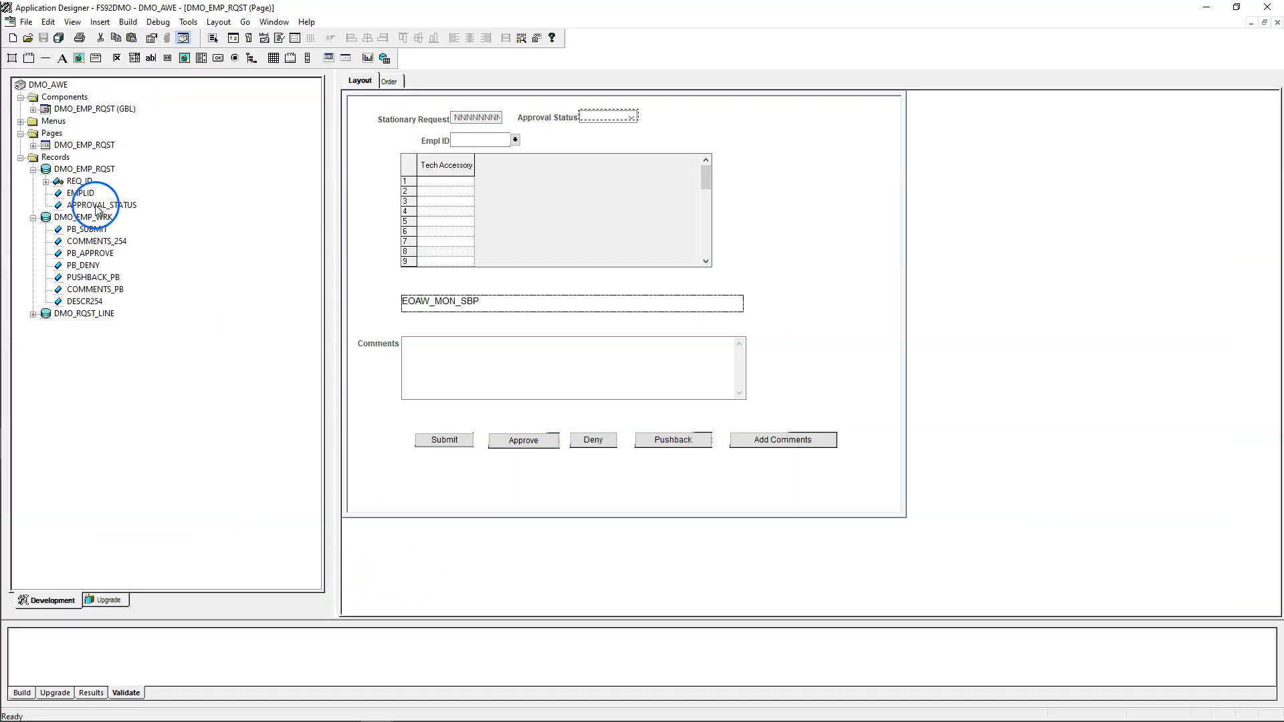
Step: Create a new record definition and insert the EOAW_XREF_SBR subrecord as its first row
{"action": "left_click_drag", "start_coordinate": [679, 344], "coordinate": [683, 390]}
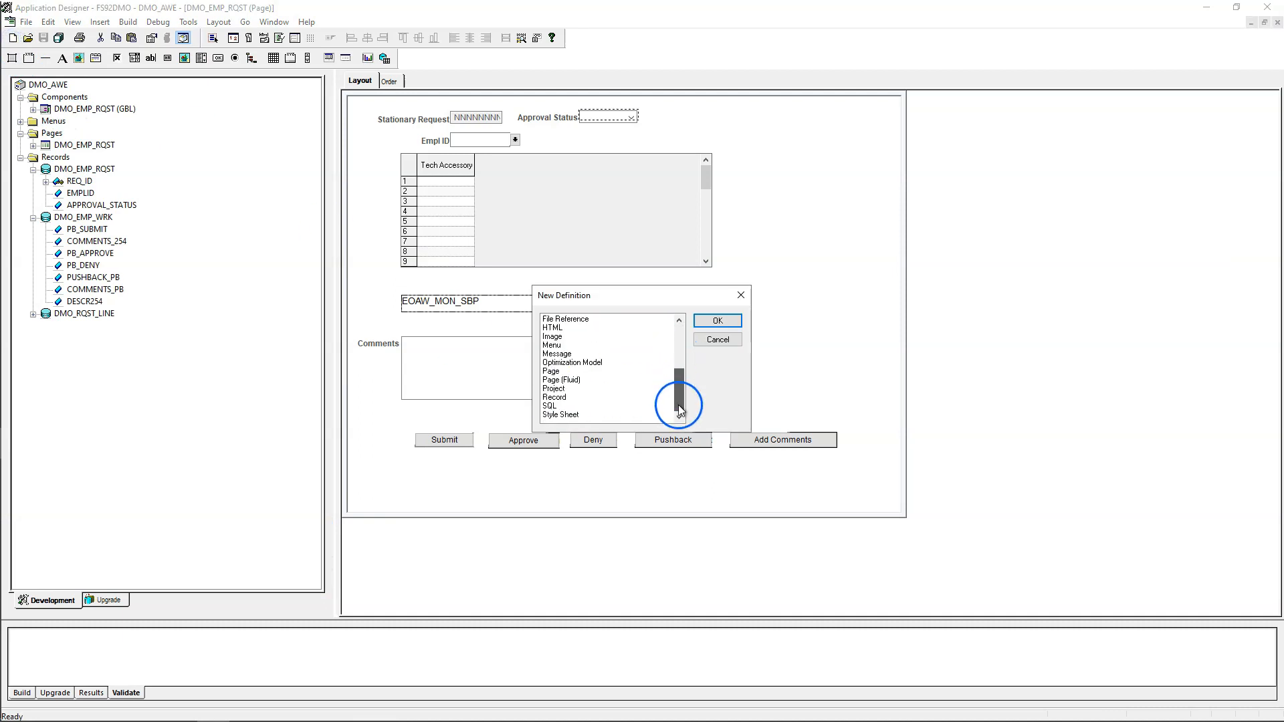
{"action": "left_click", "coordinate": [568, 396]}
{"action": "left_click", "coordinate": [715, 321]}
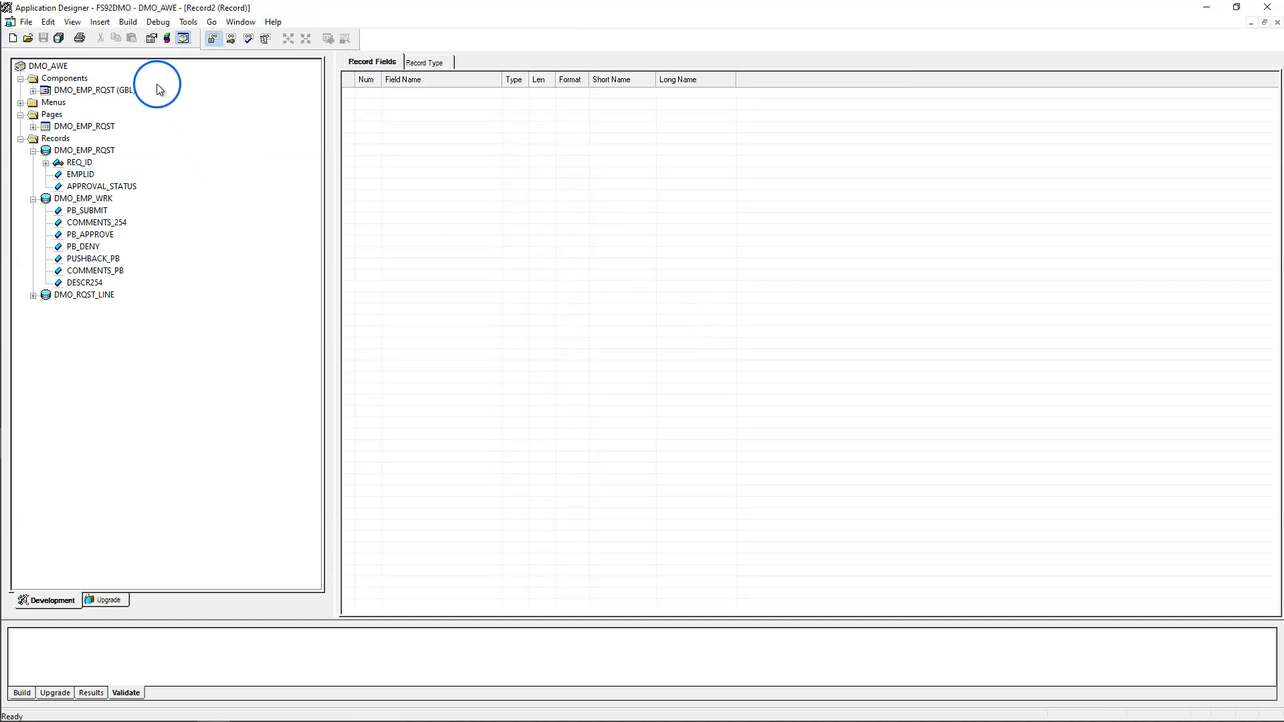
{"action": "left_click", "coordinate": [99, 23]}
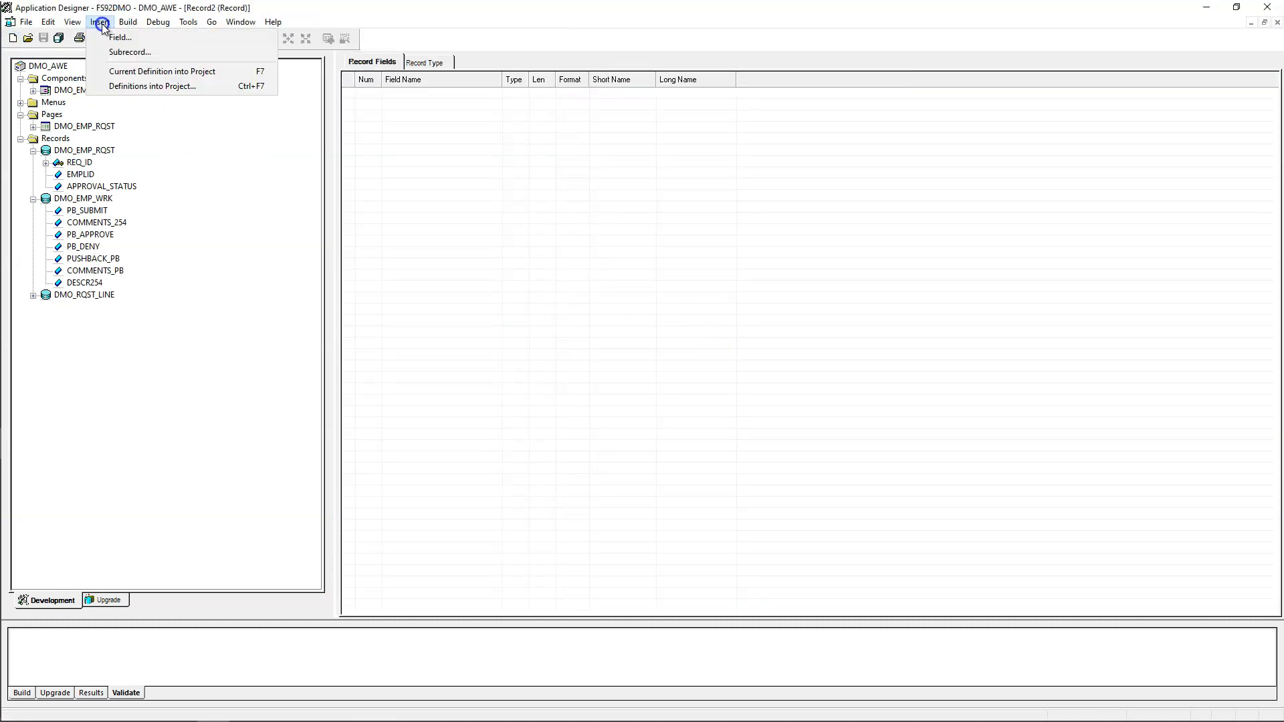
{"action": "left_click", "coordinate": [122, 53]}
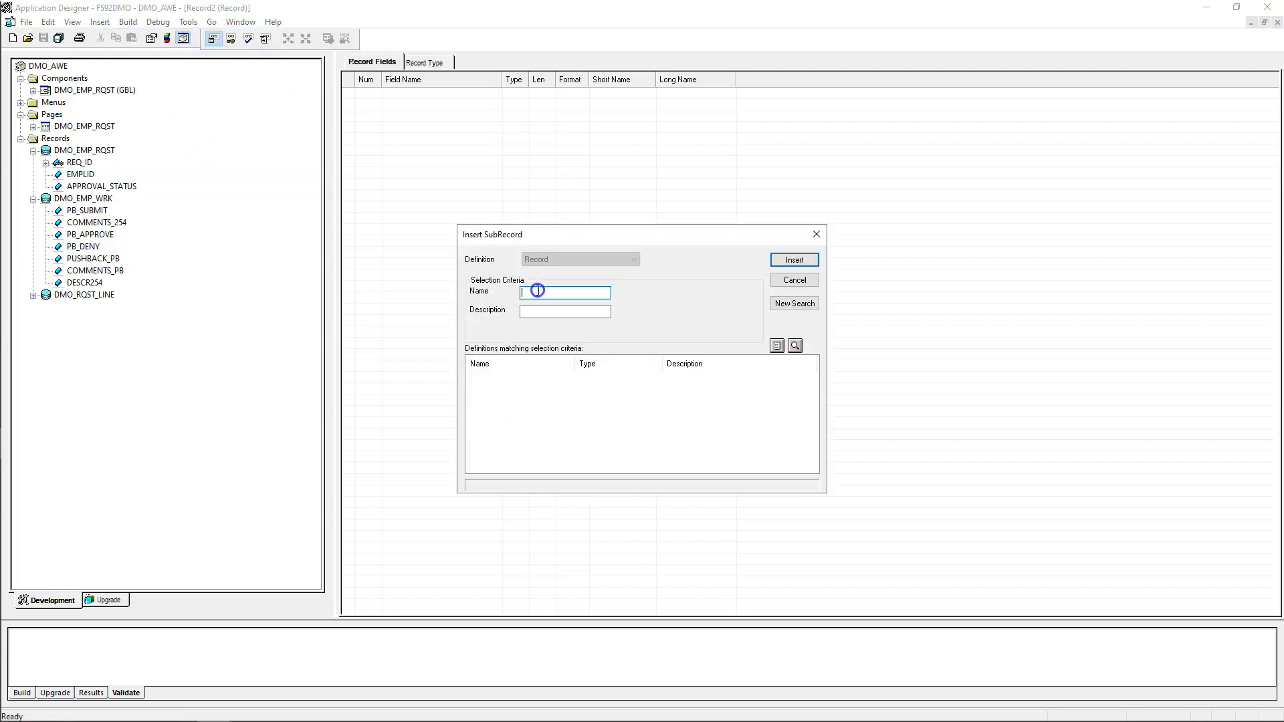
{"action": "type", "text": "EOAW_XREF_SBR"}
{"action": "key", "text": "Return"}
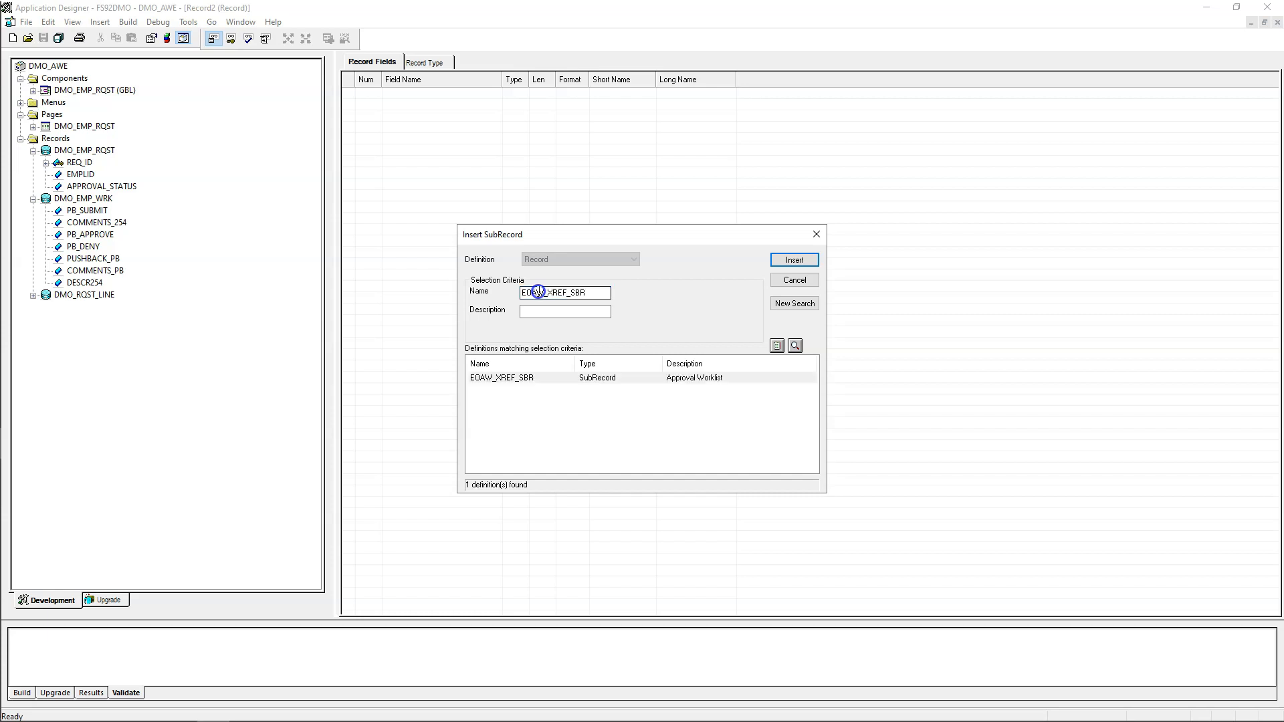
{"action": "double_click", "coordinate": [498, 381]}
{"action": "left_click", "coordinate": [794, 280]}
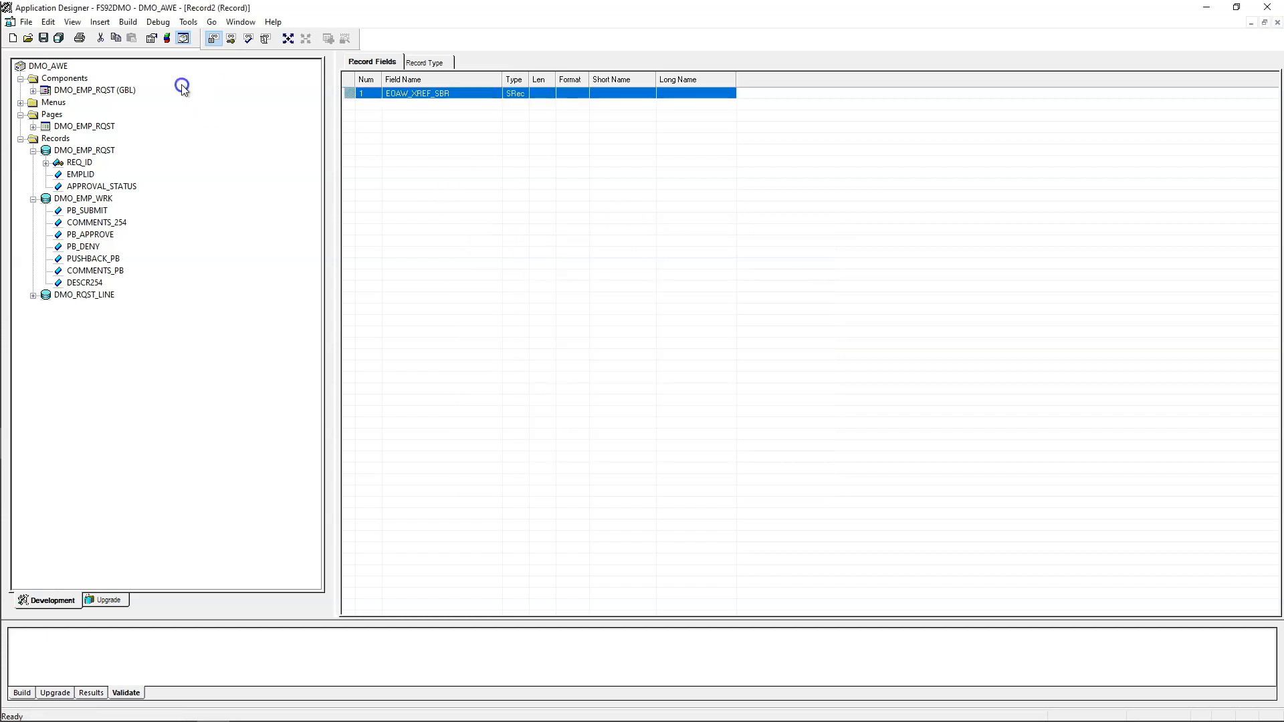
Step: Add the REQ_ID field as the record's second field
{"action": "left_click", "coordinate": [94, 22]}
{"action": "left_click", "coordinate": [111, 39]}
{"action": "left_click", "coordinate": [547, 293]}
{"action": "type", "text": "REQ_ID"}
{"action": "key", "text": "Return"}
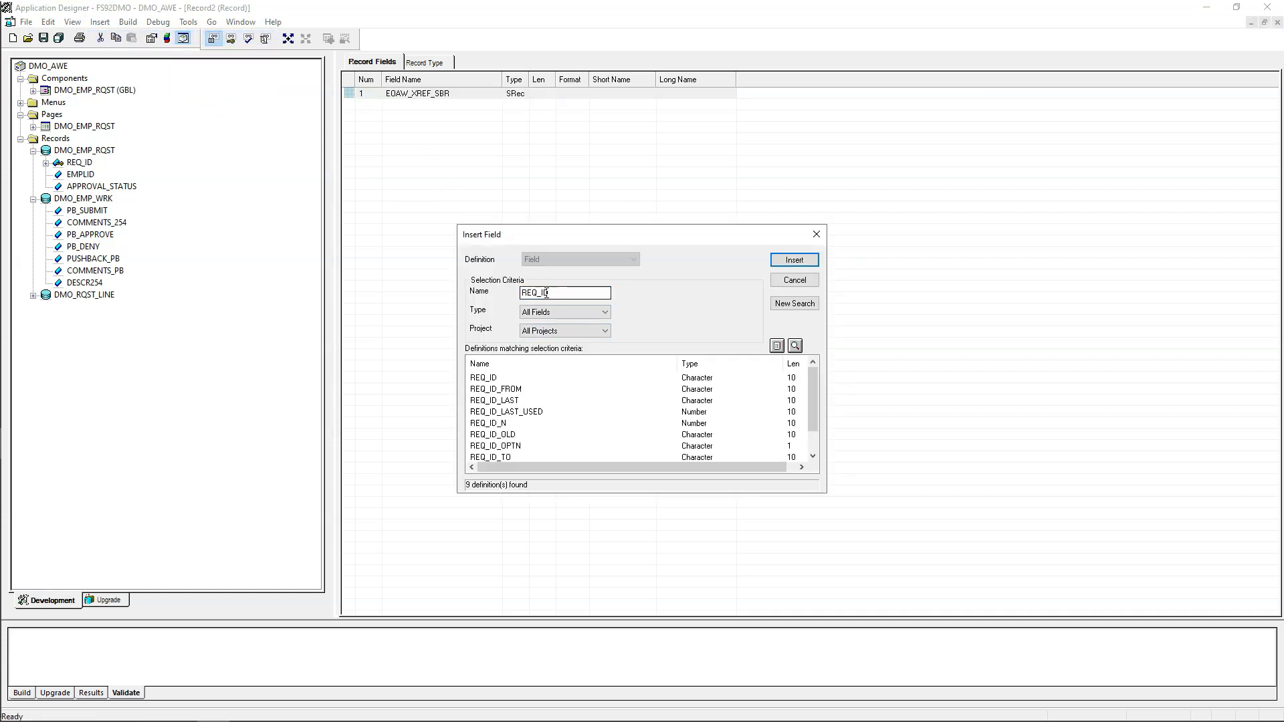
{"action": "left_click", "coordinate": [508, 379]}
{"action": "double_click", "coordinate": [508, 378]}
{"action": "left_click", "coordinate": [808, 277]}
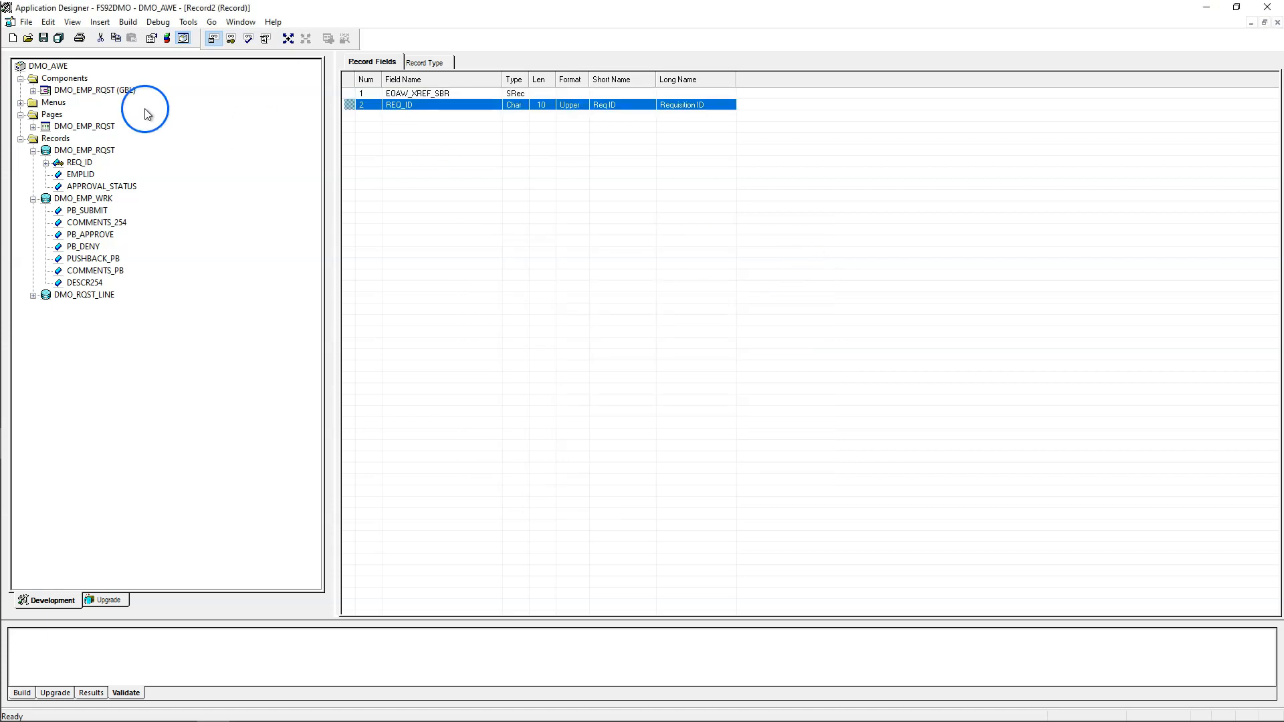
Step: Save the record as DMO_AWE in the FSAPP.PSFSDMOR table space
{"action": "left_click", "coordinate": [44, 39]}
{"action": "type", "text": "DMO_AWE"}
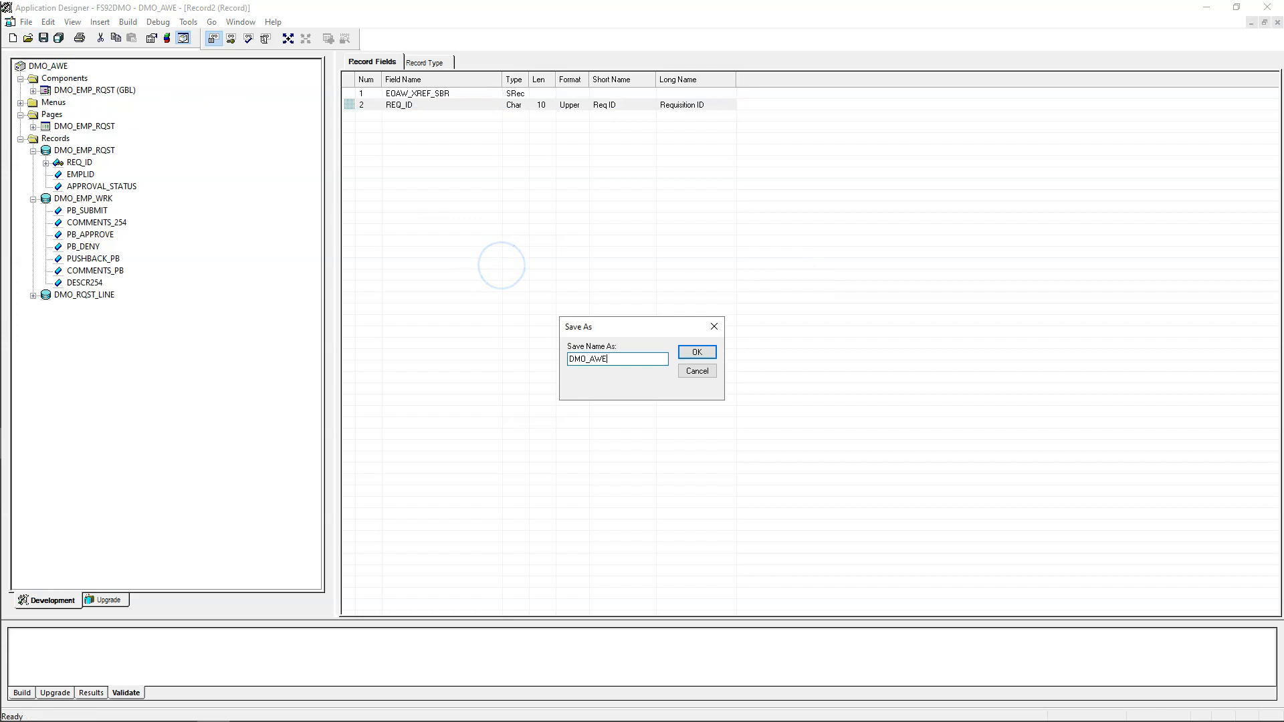
{"action": "left_click", "coordinate": [683, 351]}
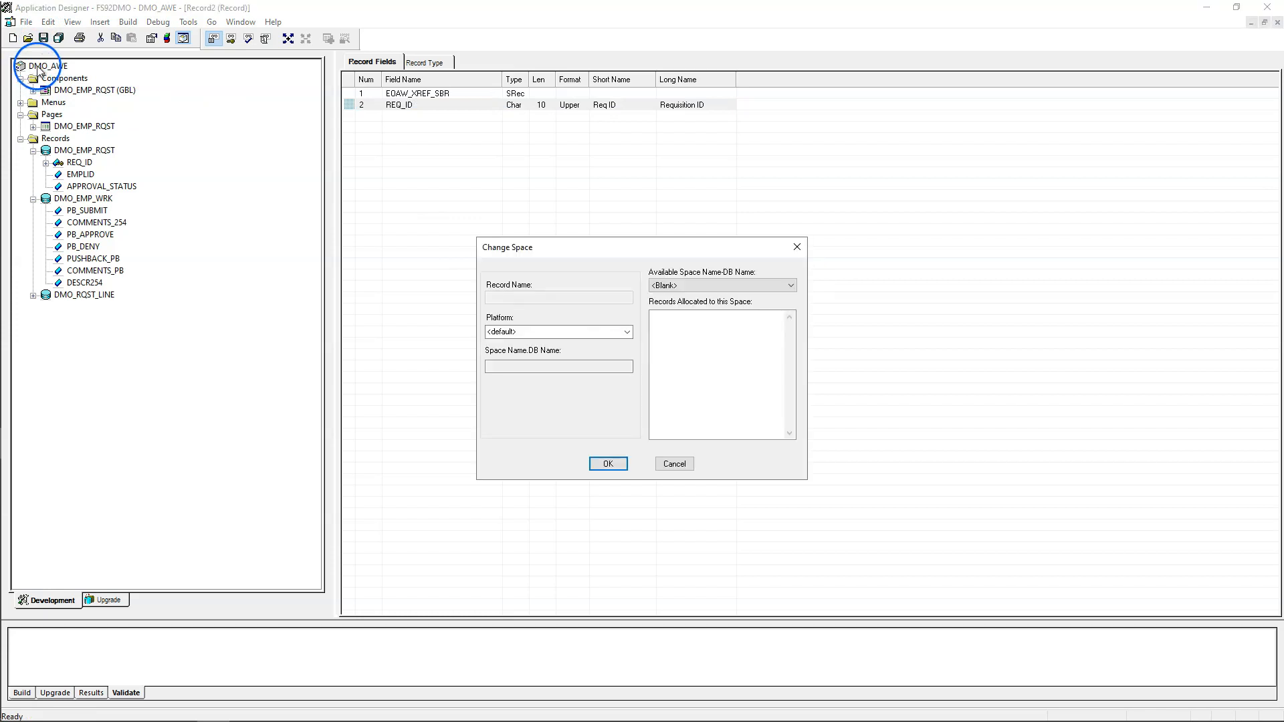
{"action": "left_click", "coordinate": [696, 286]}
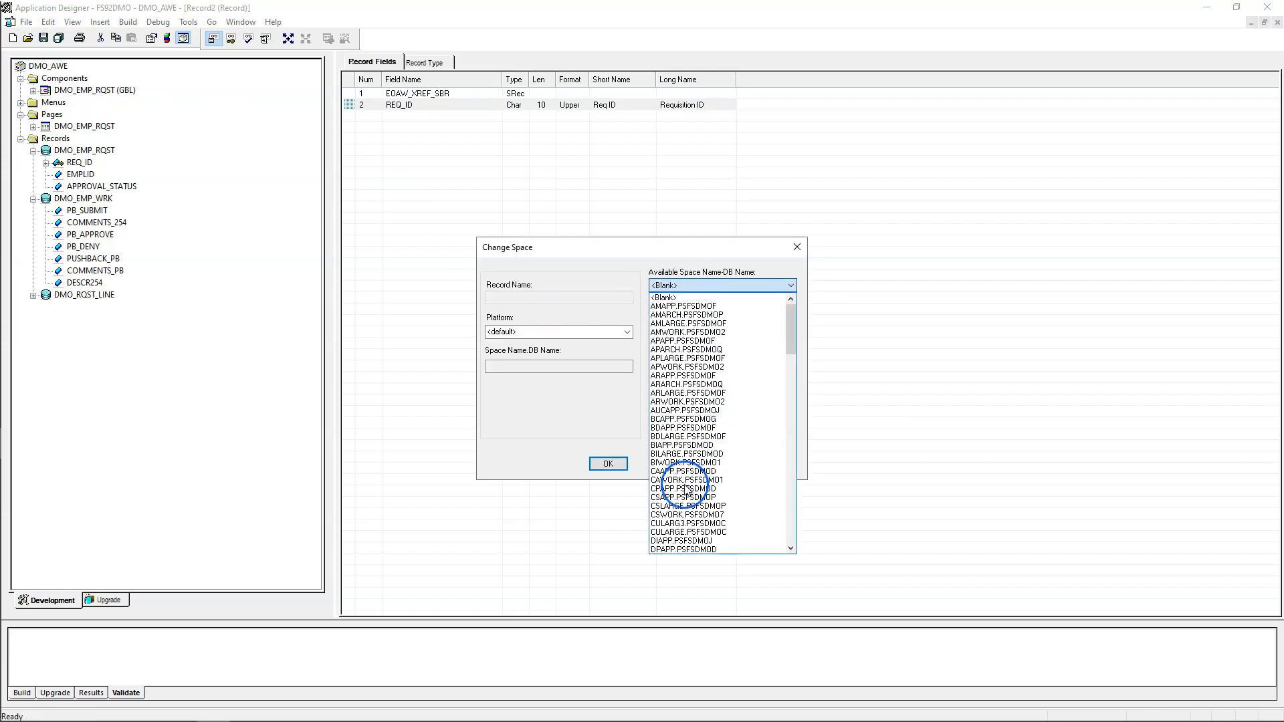
{"action": "scroll", "coordinate": [683, 503], "scroll_direction": "down", "scroll_amount": 3}
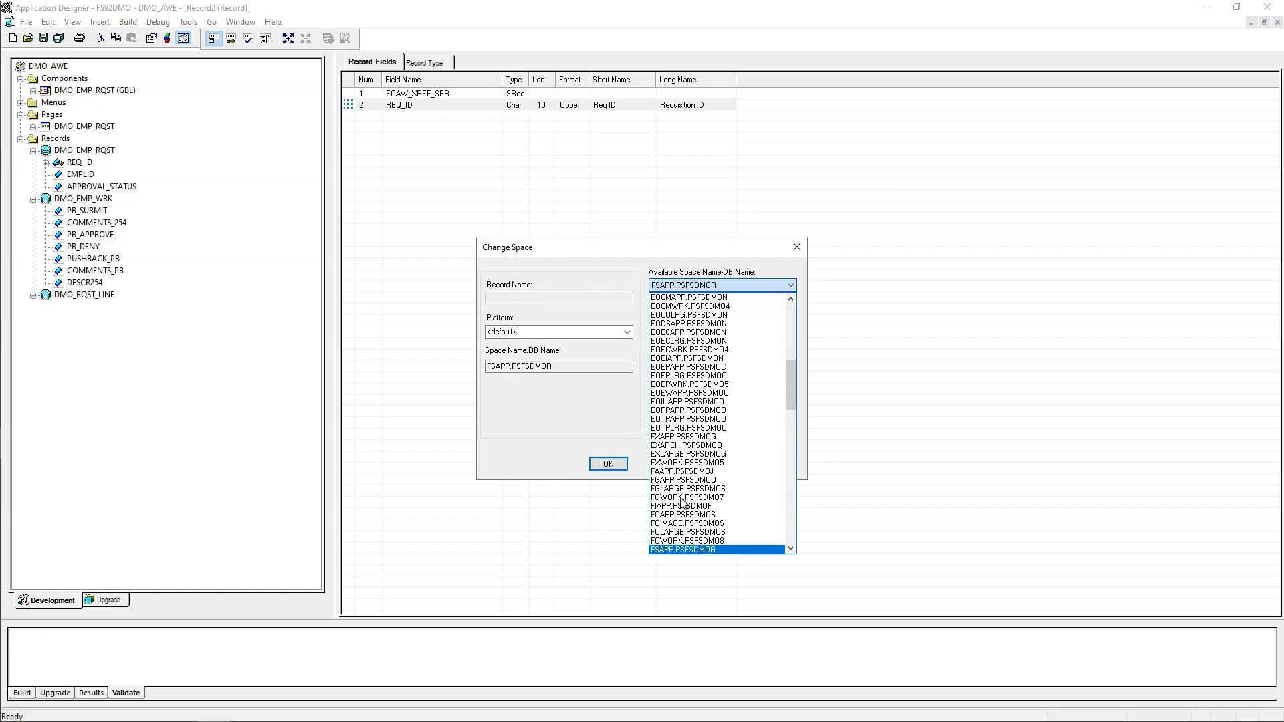
{"action": "left_click", "coordinate": [683, 503]}
{"action": "left_click", "coordinate": [608, 463]}
{"action": "left_click", "coordinate": [167, 38]}
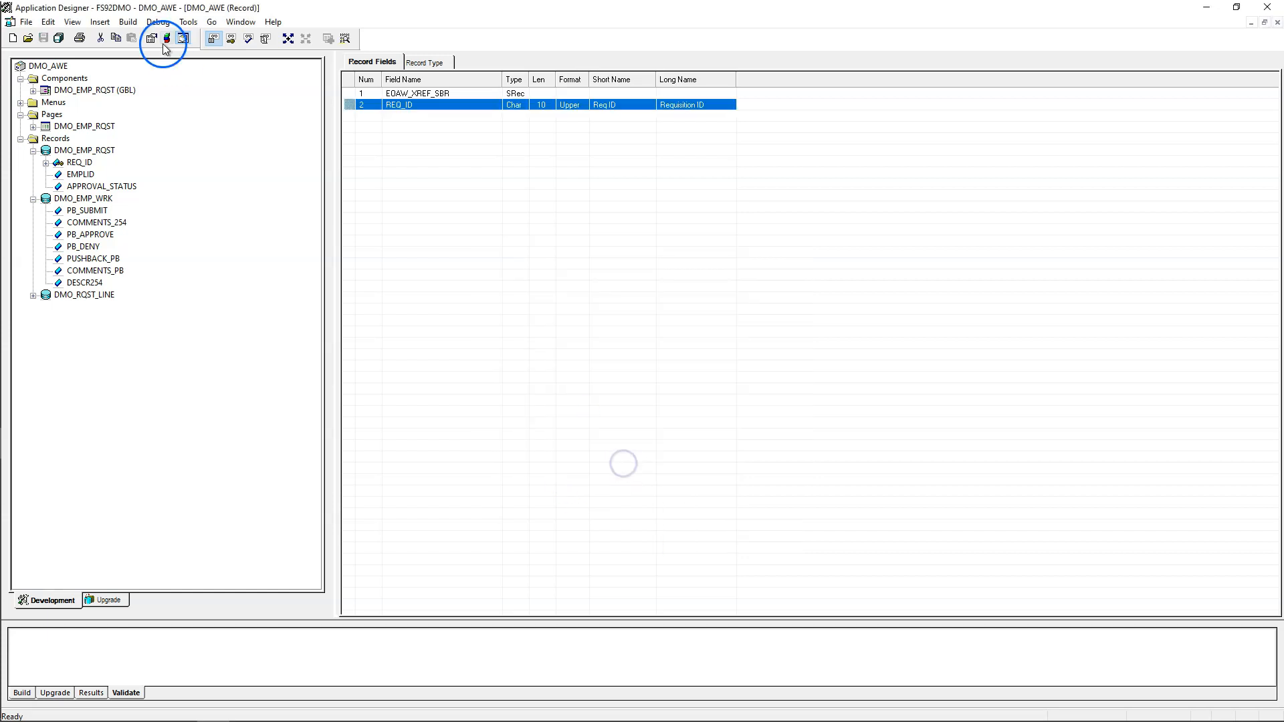
Step: Build the DMO_AWE record with Create Tables selected so its table is created
{"action": "left_click", "coordinate": [656, 350]}
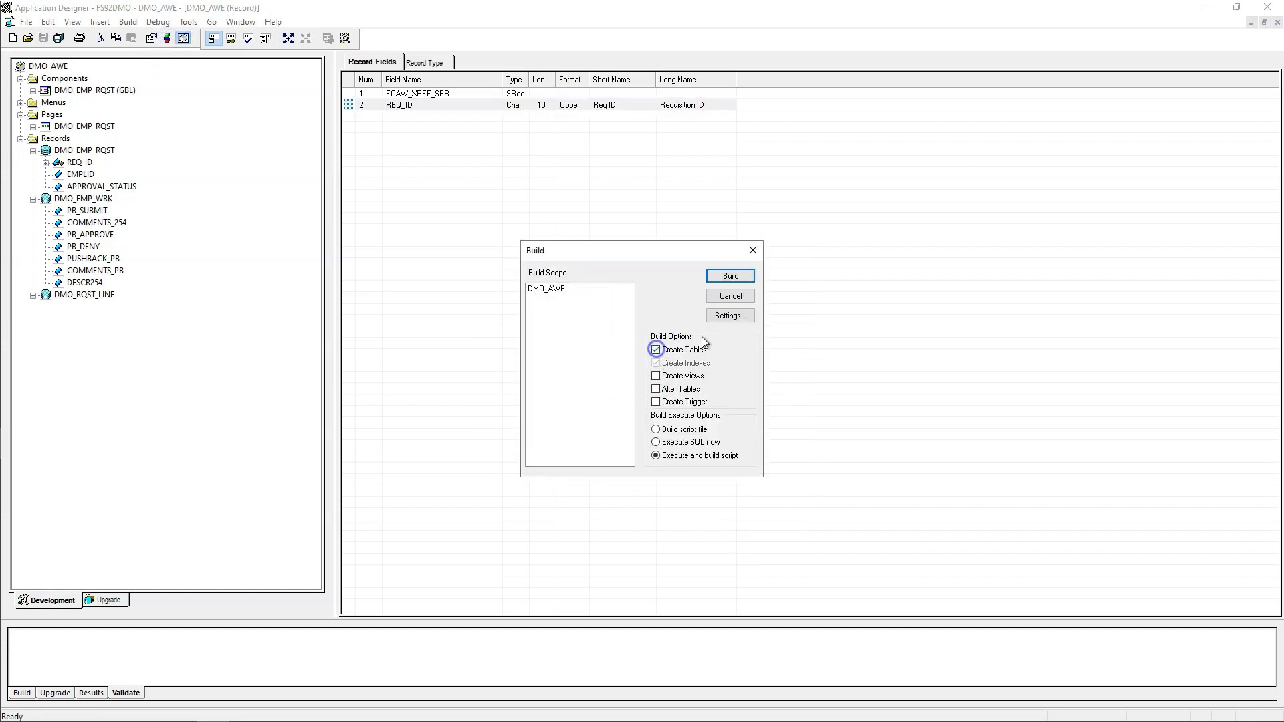
{"action": "key", "text": "Return"}
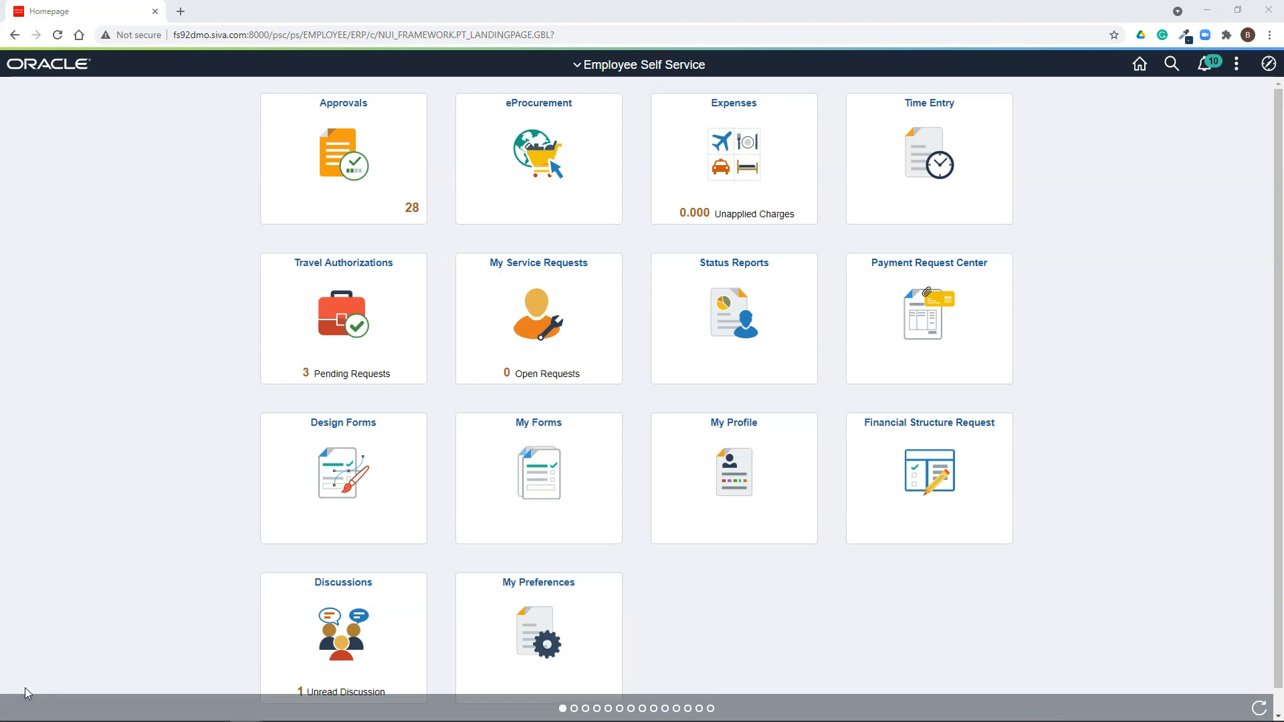
Step: Navigate through Enterprise Components > Approvals > Approvals to the User List Setup pages
{"action": "left_click", "coordinate": [1269, 64]}
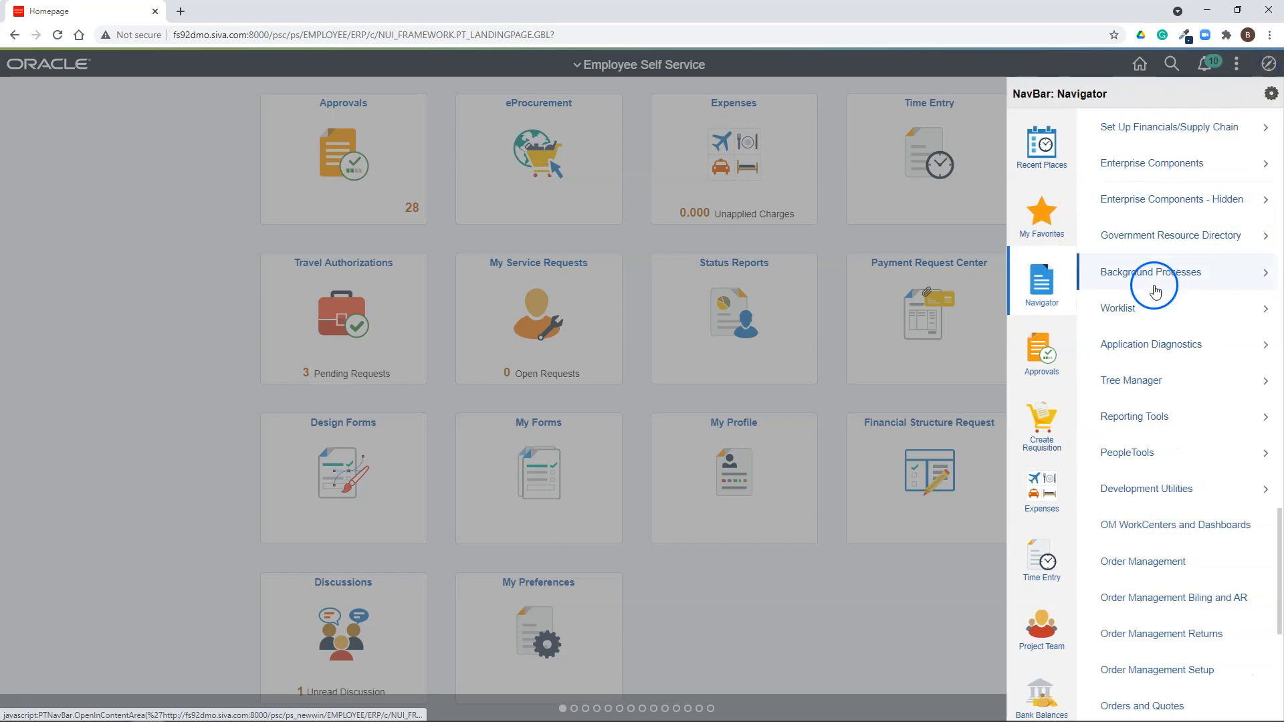
{"action": "left_click", "coordinate": [1142, 165]}
{"action": "left_click", "coordinate": [1141, 409]}
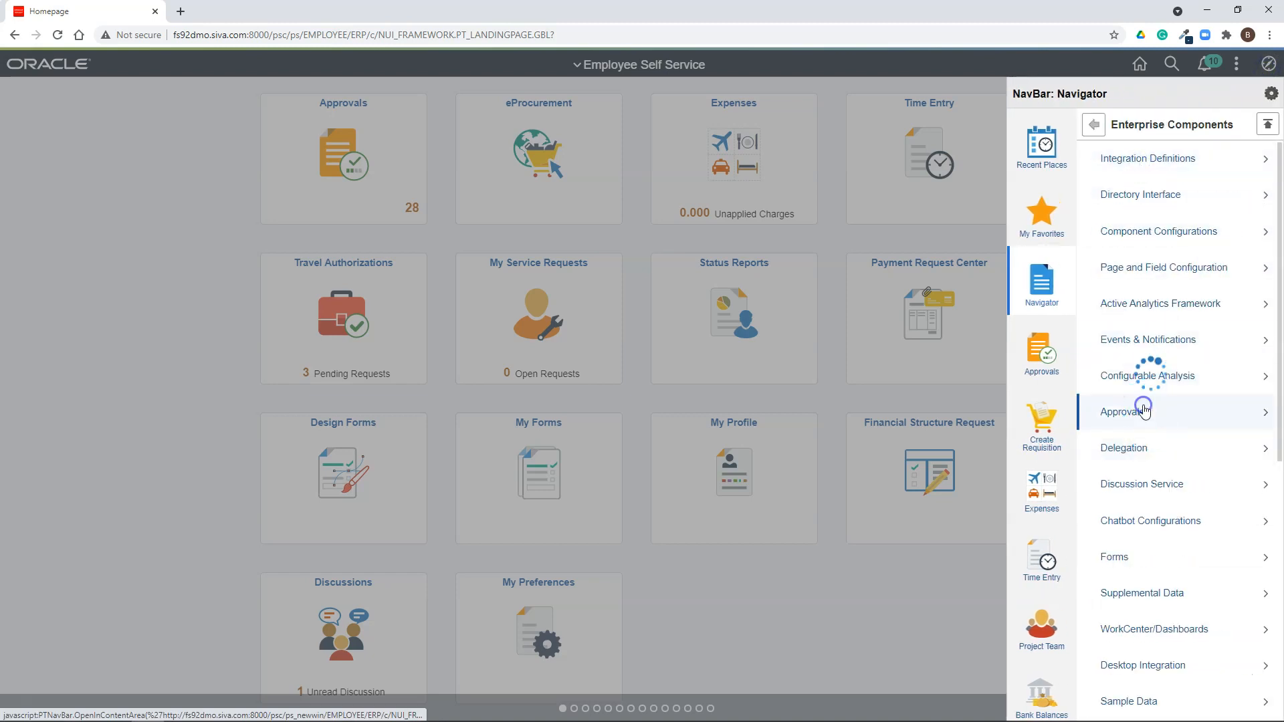
{"action": "left_click", "coordinate": [1137, 162]}
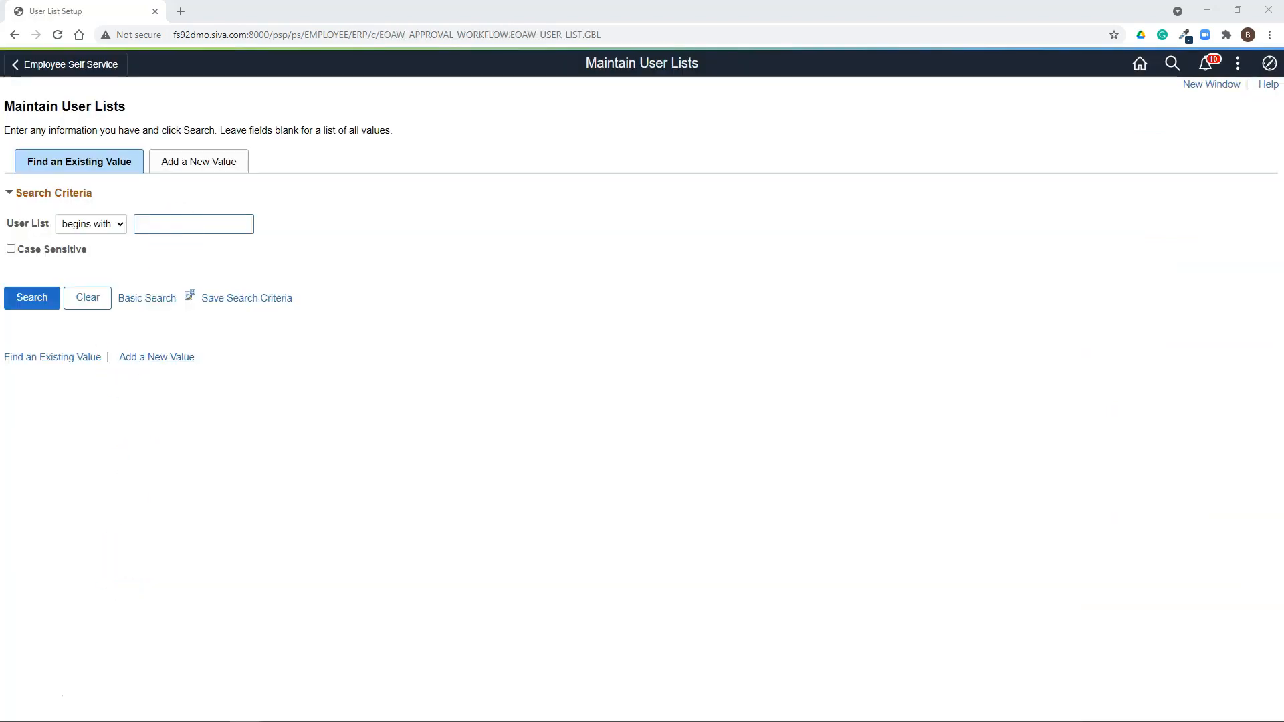
Step: Search user lists beginning with 'Dmo' and open the DmoSupervisors definition using role DemoSupervisor
{"action": "left_click", "coordinate": [174, 221]}
{"action": "type", "text": "D"}
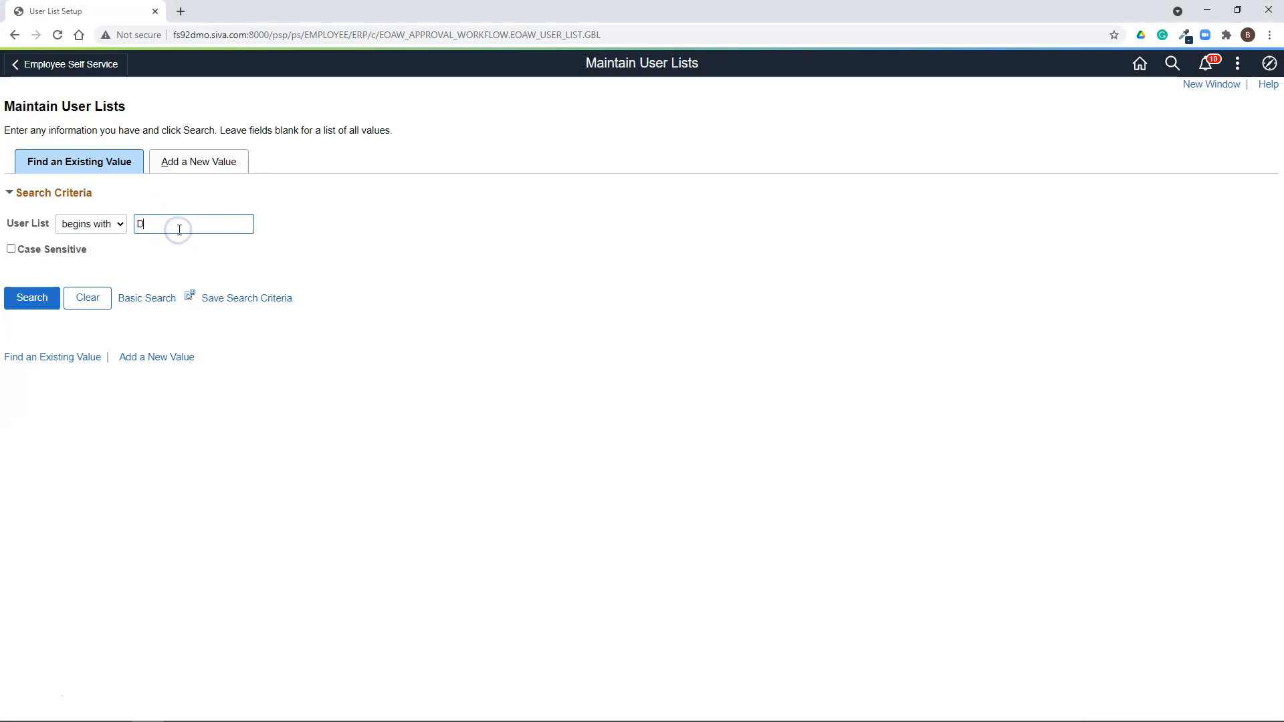
{"action": "type", "text": "mo"}
{"action": "key", "text": "Return"}
{"action": "left_click", "coordinate": [81, 637]}
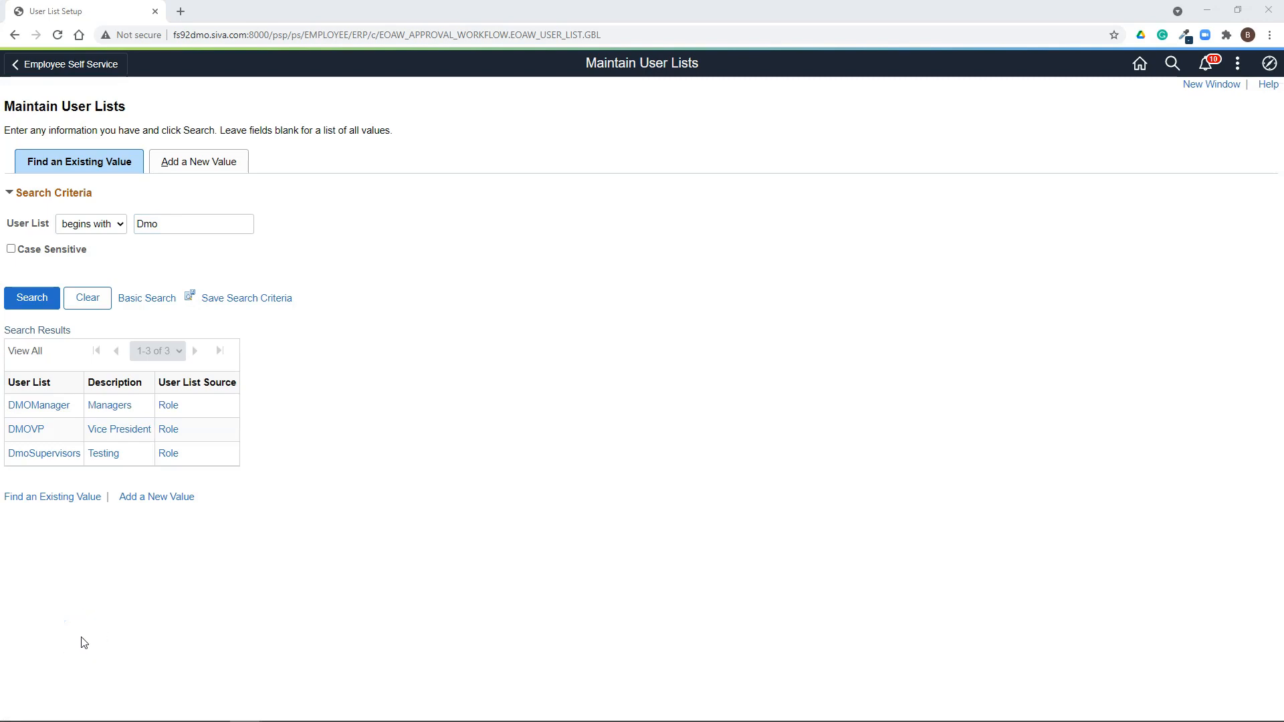
{"action": "left_click", "coordinate": [74, 459]}
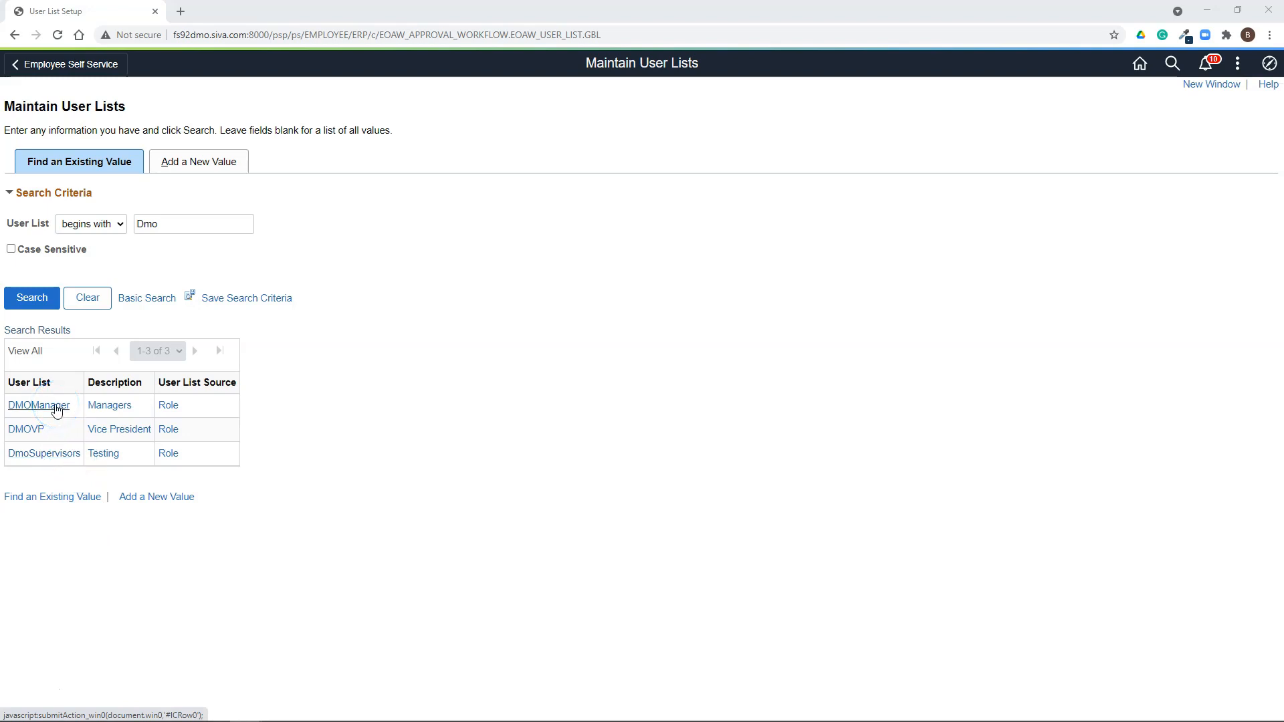
{"action": "left_click", "coordinate": [54, 459]}
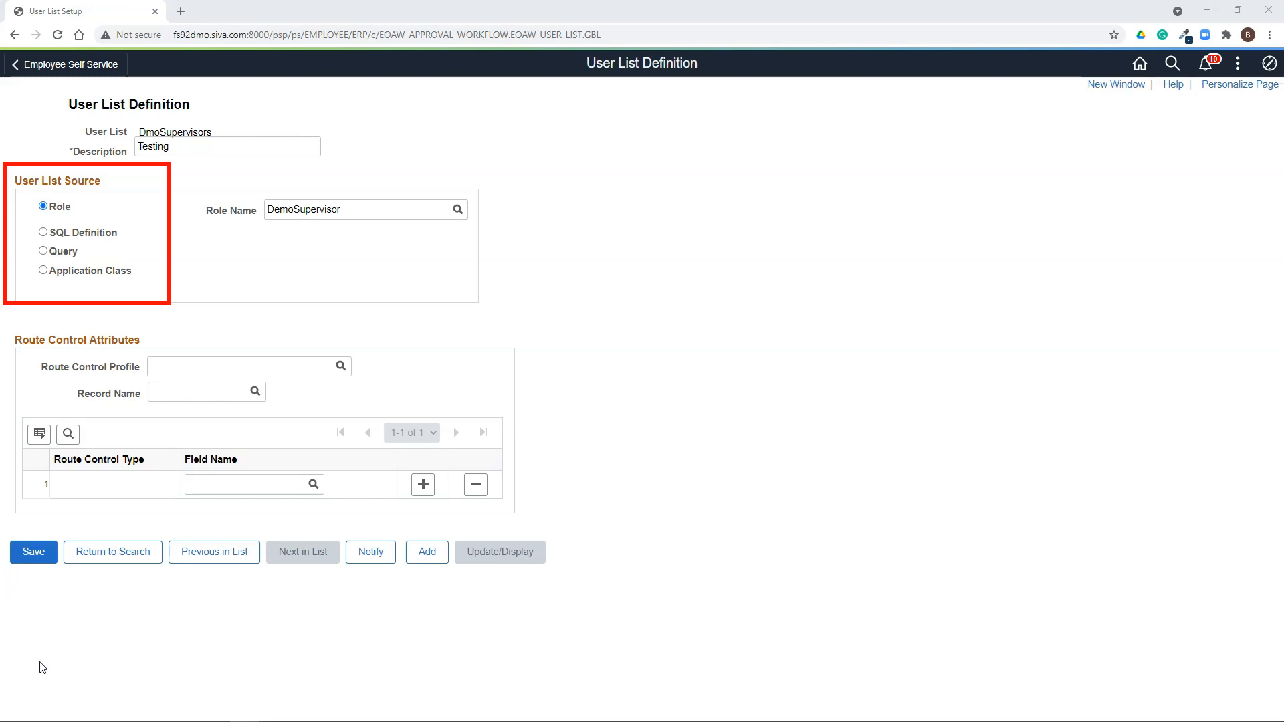
Step: Return to the search results and check the DemoManager role on the DMOManager user list
{"action": "left_click", "coordinate": [43, 646]}
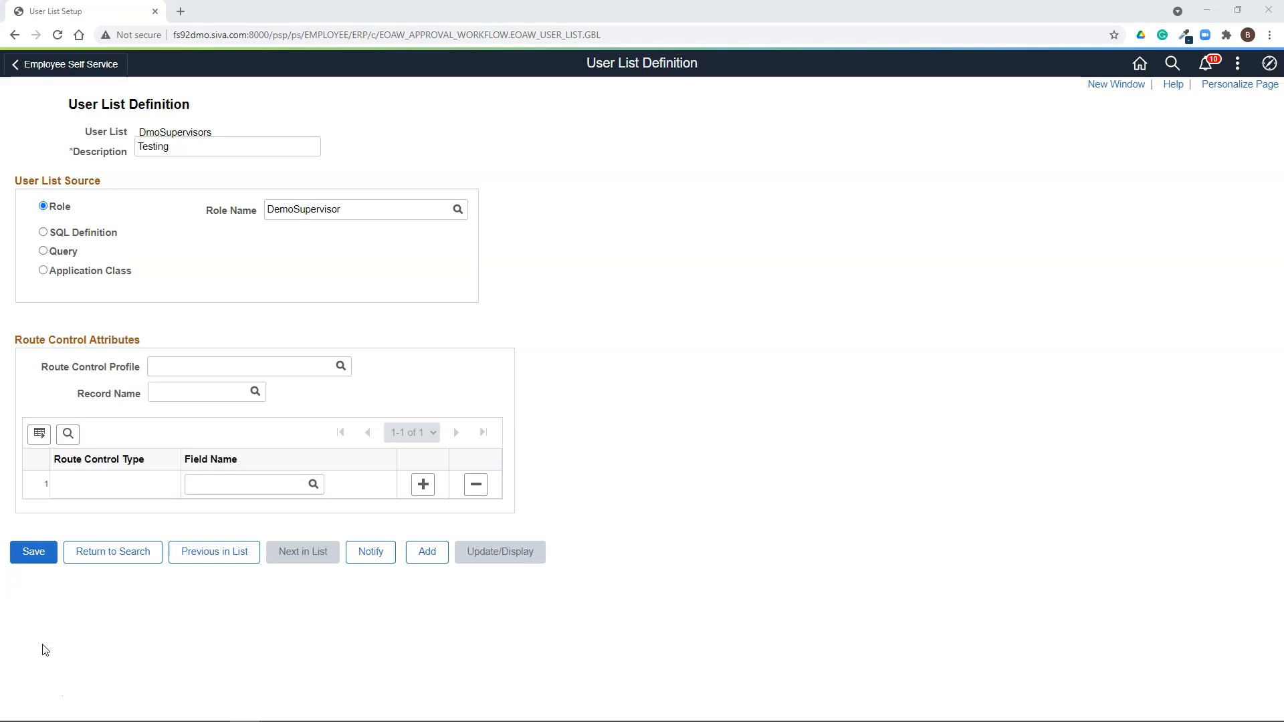
{"action": "left_click", "coordinate": [47, 629]}
{"action": "left_click", "coordinate": [76, 643]}
{"action": "left_click", "coordinate": [119, 558]}
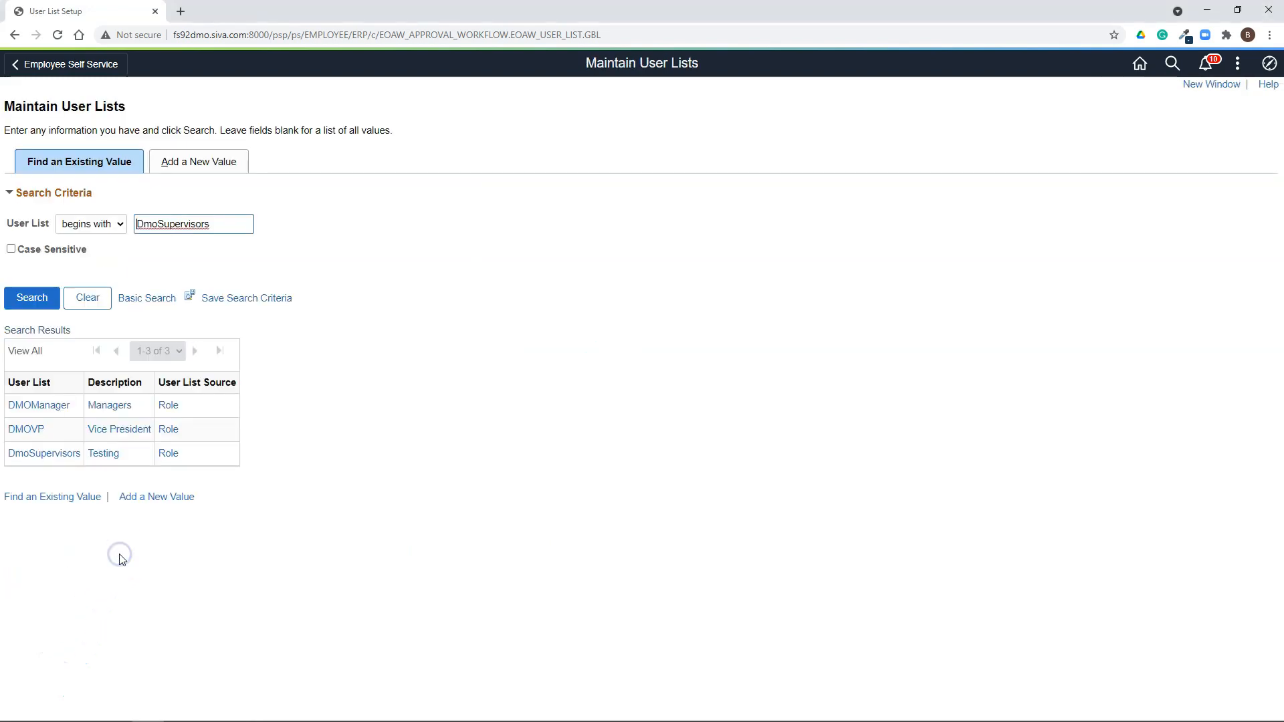
{"action": "left_click", "coordinate": [53, 406]}
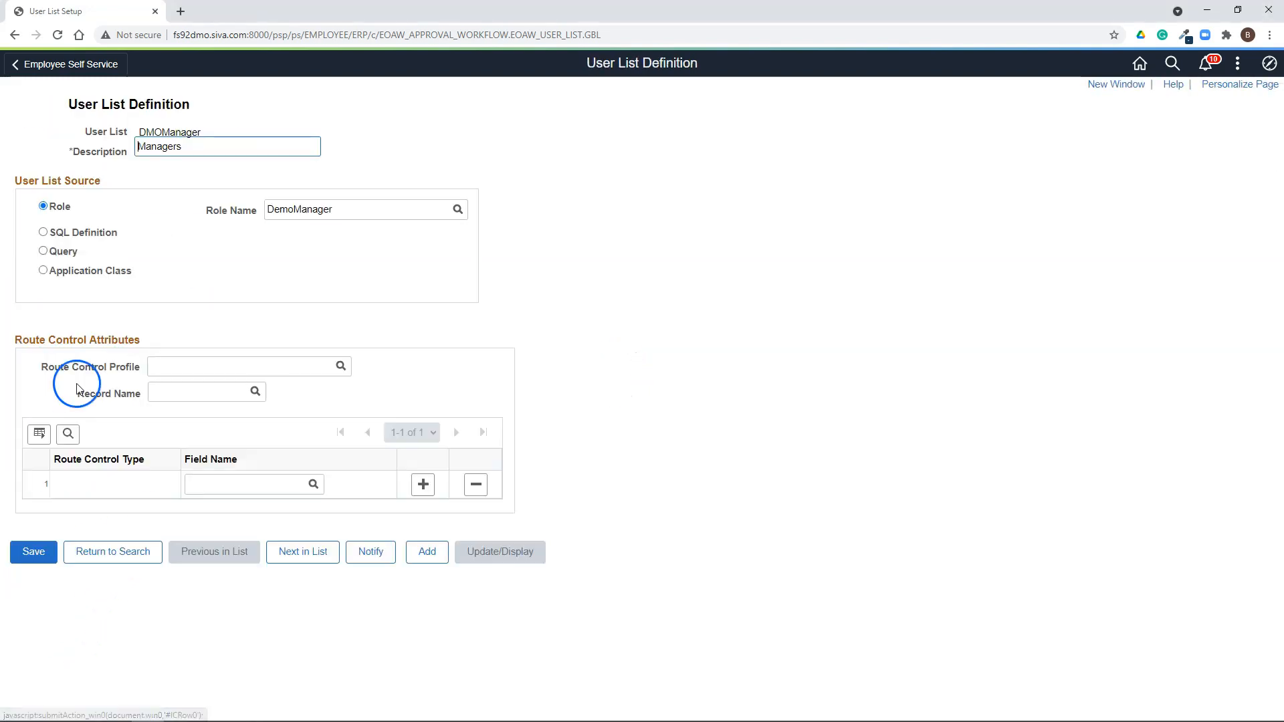
{"action": "left_click_drag", "start_coordinate": [355, 201], "coordinate": [255, 203]}
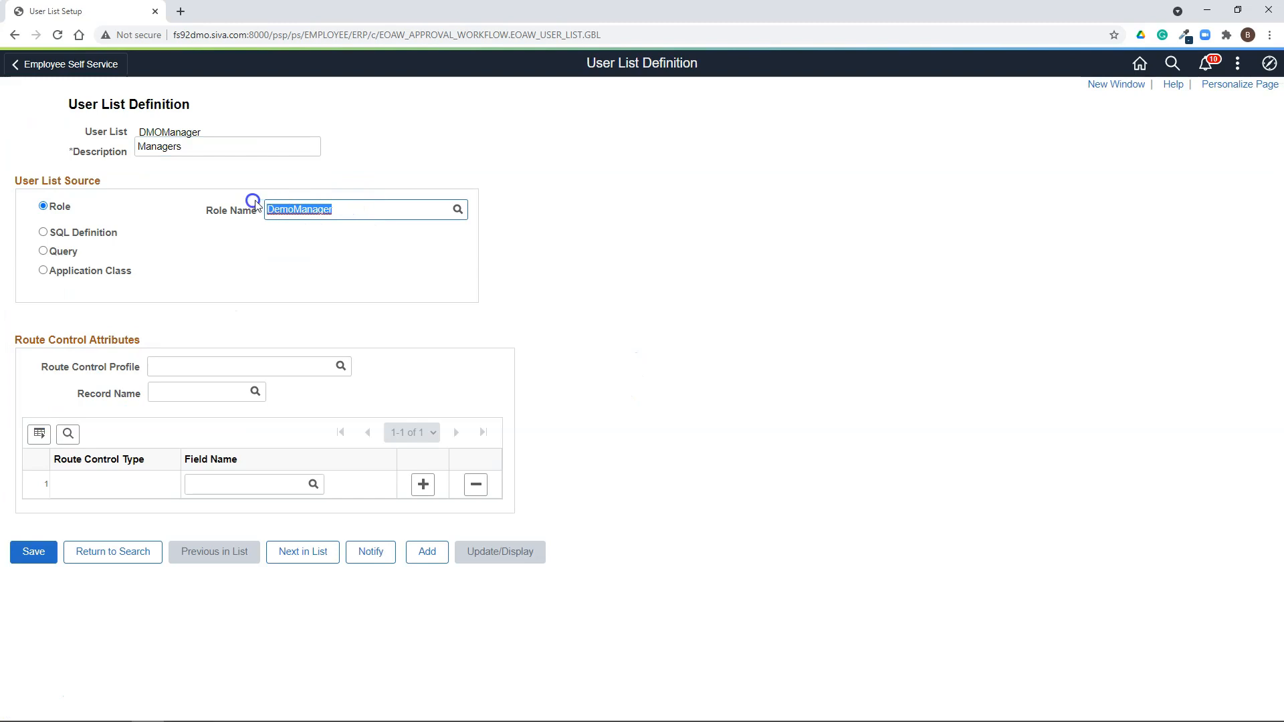
{"action": "double_click", "coordinate": [348, 209]}
Step: Open the DMOVP user list and check its DemoVicePresident role name
{"action": "left_click", "coordinate": [154, 543]}
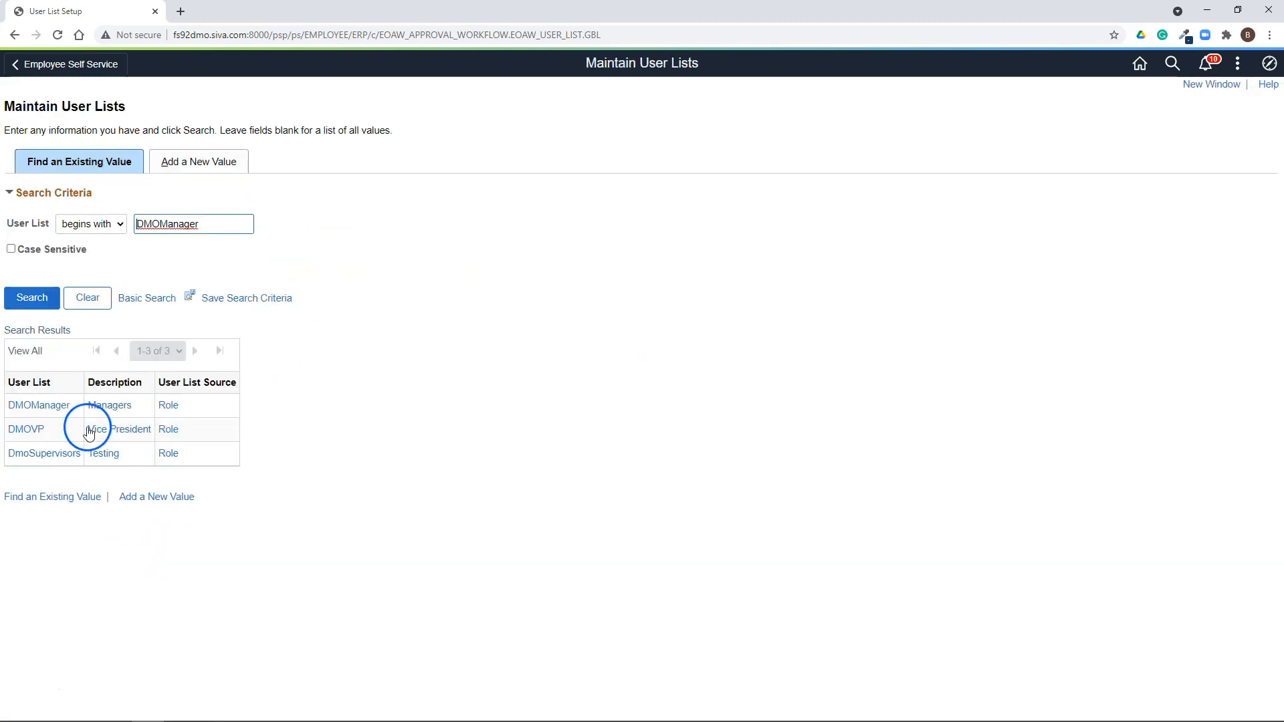
{"action": "left_click", "coordinate": [34, 426]}
{"action": "left_click_drag", "start_coordinate": [392, 204], "coordinate": [266, 186]}
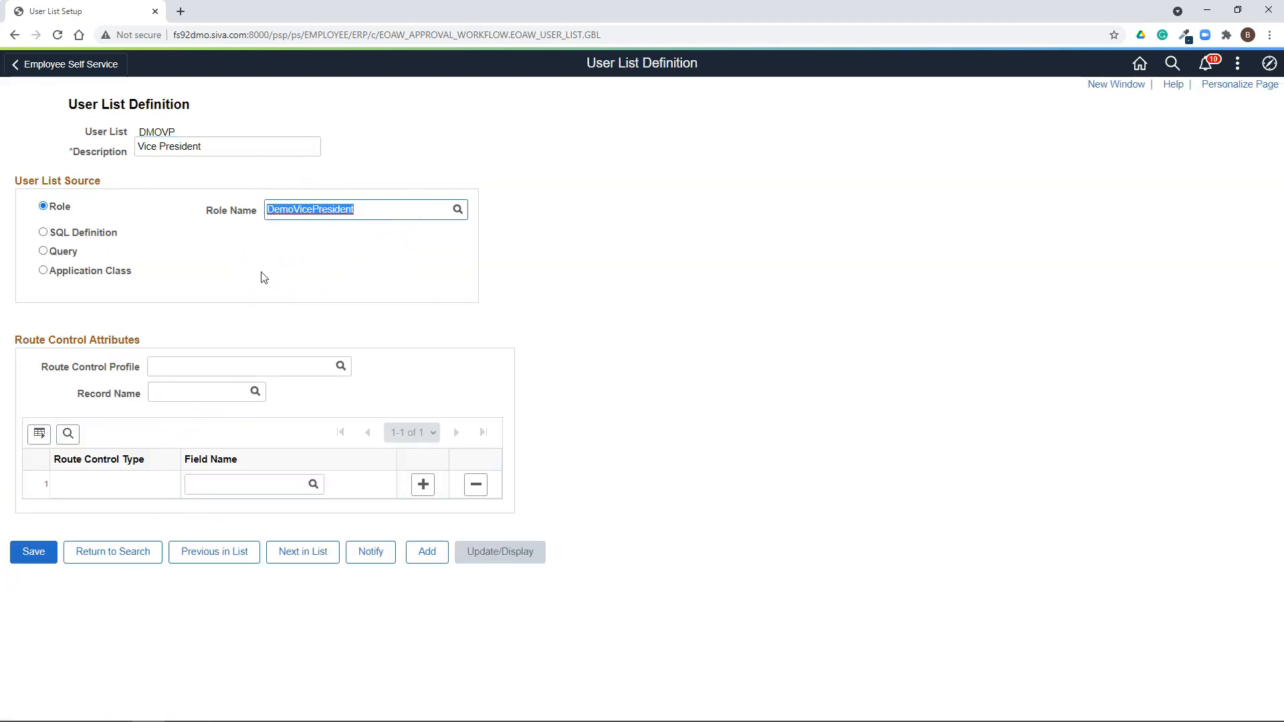
{"action": "left_click", "coordinate": [264, 281]}
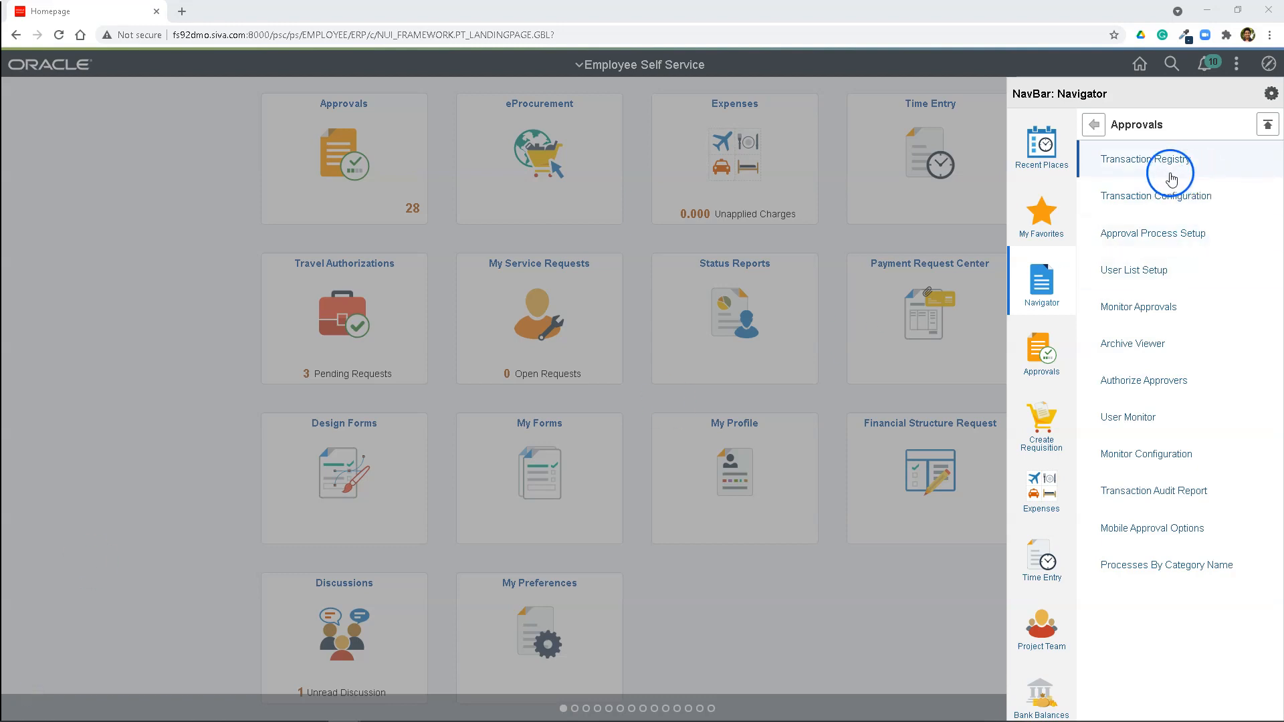
Step: Add a new Transaction Registry entry with Process ID DemoApproval
{"action": "left_click", "coordinate": [1145, 160]}
{"action": "left_click", "coordinate": [195, 169]}
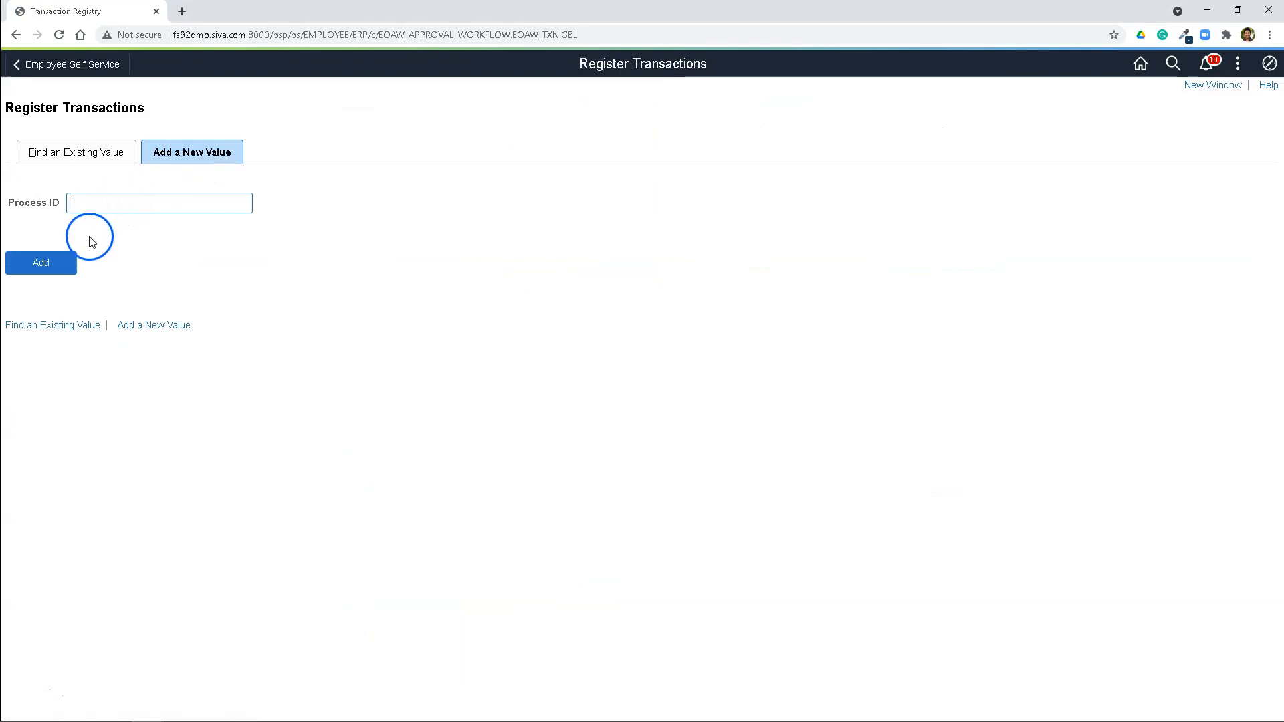
{"action": "left_click", "coordinate": [22, 719]}
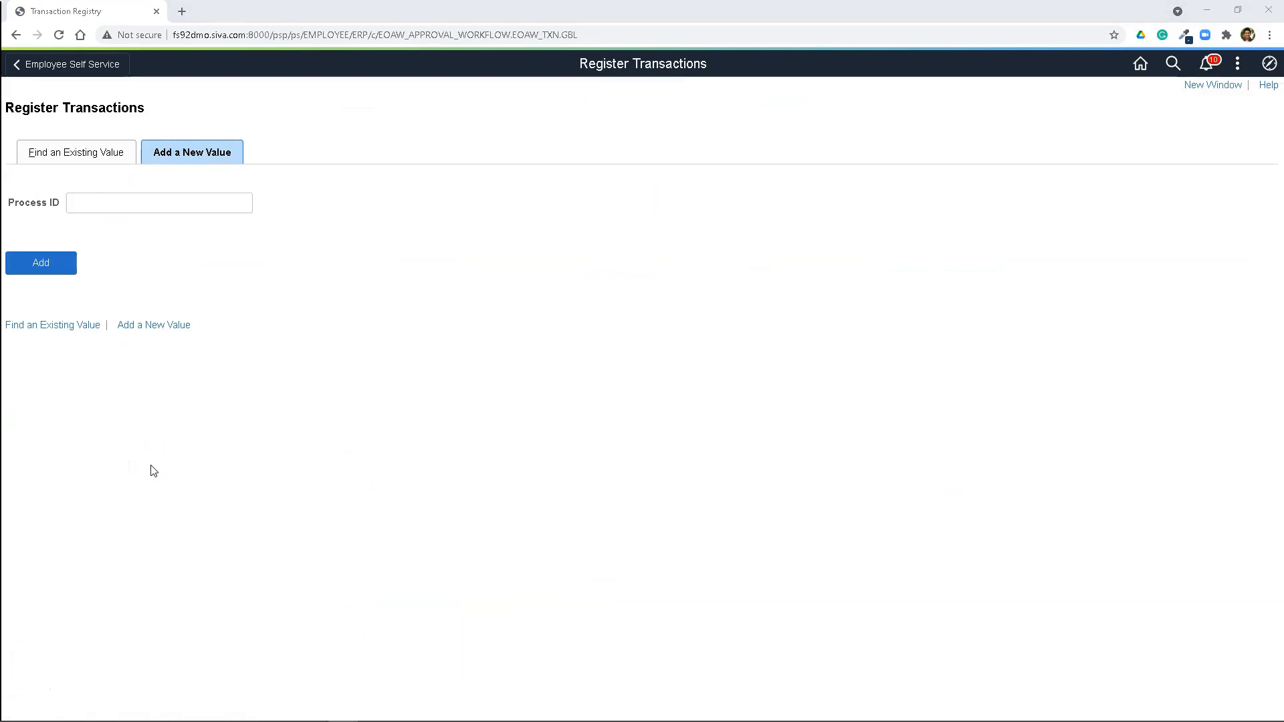
{"action": "left_click", "coordinate": [146, 346]}
{"action": "left_click", "coordinate": [95, 202]}
{"action": "type", "text": "d"}
{"action": "key", "text": "BackSpace"}
{"action": "type", "text": "DemoApproval"}
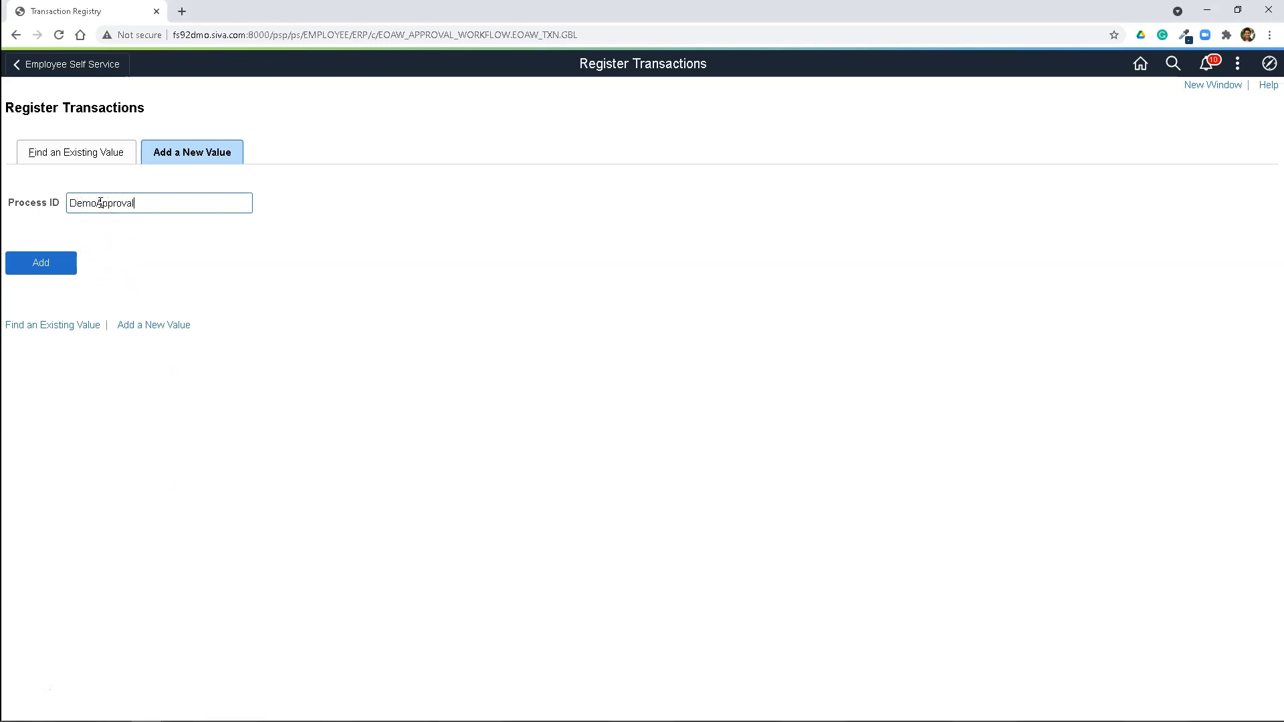
{"action": "left_click", "coordinate": [40, 265]}
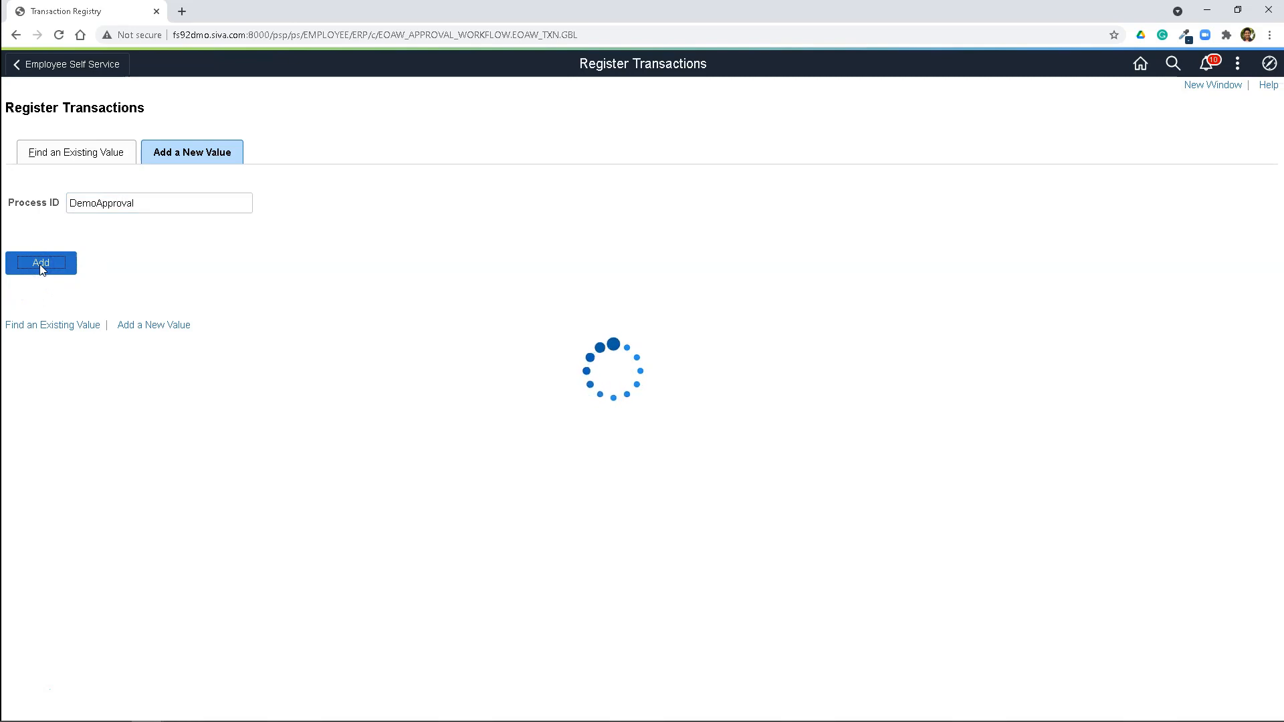
Step: Set the transaction description to 'Demo Approval Request'
{"action": "left_click", "coordinate": [206, 148]}
{"action": "type", "text": "Demo Approval Request"}
{"action": "left_click", "coordinate": [448, 557]}
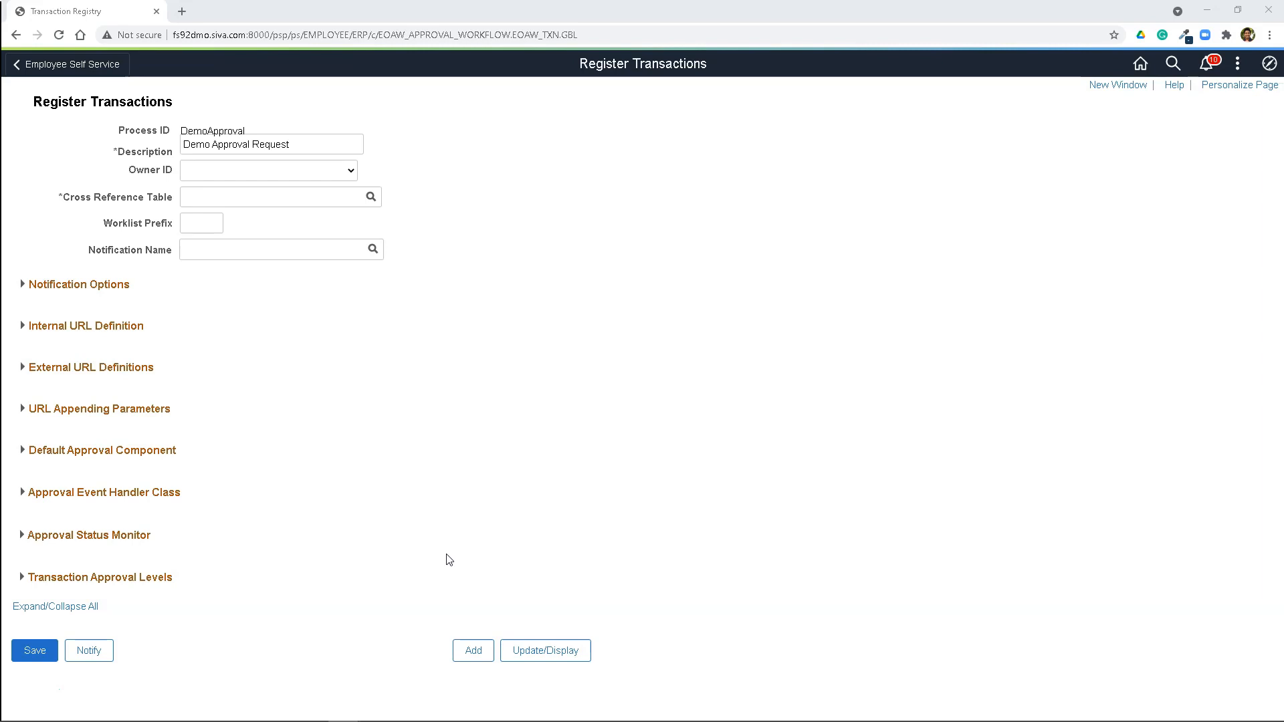
Step: Set the Cross Reference Table to DMO_AWE and enable Use Email Approvals
{"action": "left_click", "coordinate": [237, 198]}
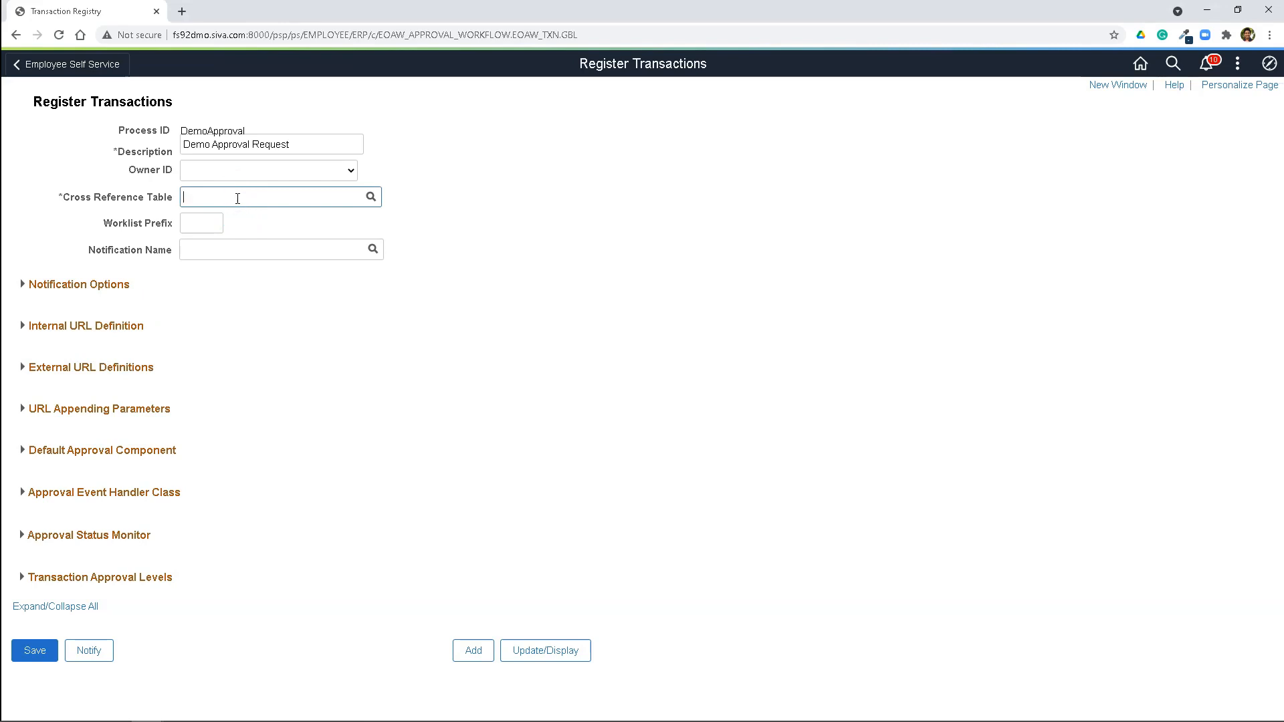
{"action": "type", "text": "DMO_X"}
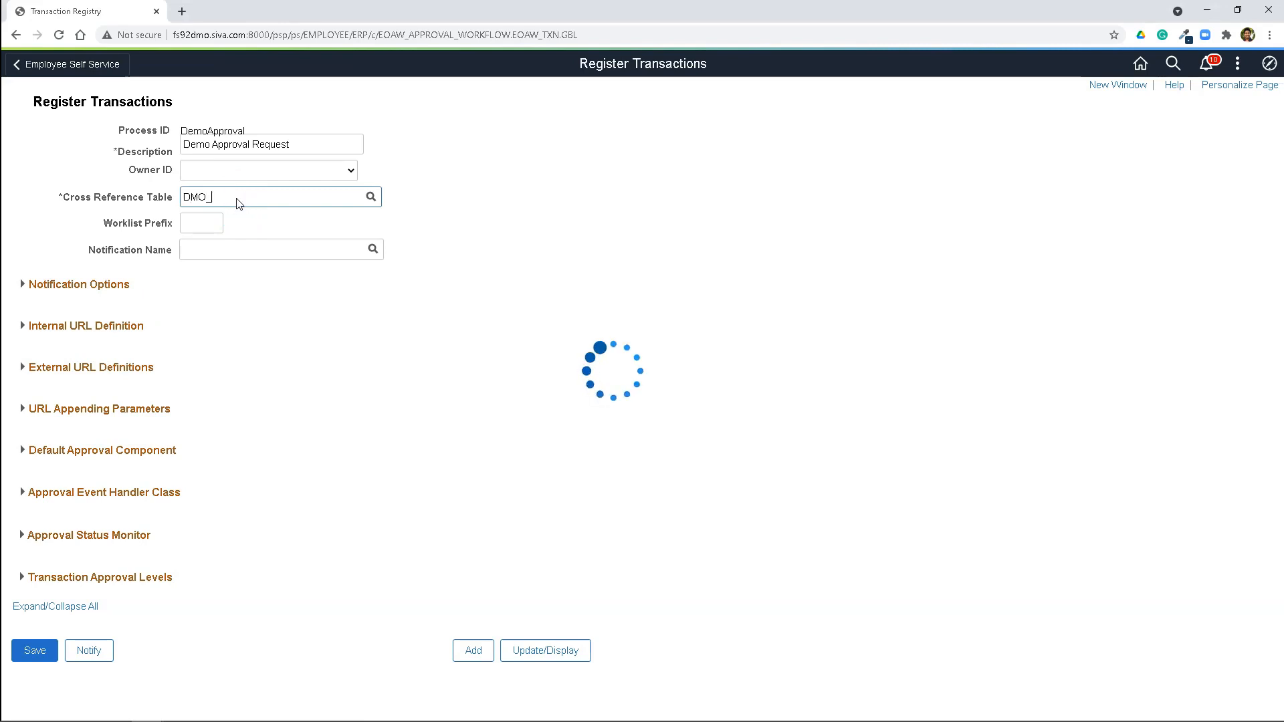
{"action": "type", "text": "R"}
{"action": "key", "text": "BackSpace"}
{"action": "key", "text": "BackSpace"}
{"action": "type", "text": "AWE"}
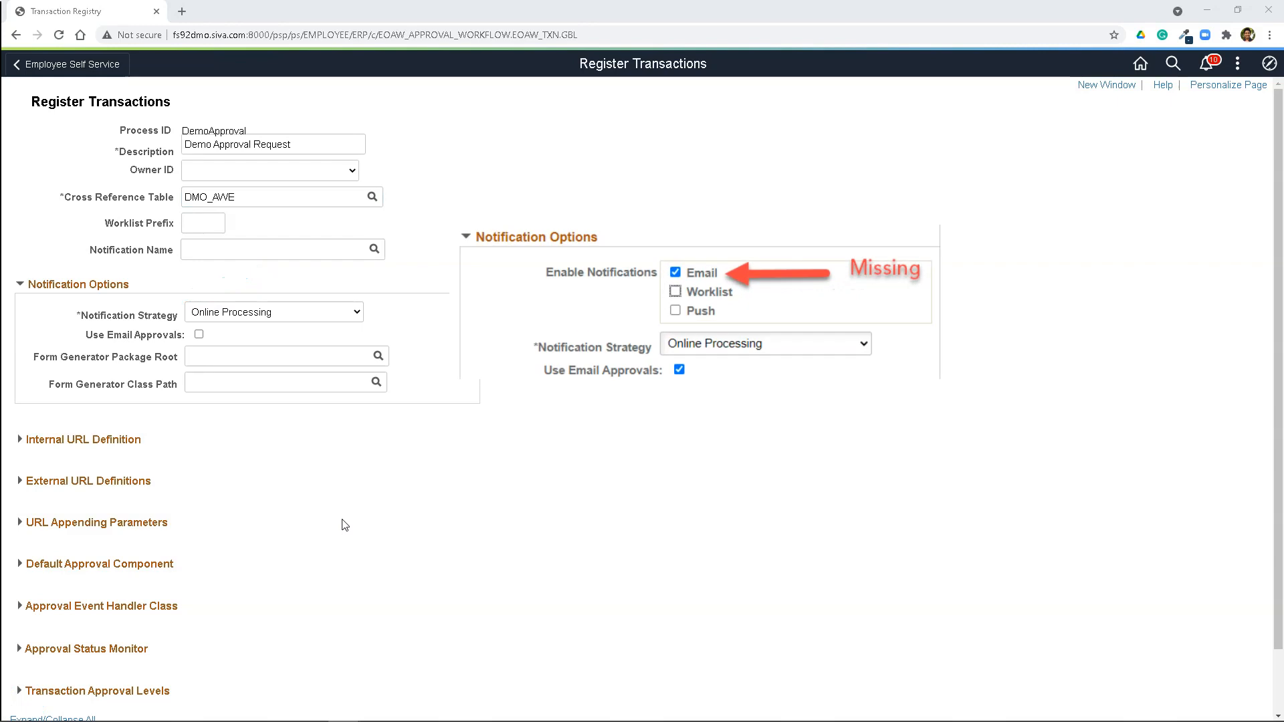
{"action": "left_click", "coordinate": [333, 515]}
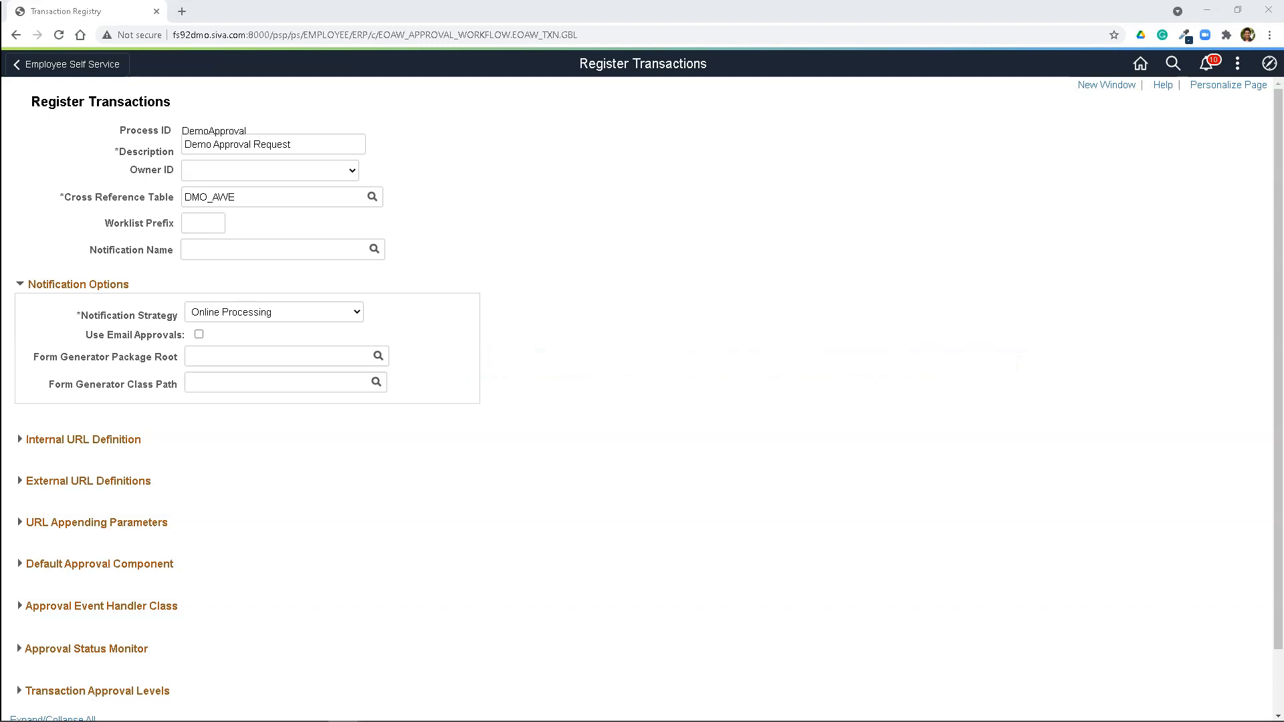
{"action": "left_click", "coordinate": [199, 335]}
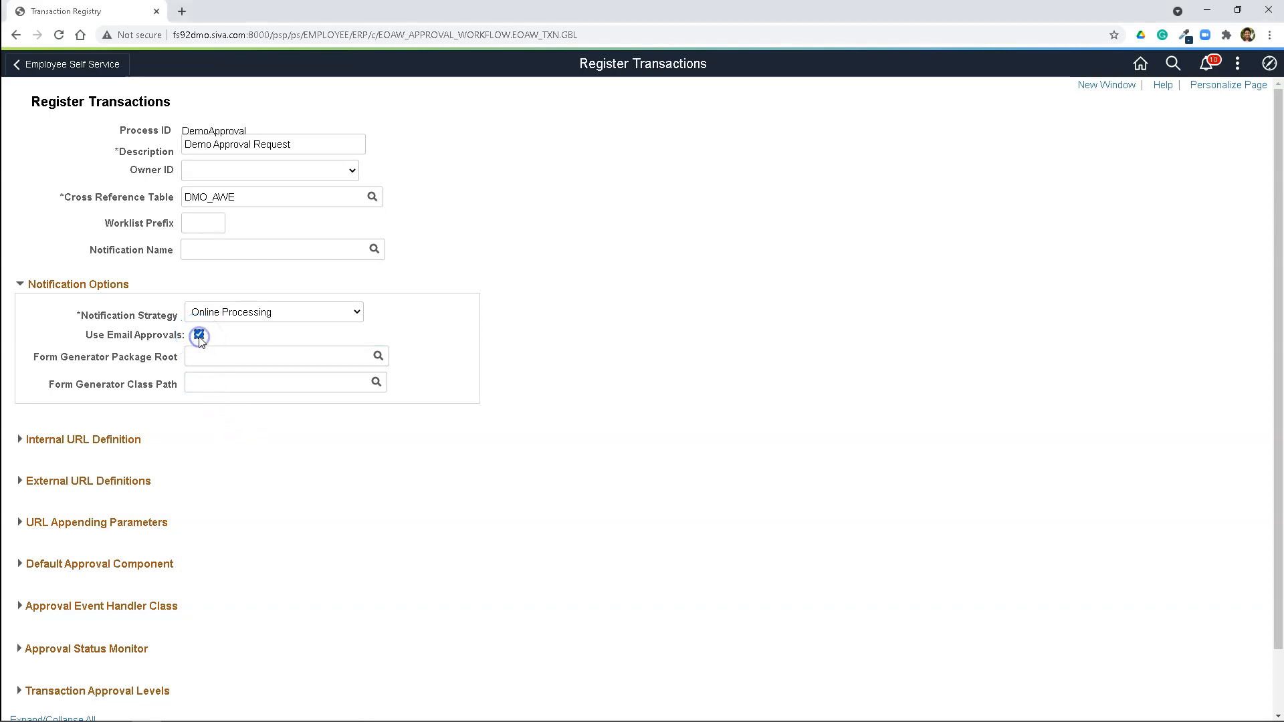
{"action": "left_click", "coordinate": [20, 441]}
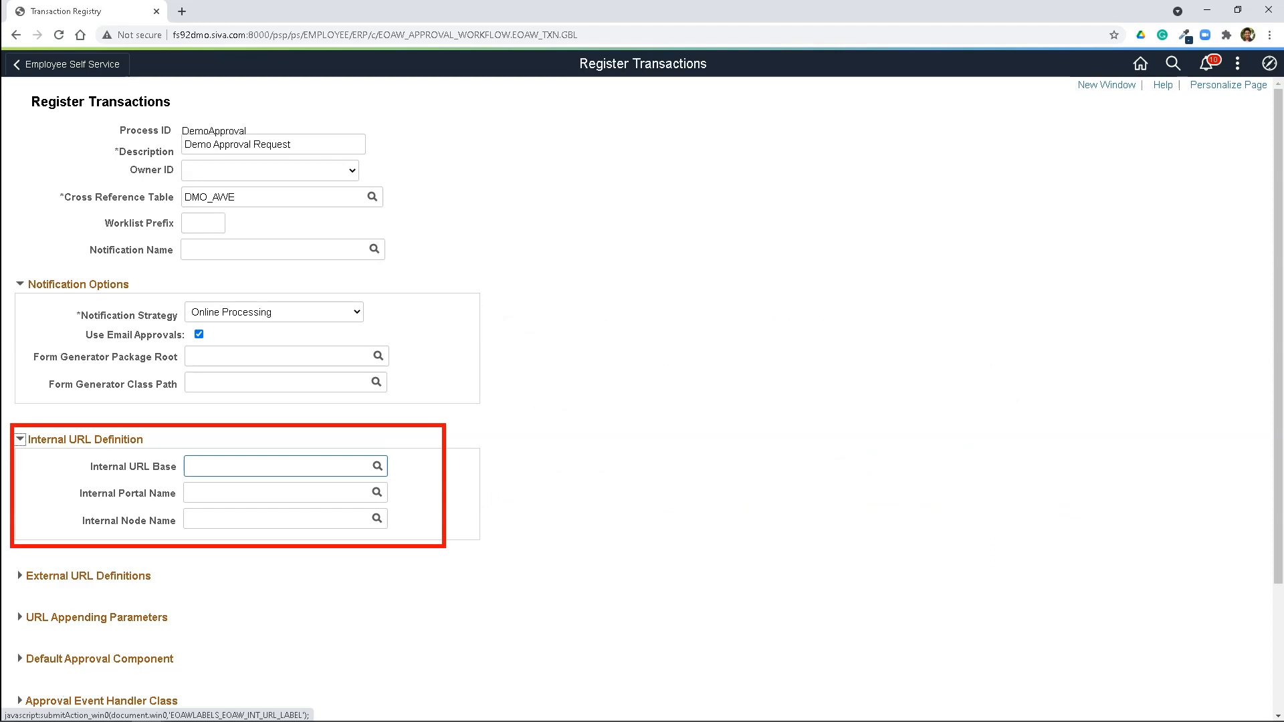
Step: Set the internal URL base EMP_SERVLET, portal EMPLOYEE and node ERP
{"action": "left_click", "coordinate": [232, 471]}
{"action": "type", "text": "EMP_SERVLET"}
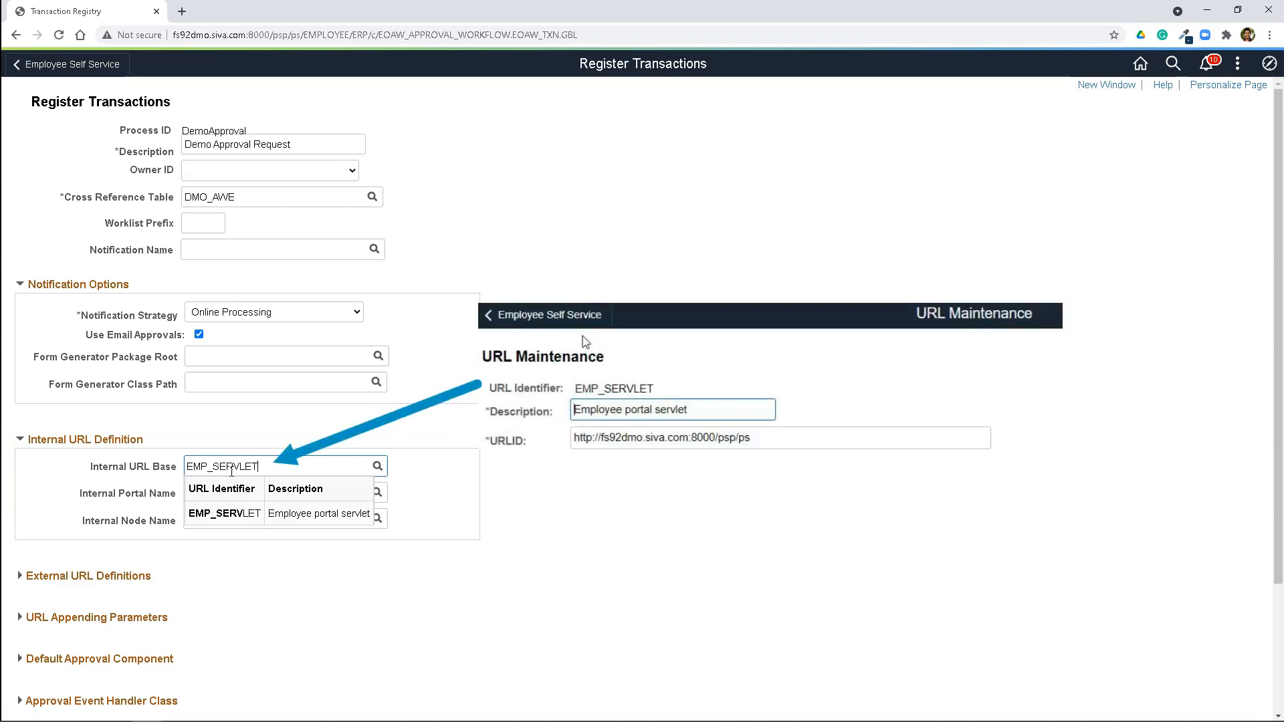
{"action": "left_click", "coordinate": [204, 492]}
{"action": "type", "text": "EMPLOYEE"}
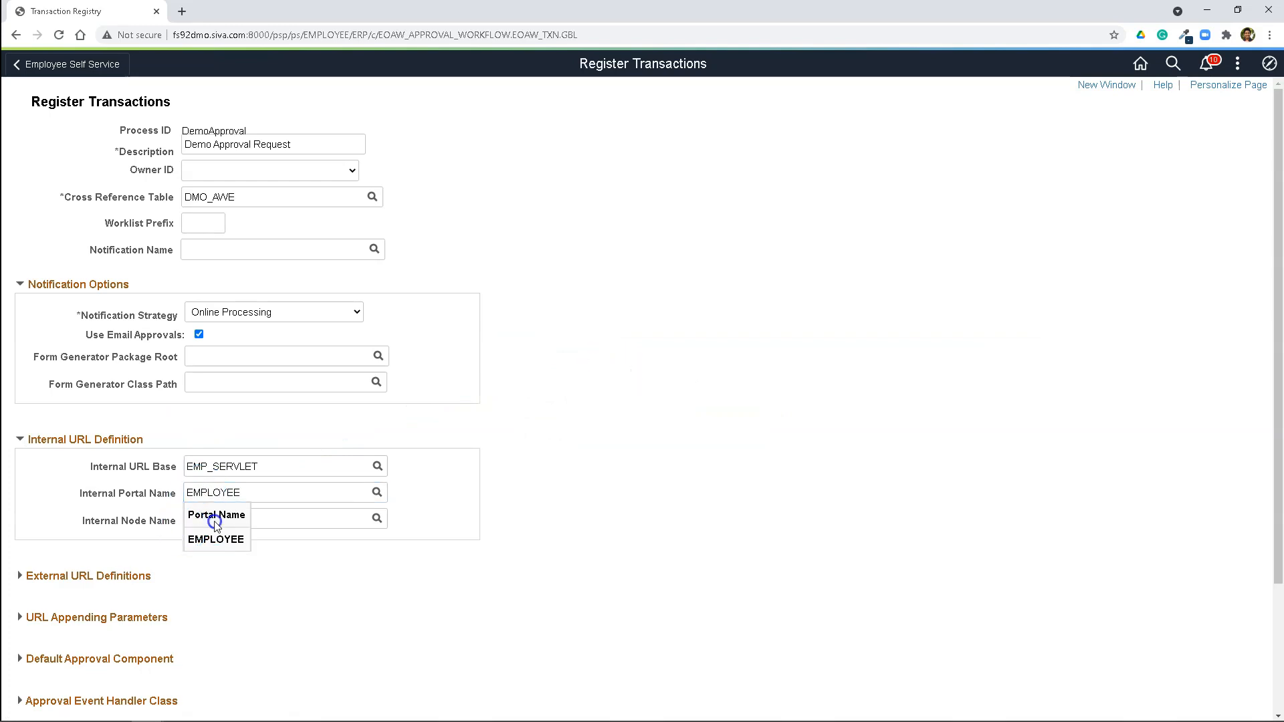
{"action": "left_click", "coordinate": [290, 520]}
{"action": "type", "text": "ERP"}
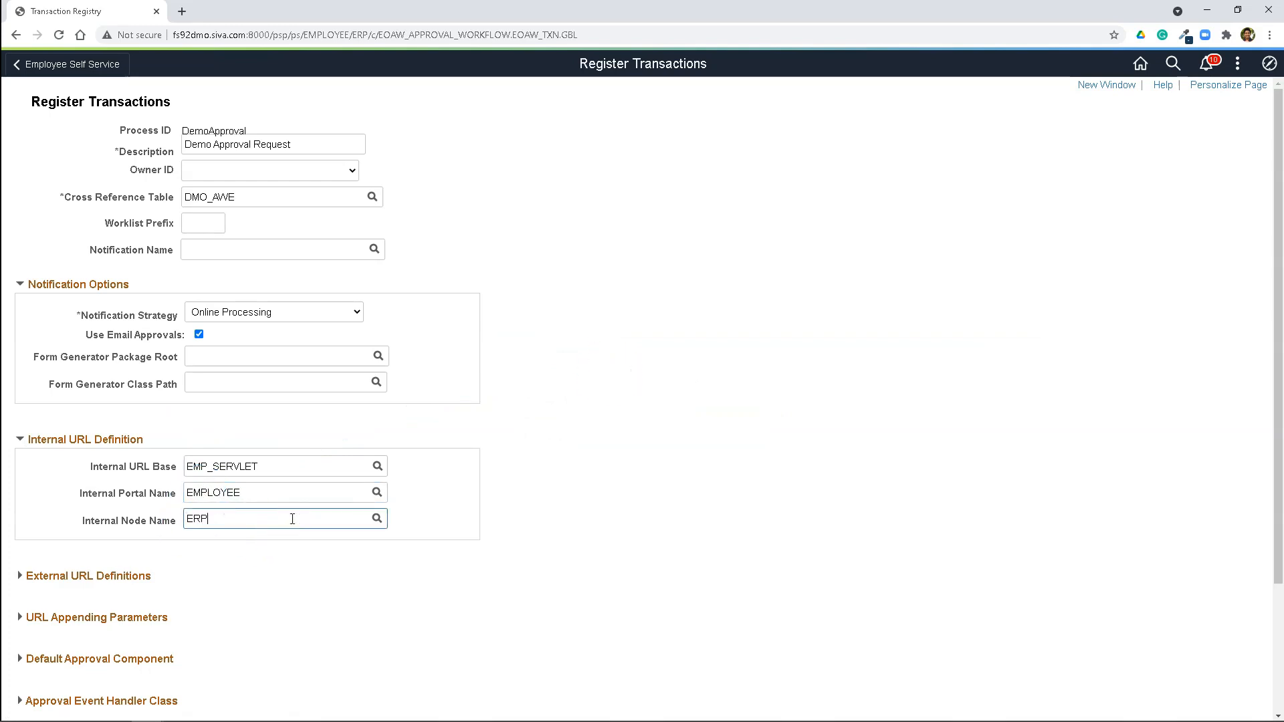
{"action": "scroll", "coordinate": [186, 559], "scroll_direction": "down", "scroll_amount": 3}
Step: Set the default approval component to menu DMO_MENU and component DMO_EMP_RQST
{"action": "left_click", "coordinate": [21, 494]}
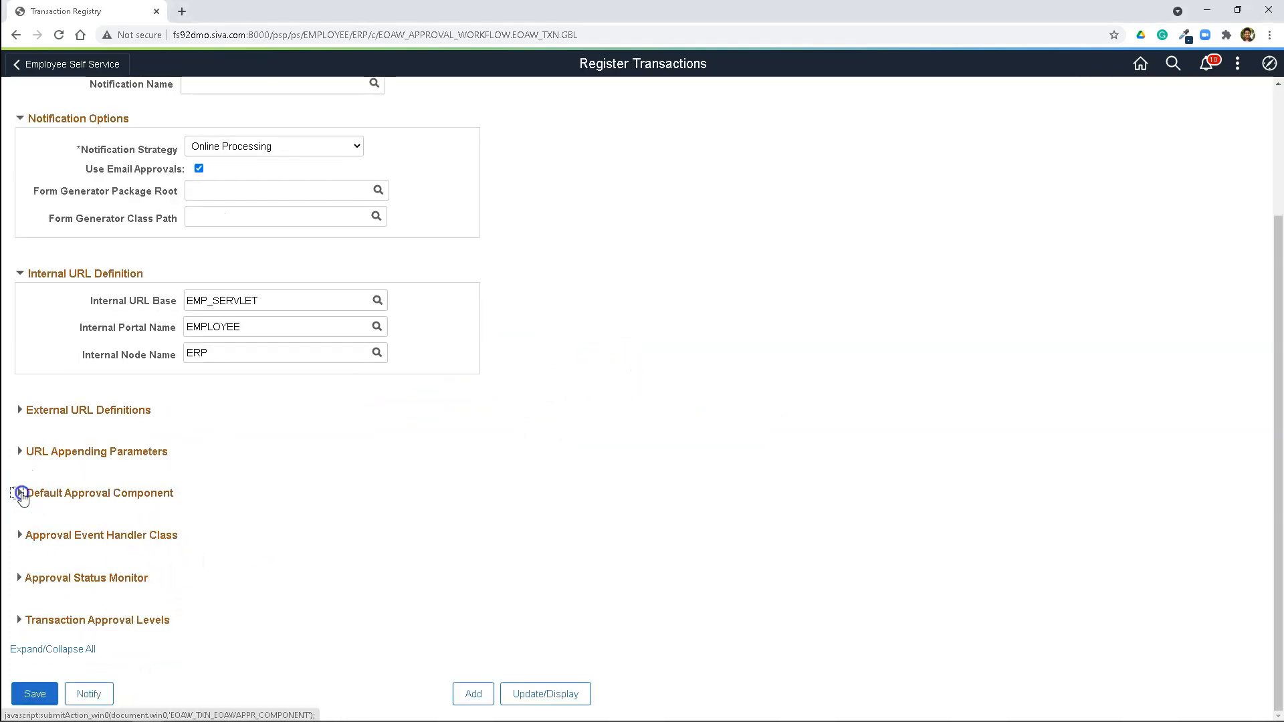
{"action": "left_click", "coordinate": [234, 519]}
{"action": "type", "text": "DMO_"}
{"action": "left_click", "coordinate": [271, 566]}
{"action": "left_click", "coordinate": [192, 540]}
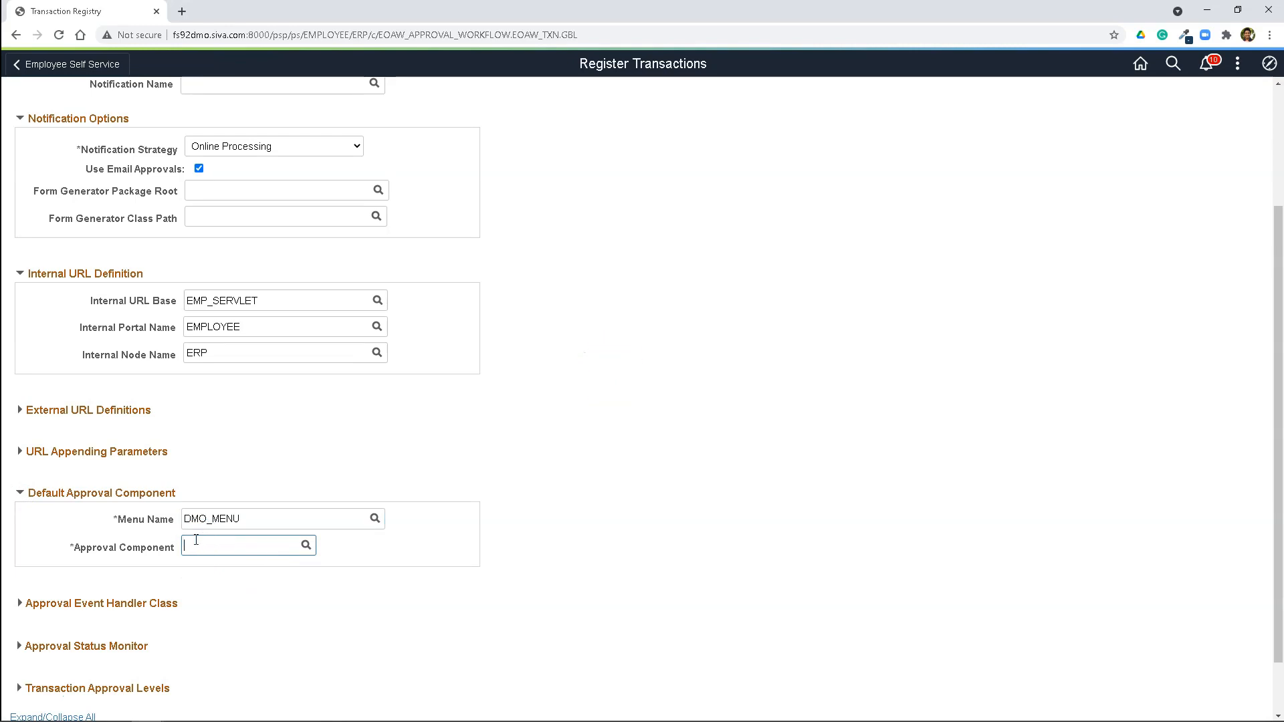
{"action": "type", "text": "DMO_"}
{"action": "left_click", "coordinate": [207, 587]}
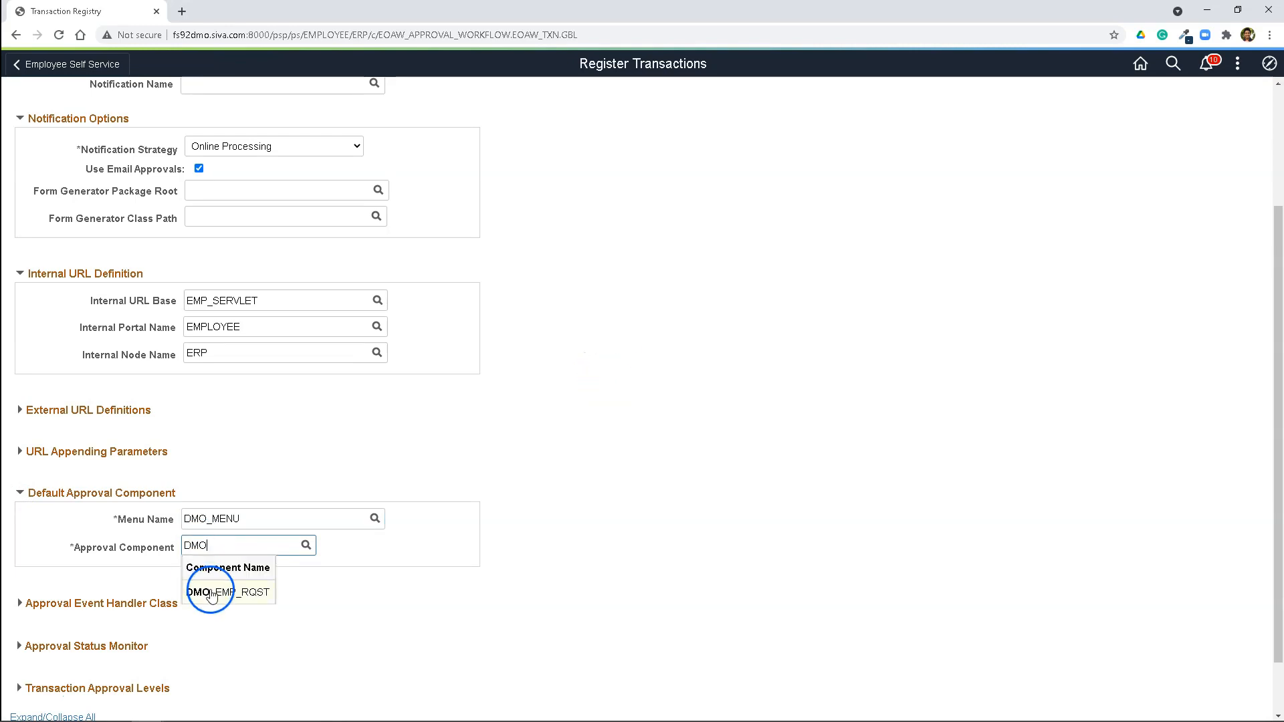
{"action": "scroll", "coordinate": [121, 568], "scroll_direction": "down", "scroll_amount": 1}
{"action": "left_click", "coordinate": [29, 548]}
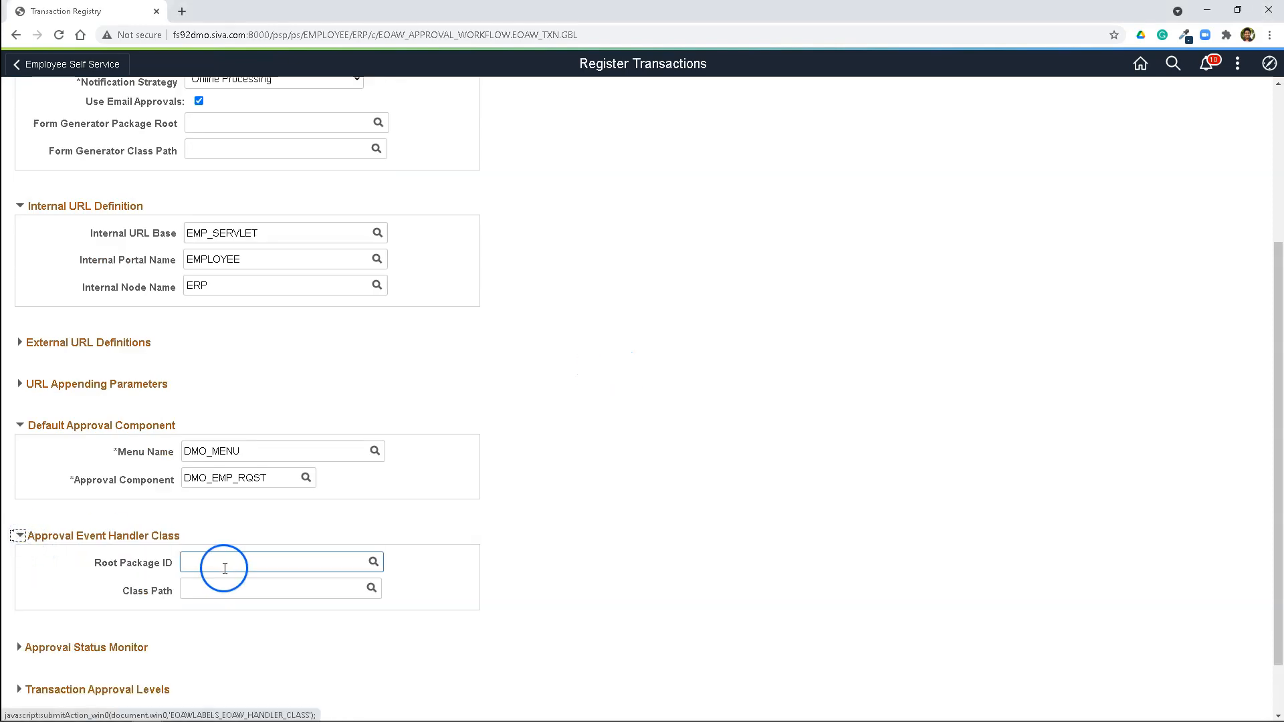
Step: Set the approval event handler to root package EOAW_CORE, class path ApprovalEventHandler
{"action": "left_click", "coordinate": [33, 690]}
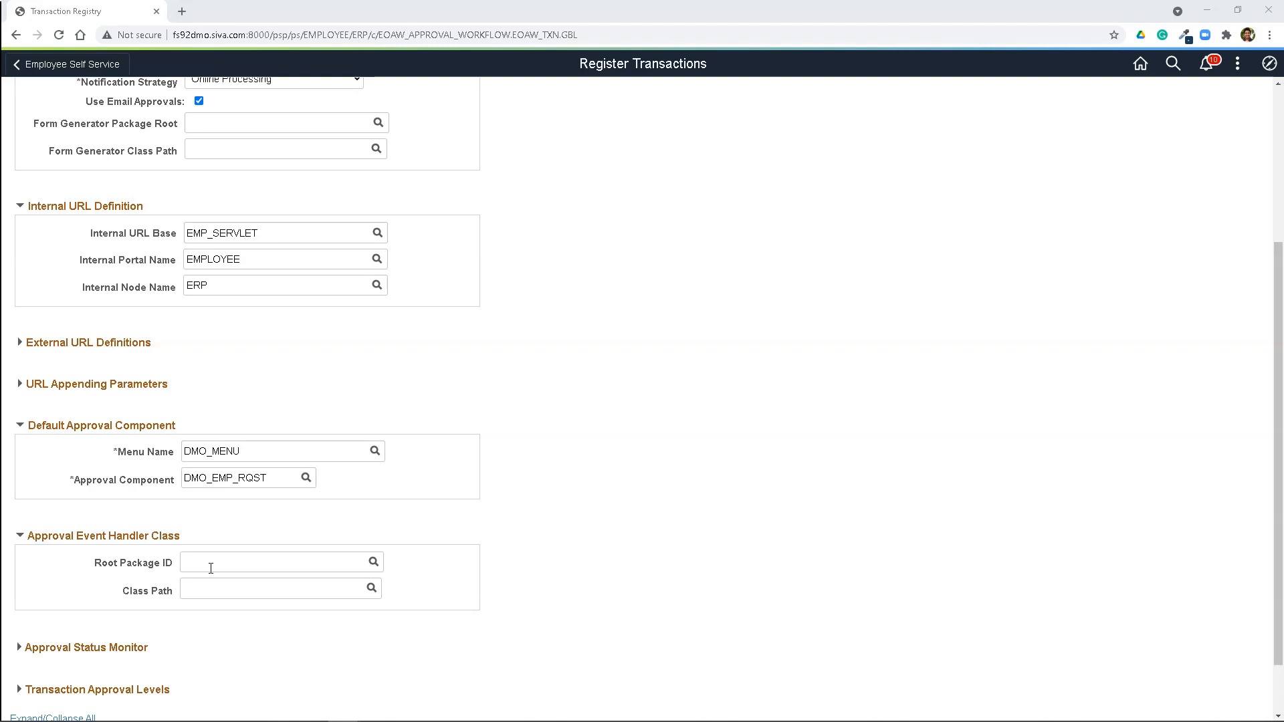
{"action": "left_click", "coordinate": [211, 567]}
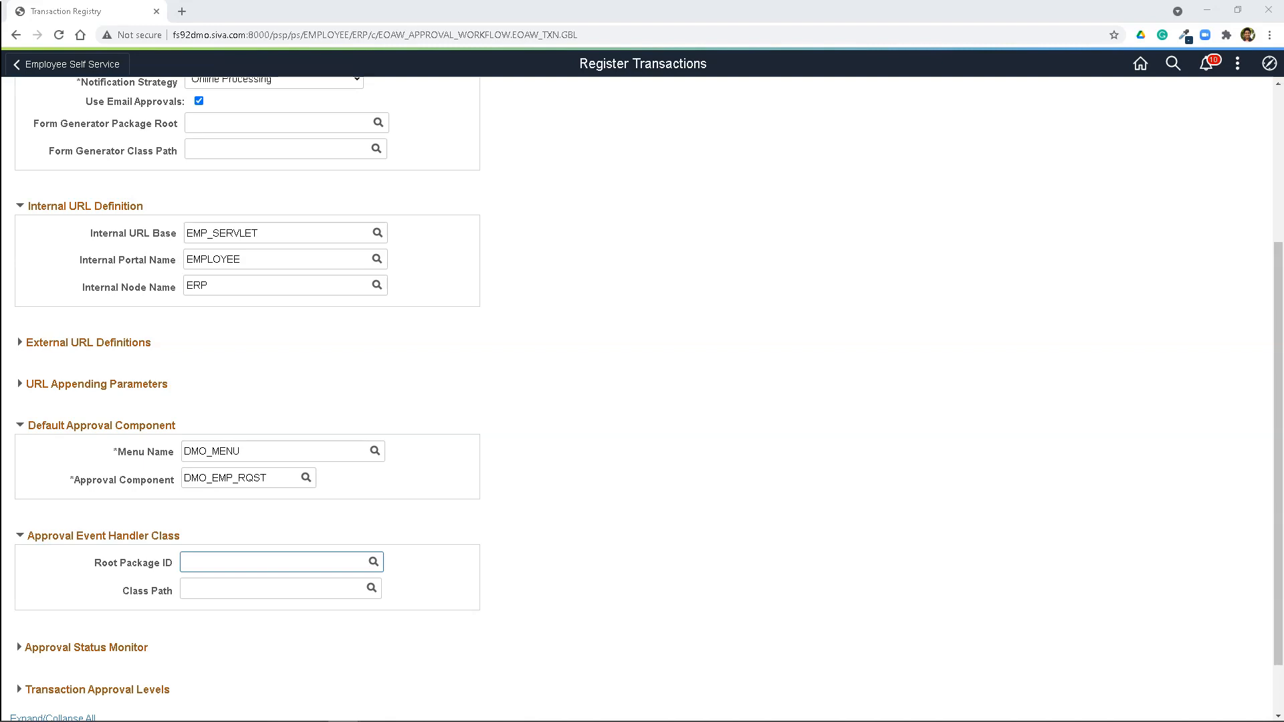
{"action": "type", "text": "EOAW_CORE"}
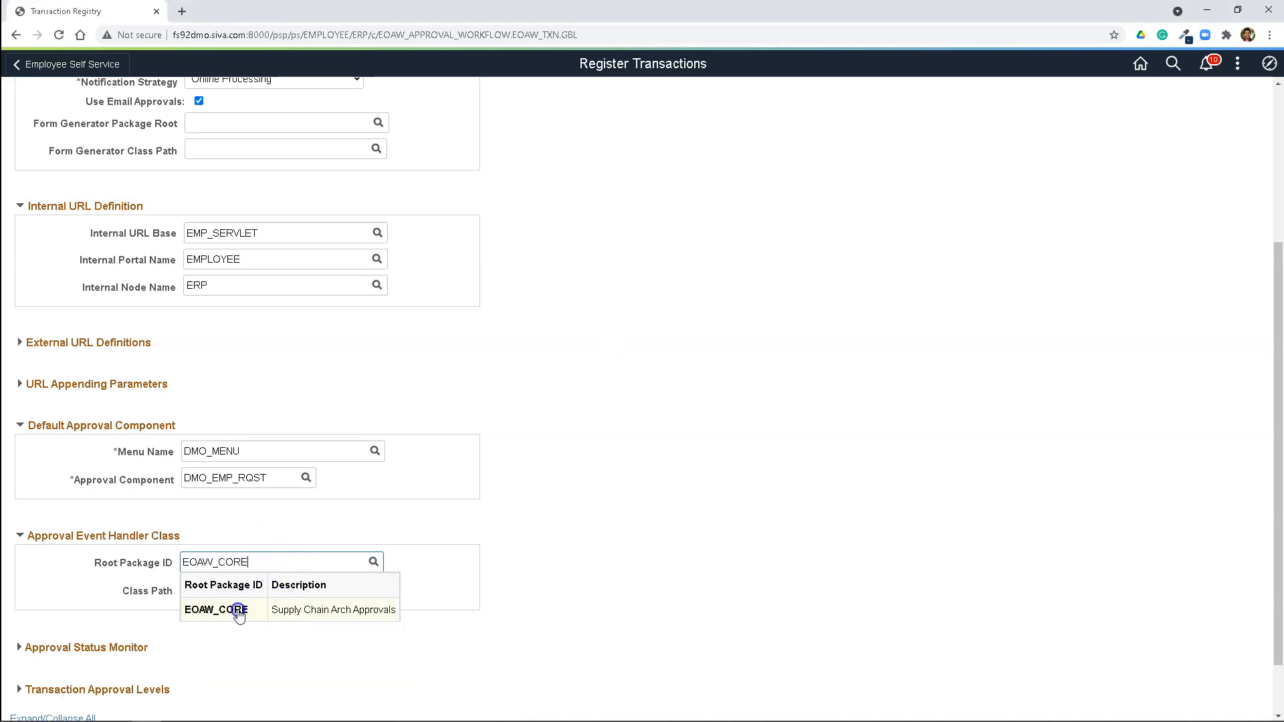
{"action": "left_click", "coordinate": [239, 616]}
{"action": "left_click", "coordinate": [218, 587]}
{"action": "type", "text": "Approval"}
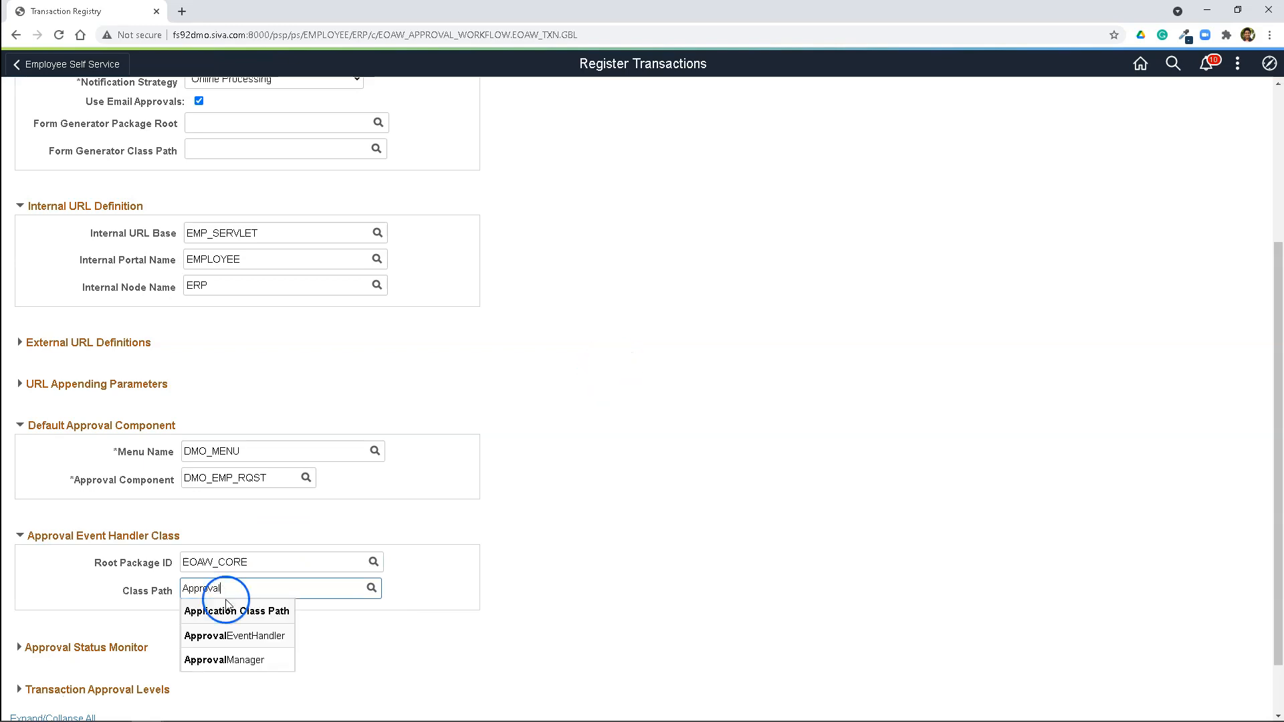
{"action": "left_click", "coordinate": [262, 639]}
Step: Add header level record DMO_EMP_RQST with field label SK_DEMO and save the registration
{"action": "left_click", "coordinate": [20, 620]}
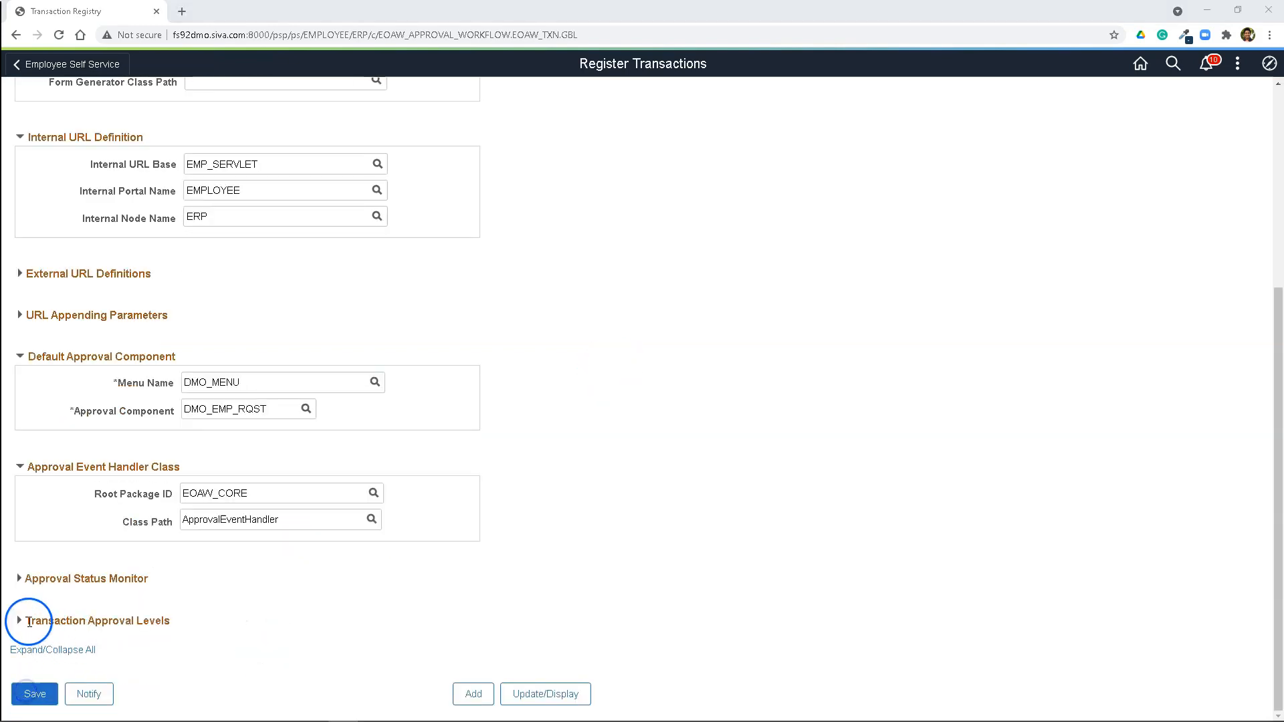
{"action": "scroll", "coordinate": [304, 619], "scroll_direction": "down", "scroll_amount": 3}
{"action": "left_click", "coordinate": [230, 522]}
{"action": "type", "text": "dmo_"}
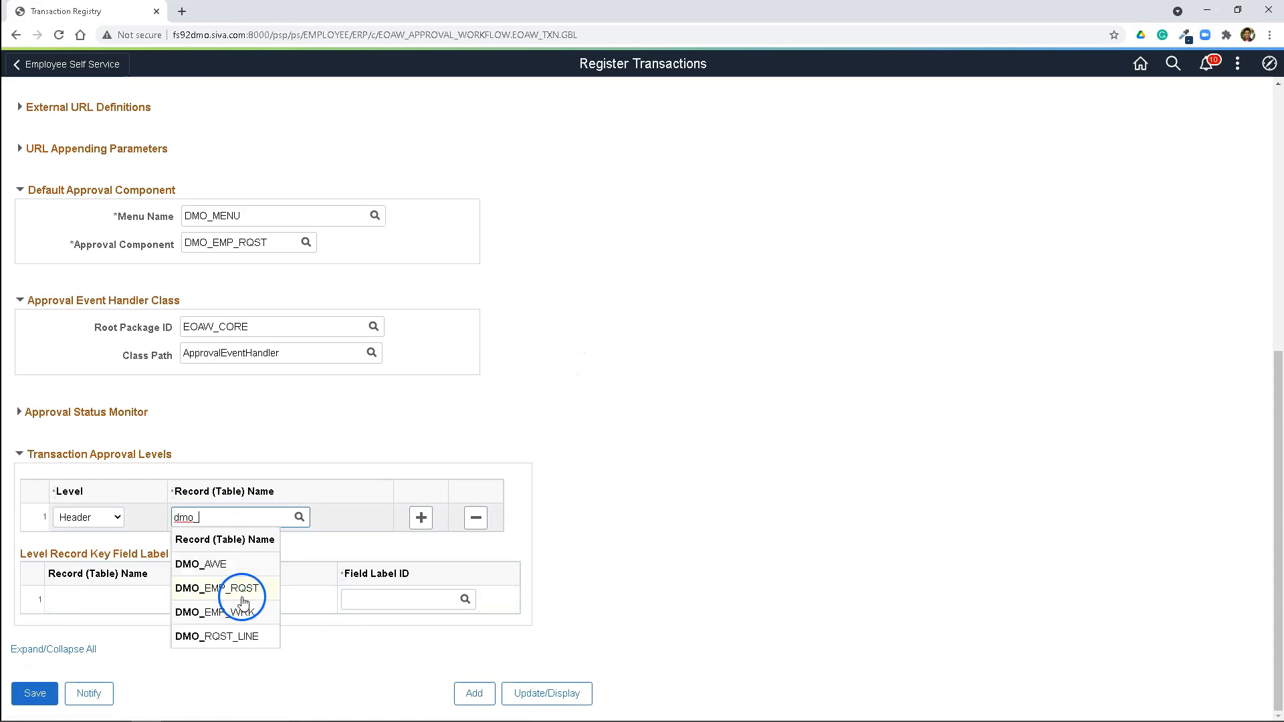
{"action": "left_click", "coordinate": [239, 588]}
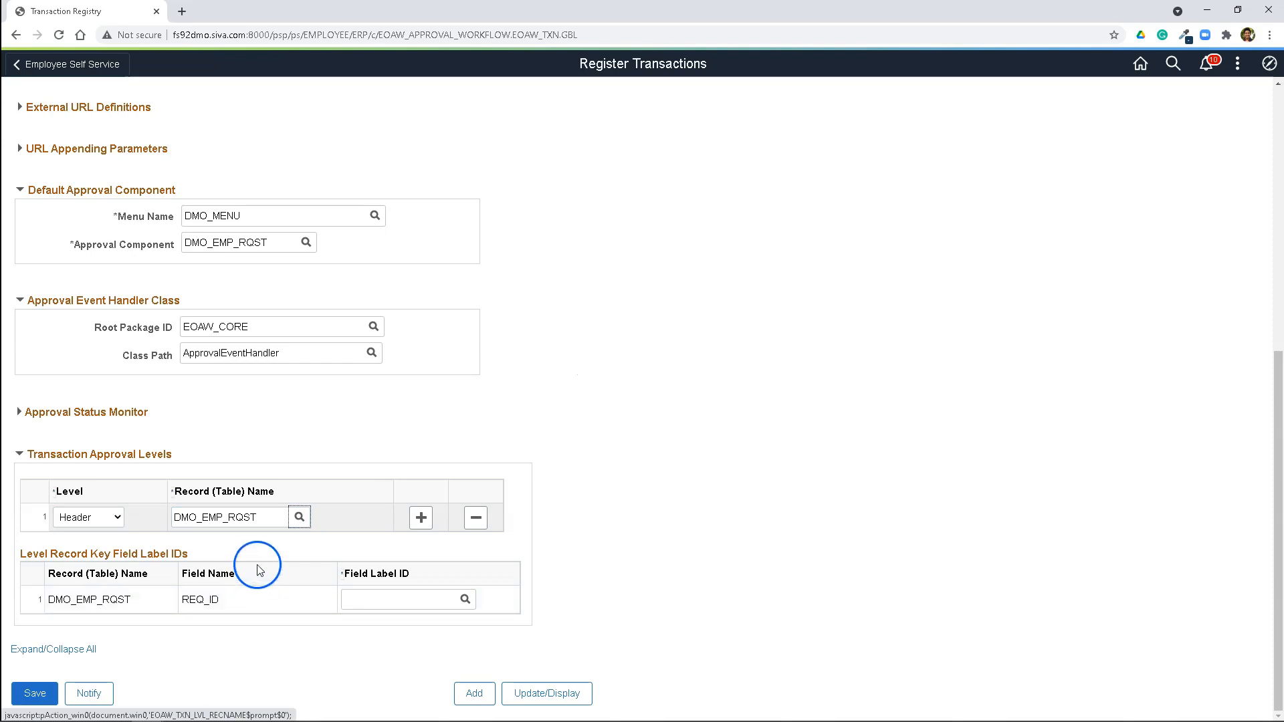
{"action": "left_click", "coordinate": [463, 600]}
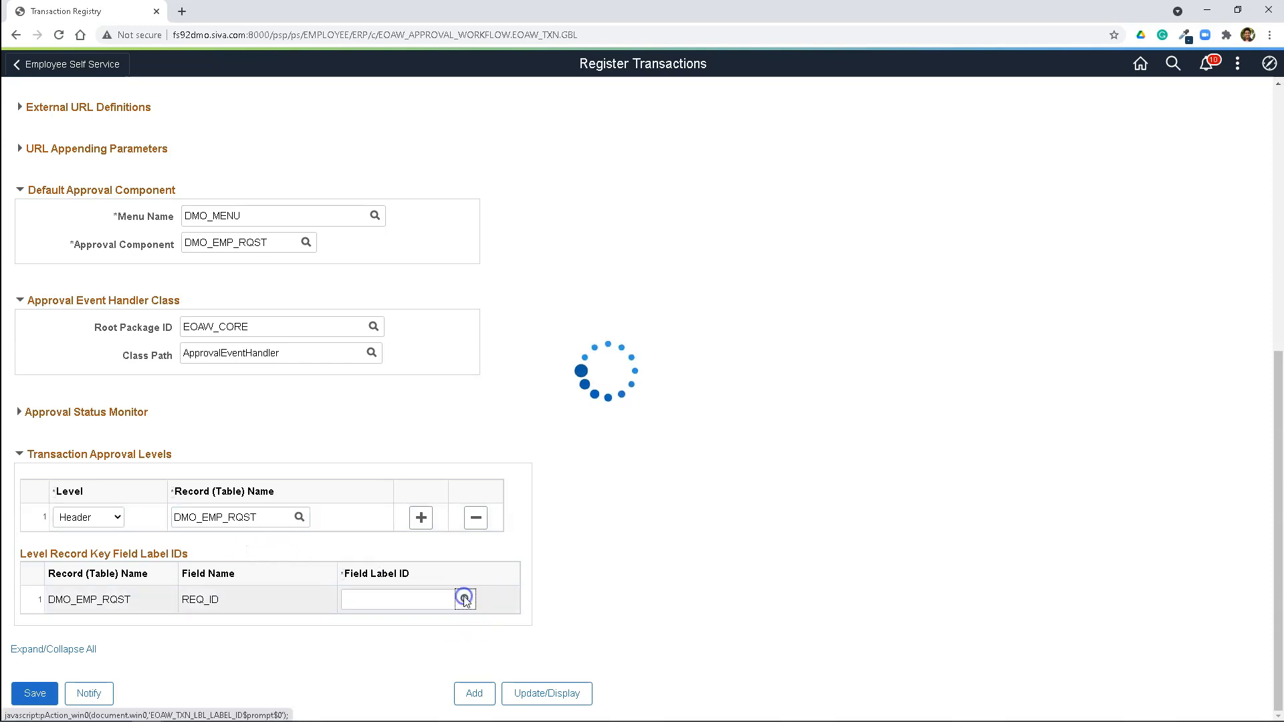
{"action": "left_click", "coordinate": [514, 421]}
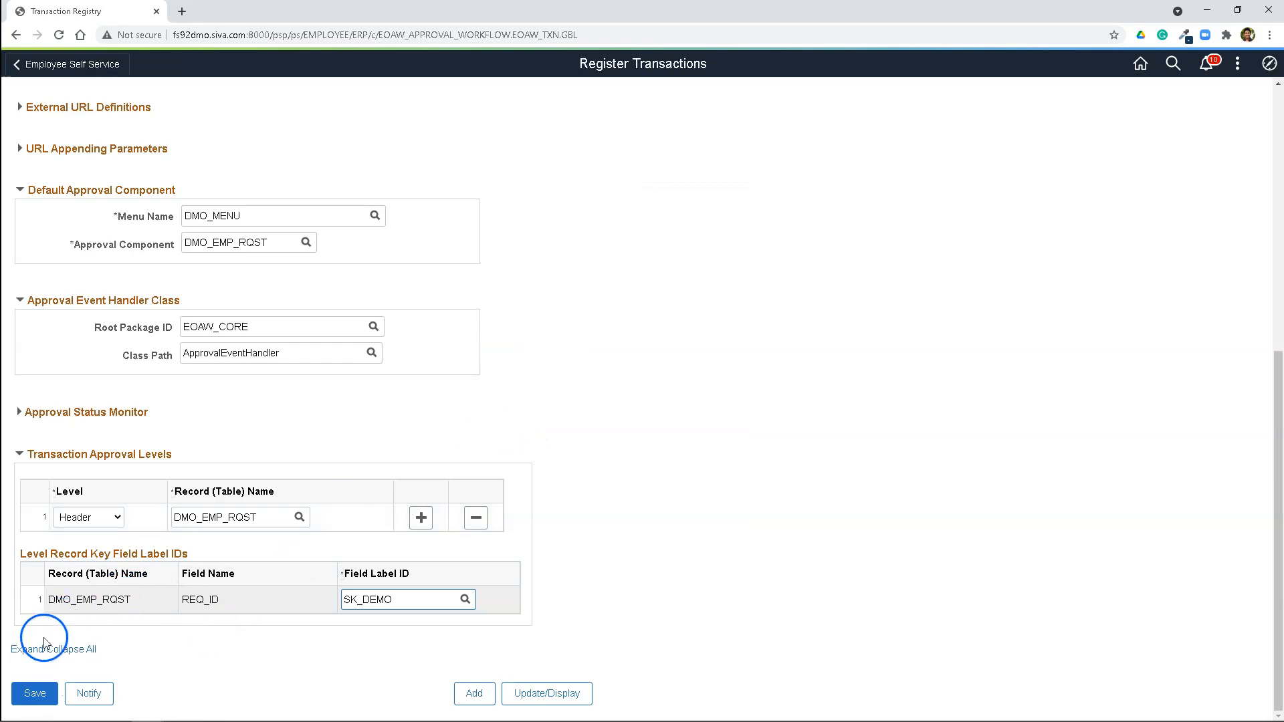
{"action": "left_click", "coordinate": [56, 690]}
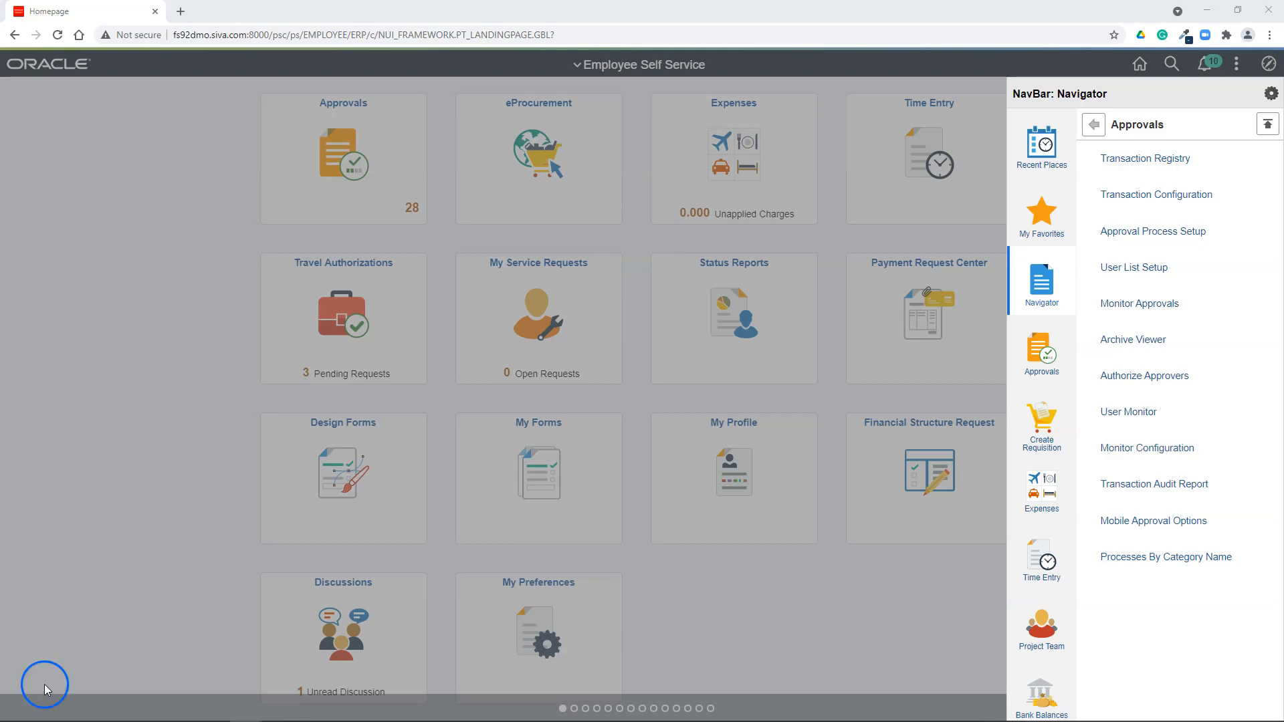
Step: Search Transaction Configuration for Process ID 'DemoApprov' and open the DemoApproval configuration
{"action": "left_click", "coordinate": [1180, 194]}
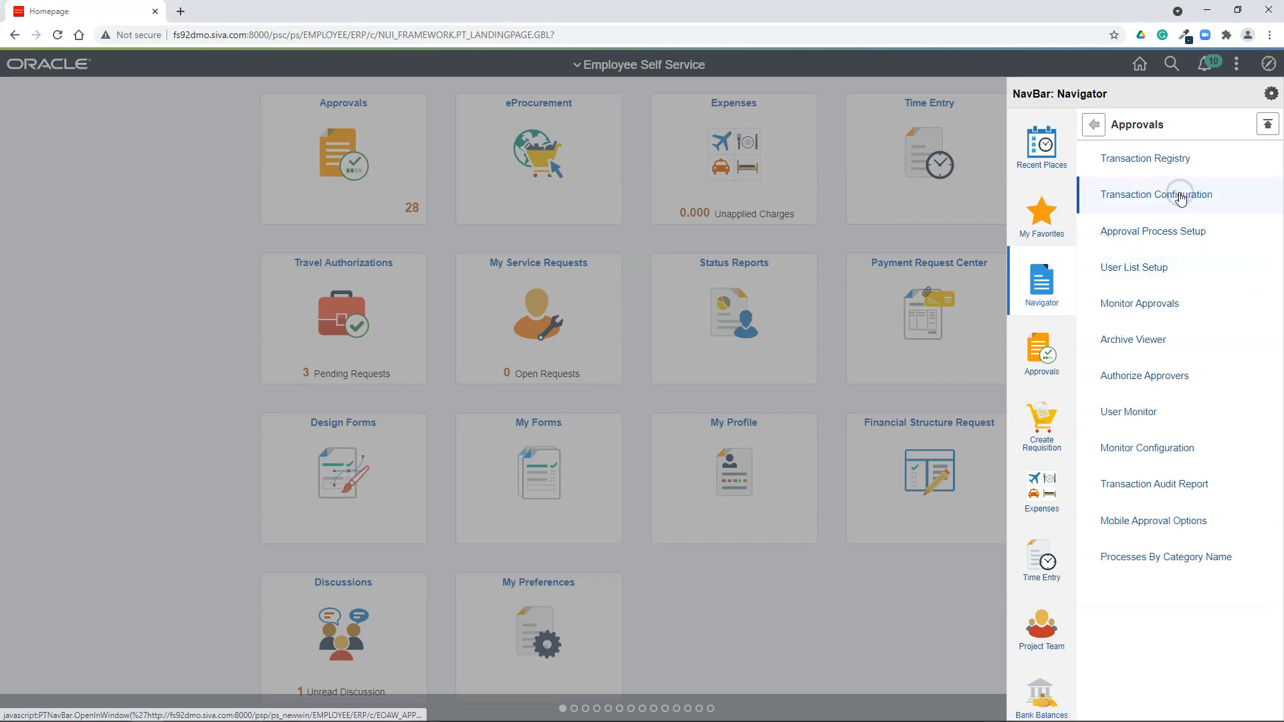
{"action": "left_click", "coordinate": [225, 241]}
{"action": "type", "text": "DemoApprov"}
{"action": "key", "text": "Return"}
{"action": "left_click", "coordinate": [288, 374]}
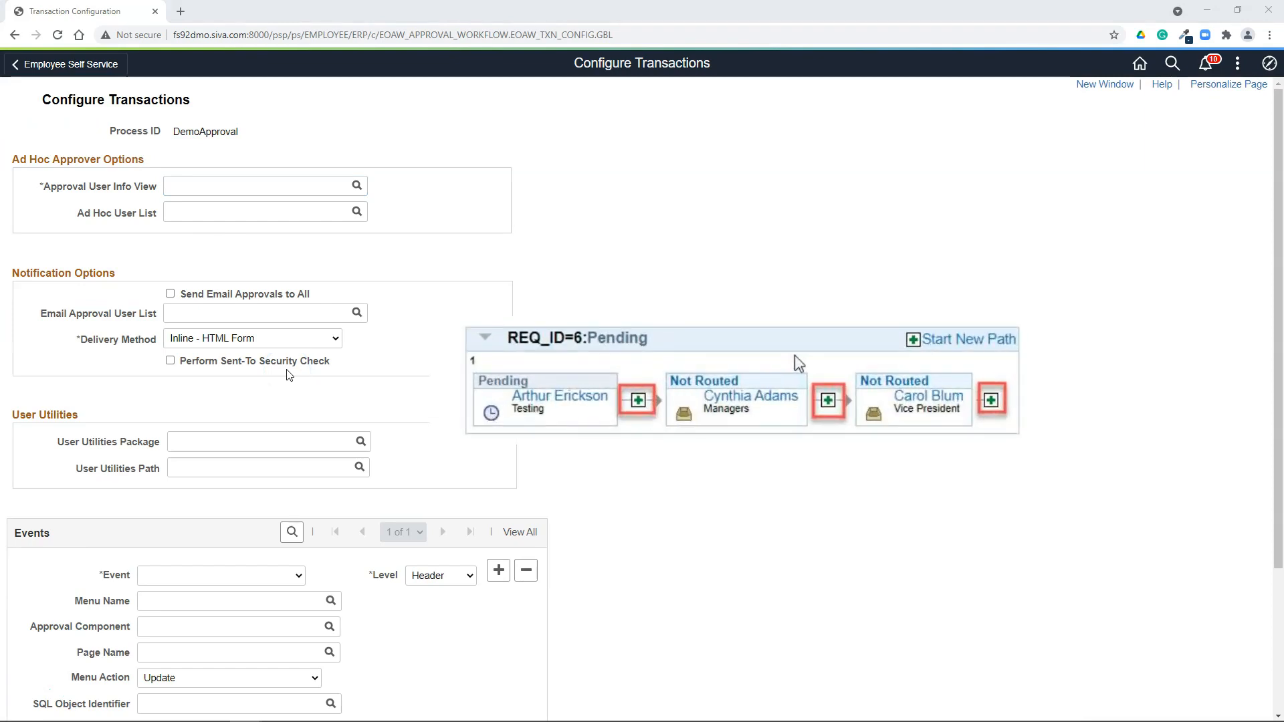
{"action": "left_click", "coordinate": [188, 187]}
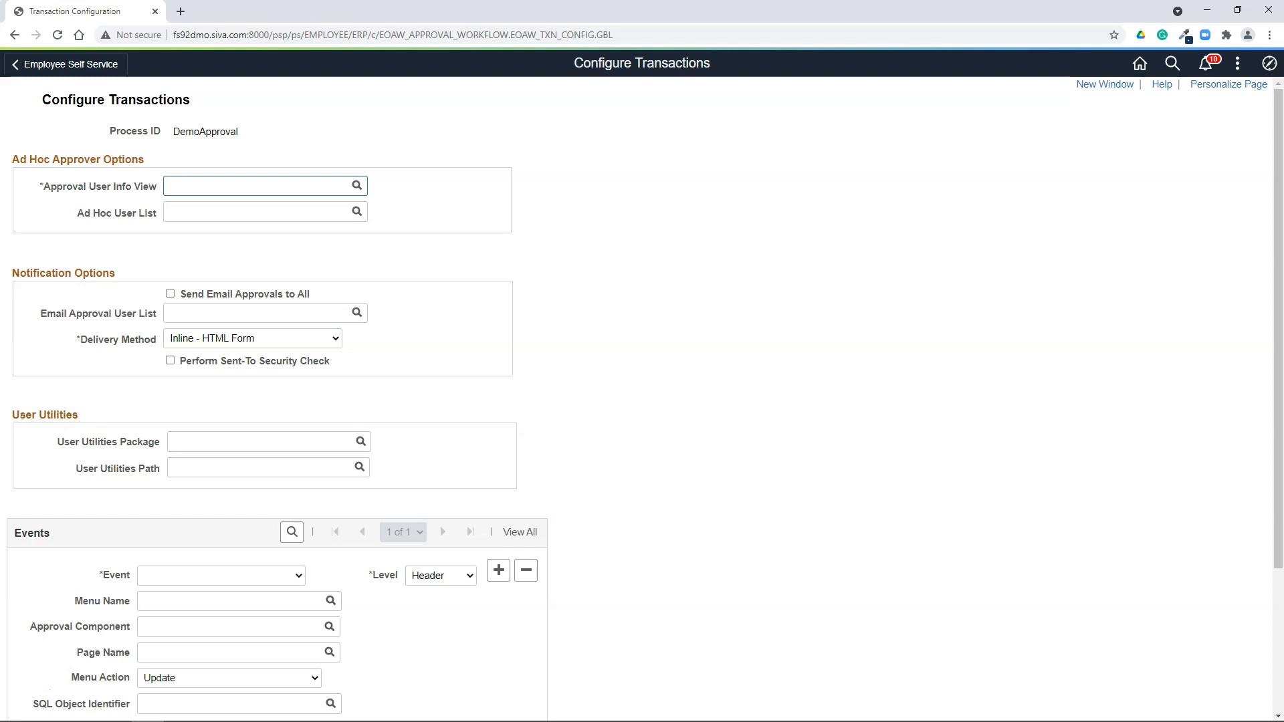
{"action": "left_click", "coordinate": [187, 186]}
Step: Set PSOPRDEFN_VW as the transaction's user info view
{"action": "type", "text": "PSOPRDEFN"}
{"action": "left_click", "coordinate": [241, 425]}
{"action": "scroll", "coordinate": [241, 426], "scroll_direction": "down", "scroll_amount": 3}
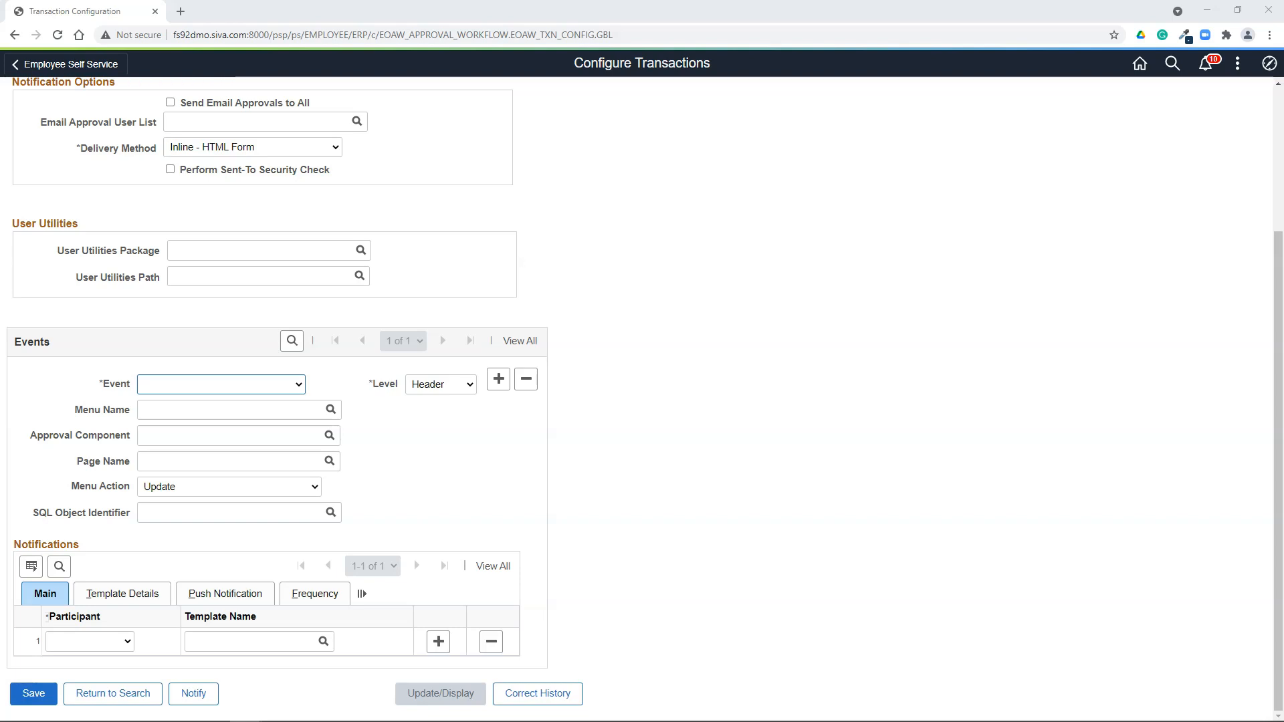
Step: Add the Route for Approval event with menu DMO_MENU, component and page DMO_EMP_RQST
{"action": "left_click", "coordinate": [221, 384]}
{"action": "left_click", "coordinate": [199, 630]}
{"action": "left_click", "coordinate": [185, 396]}
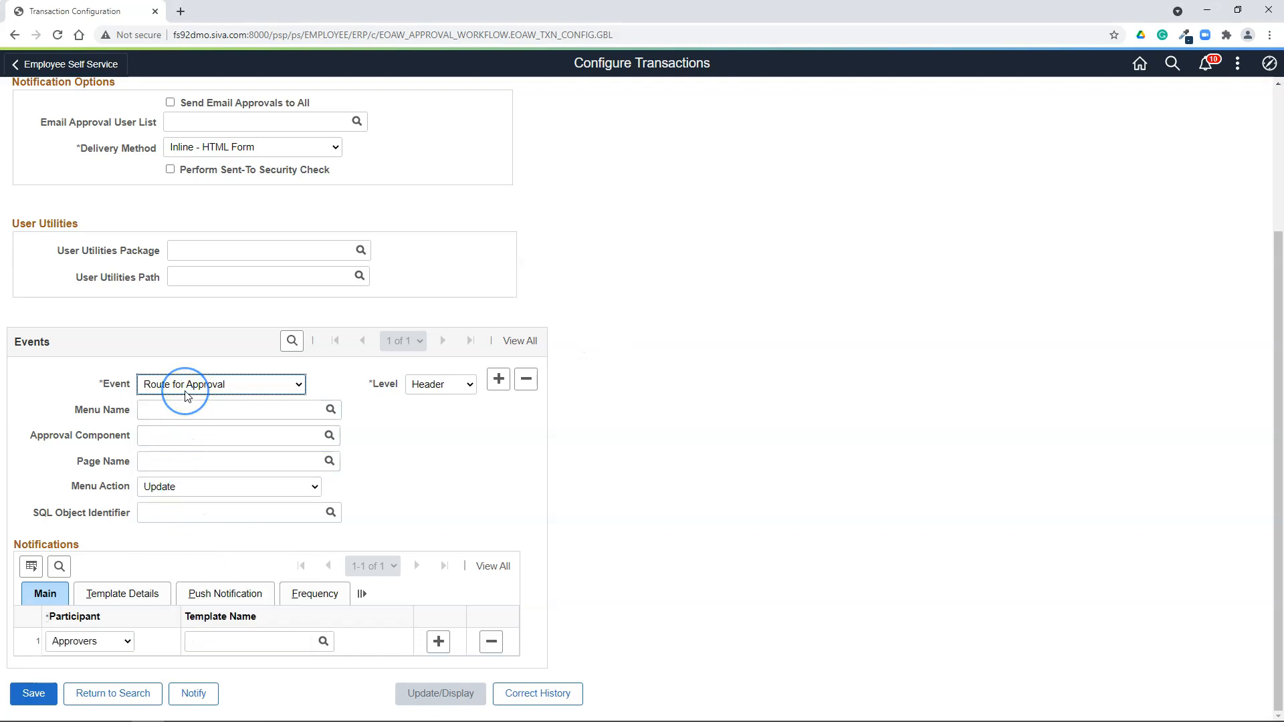
{"action": "left_click", "coordinate": [183, 410]}
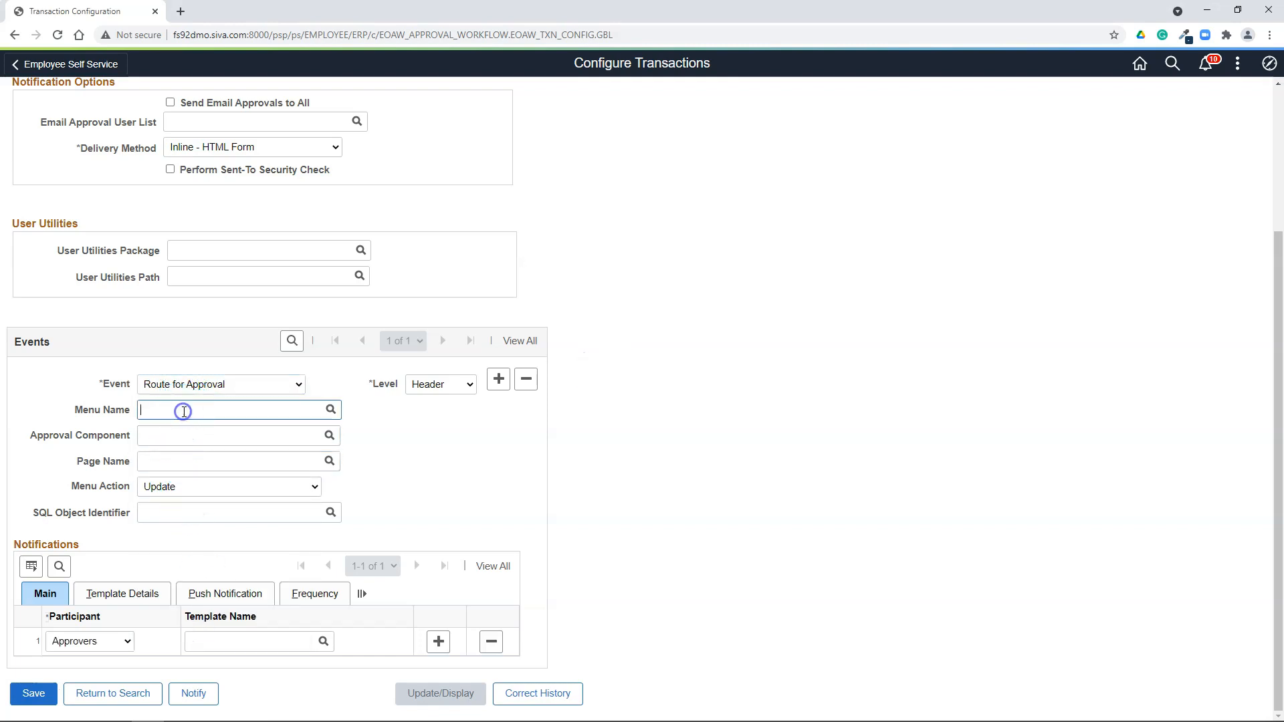
{"action": "type", "text": "DMO_"}
{"action": "left_click", "coordinate": [170, 456]}
{"action": "left_click", "coordinate": [163, 436]}
{"action": "type", "text": "DMO_"}
{"action": "left_click", "coordinate": [176, 482]}
{"action": "type", "text": "DMO"}
{"action": "left_click", "coordinate": [179, 512]}
Step: Make Approvers the event's notification participant and focus the Template Name field
{"action": "left_click", "coordinate": [99, 646]}
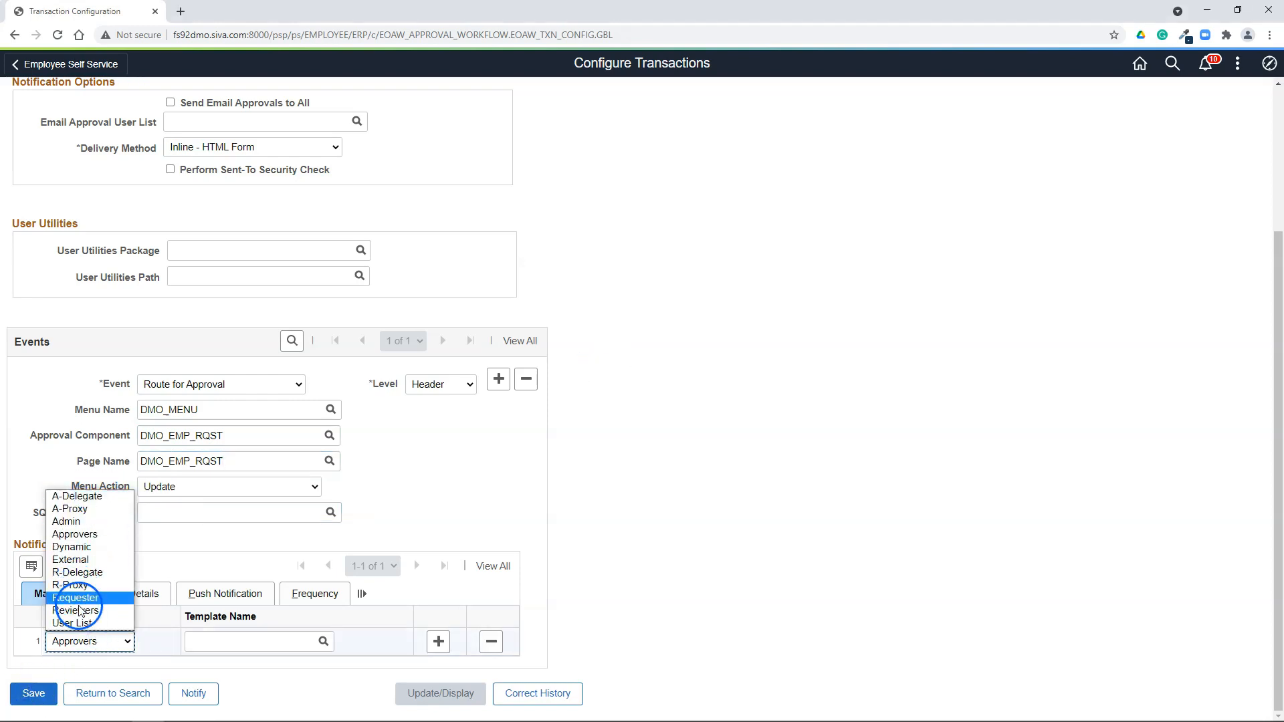
{"action": "left_click", "coordinate": [89, 646]}
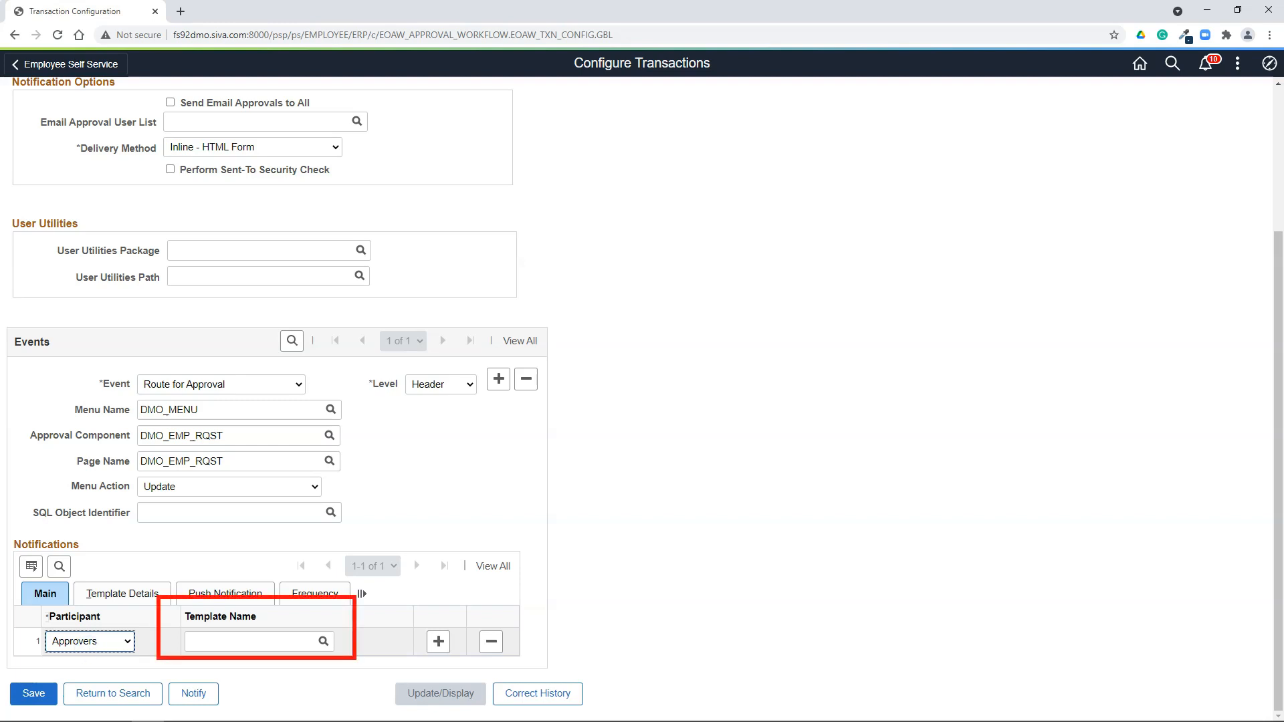
{"action": "left_click", "coordinate": [245, 721]}
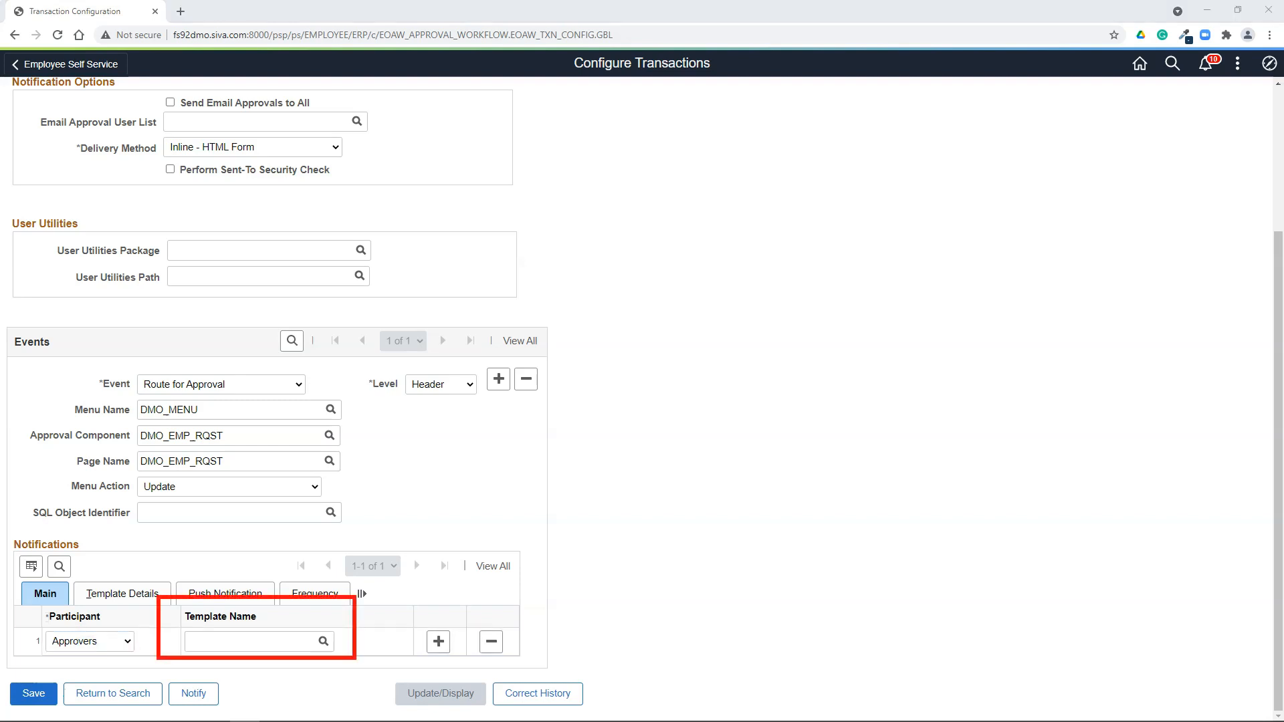
{"action": "left_click", "coordinate": [291, 646]}
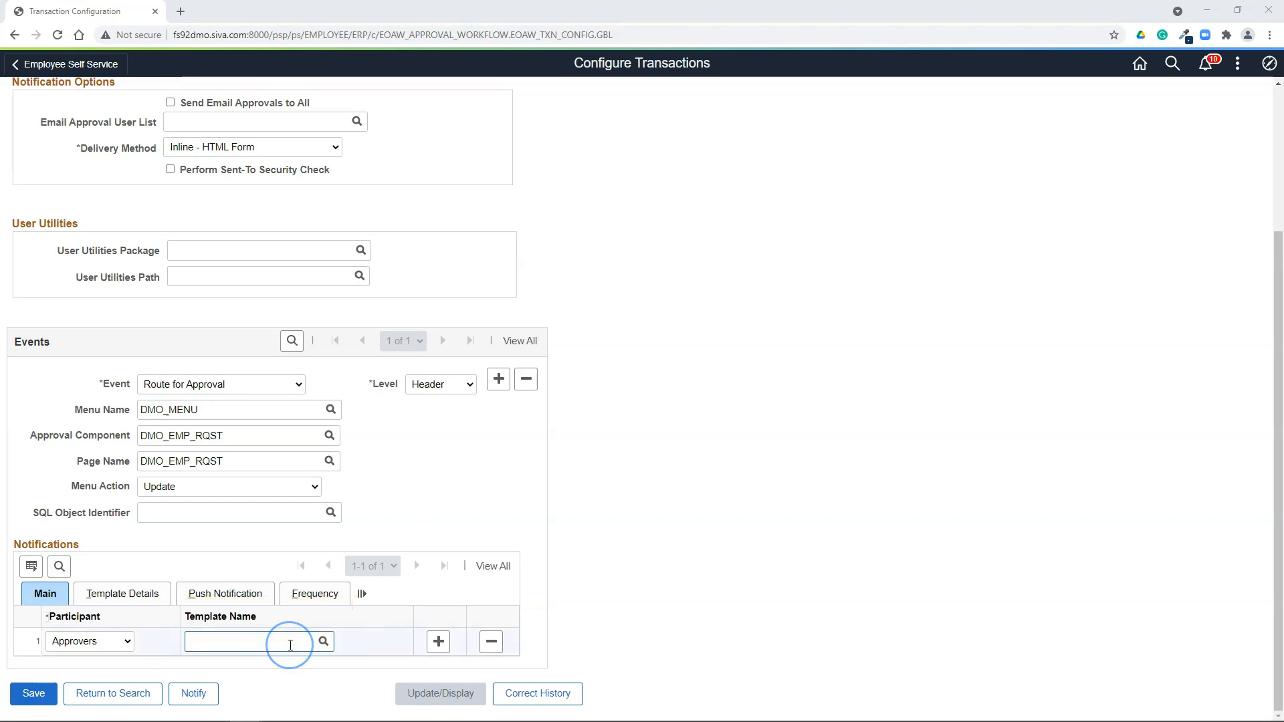
{"action": "left_click", "coordinate": [218, 635]}
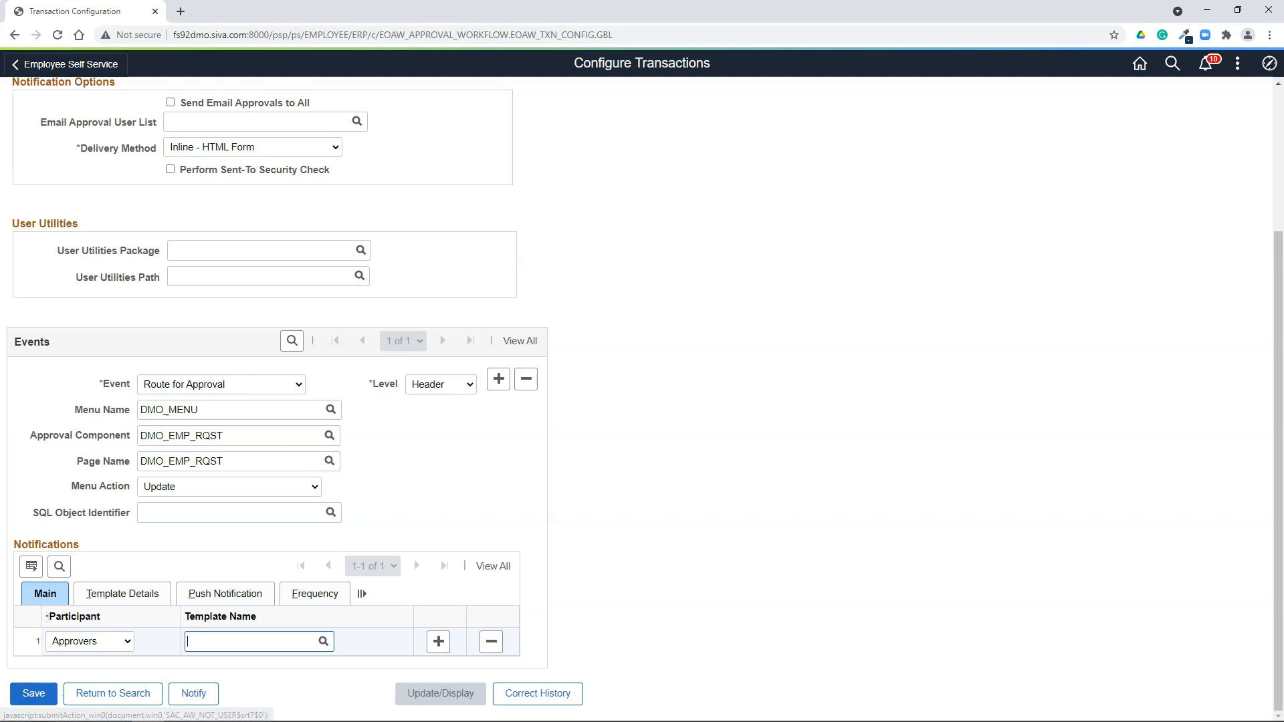
{"action": "scroll", "coordinate": [1093, 201], "scroll_direction": "up", "scroll_amount": 5}
{"action": "left_click", "coordinate": [1092, 86]}
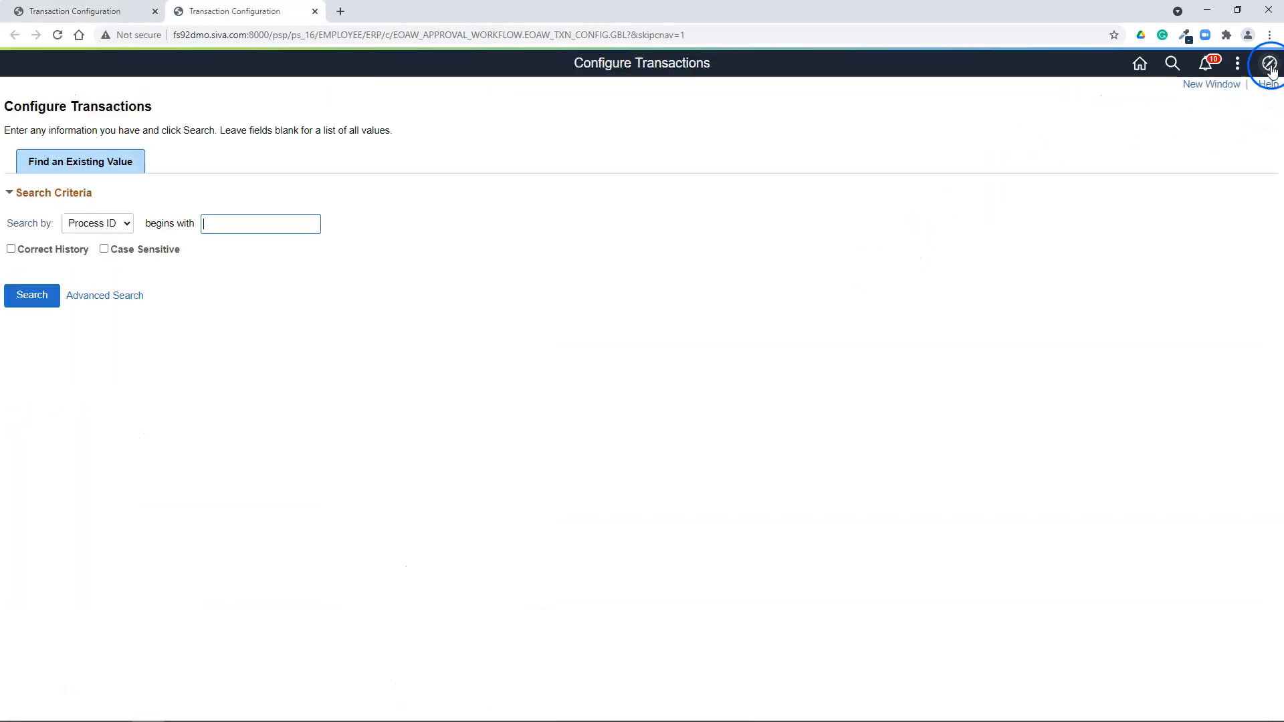
Step: Go to PeopleTools > Workflow > Notifications > Generic Templates through the Navigator
{"action": "left_click", "coordinate": [1269, 63]}
{"action": "left_click", "coordinate": [1266, 278]}
{"action": "left_click", "coordinate": [1135, 421]}
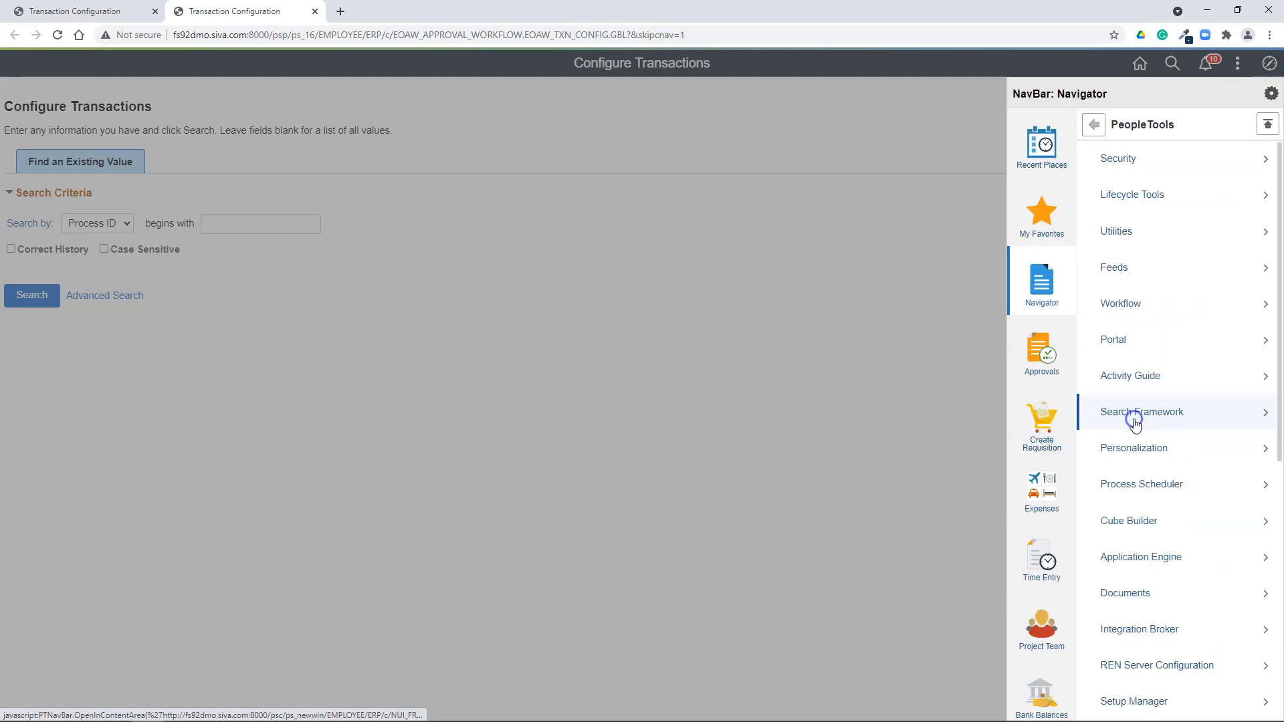
{"action": "left_click", "coordinate": [1138, 313]}
{"action": "left_click", "coordinate": [1118, 241]}
{"action": "left_click", "coordinate": [1128, 234]}
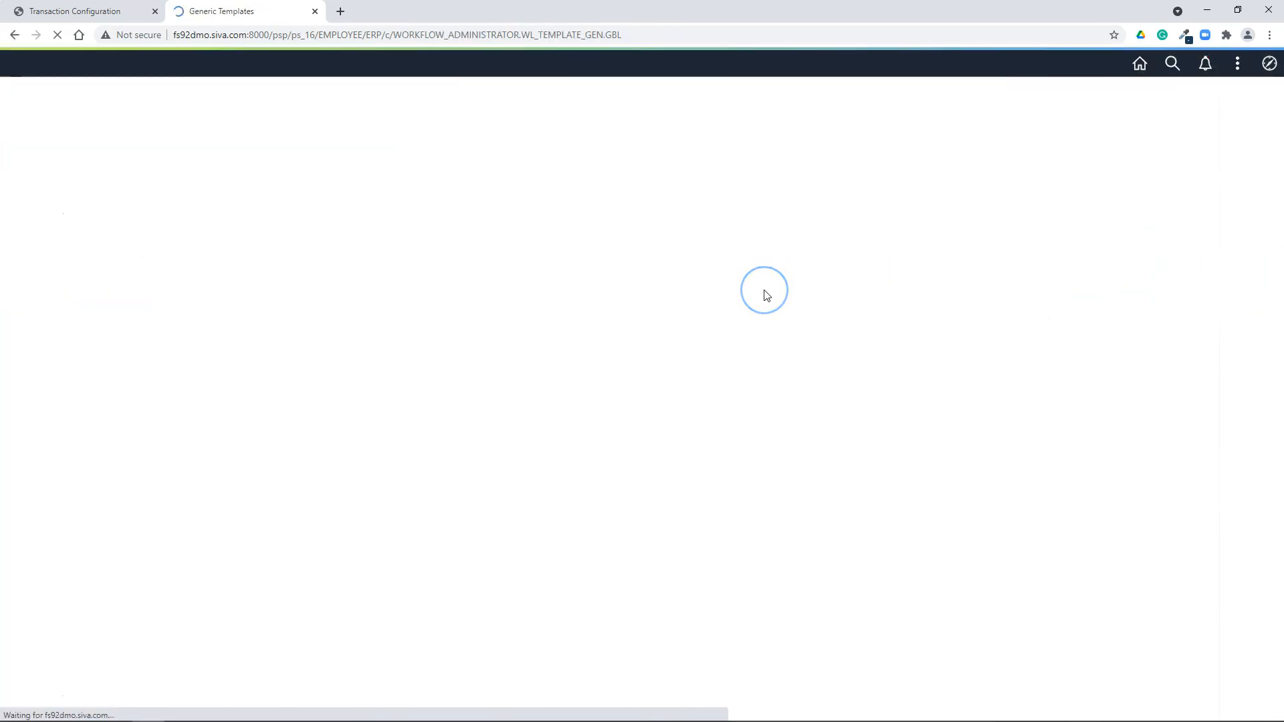
Step: Add generic template DemoRouteForApproval and enter the description Approval Routing
{"action": "left_click", "coordinate": [197, 164]}
{"action": "left_click", "coordinate": [214, 201]}
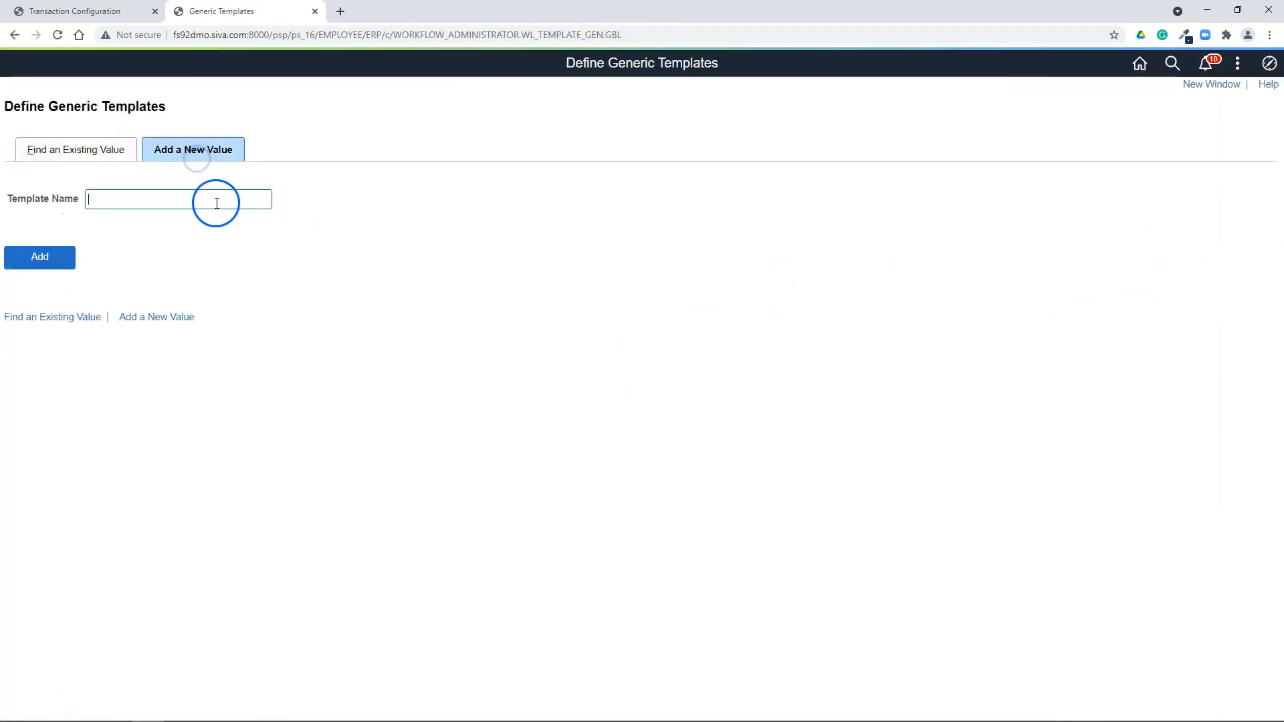
{"action": "left_click", "coordinate": [217, 202]}
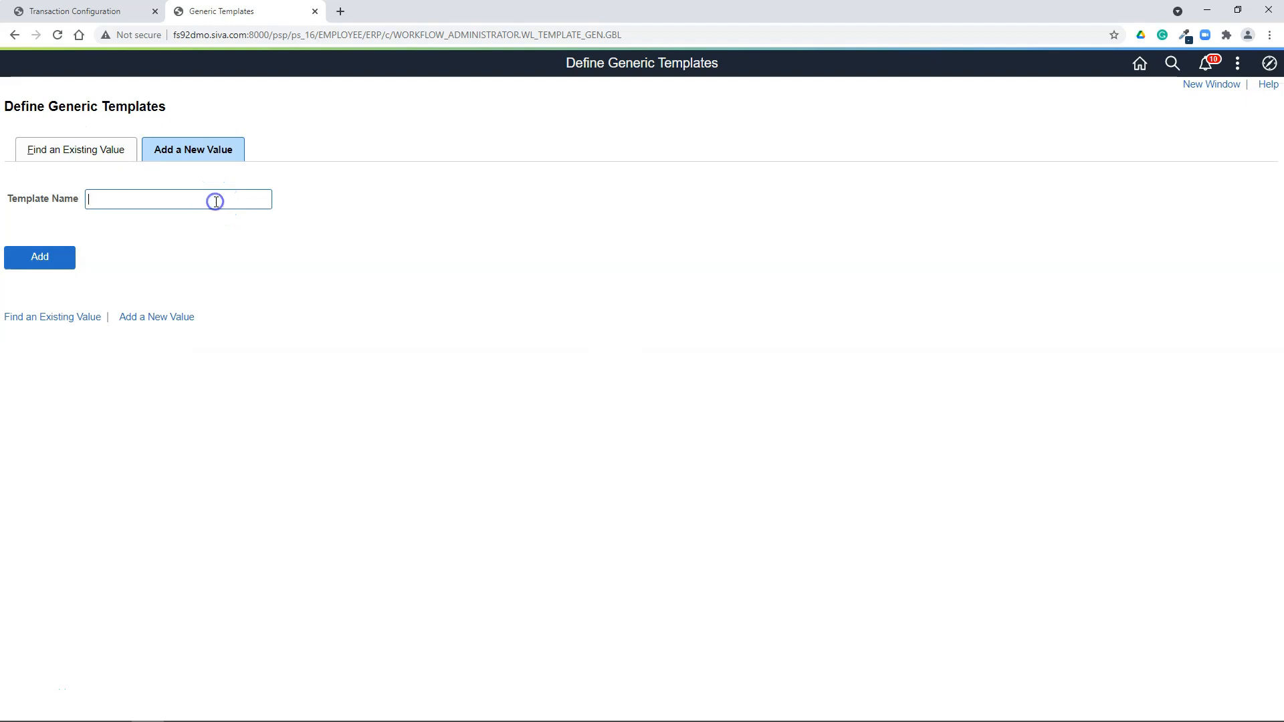
{"action": "left_click", "coordinate": [216, 202]}
{"action": "type", "text": "DemoRouteForApproval"}
{"action": "left_click", "coordinate": [121, 233]}
{"action": "left_click", "coordinate": [54, 258]}
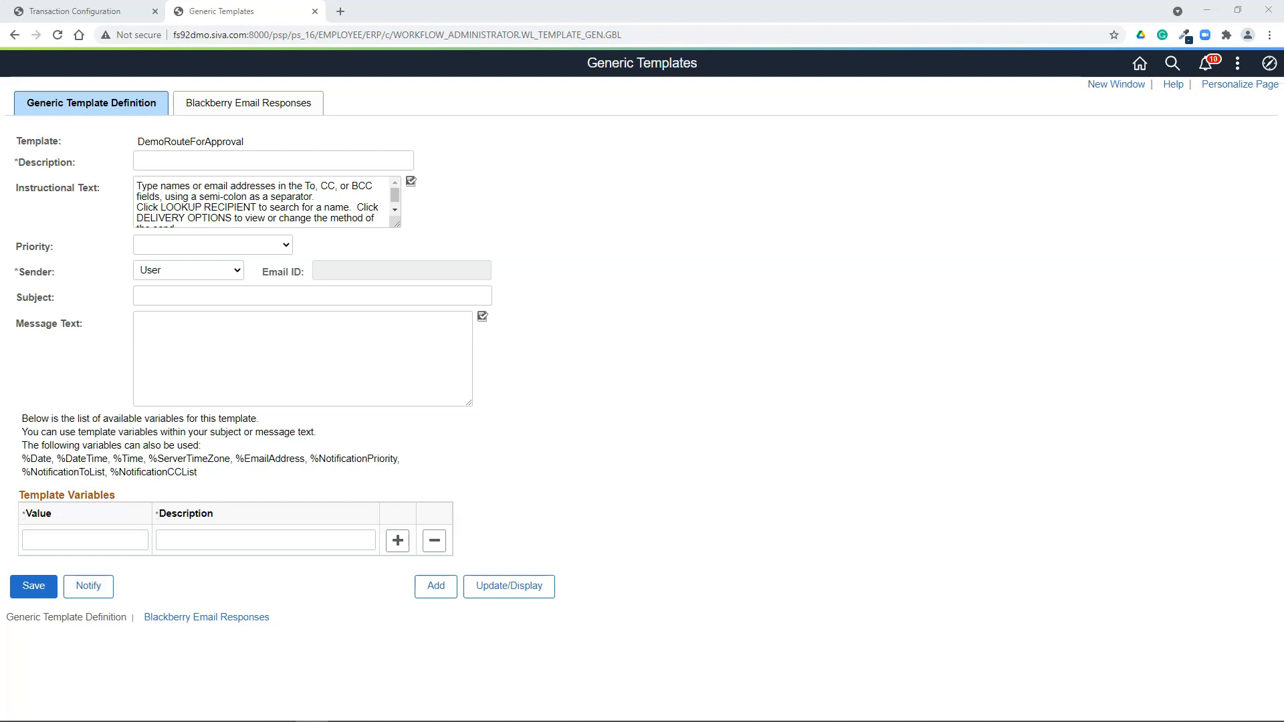
{"action": "left_click", "coordinate": [172, 160]}
{"action": "type", "text": "Approval Routing"}
Step: Paste the notification subject line and the message body into the template
{"action": "left_click", "coordinate": [189, 302]}
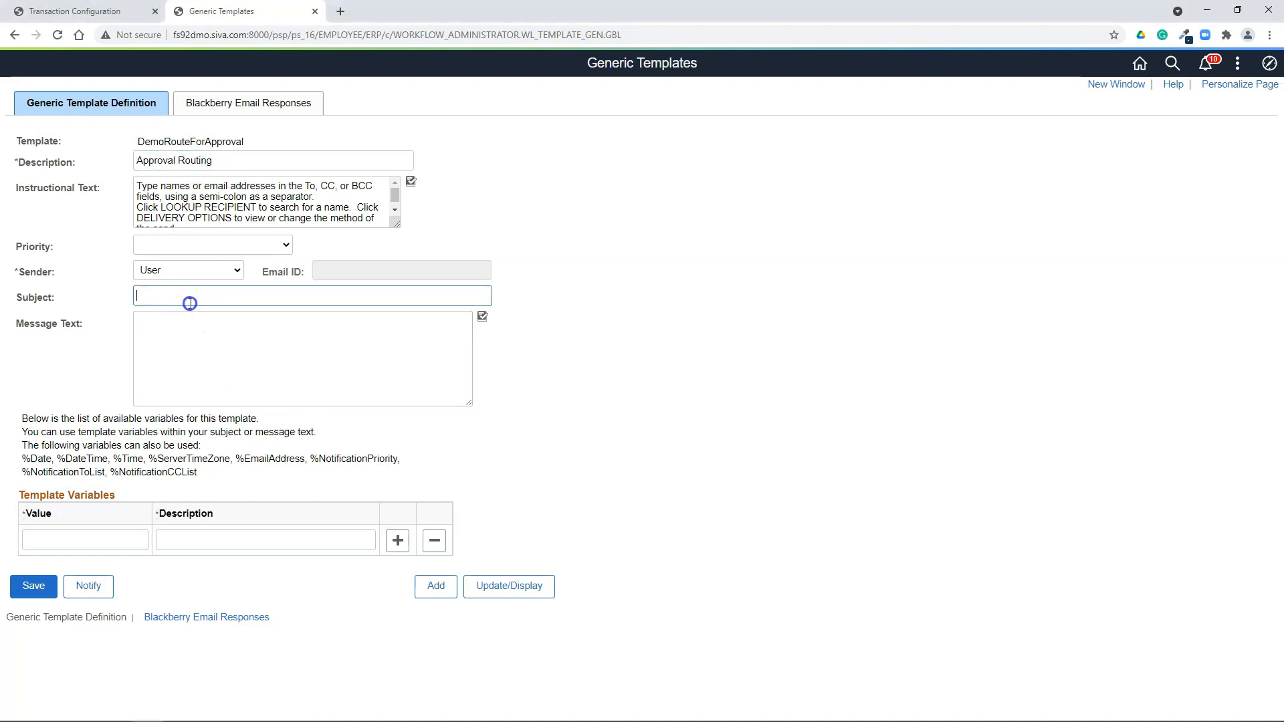
{"action": "type", "text": "Stationary Request %2 Requires your attention"}
{"action": "key", "text": "alt+Tab"}
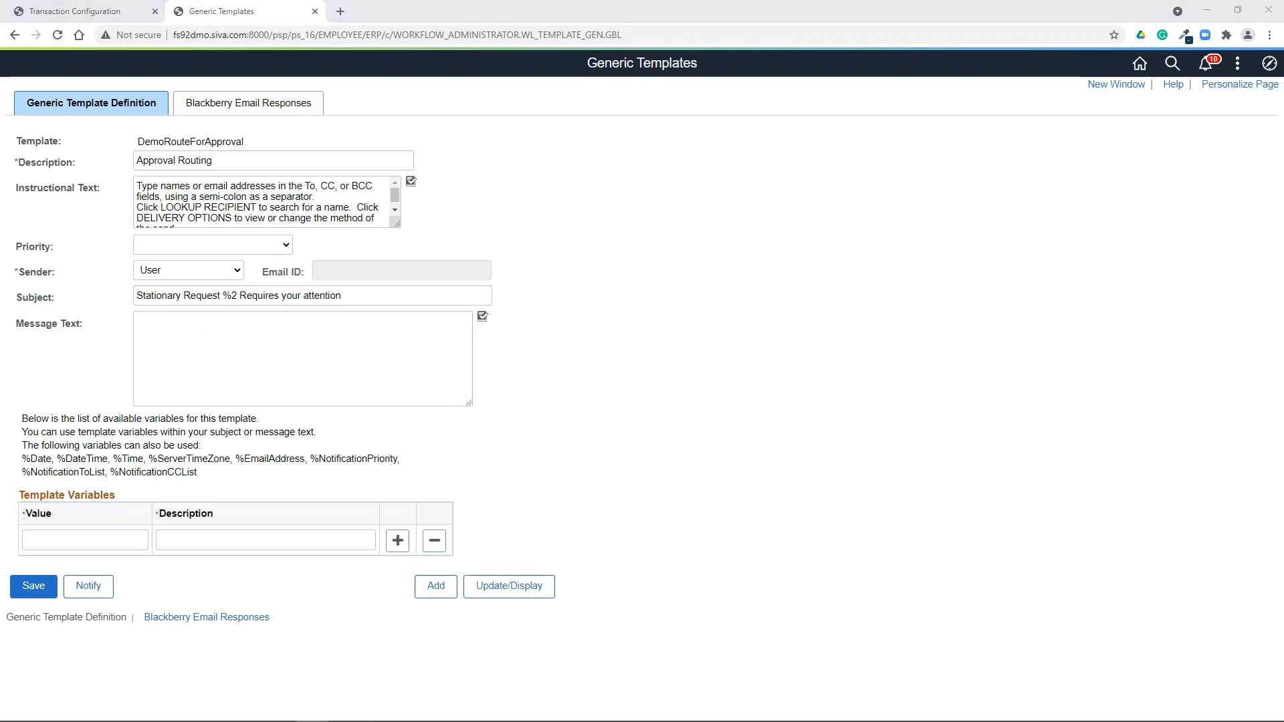
{"action": "left_click", "coordinate": [355, 361]}
{"action": "type", "text": "A stationary request has been entered which requires your attention. The request is entered by the employee id %3     You can navigate directly to the approval page by clicking the link below. %1"}
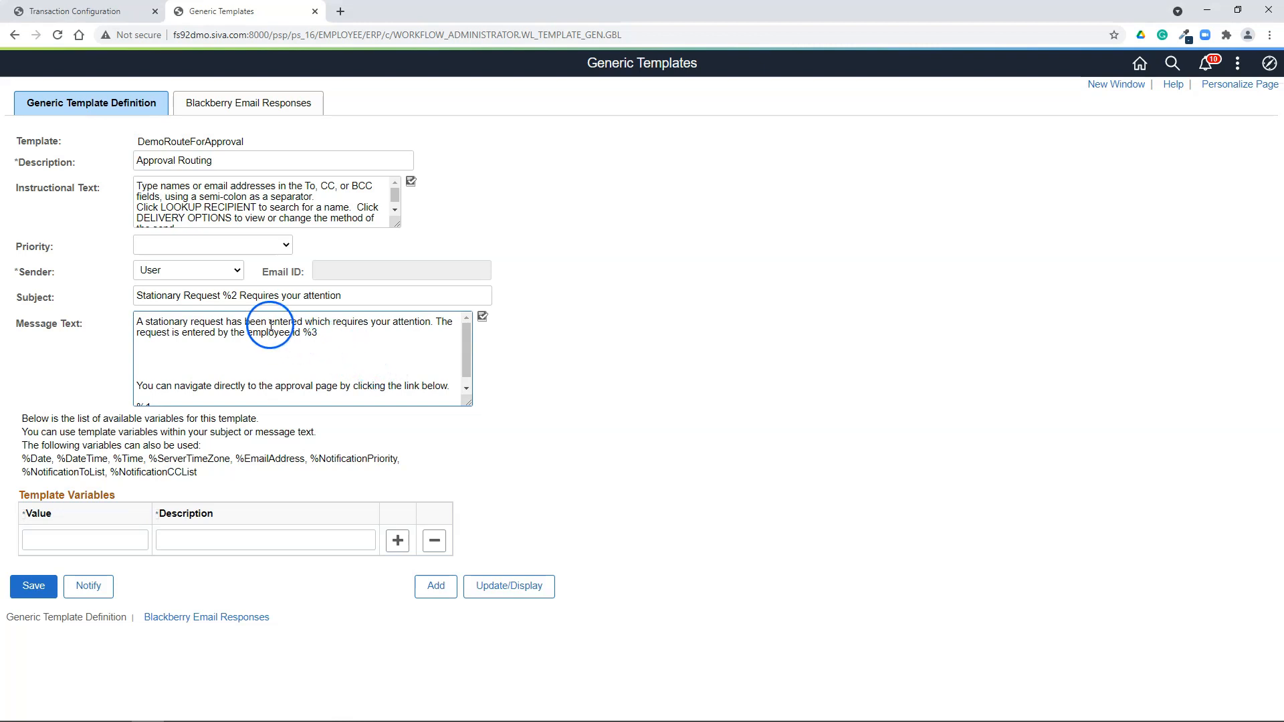
Step: Check the %2 placeholder in the subject and %3 and %1 in the message
{"action": "left_click_drag", "start_coordinate": [239, 295], "coordinate": [223, 295]}
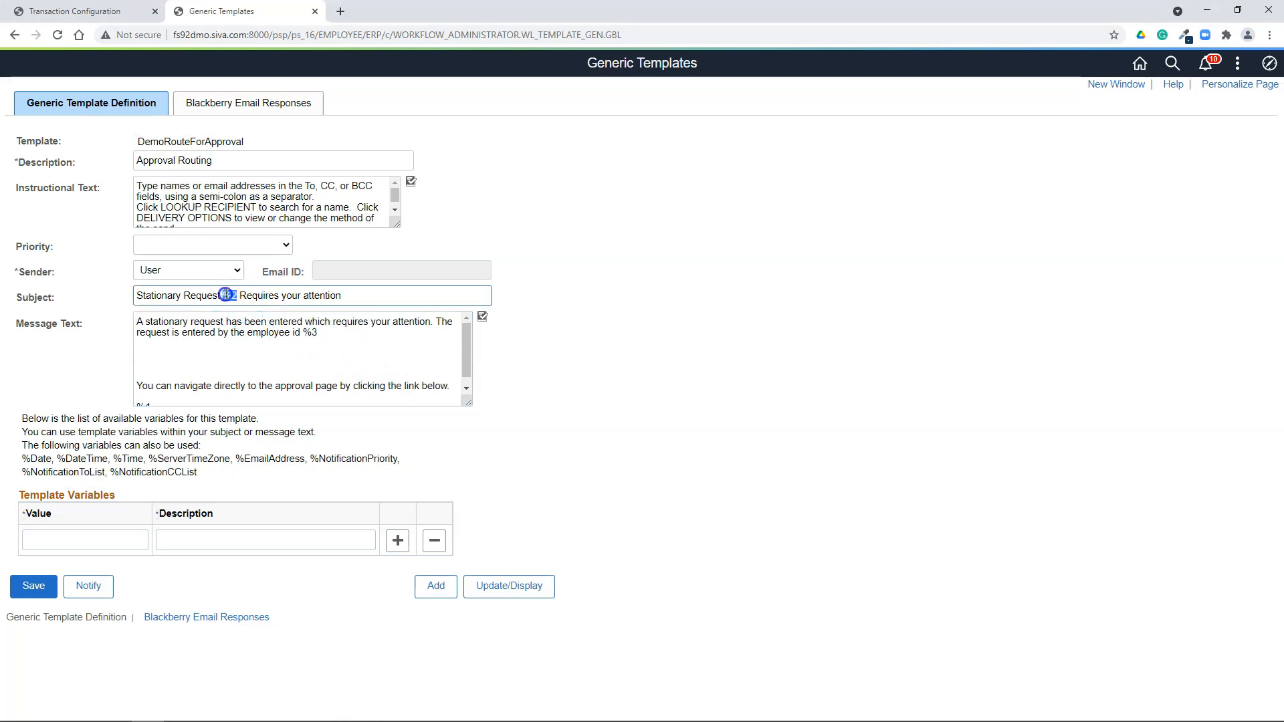
{"action": "left_click", "coordinate": [239, 295]}
{"action": "left_click_drag", "start_coordinate": [239, 295], "coordinate": [224, 295]}
{"action": "left_click", "coordinate": [321, 338]}
{"action": "left_click_drag", "start_coordinate": [320, 337], "coordinate": [304, 338]}
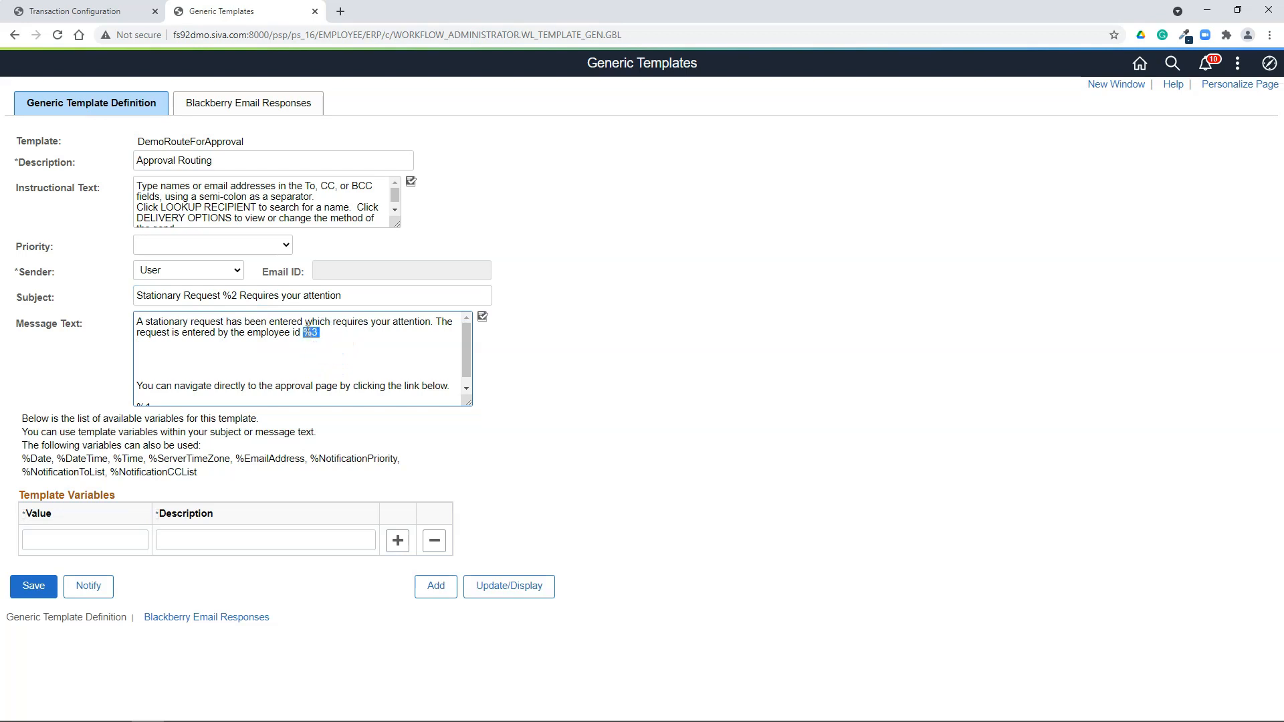
{"action": "left_click", "coordinate": [312, 341]}
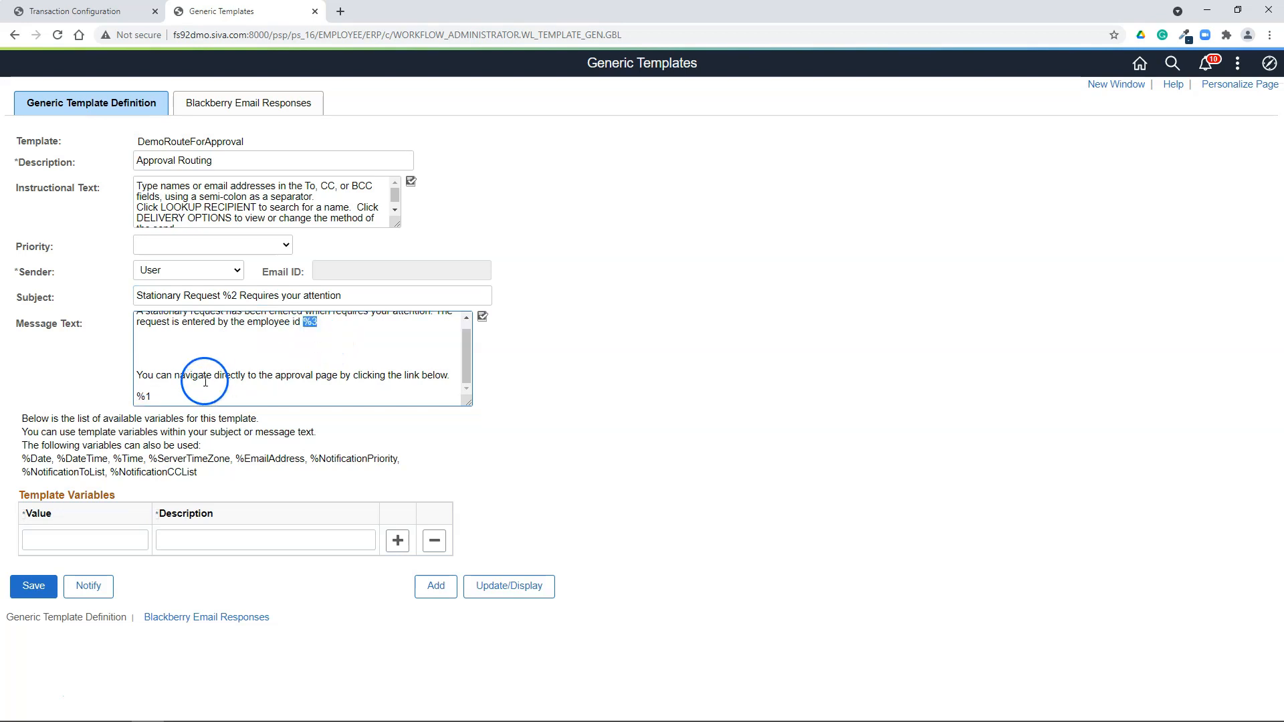
{"action": "left_click", "coordinate": [165, 392]}
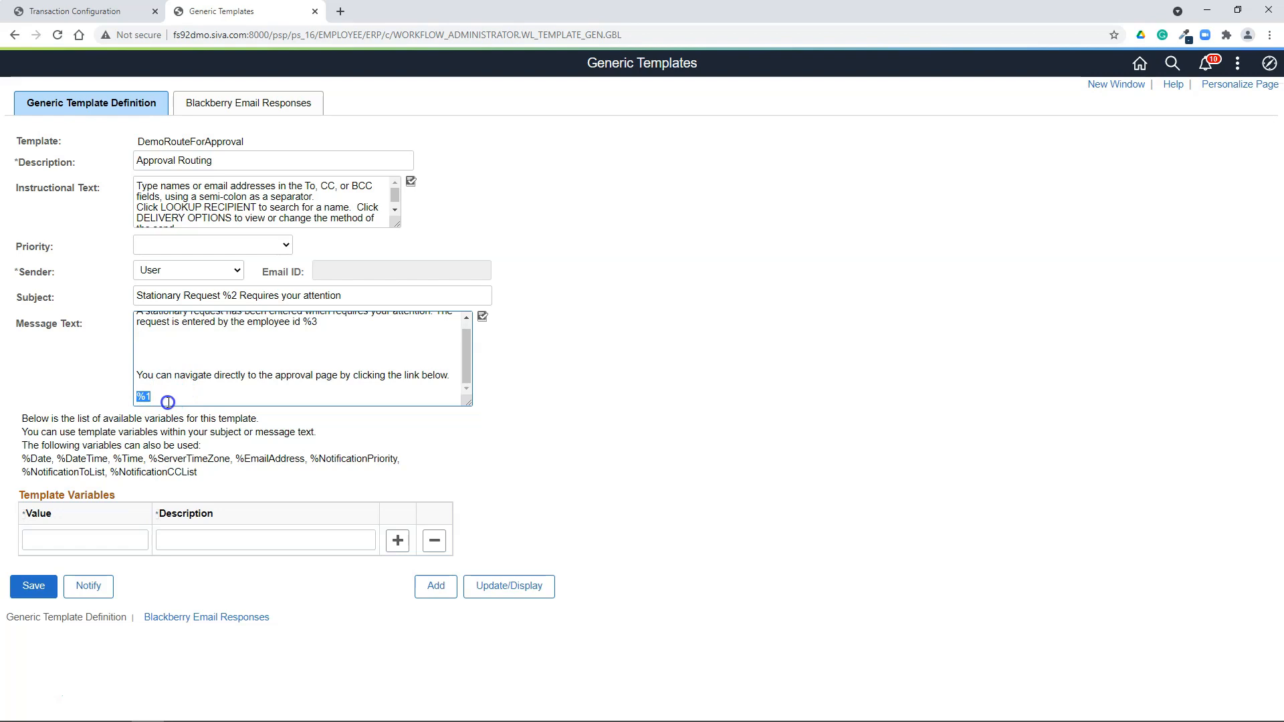
{"action": "left_click_drag", "start_coordinate": [164, 399], "coordinate": [135, 398]}
{"action": "left_click", "coordinate": [163, 399]}
{"action": "left_click", "coordinate": [76, 542]}
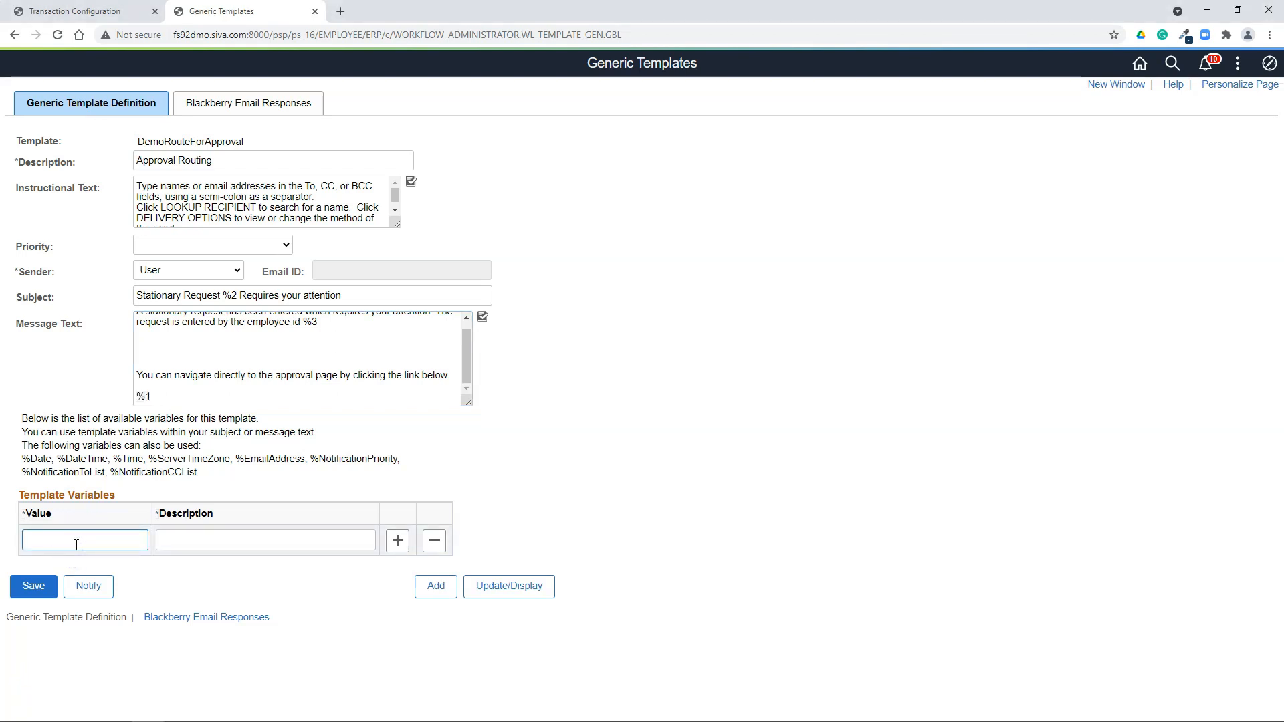
Step: Enter template variables %1 as URL, %2 as REQ_ID and %3 as EMPLID
{"action": "type", "text": "%1"}
{"action": "left_click", "coordinate": [277, 548]}
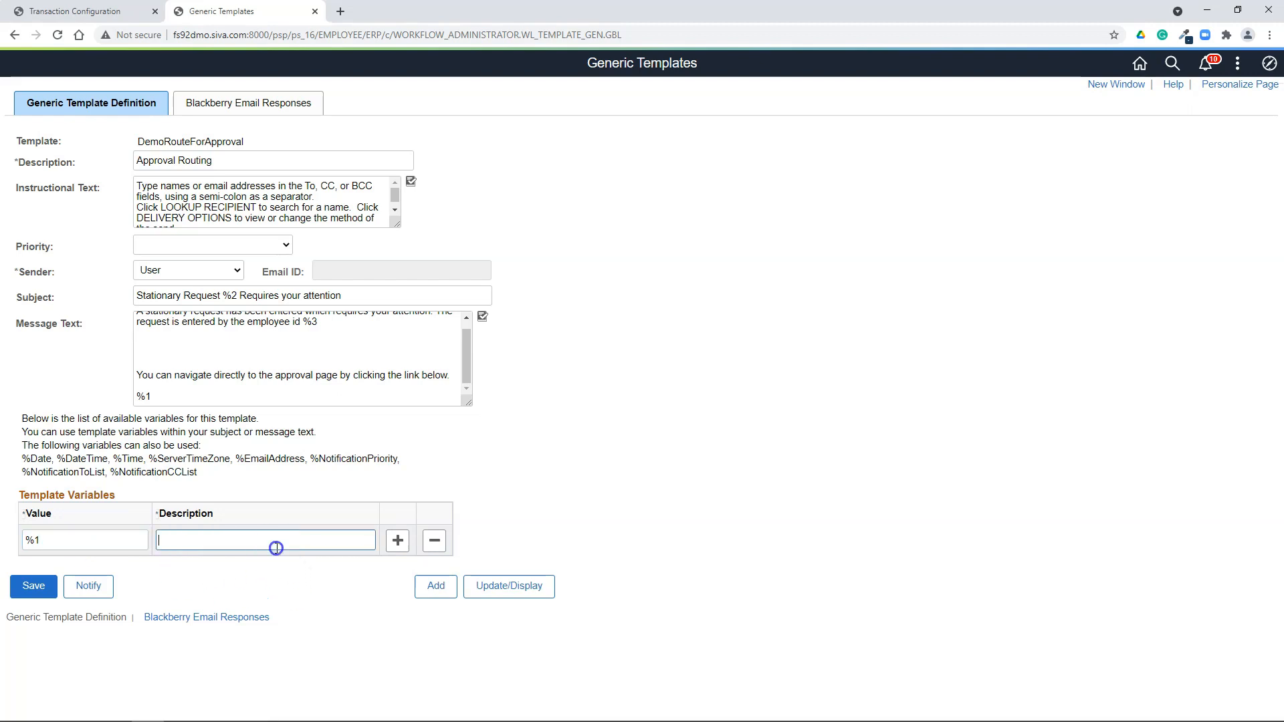
{"action": "type", "text": "U"}
{"action": "left_click", "coordinate": [204, 570]}
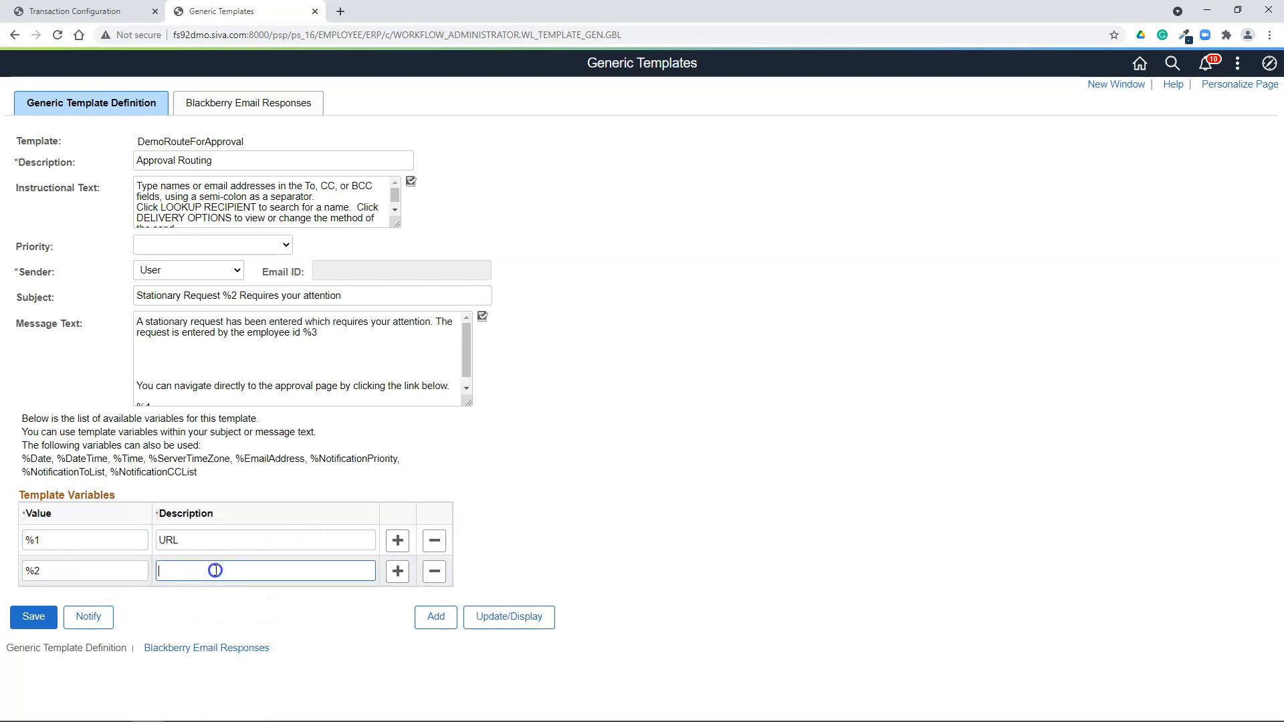
{"action": "type", "text": "REQ_ID"}
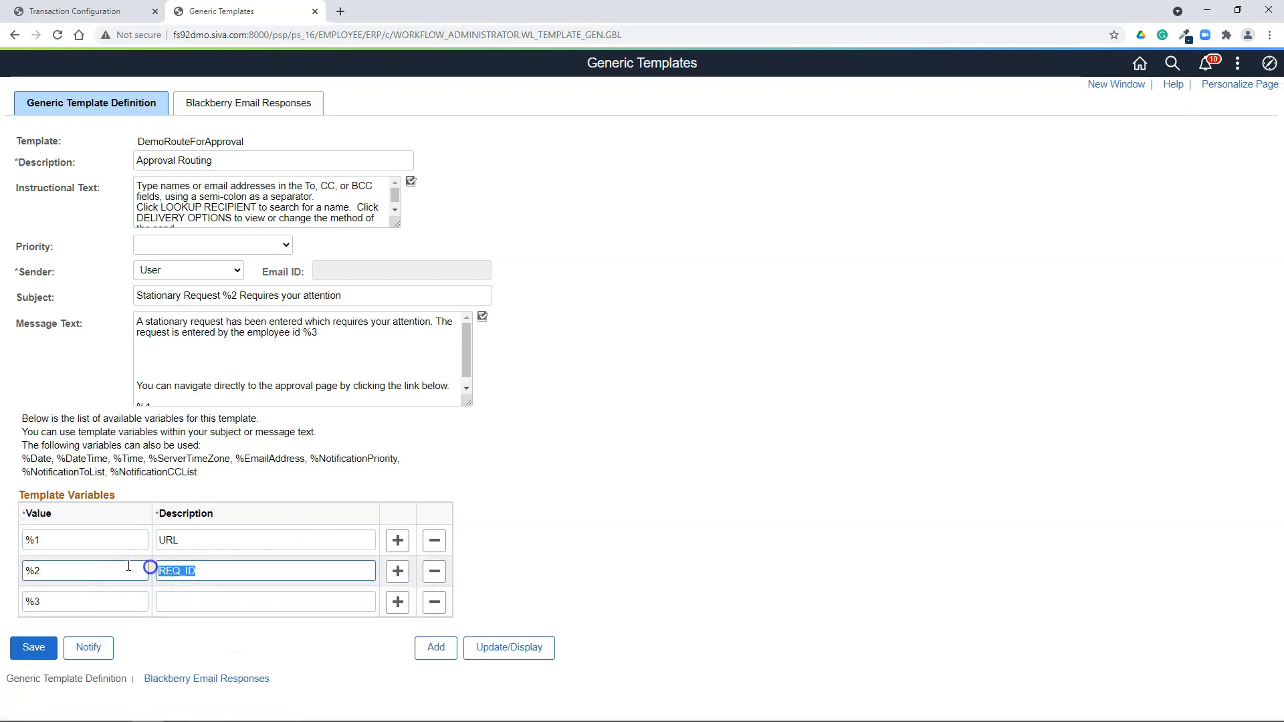
{"action": "left_click", "coordinate": [190, 601]}
{"action": "type", "text": "EMPLID"}
{"action": "double_click", "coordinate": [194, 604]}
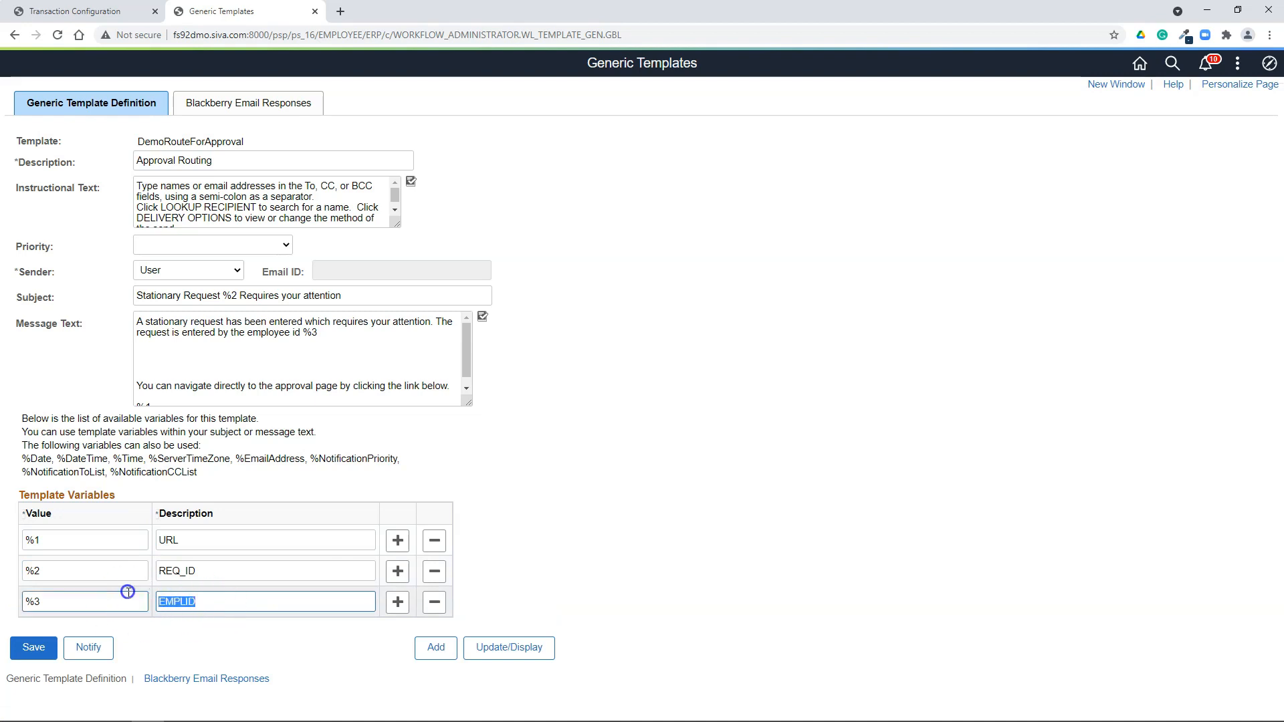
{"action": "left_click", "coordinate": [209, 604]}
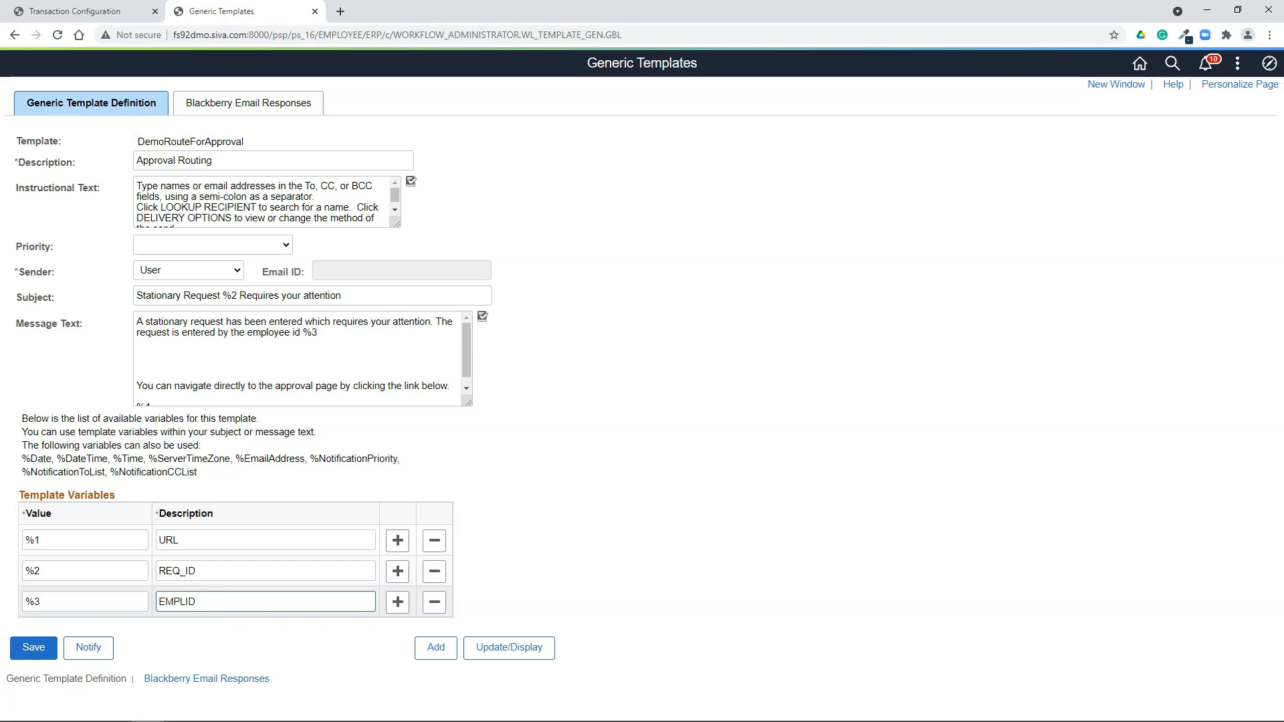
{"action": "left_click", "coordinate": [245, 721]}
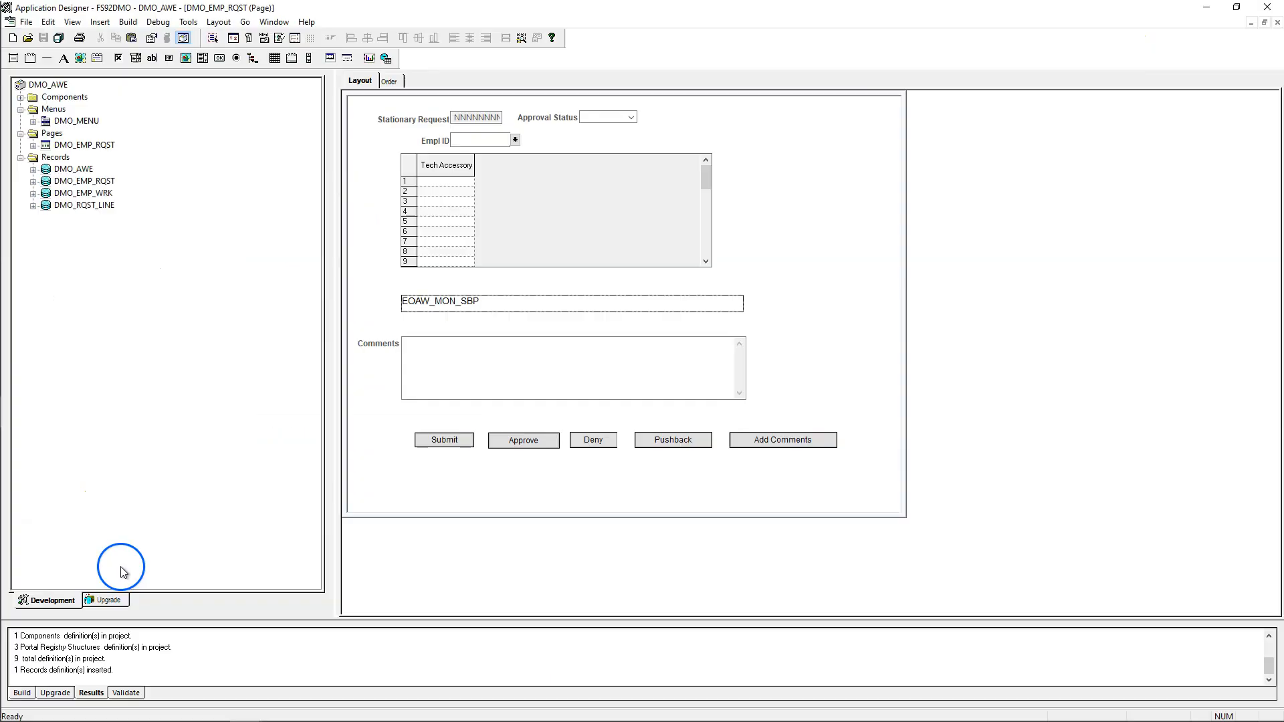
Step: Create a new SQL definition holding the pasted SELECT of REQ_ID and EMPLID from DMO_EMP_RQST
{"action": "left_click", "coordinate": [13, 38]}
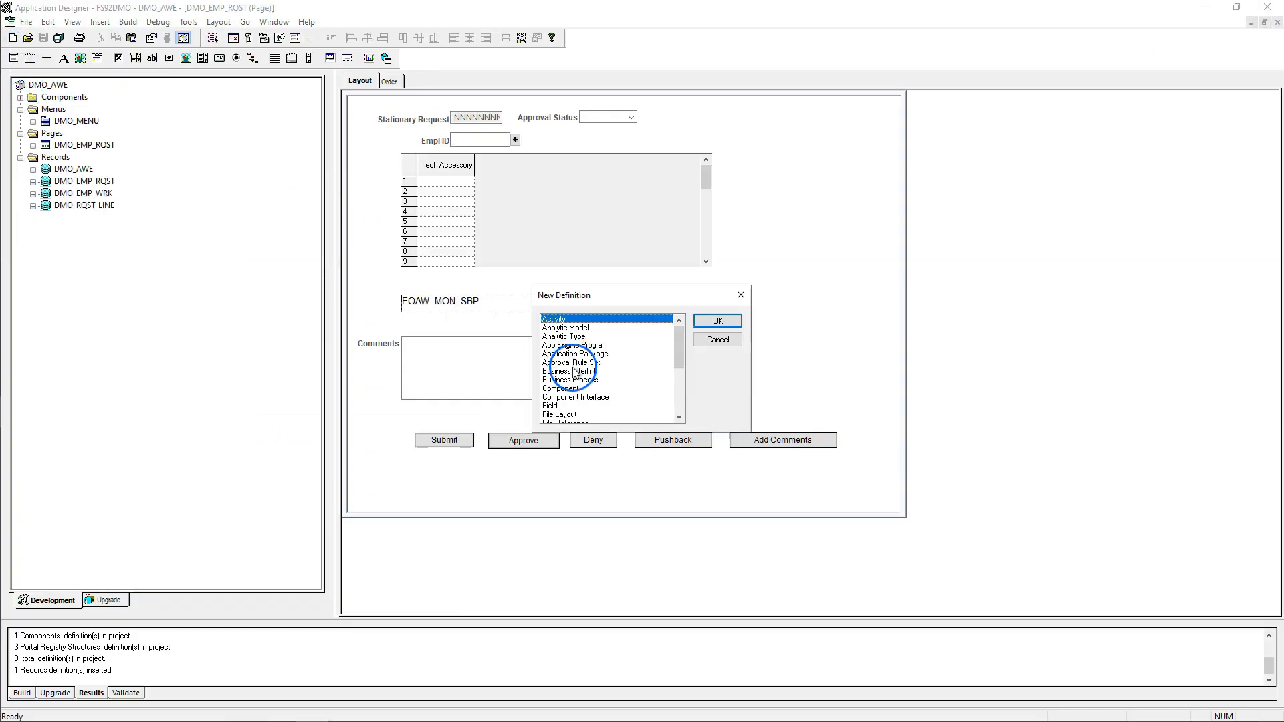
{"action": "key", "text": "s"}
{"action": "key", "text": "Return"}
{"action": "left_click", "coordinate": [534, 299]}
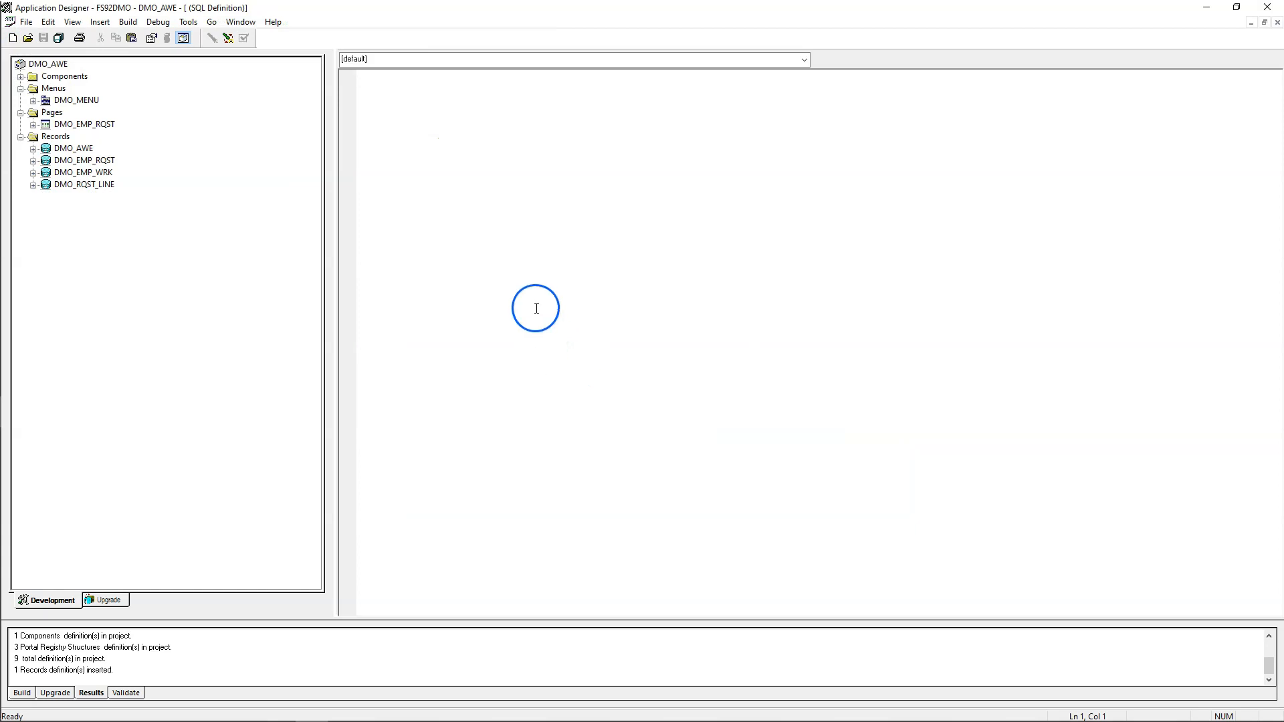
{"action": "type", "text": "SELECT A.REQ_ID  ,A.EMPLID   FROM %Table(DMO_EMP_RQST) A  WHERE A.REQ_ID= :1"}
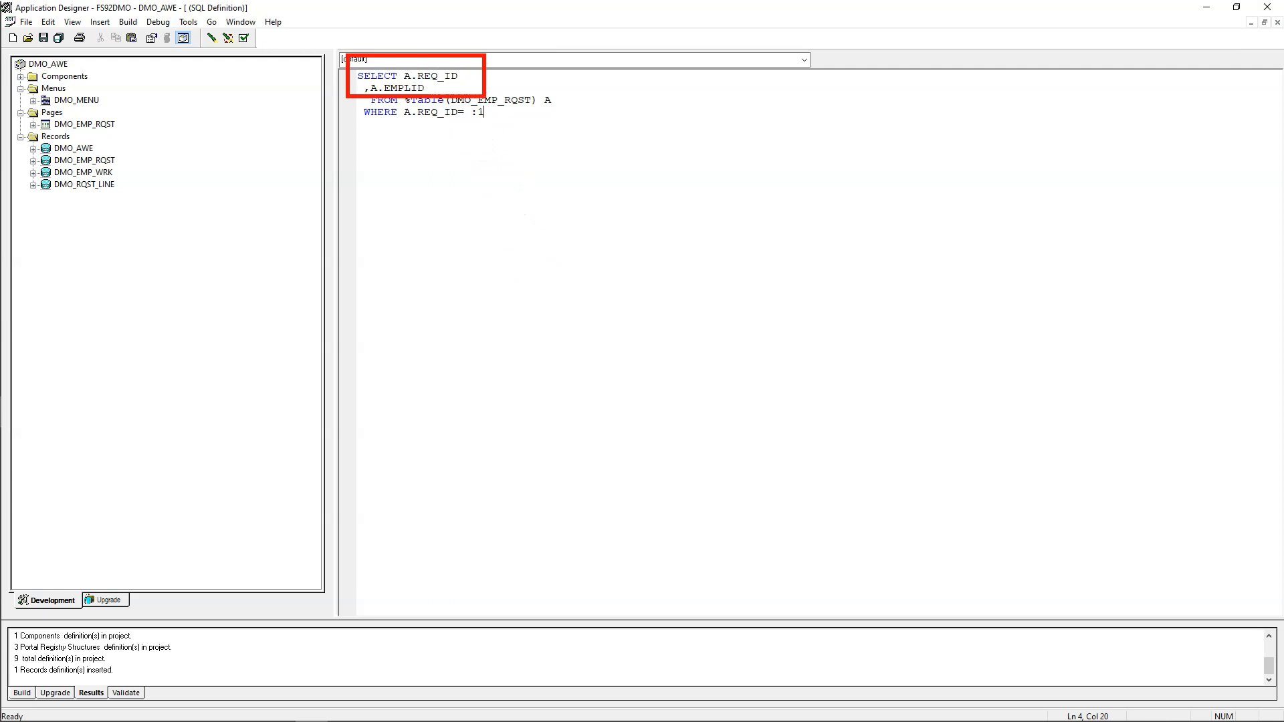
{"action": "double_click", "coordinate": [404, 87]}
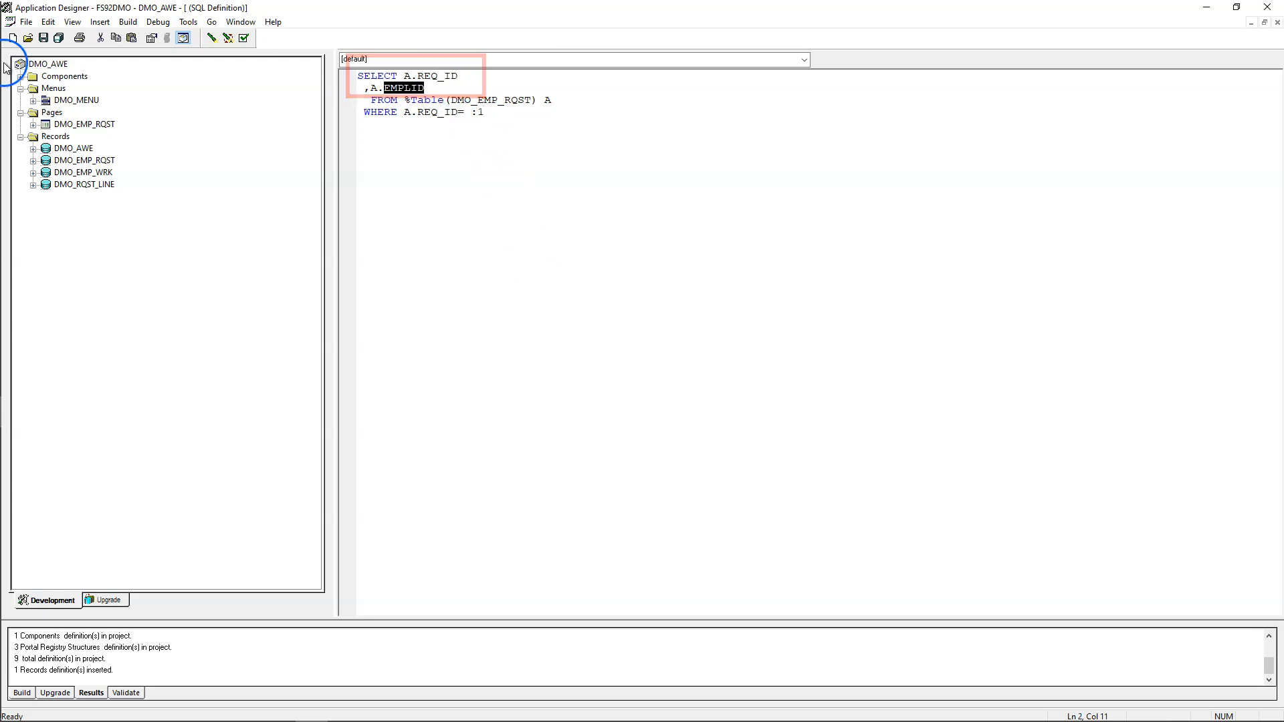
Step: Save the SQL as DMO_ROUTE_FOR_APPROVAL and begin entering it as the SQL Object Identifier
{"action": "left_click", "coordinate": [43, 38]}
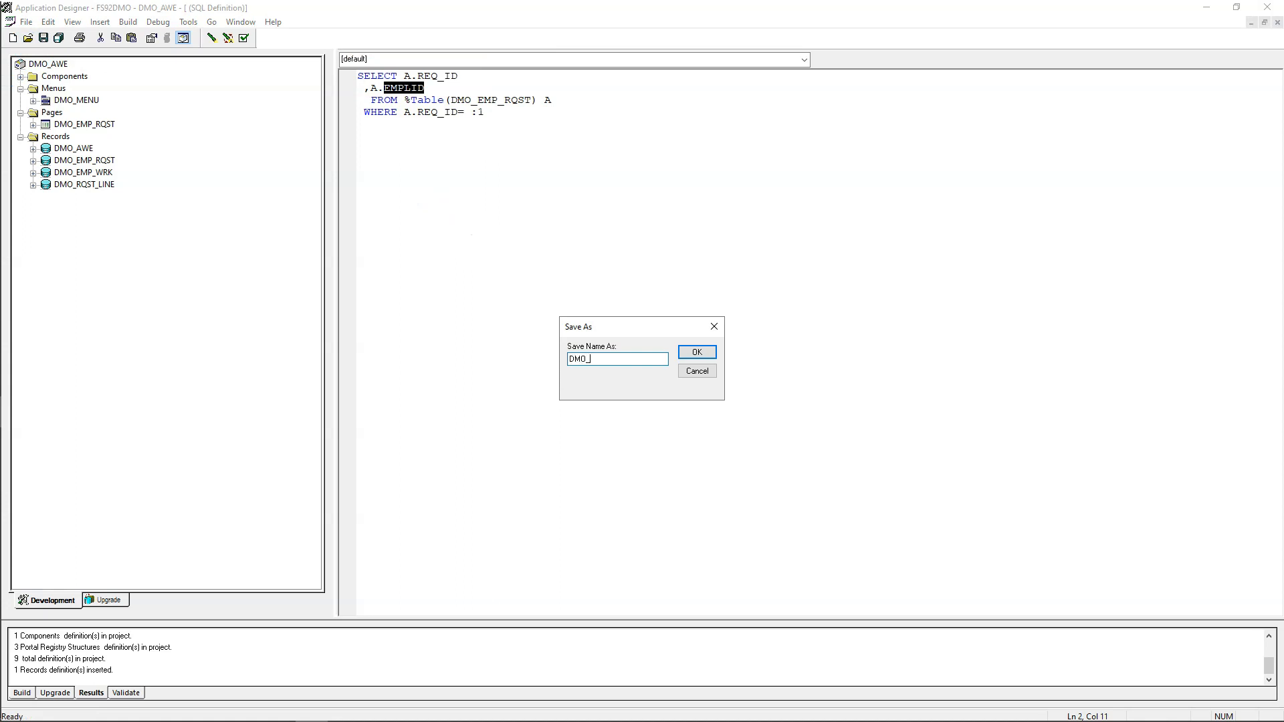
{"action": "type", "text": "_APPROVAL"}
{"action": "left_click", "coordinate": [697, 352]}
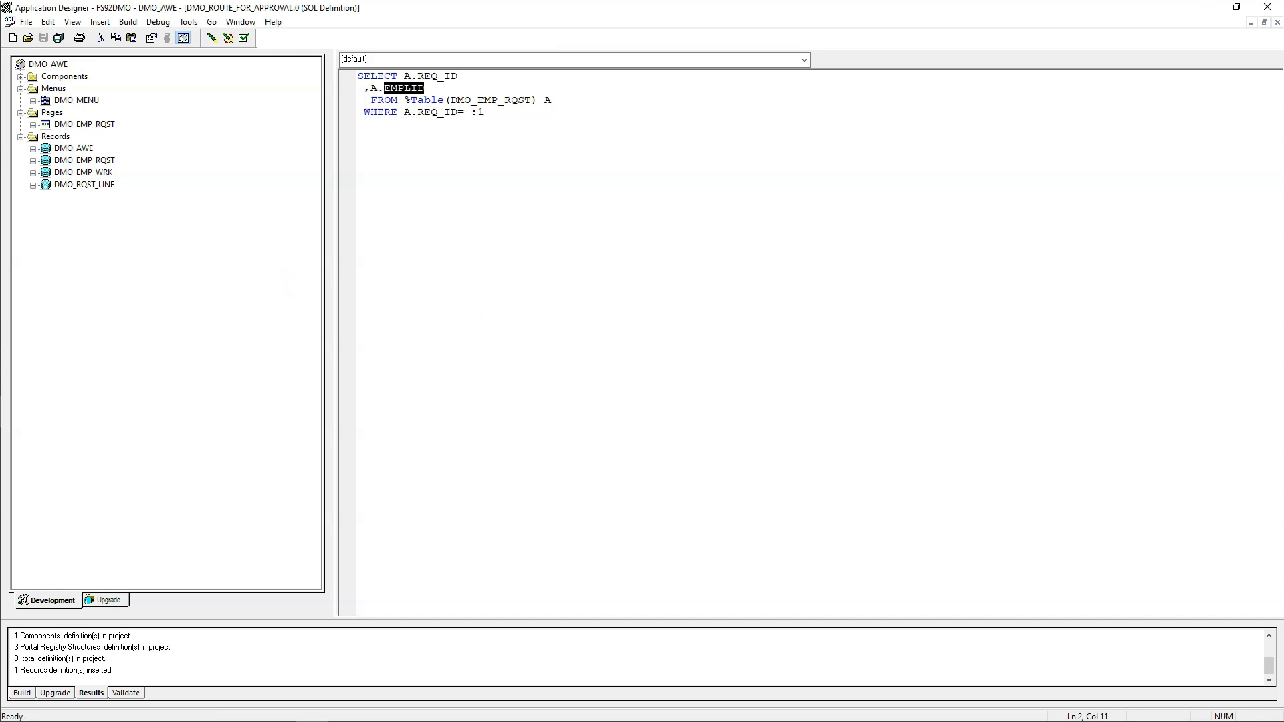
{"action": "key", "text": "alt+Tab"}
{"action": "left_click", "coordinate": [163, 516]}
{"action": "type", "text": "dmo_"}
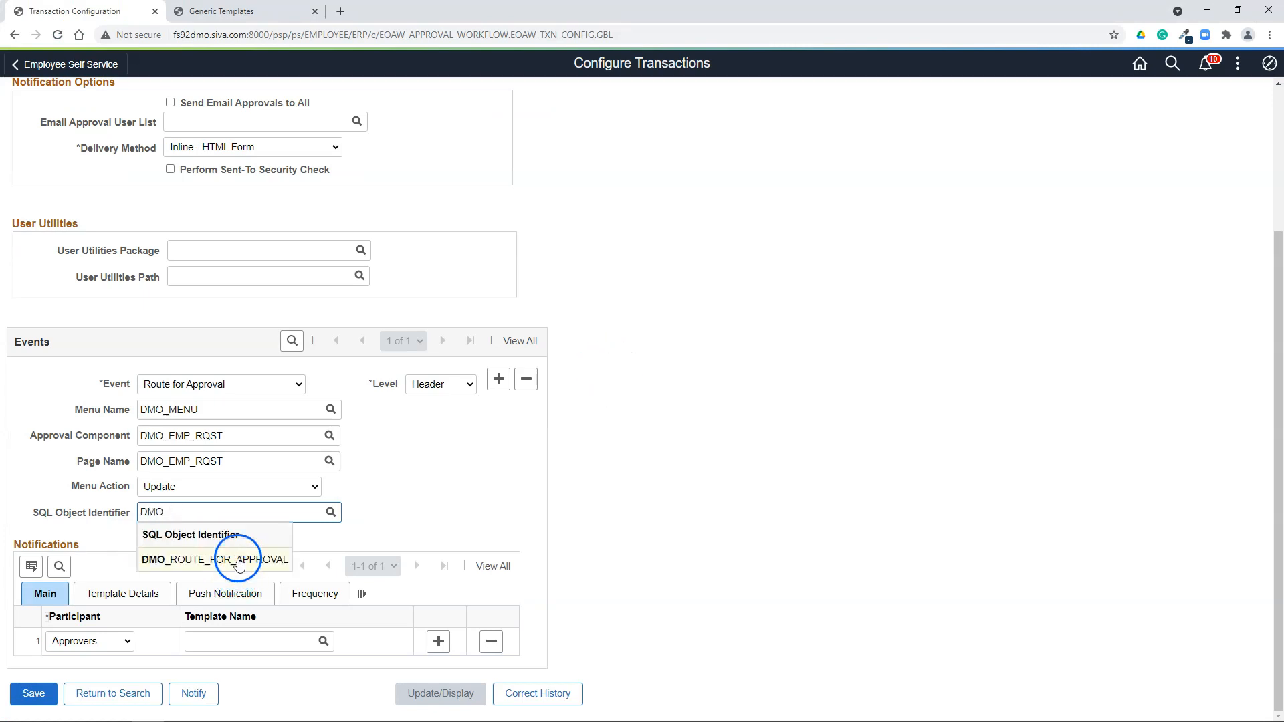
Step: Set SQL Object Identifier DMO_ROUTE_FOR_APPROVAL and template DemoRouteForApproval for the Approvers participant
{"action": "left_click", "coordinate": [240, 564]}
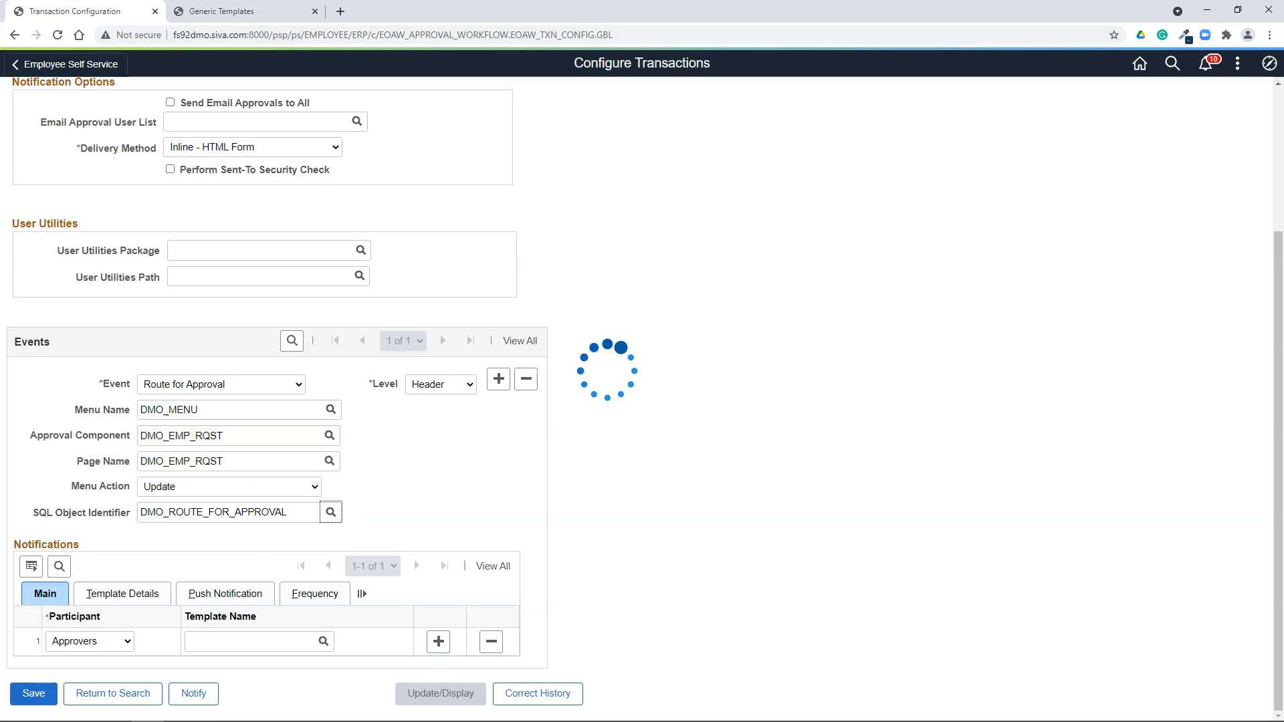
{"action": "left_click", "coordinate": [248, 641]}
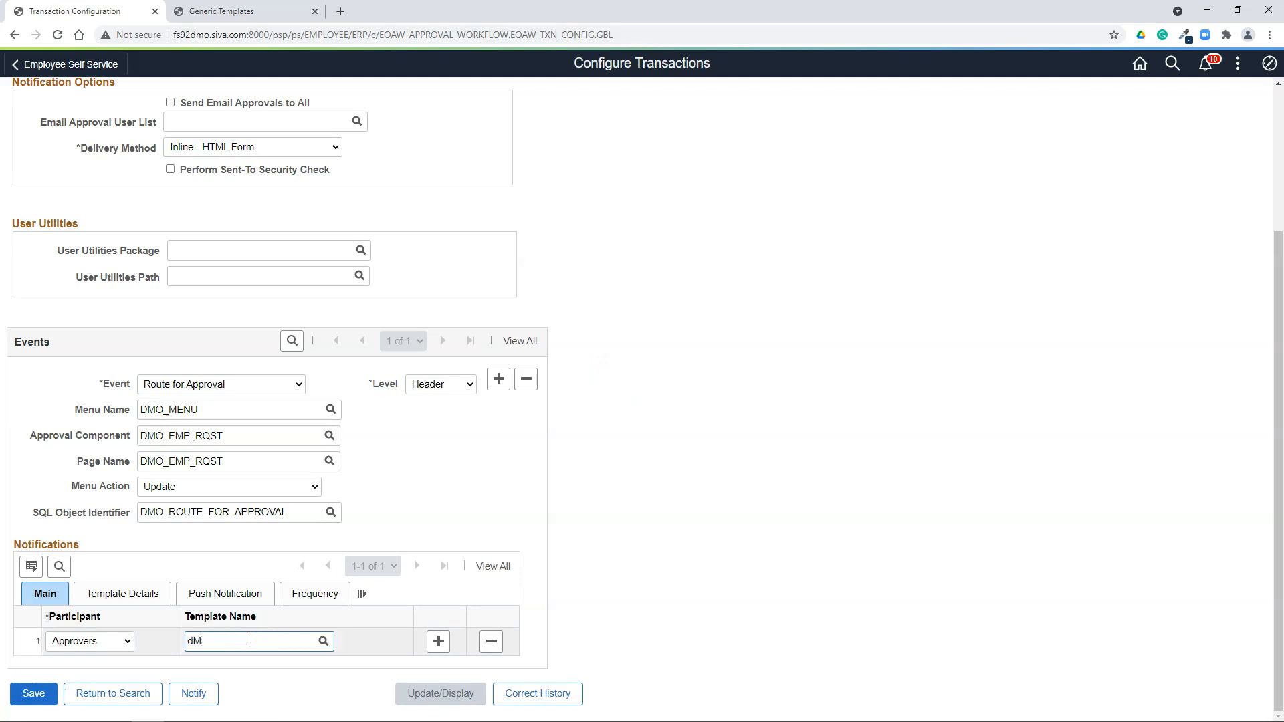
{"action": "key", "text": "BackSpace"}
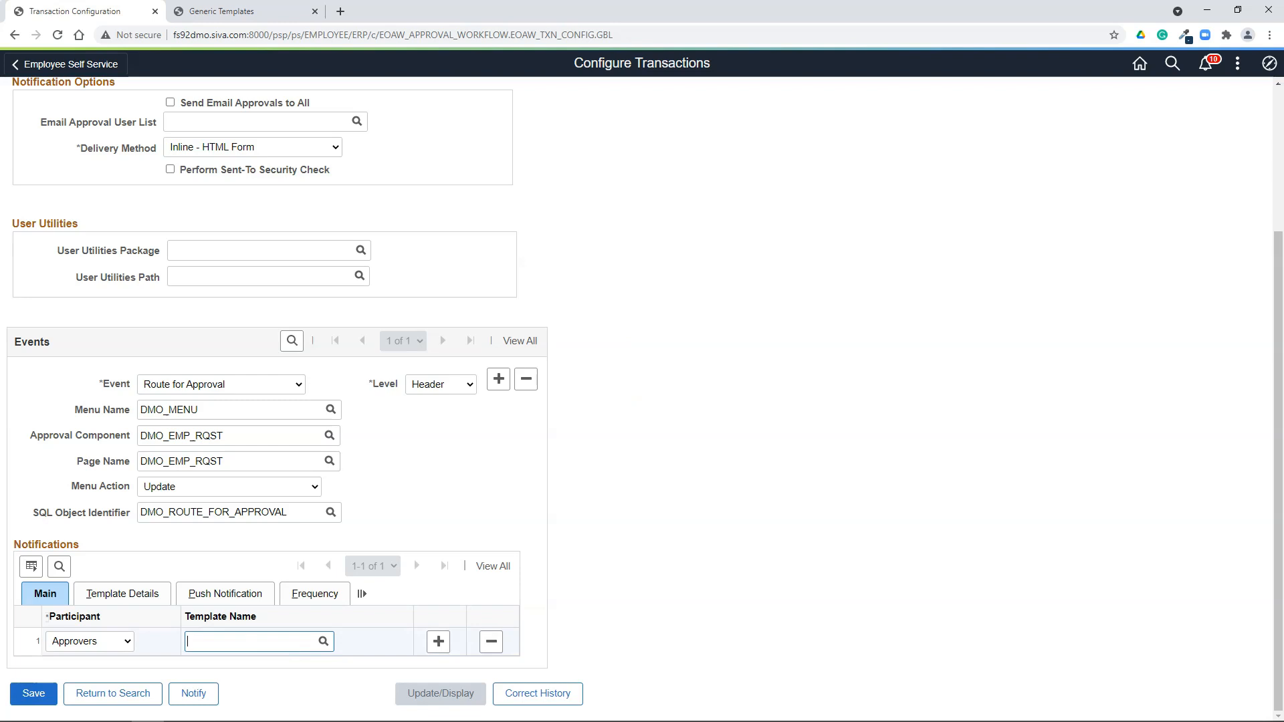
{"action": "type", "text": "DemoRouteForApproval"}
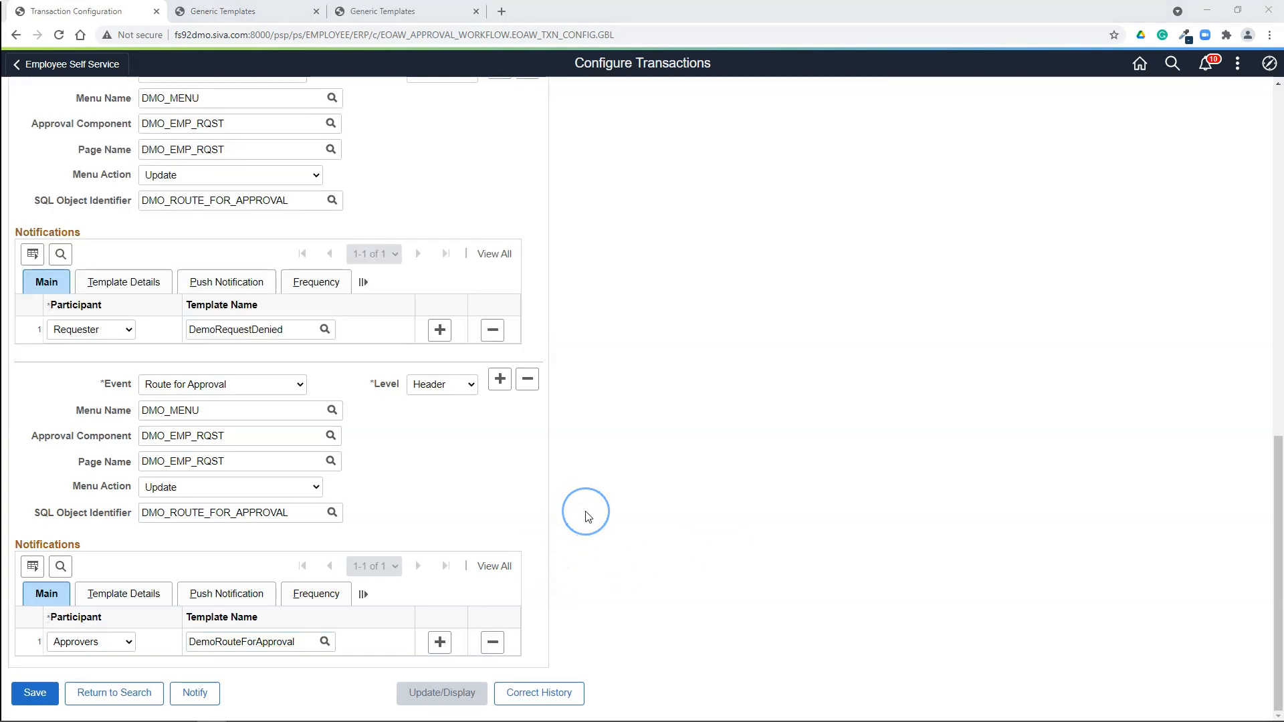
Step: Review the final approval SQL identifier and the DemoRequestApproved and DemoRequestDenied template names
{"action": "scroll", "coordinate": [588, 518], "scroll_direction": "up", "scroll_amount": 4}
{"action": "scroll", "coordinate": [588, 517], "scroll_direction": "up", "scroll_amount": 3}
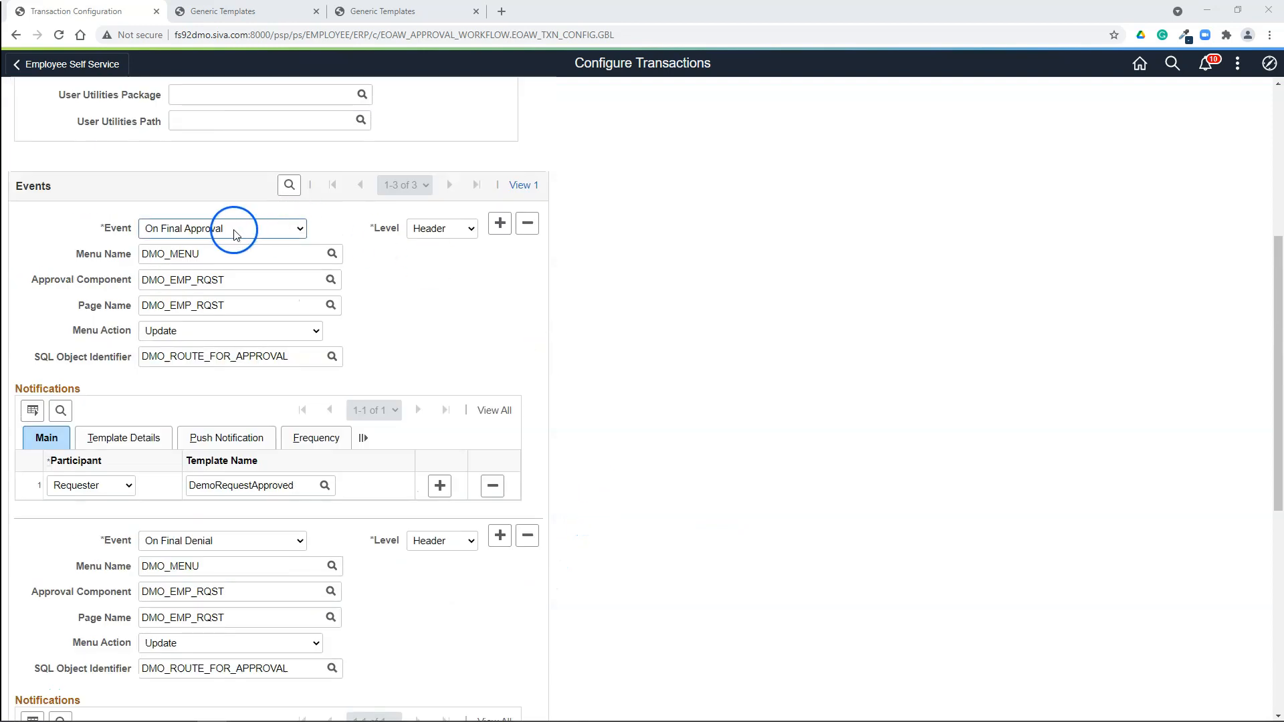
{"action": "left_click", "coordinate": [247, 356]}
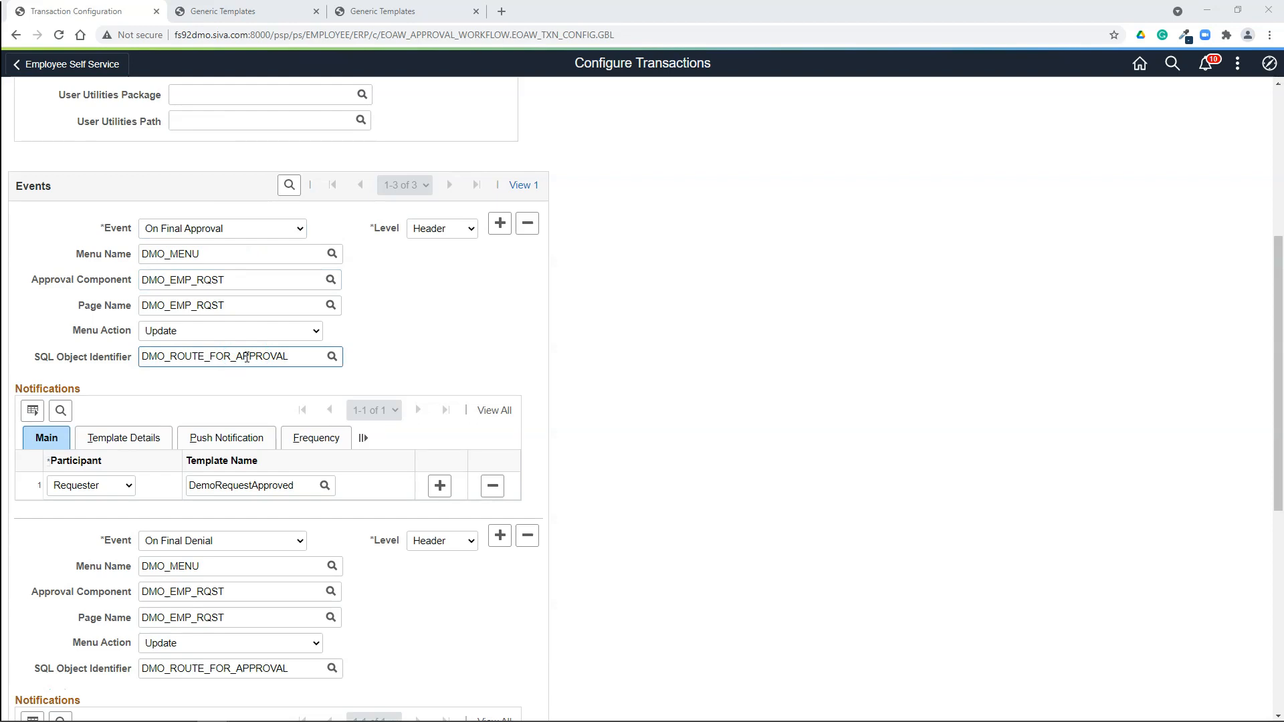
{"action": "left_click", "coordinate": [254, 485]}
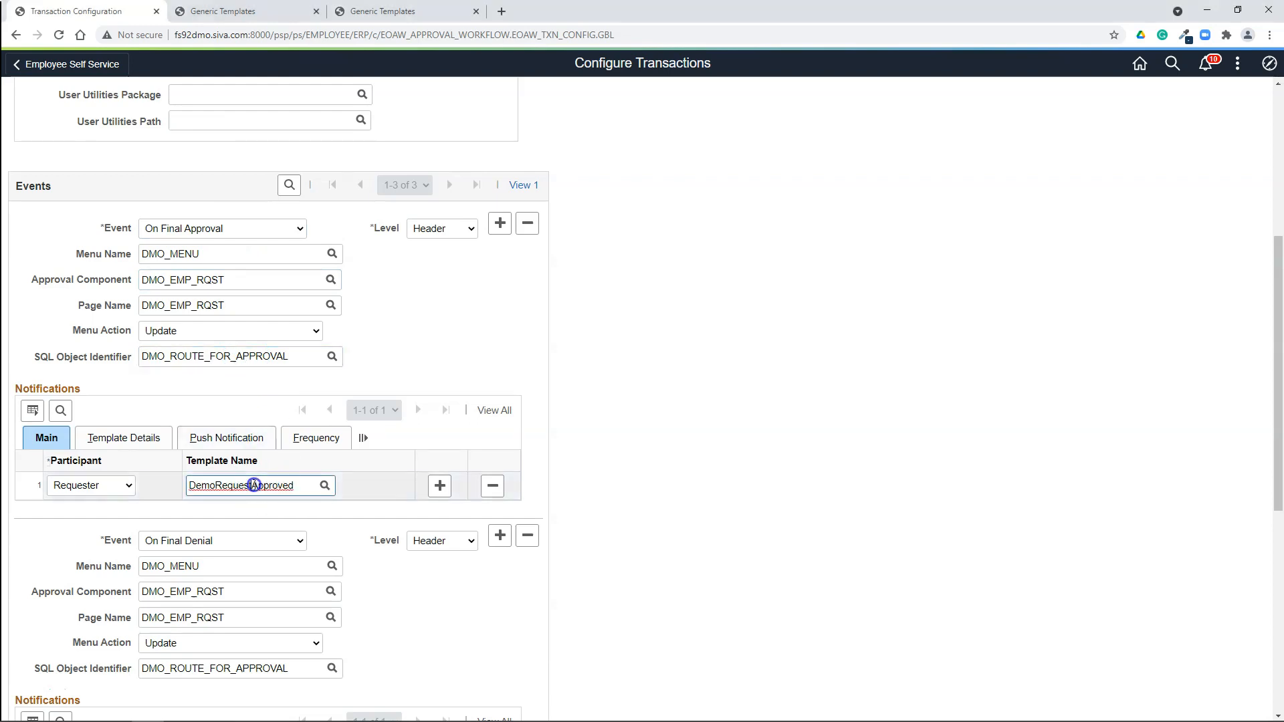
{"action": "double_click", "coordinate": [253, 485]}
{"action": "scroll", "coordinate": [252, 521], "scroll_direction": "down", "scroll_amount": 3}
{"action": "left_click", "coordinate": [233, 590]}
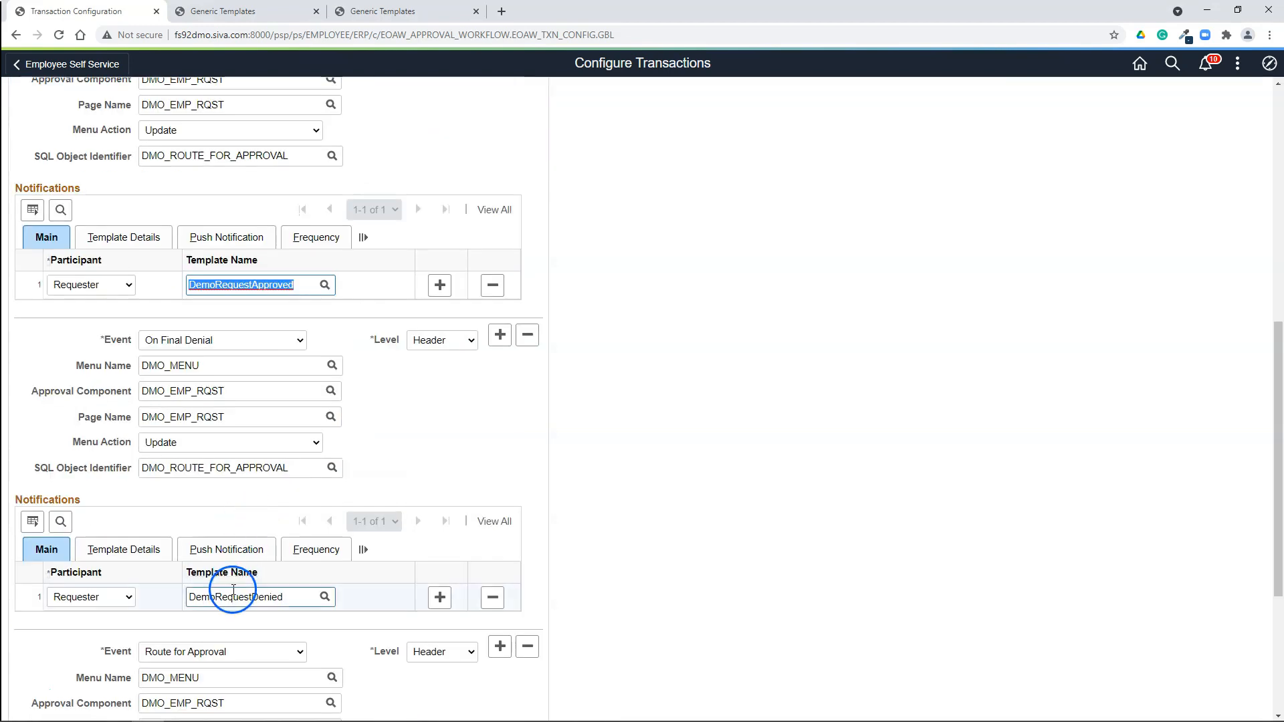
{"action": "double_click", "coordinate": [233, 589]}
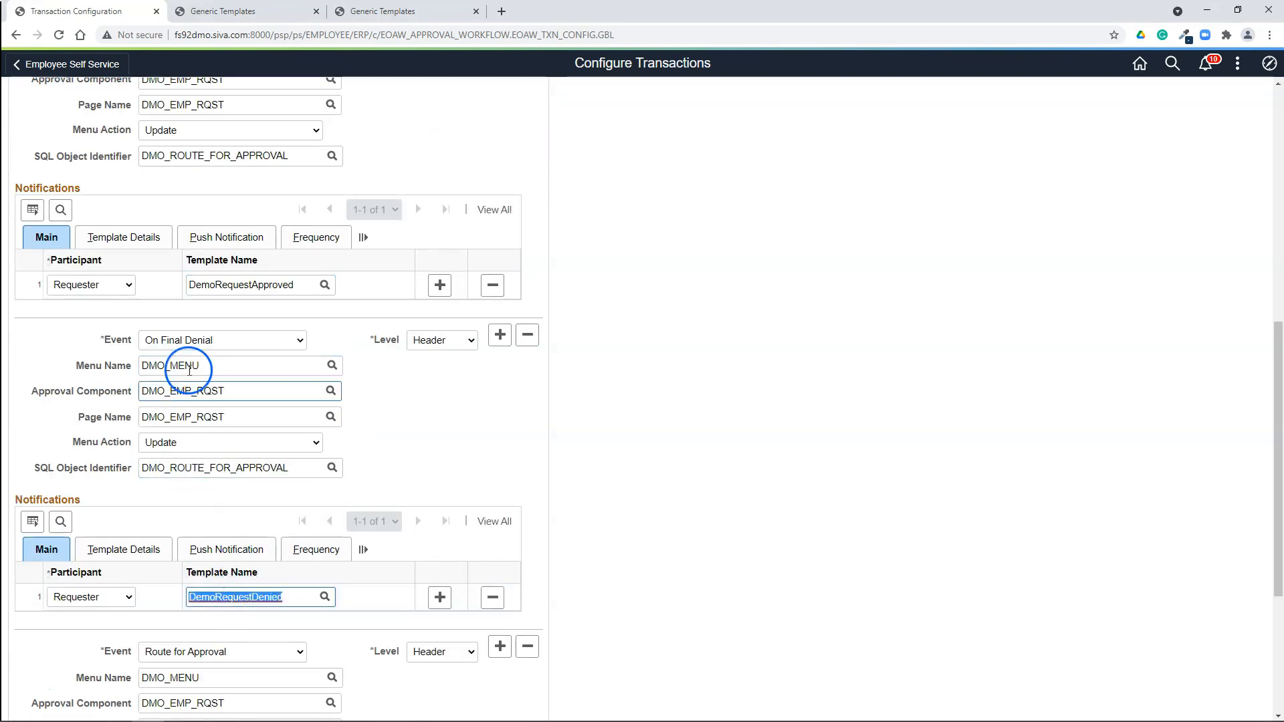
Step: View the DemoRequestApproved and DemoRequestDenied generic templates, then return to the transaction configuration
{"action": "left_click", "coordinate": [230, 12]}
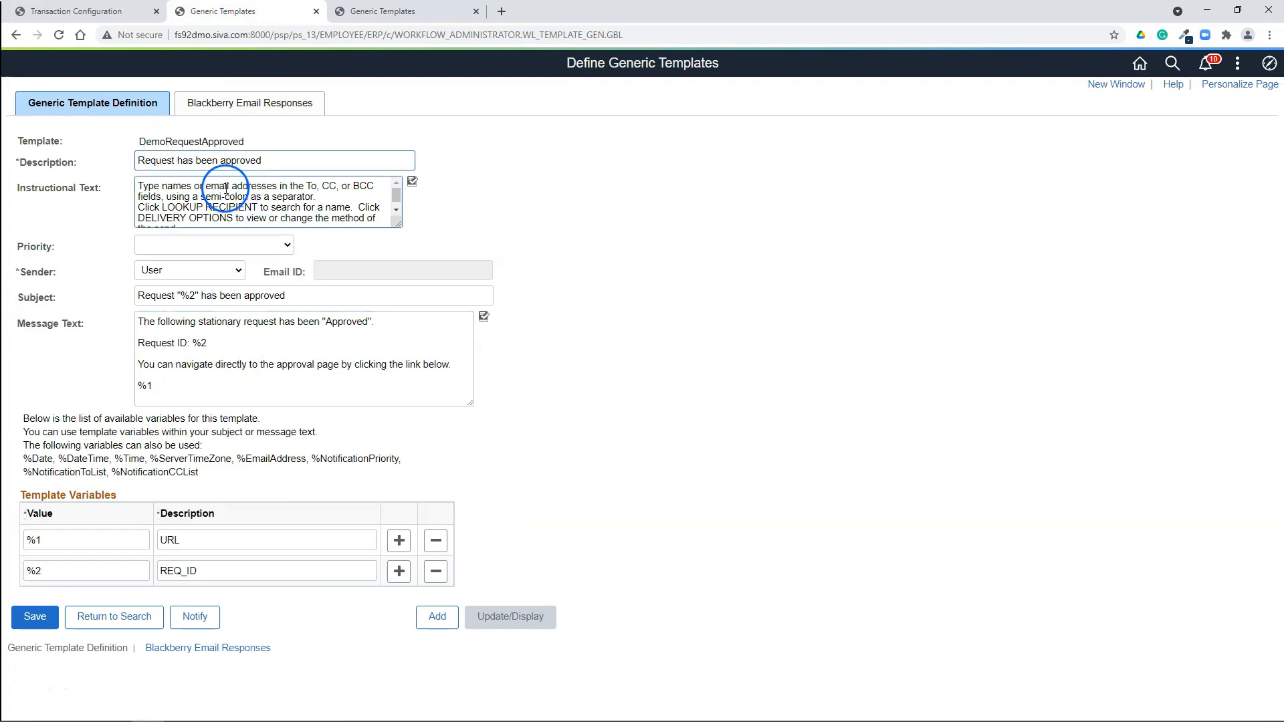
{"action": "left_click", "coordinate": [369, 15]}
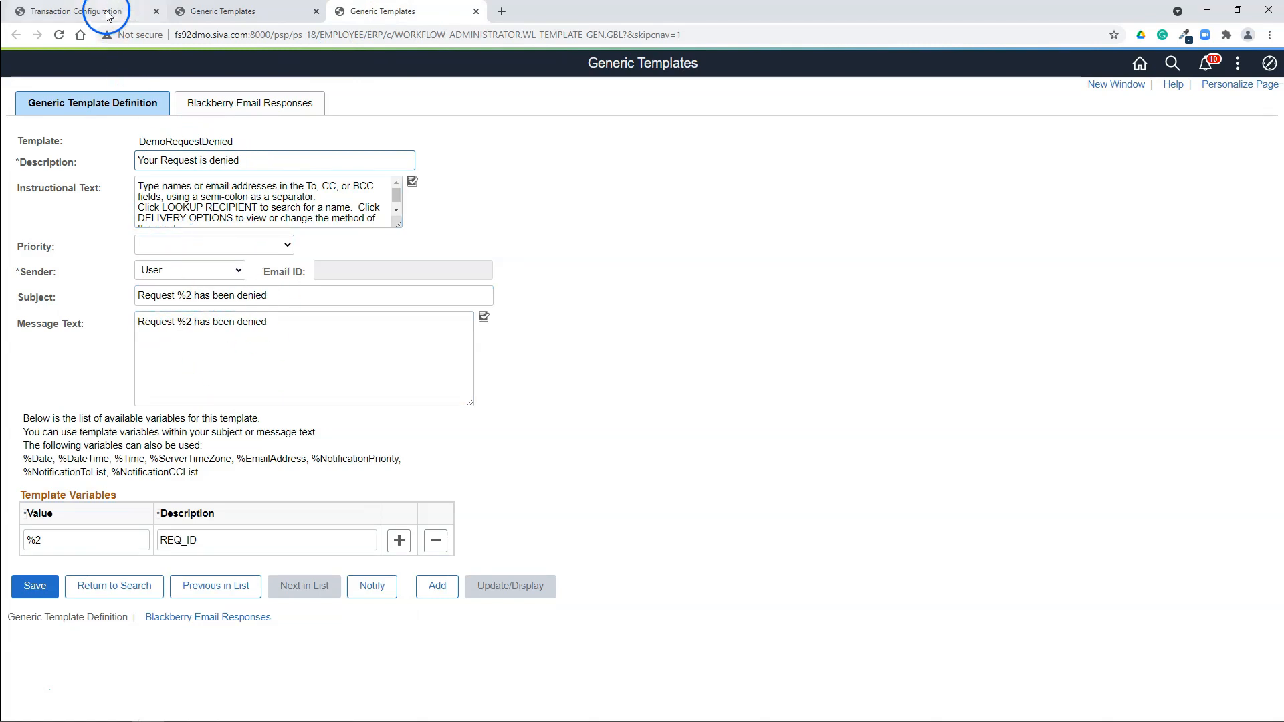
{"action": "left_click", "coordinate": [67, 11]}
{"action": "scroll", "coordinate": [649, 510], "scroll_direction": "up", "scroll_amount": 1}
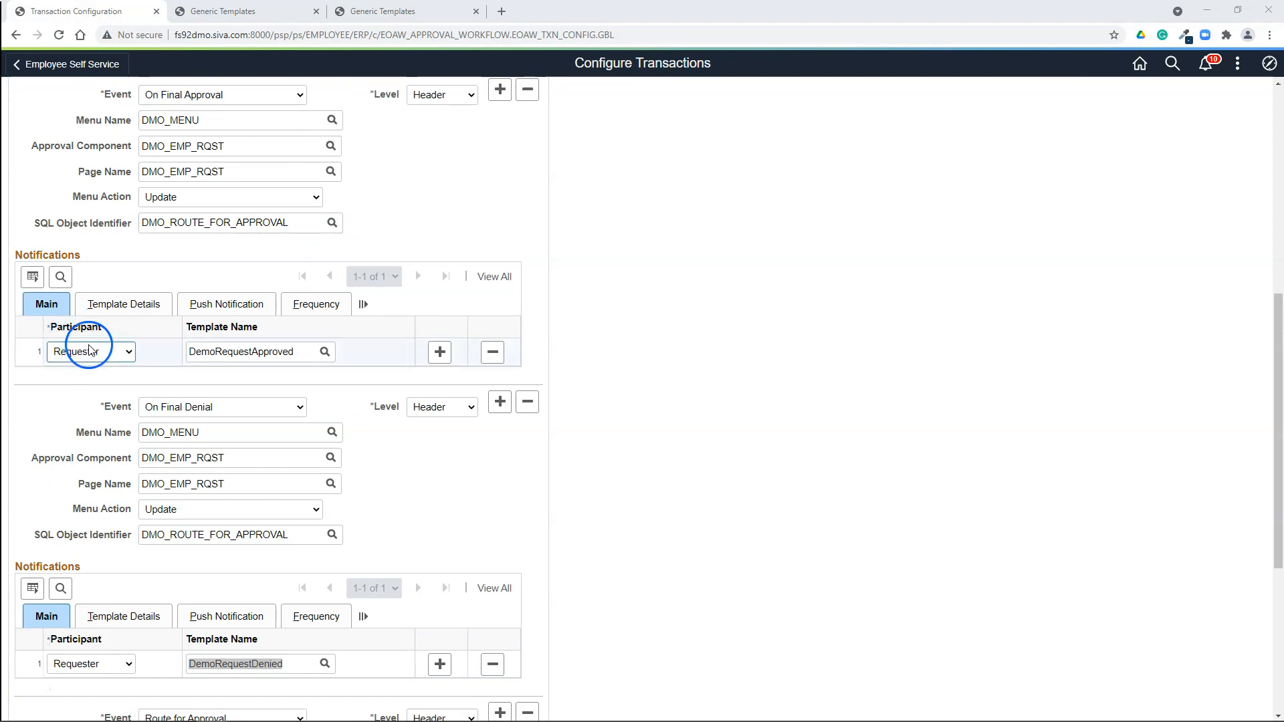
{"action": "scroll", "coordinate": [85, 529], "scroll_direction": "down", "scroll_amount": 2}
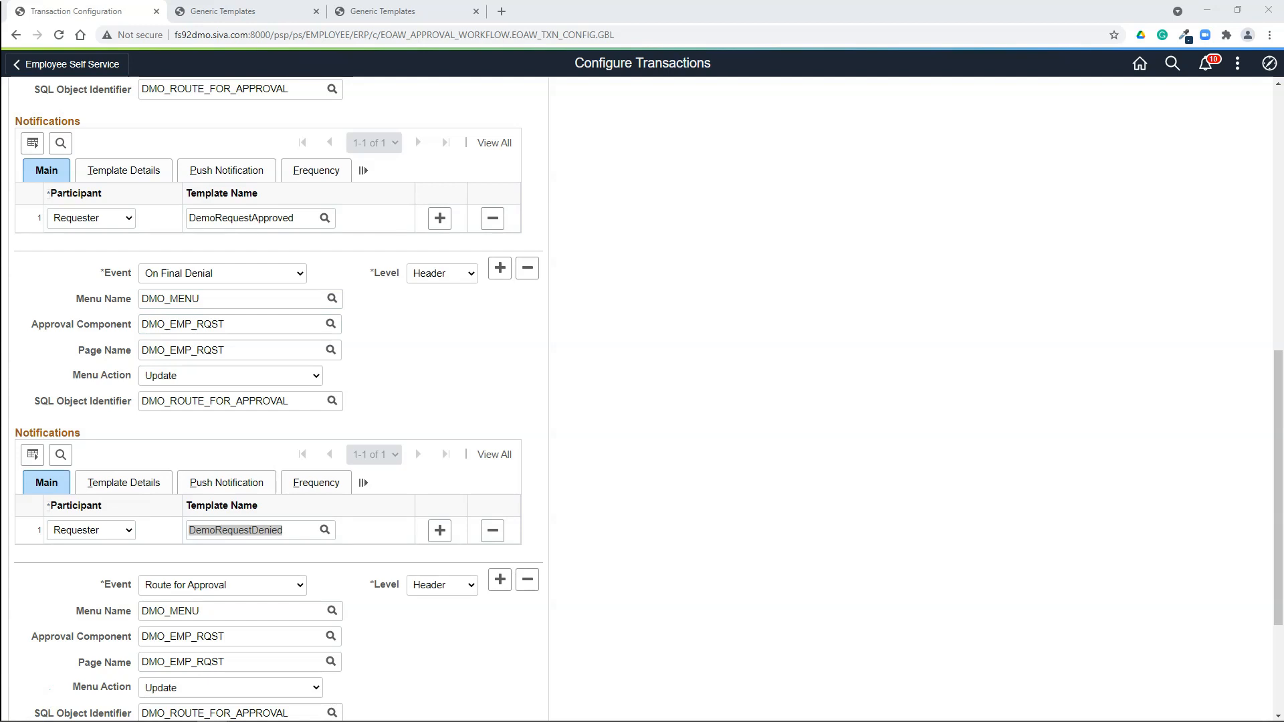
Step: Review the remaining event settings on the Configure Transactions page
{"action": "left_click", "coordinate": [30, 671]}
{"action": "left_click", "coordinate": [748, 485]}
{"action": "scroll", "coordinate": [751, 548], "scroll_direction": "down", "scroll_amount": 4}
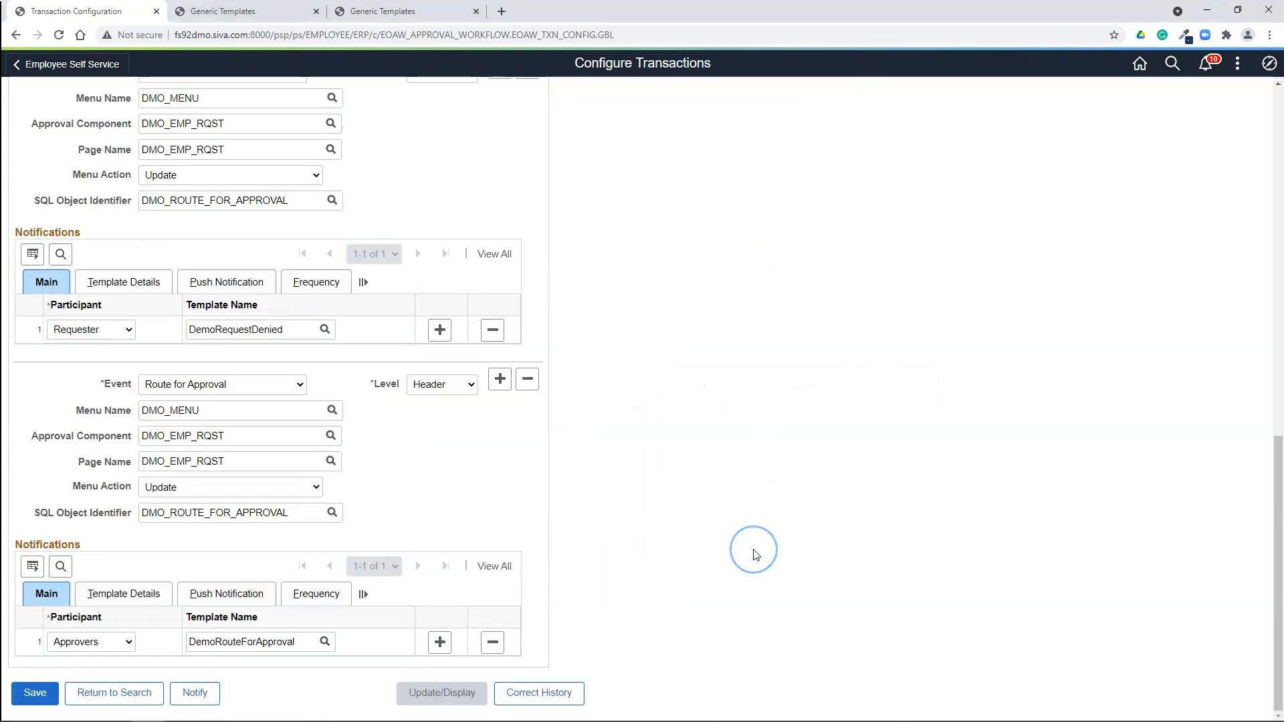
{"action": "scroll", "coordinate": [756, 555], "scroll_direction": "up", "scroll_amount": 8}
{"action": "scroll", "coordinate": [756, 555], "scroll_direction": "up", "scroll_amount": 5}
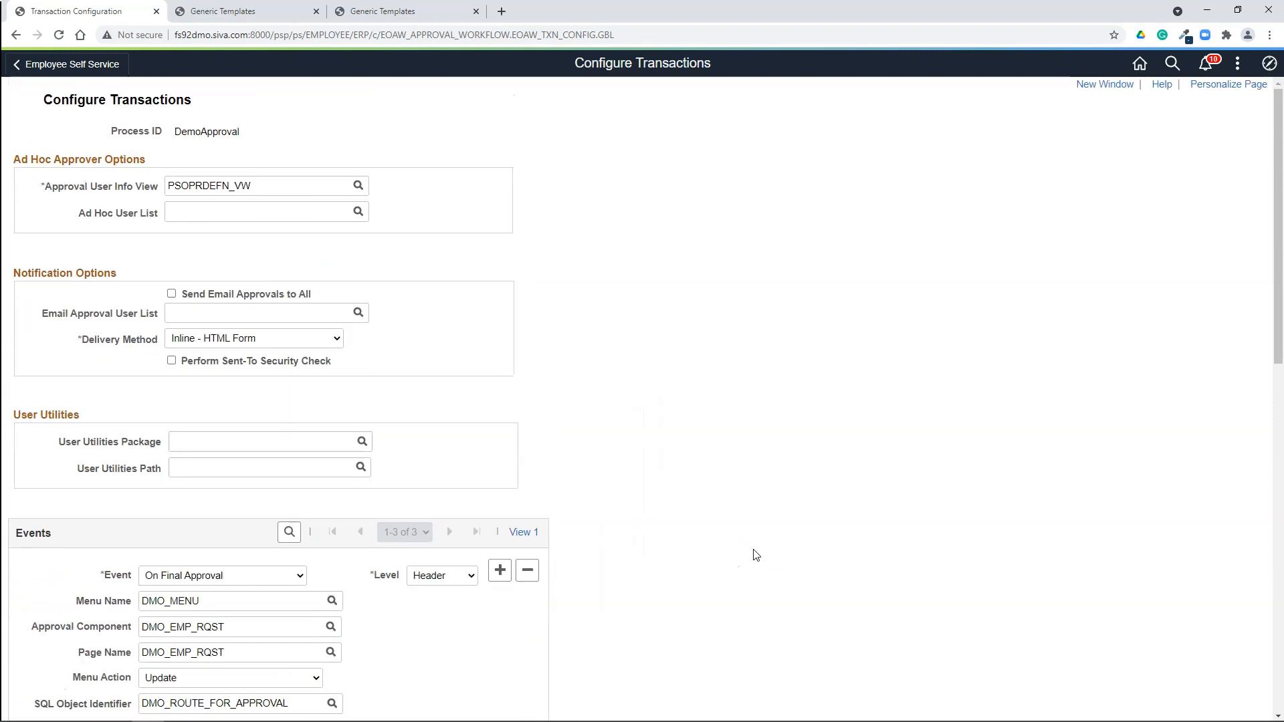
{"action": "left_click", "coordinate": [747, 552]}
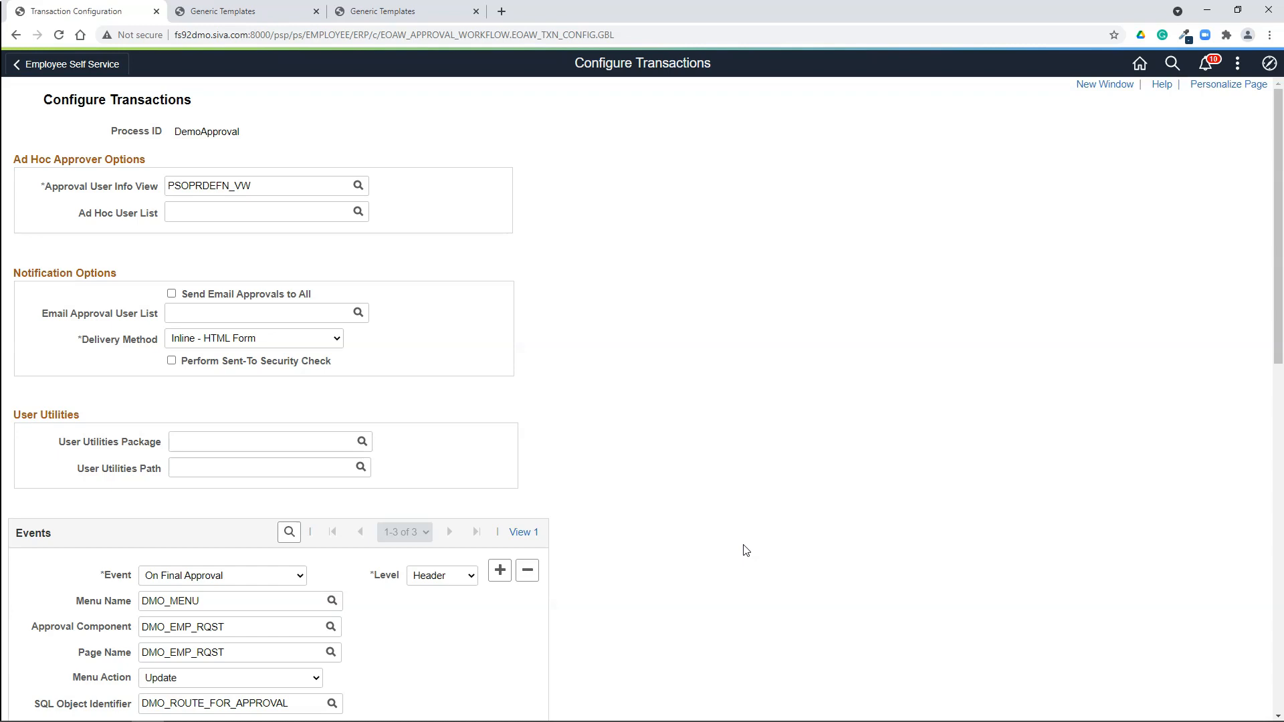
{"action": "left_click", "coordinate": [653, 535]}
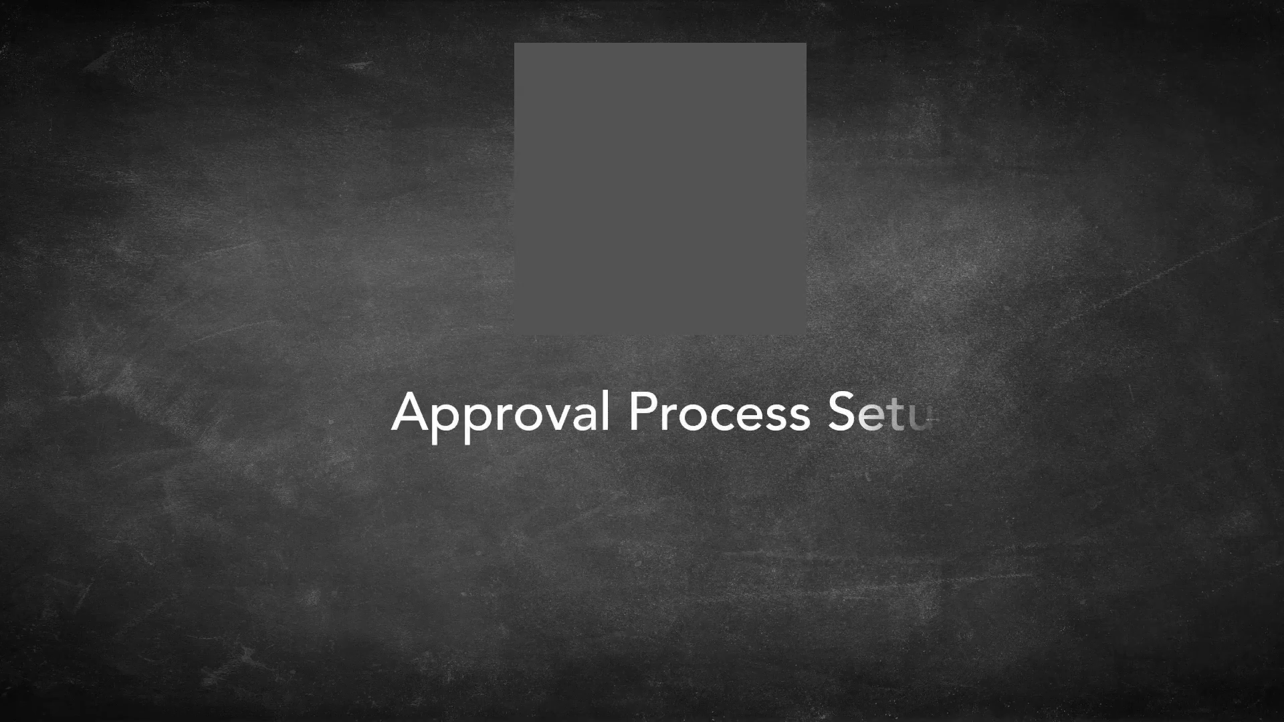
{"action": "left_click", "coordinate": [741, 490]}
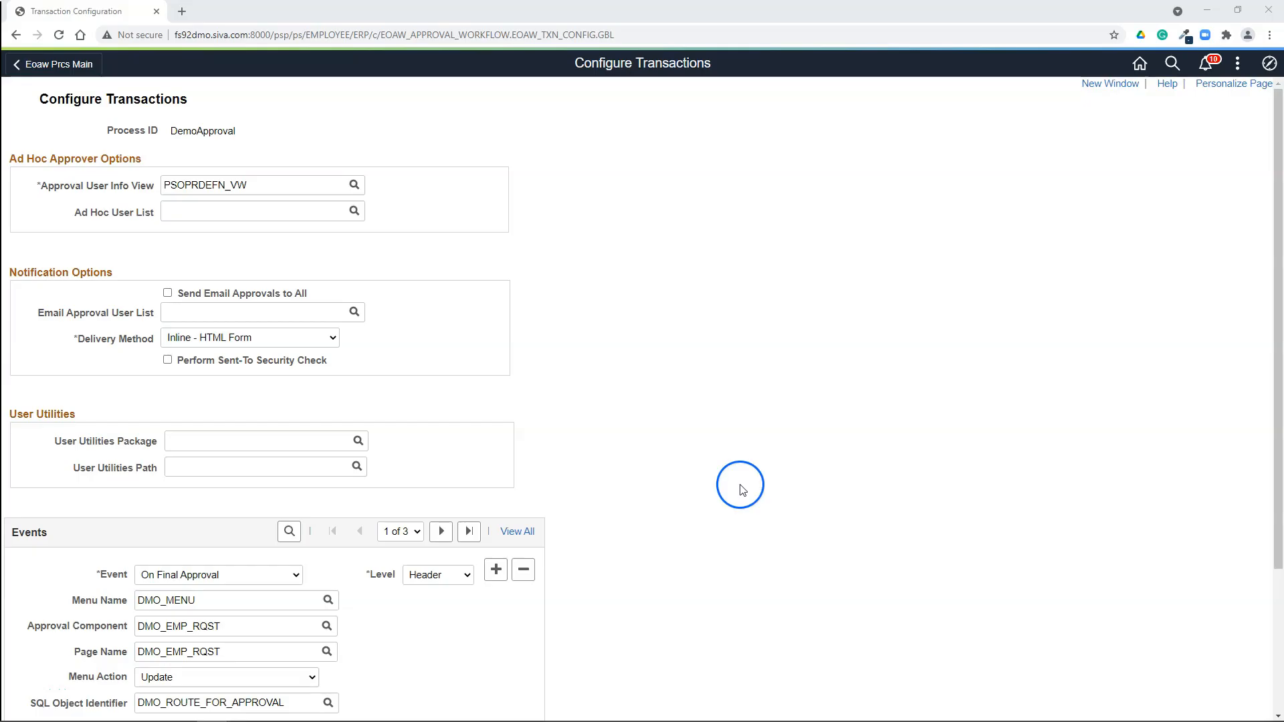
{"action": "left_click", "coordinate": [747, 485]}
Step: Open Approval Process Setup from the Navigator to reach the process definition search
{"action": "left_click", "coordinate": [1270, 63]}
{"action": "left_click", "coordinate": [1178, 251]}
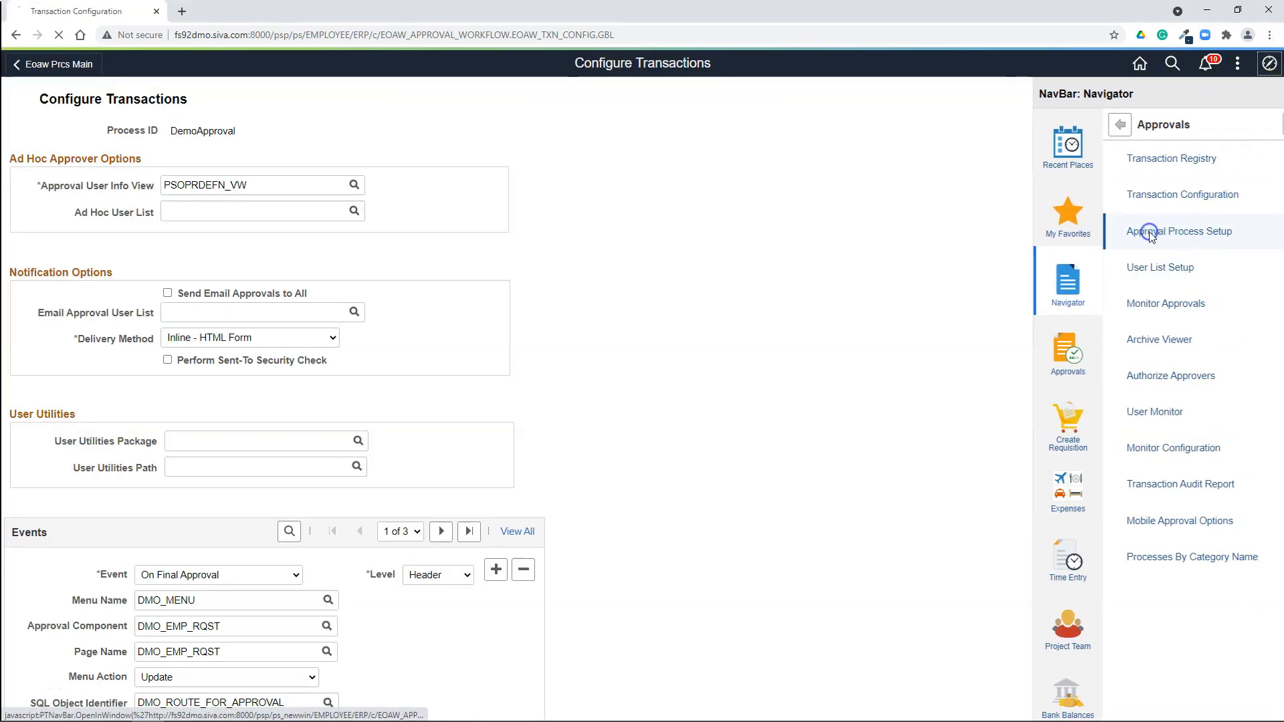
{"action": "left_click", "coordinate": [208, 161]}
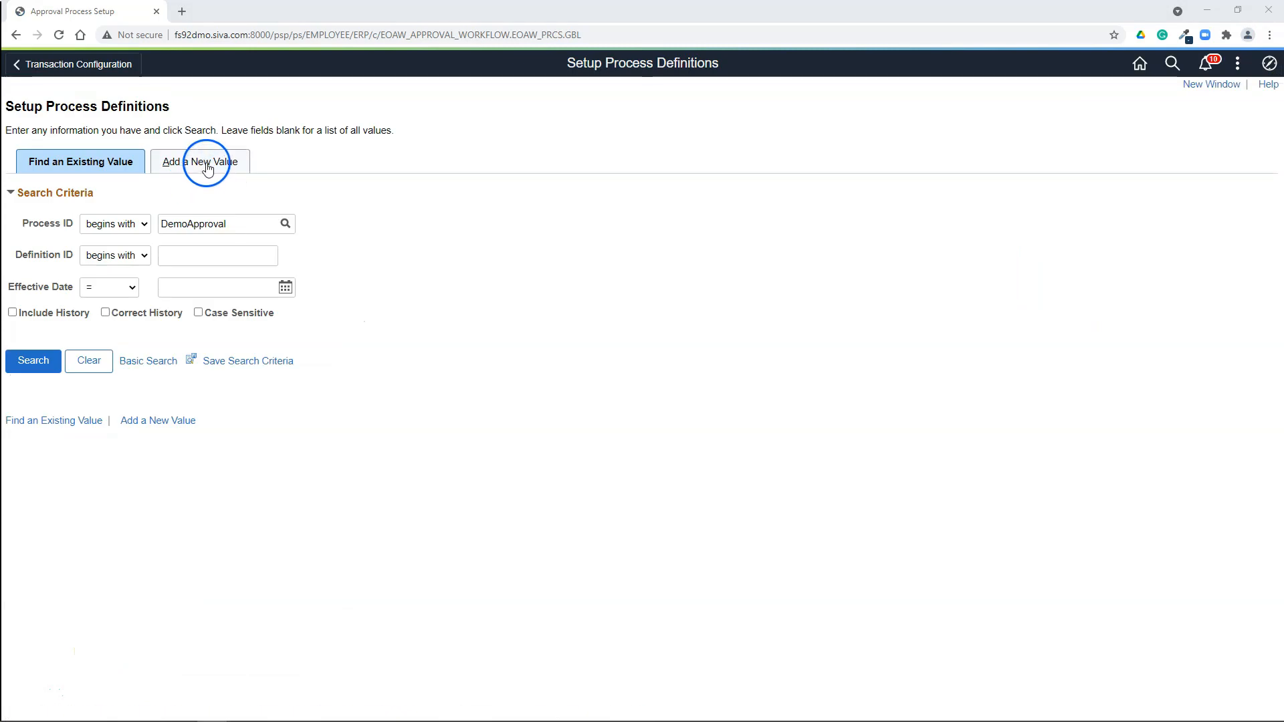
Step: Add DemoApproval definition ID Version1 with effective date 01/01/1900
{"action": "left_click", "coordinate": [146, 232]}
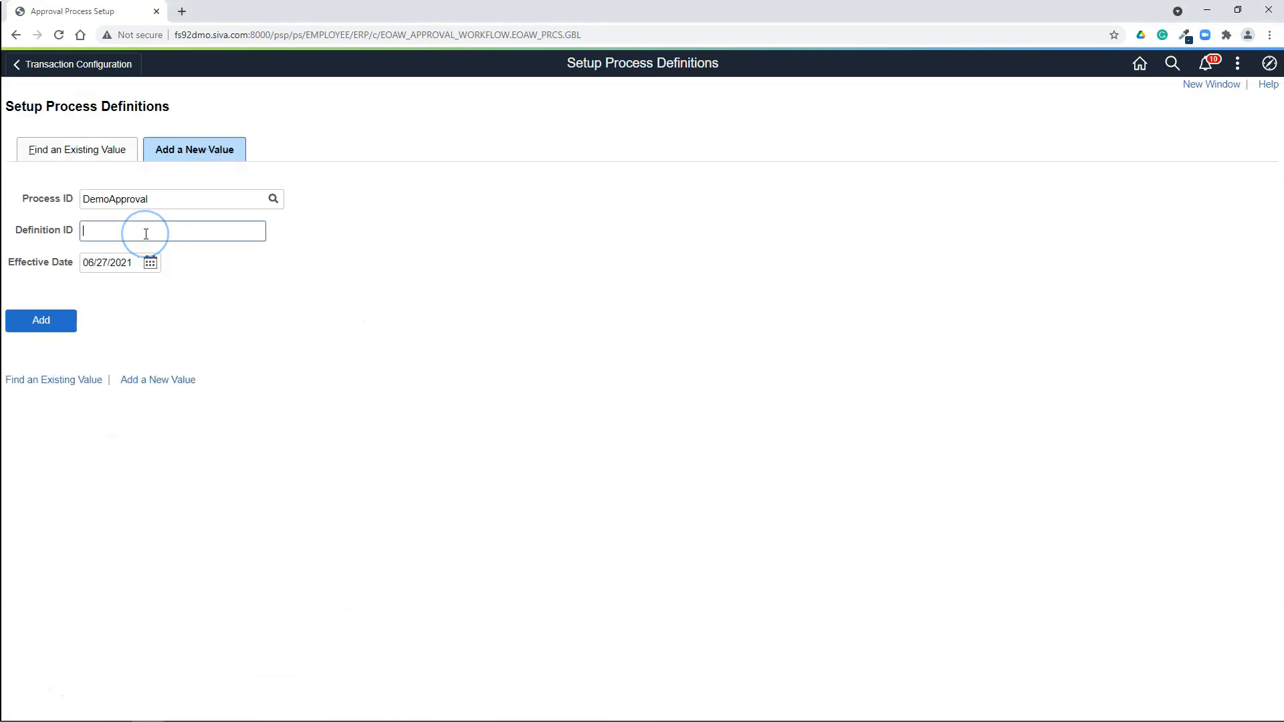
{"action": "left_click_drag", "start_coordinate": [156, 201], "coordinate": [6, 188]}
{"action": "left_click", "coordinate": [127, 232]}
{"action": "type", "text": "Version1"}
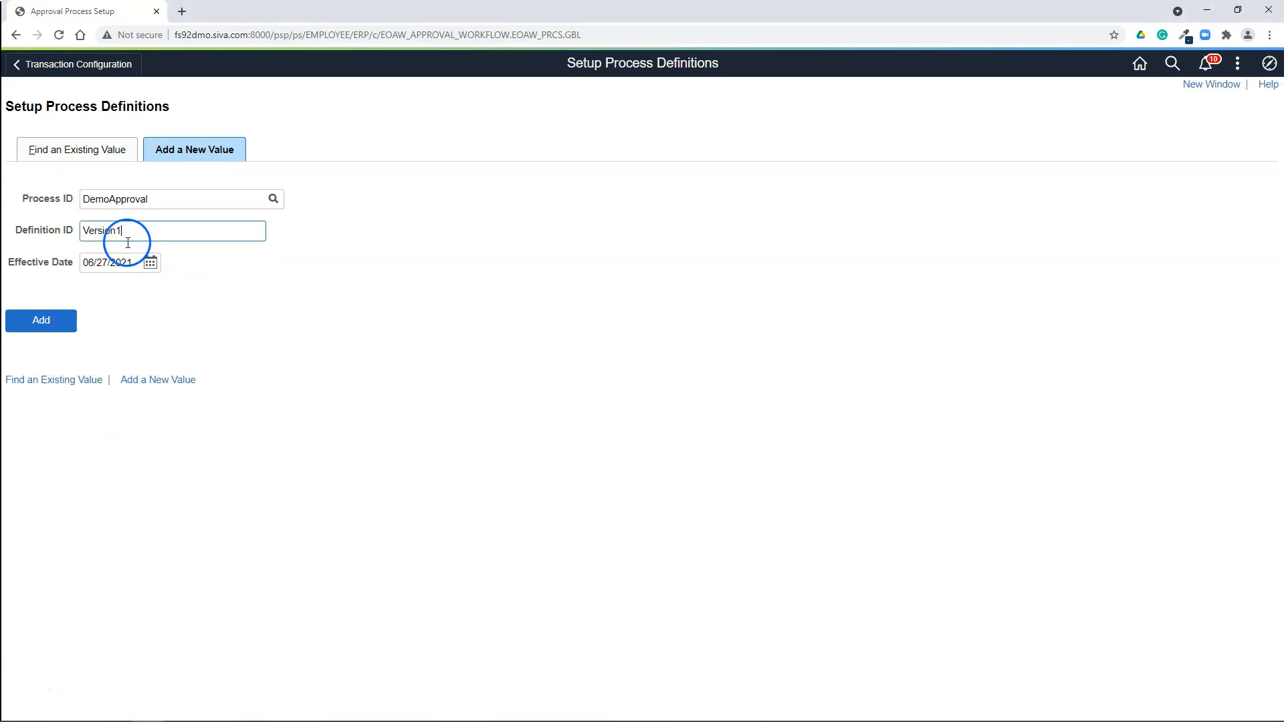
{"action": "key", "text": "Tab"}
{"action": "type", "text": "01/01/1"}
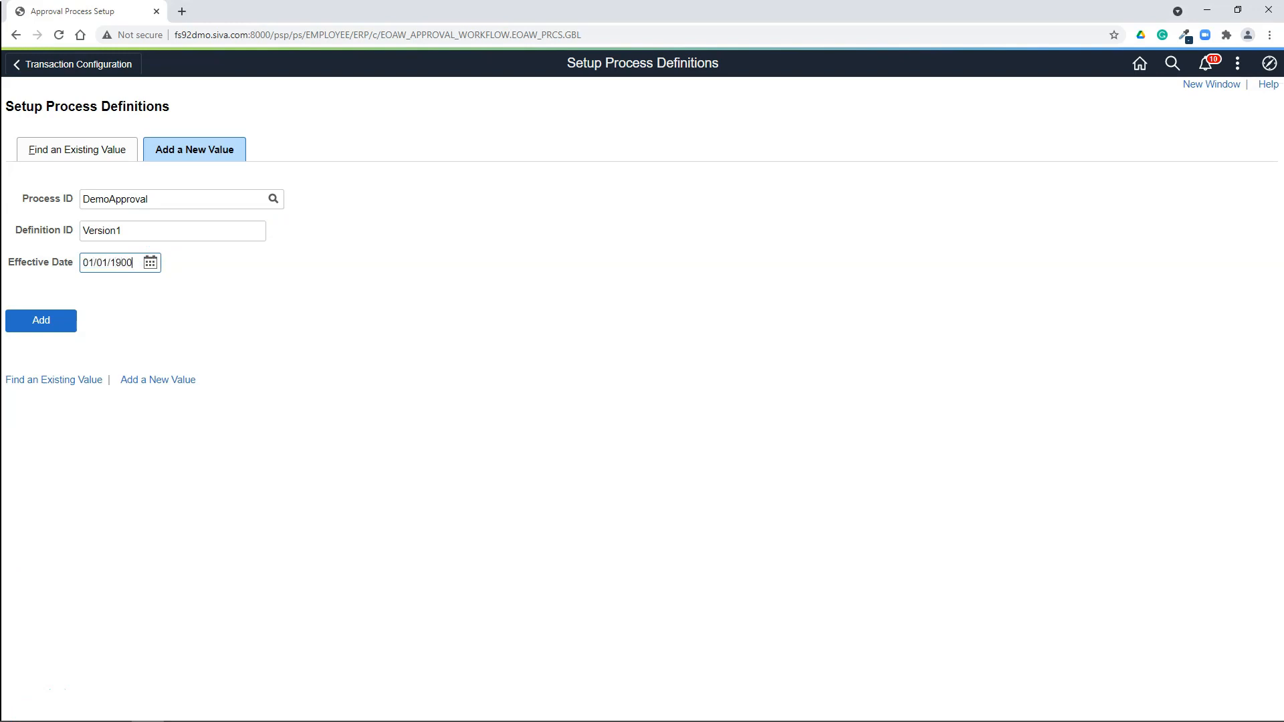
{"action": "left_click", "coordinate": [58, 323]}
{"action": "left_click", "coordinate": [295, 520]}
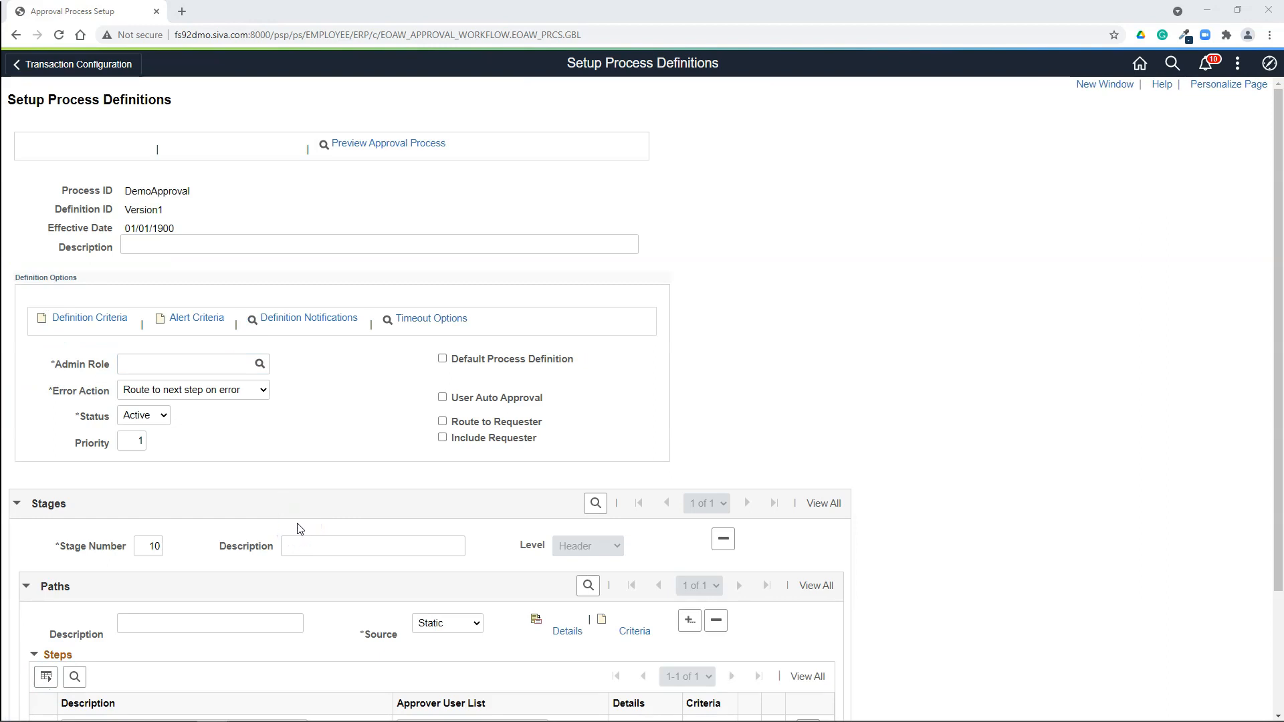
{"action": "left_click", "coordinate": [124, 493]}
{"action": "scroll", "coordinate": [124, 493], "scroll_direction": "down", "scroll_amount": 3}
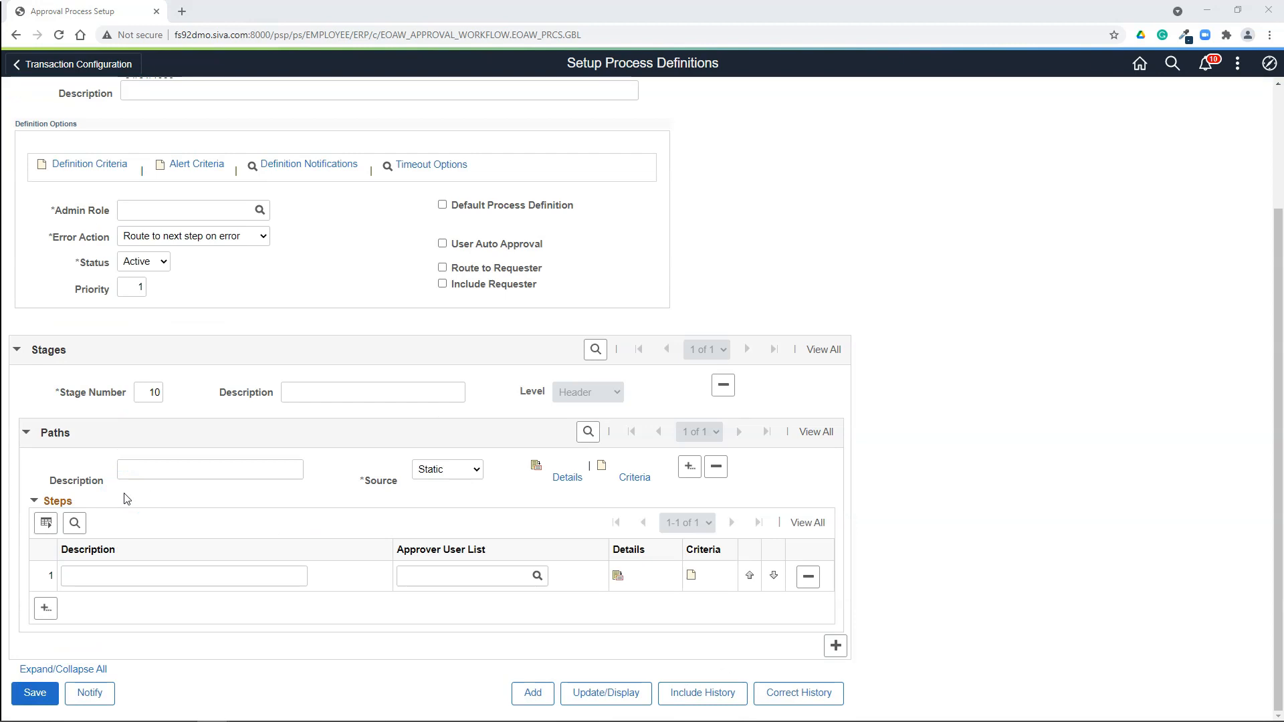
{"action": "left_click", "coordinate": [116, 471]}
{"action": "left_click", "coordinate": [63, 375]}
{"action": "left_click", "coordinate": [85, 411]}
{"action": "double_click", "coordinate": [67, 352]}
{"action": "double_click", "coordinate": [41, 433]}
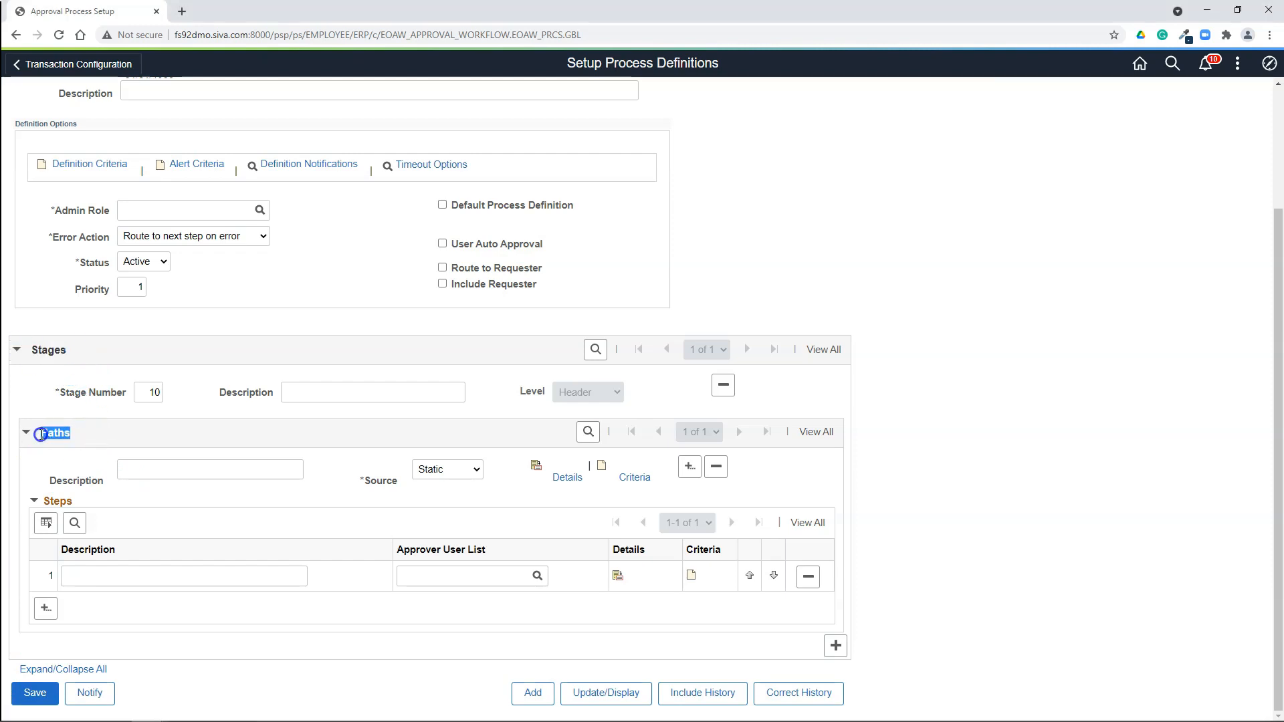
{"action": "double_click", "coordinate": [53, 501]}
{"action": "left_click", "coordinate": [69, 353]}
{"action": "double_click", "coordinate": [81, 352]}
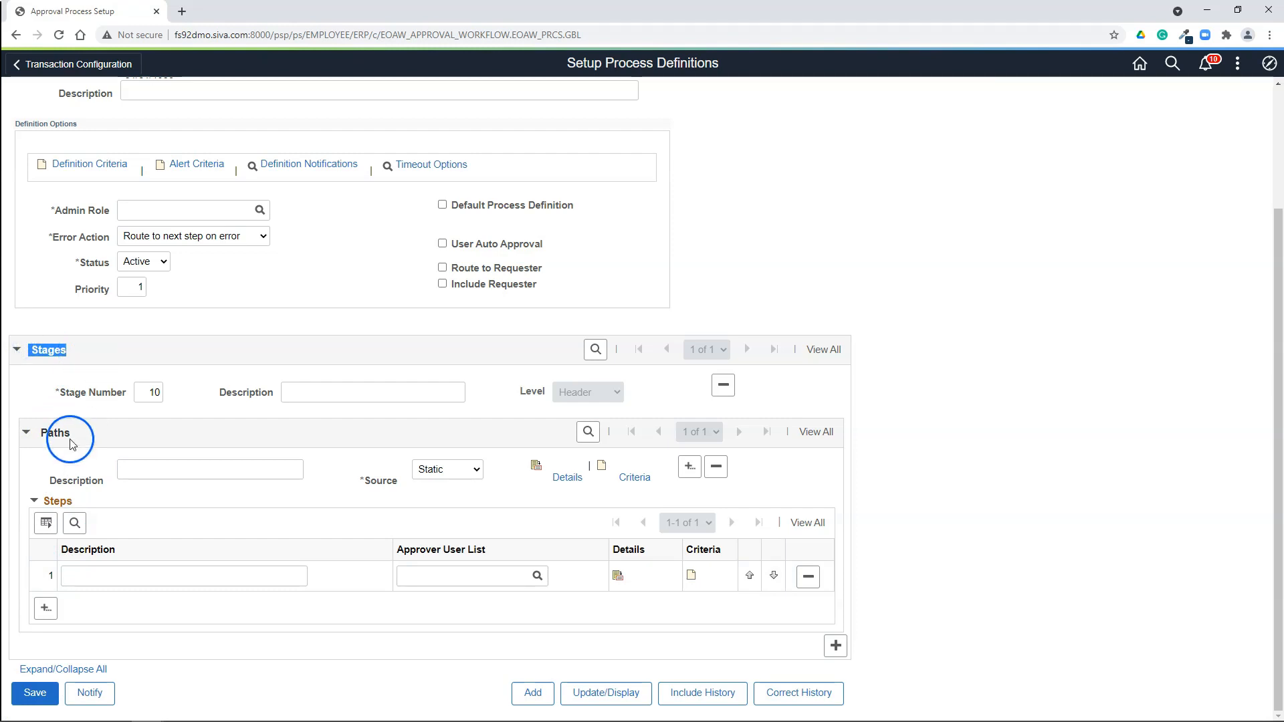
{"action": "double_click", "coordinate": [42, 434]}
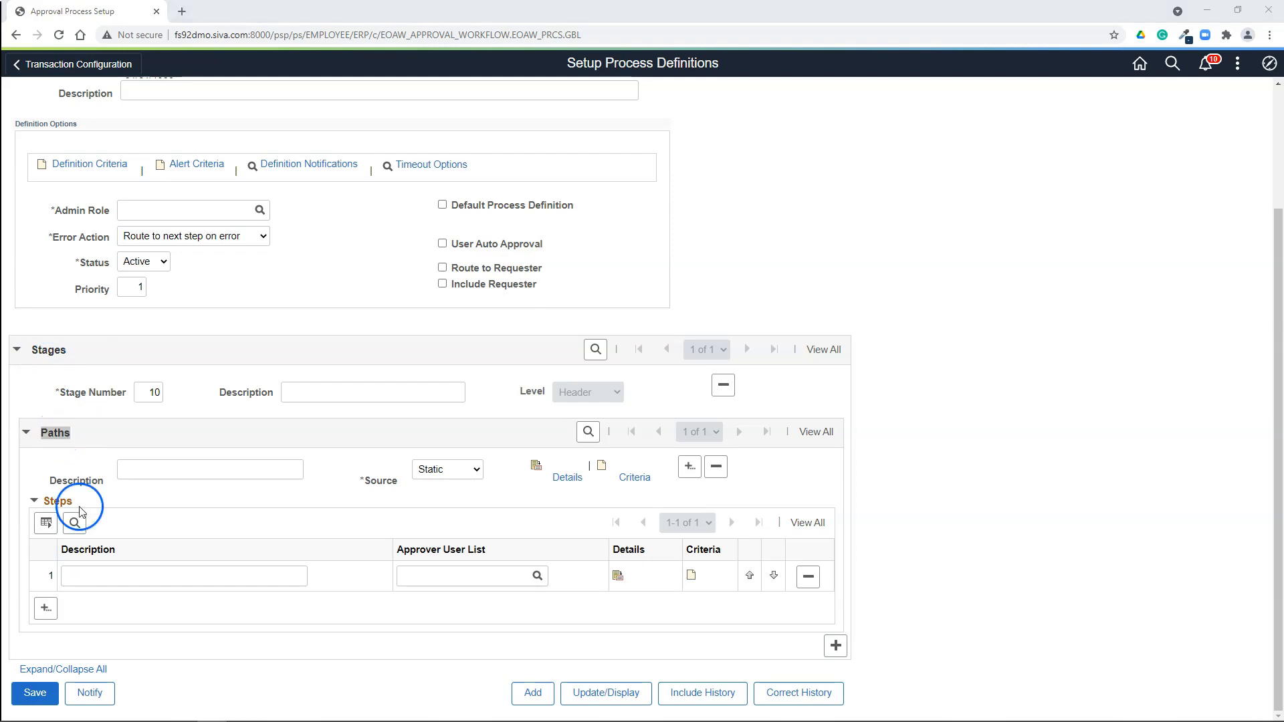
{"action": "left_click", "coordinate": [69, 433]}
{"action": "left_click", "coordinate": [89, 580]}
{"action": "left_click", "coordinate": [444, 577]}
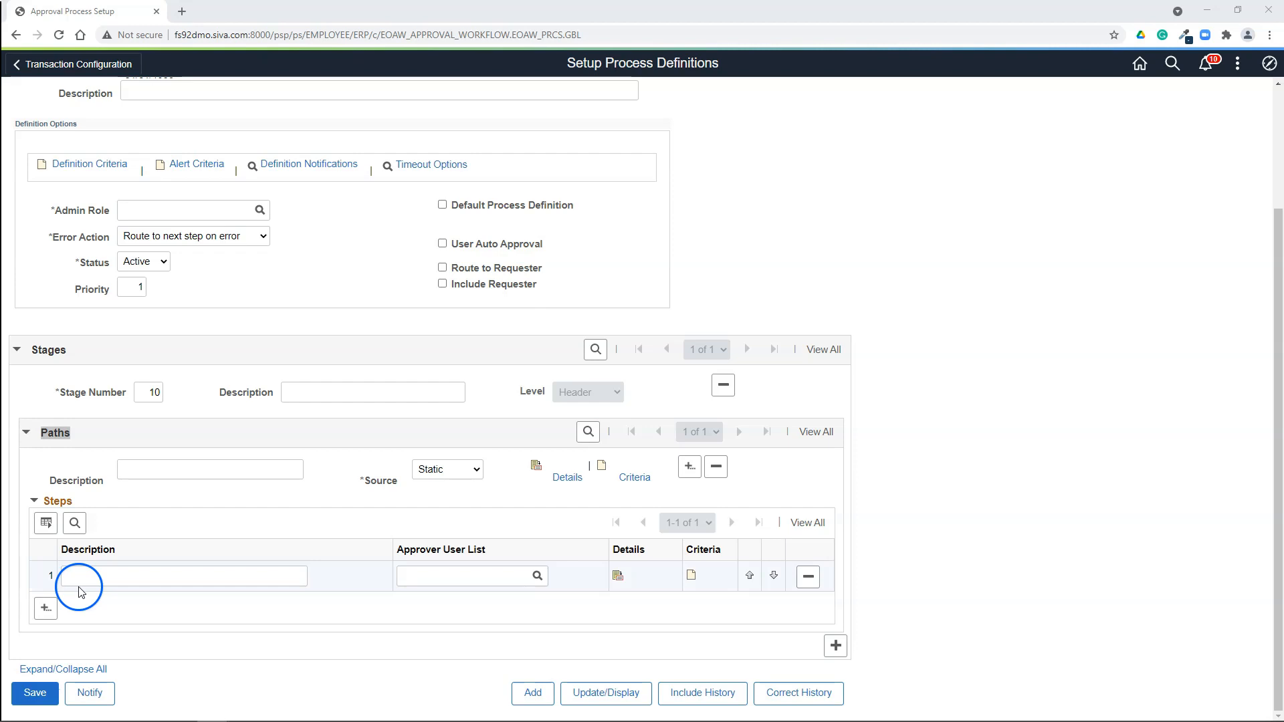
{"action": "left_click", "coordinate": [693, 577]}
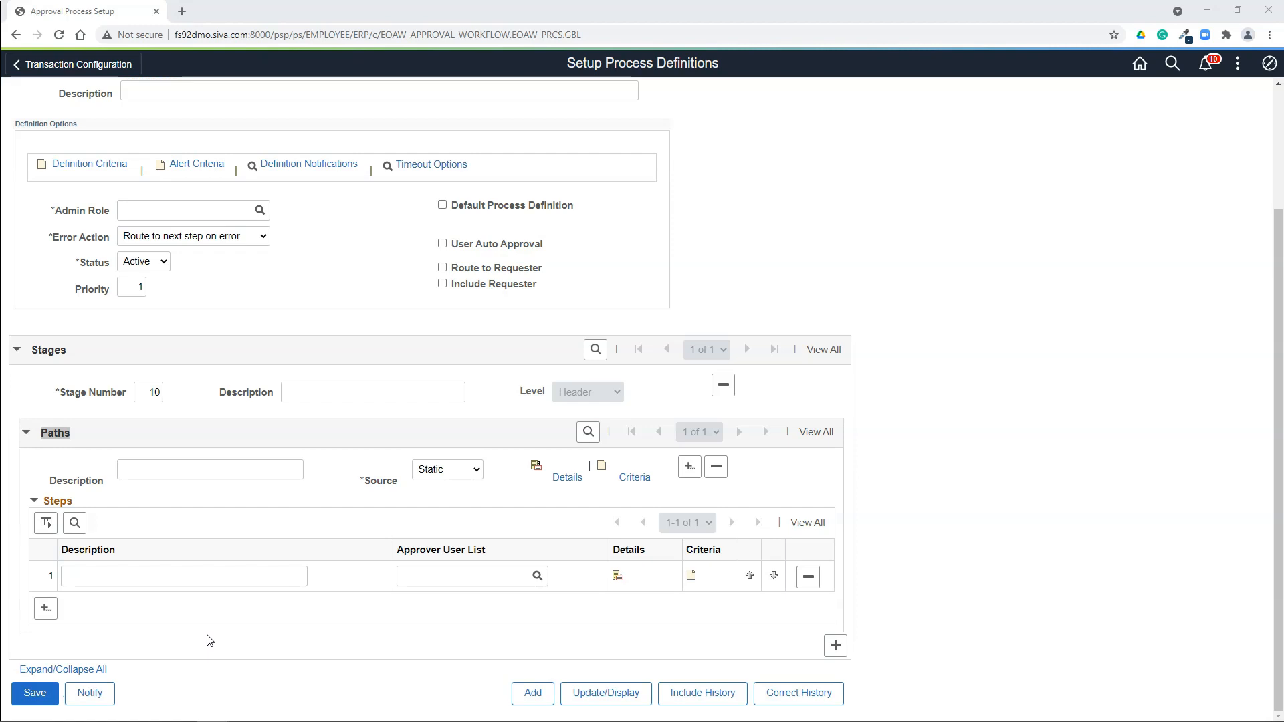
{"action": "left_click", "coordinate": [102, 166]}
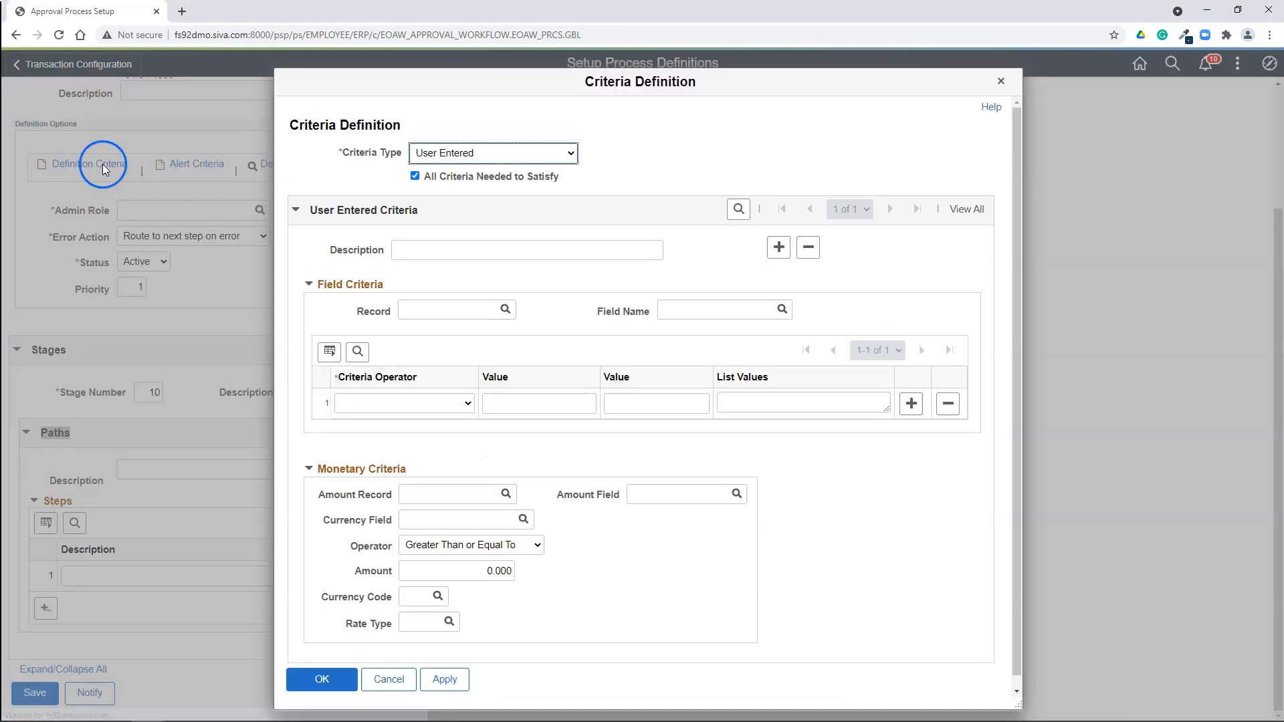
Step: Set both the definition criteria and the alert criteria to Always True
{"action": "left_click", "coordinate": [475, 152]}
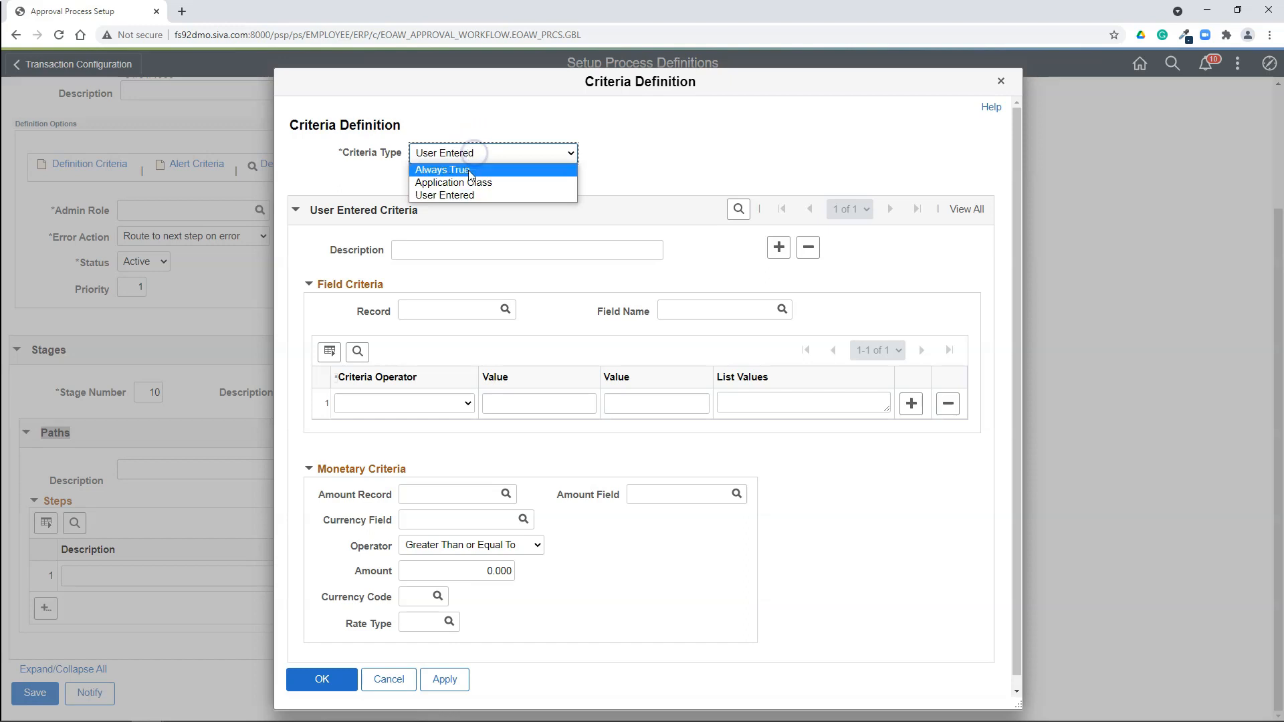
{"action": "left_click", "coordinate": [468, 170]}
{"action": "left_click", "coordinate": [396, 553]}
{"action": "left_click", "coordinate": [432, 431]}
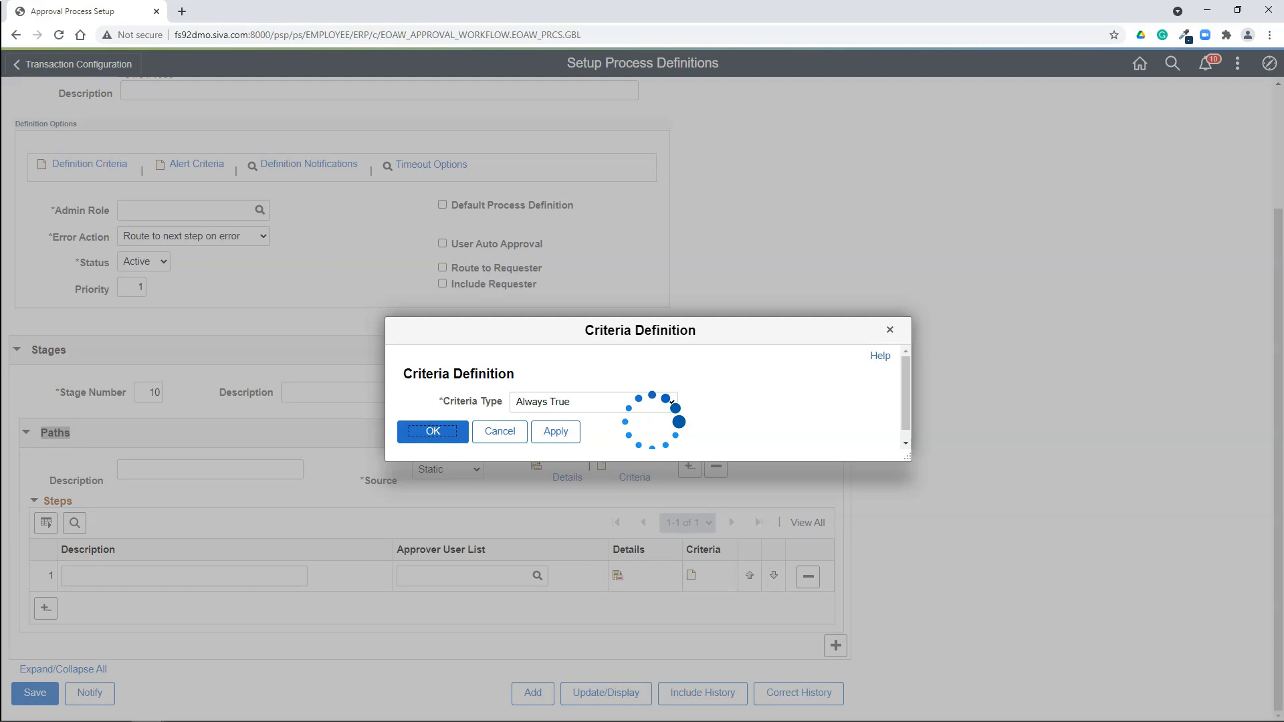
{"action": "left_click", "coordinate": [180, 318]}
{"action": "left_click", "coordinate": [436, 152]}
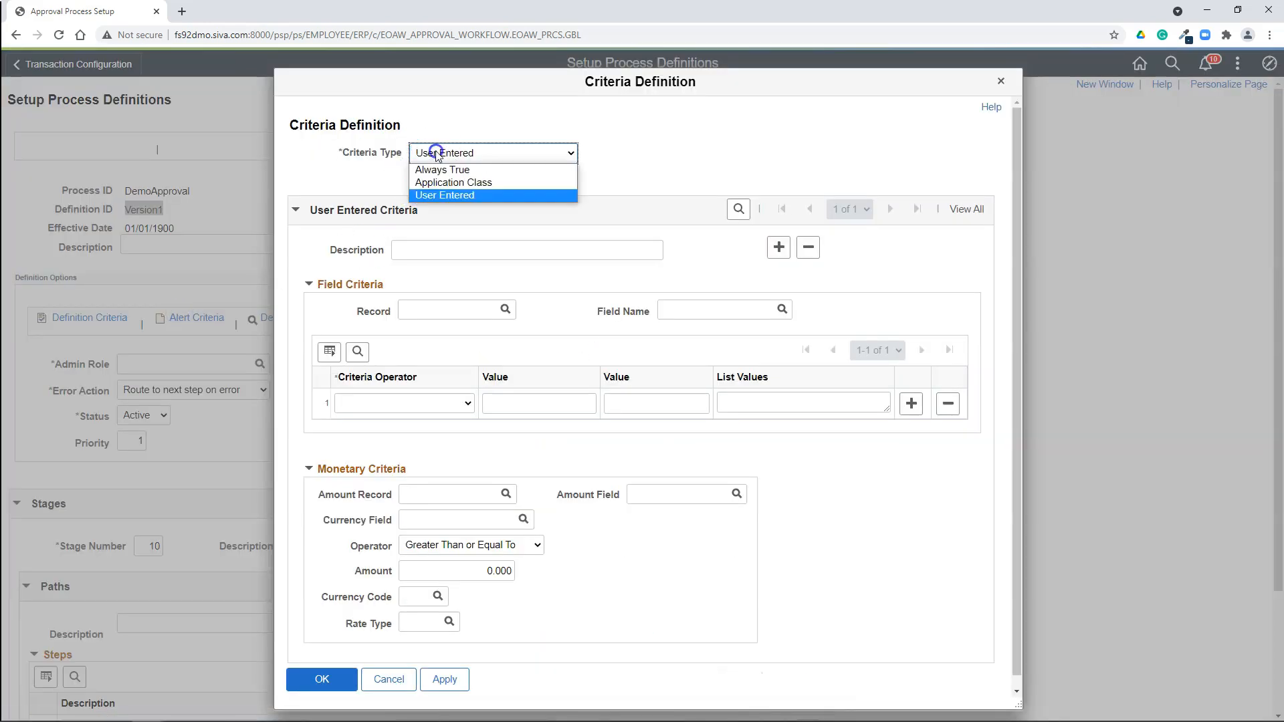
{"action": "left_click", "coordinate": [438, 167]}
{"action": "left_click", "coordinate": [410, 543]}
{"action": "left_click", "coordinate": [435, 436]}
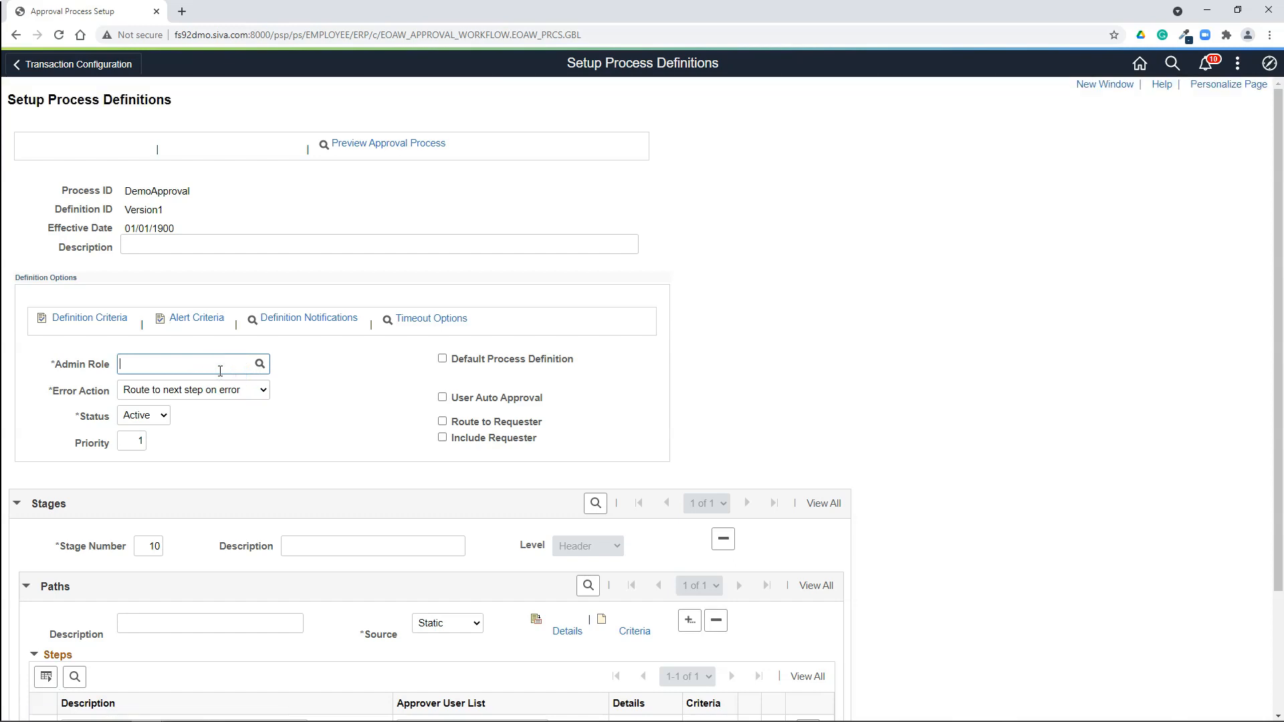
Step: Set the definition's Admin Role to ADMINISTRATOR
{"action": "type", "text": "administ"}
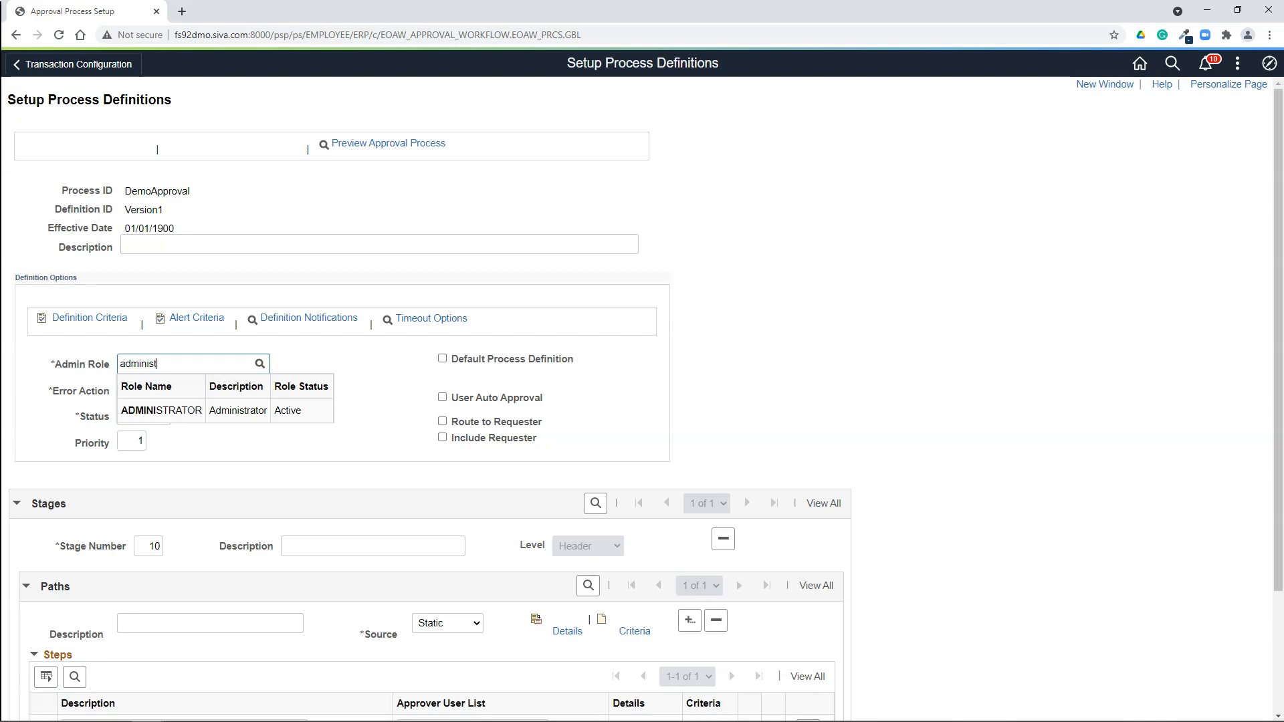
{"action": "left_click", "coordinate": [172, 410]}
{"action": "scroll", "coordinate": [301, 508], "scroll_direction": "down", "scroll_amount": 2}
{"action": "left_click", "coordinate": [303, 597]}
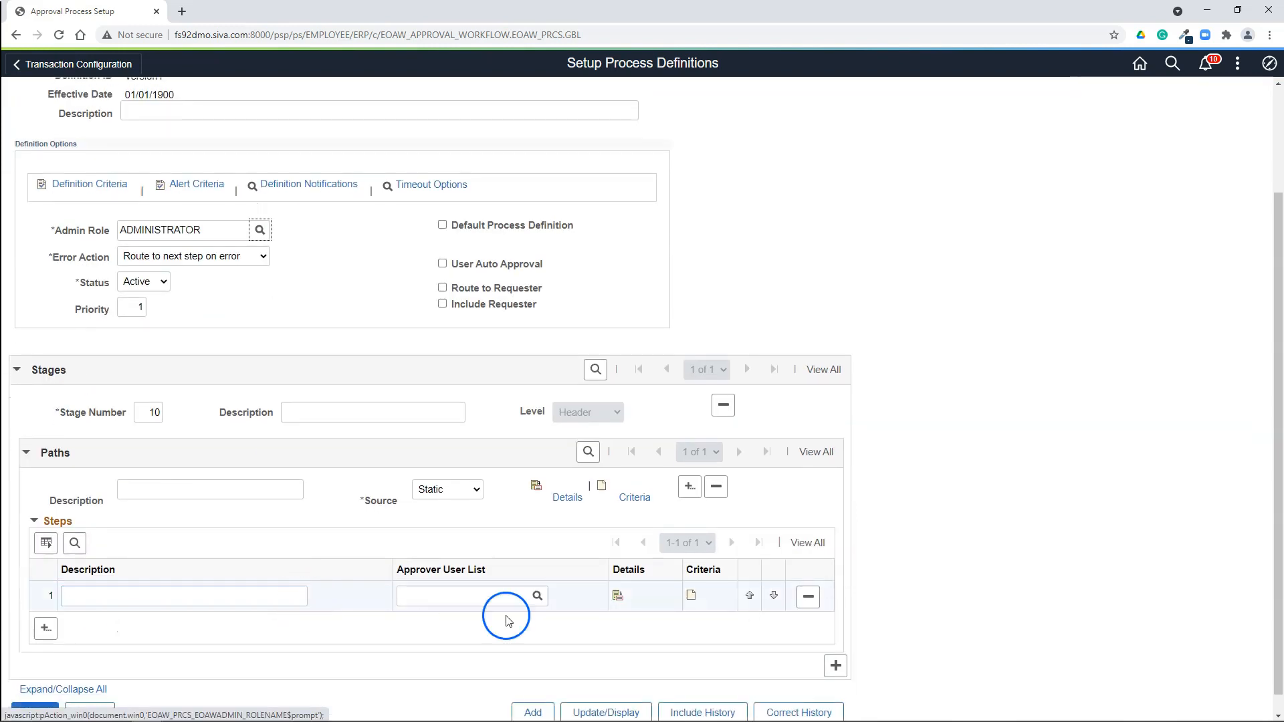
{"action": "left_click", "coordinate": [632, 497]}
Step: Choose Always True as the approval path's Criteria Type and confirm it
{"action": "left_click", "coordinate": [448, 166]}
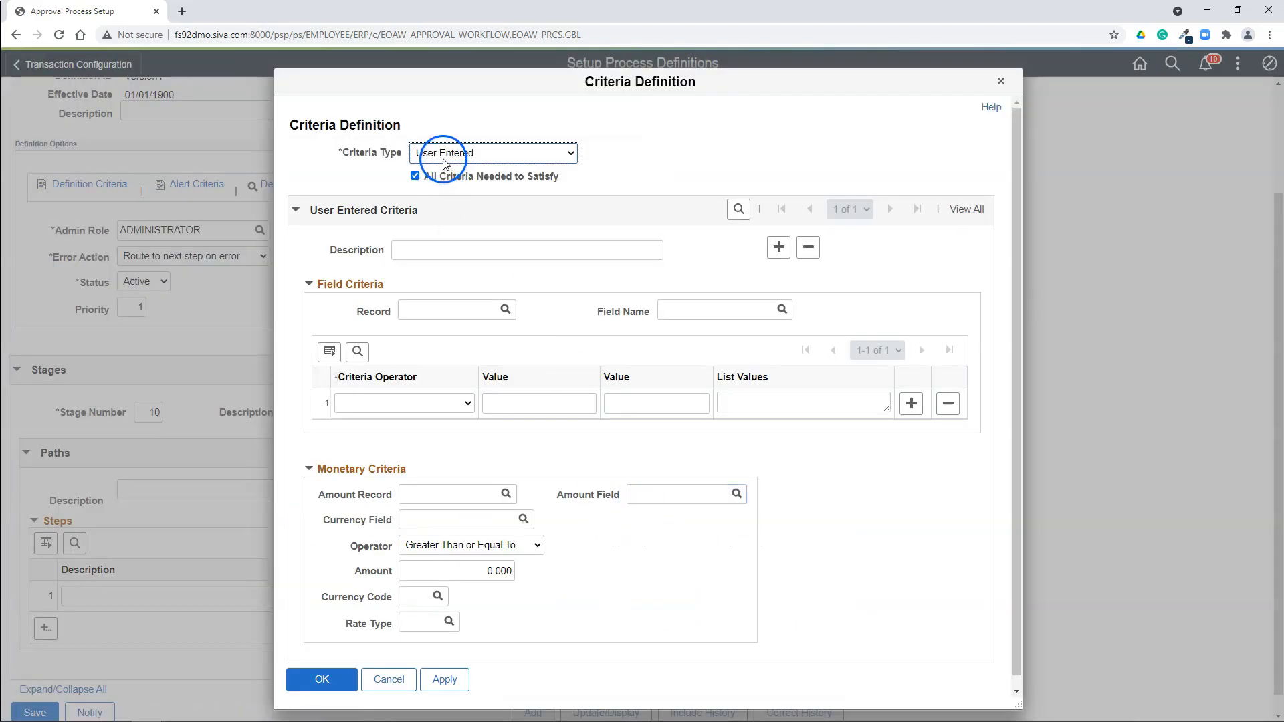
{"action": "left_click", "coordinate": [448, 167]}
{"action": "left_click", "coordinate": [433, 431]}
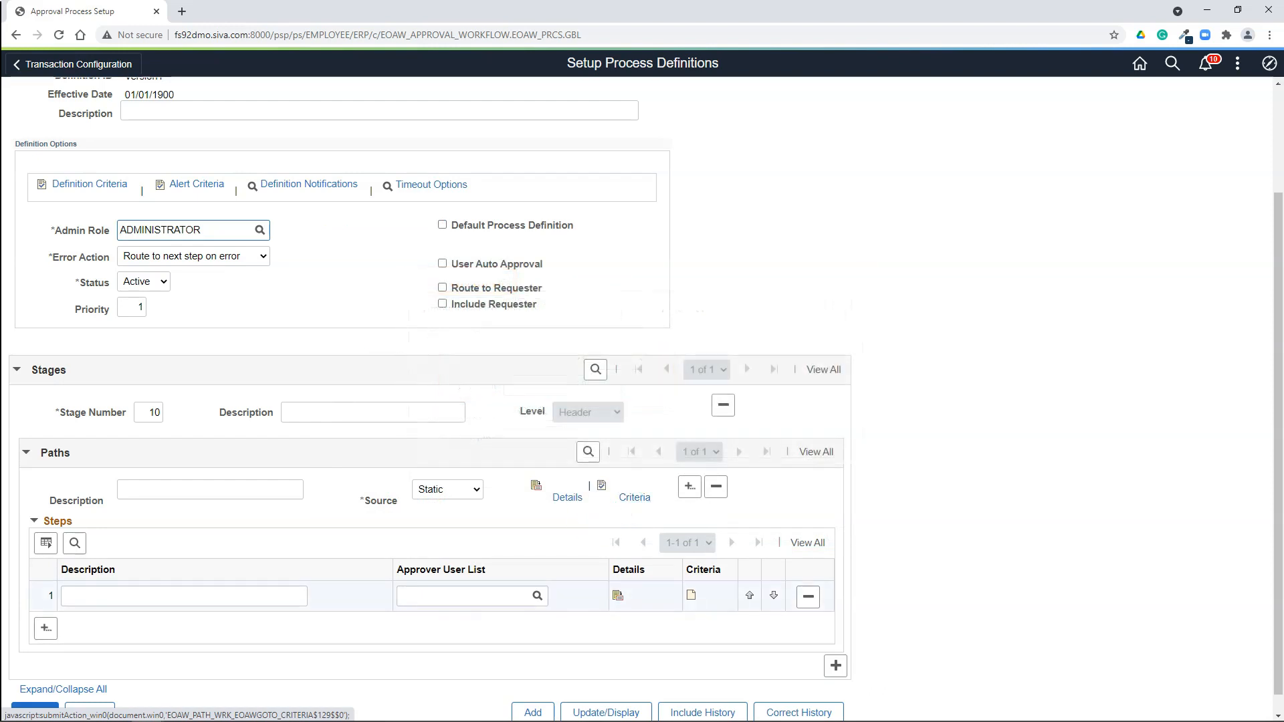
{"action": "left_click", "coordinate": [46, 629]}
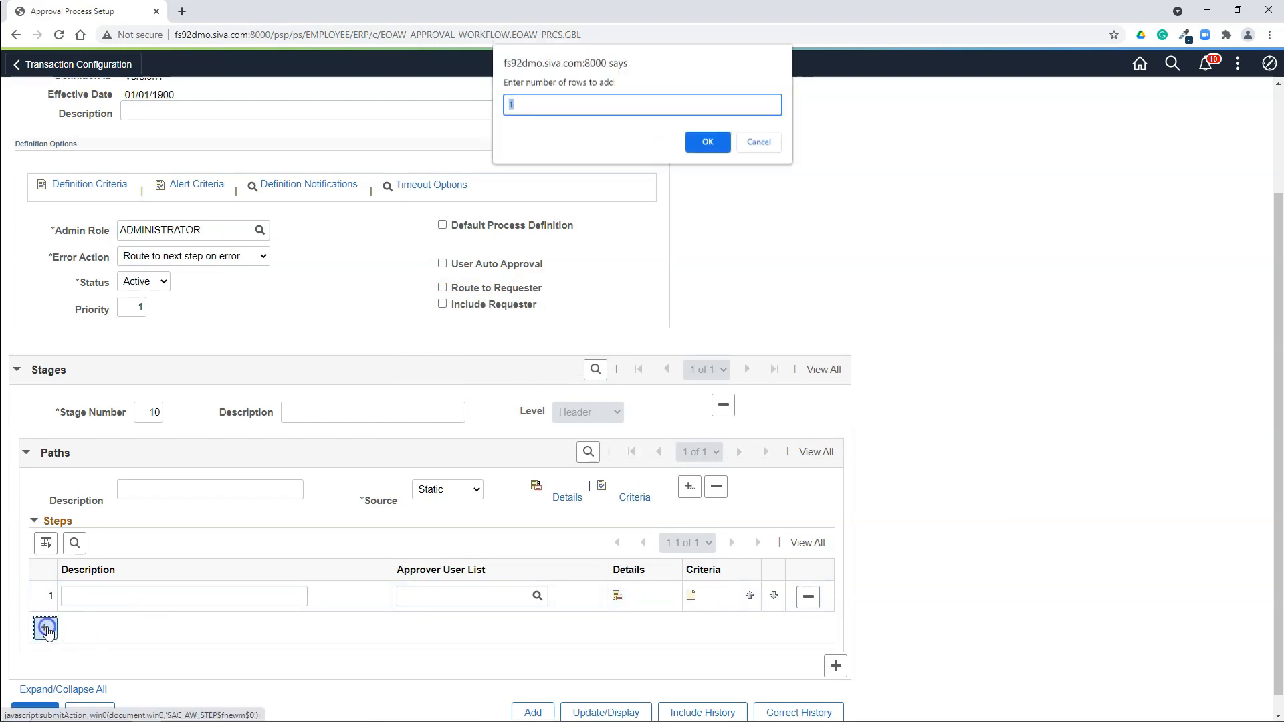
Step: Add two approver step rows and assign the DmoSupervisors user list to step 1
{"action": "type", "text": "2"}
{"action": "left_click", "coordinate": [706, 143]}
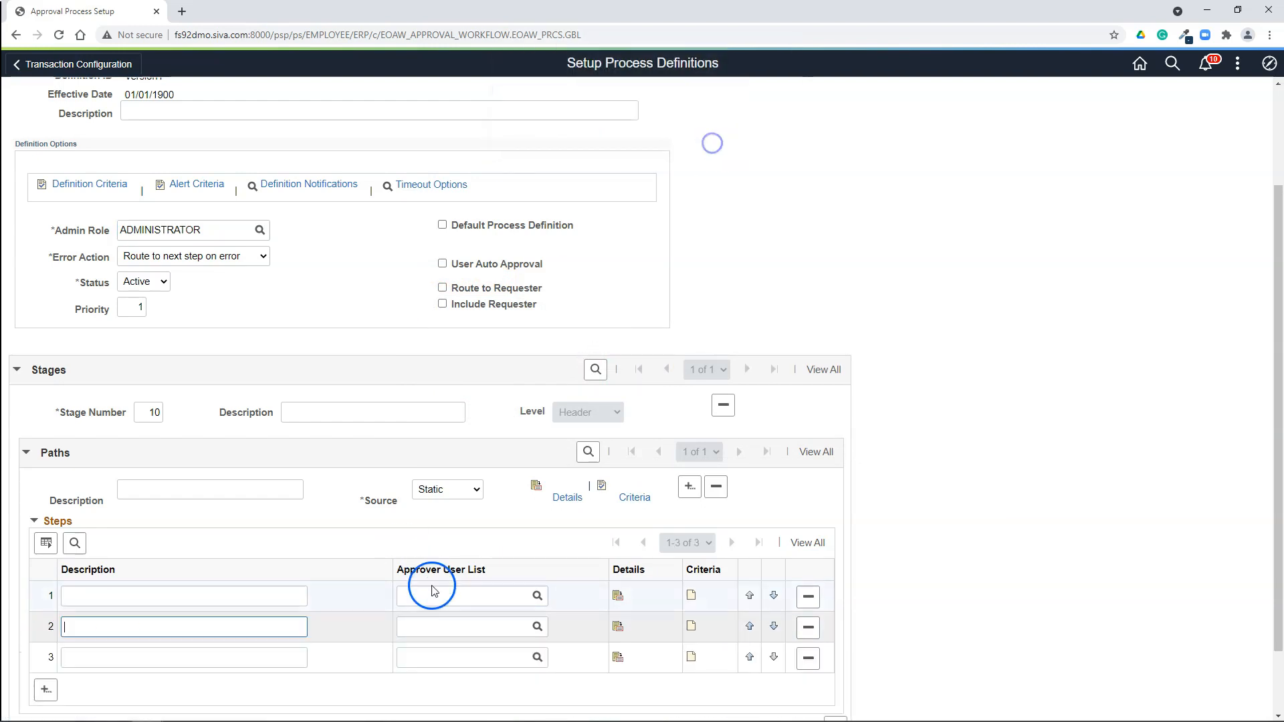
{"action": "left_click", "coordinate": [537, 597]}
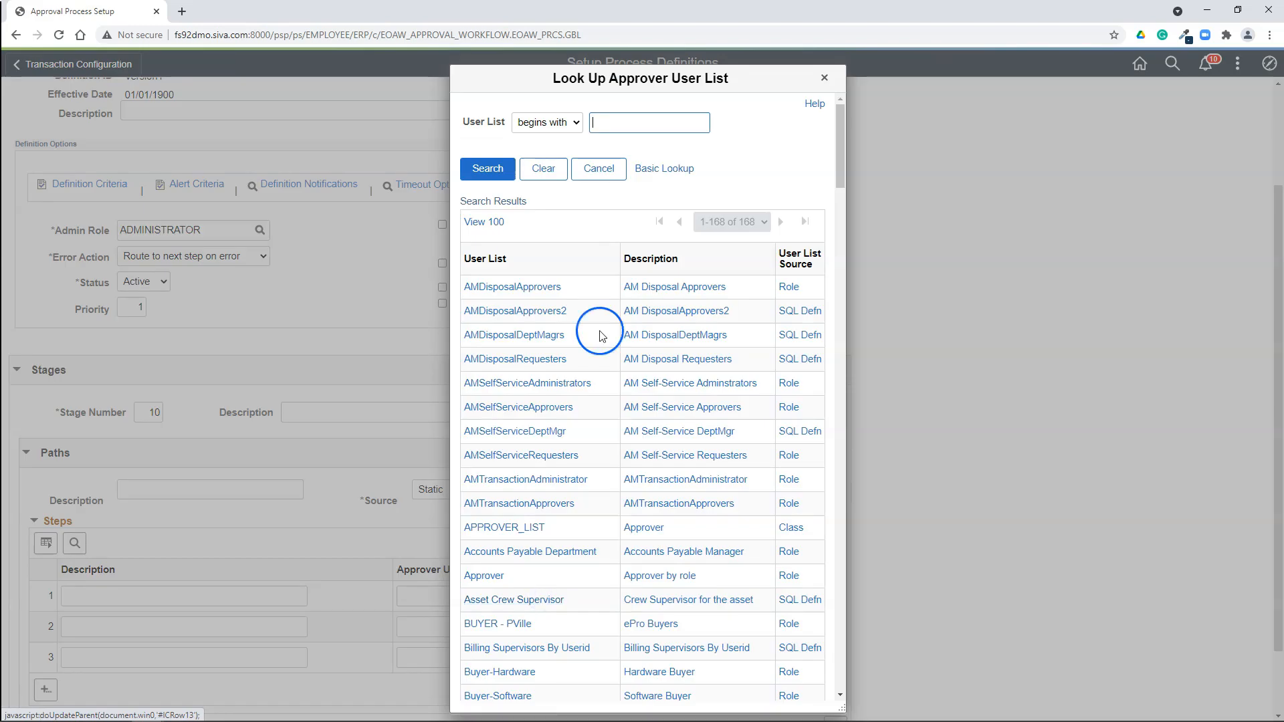
{"action": "type", "text": "Dmo"}
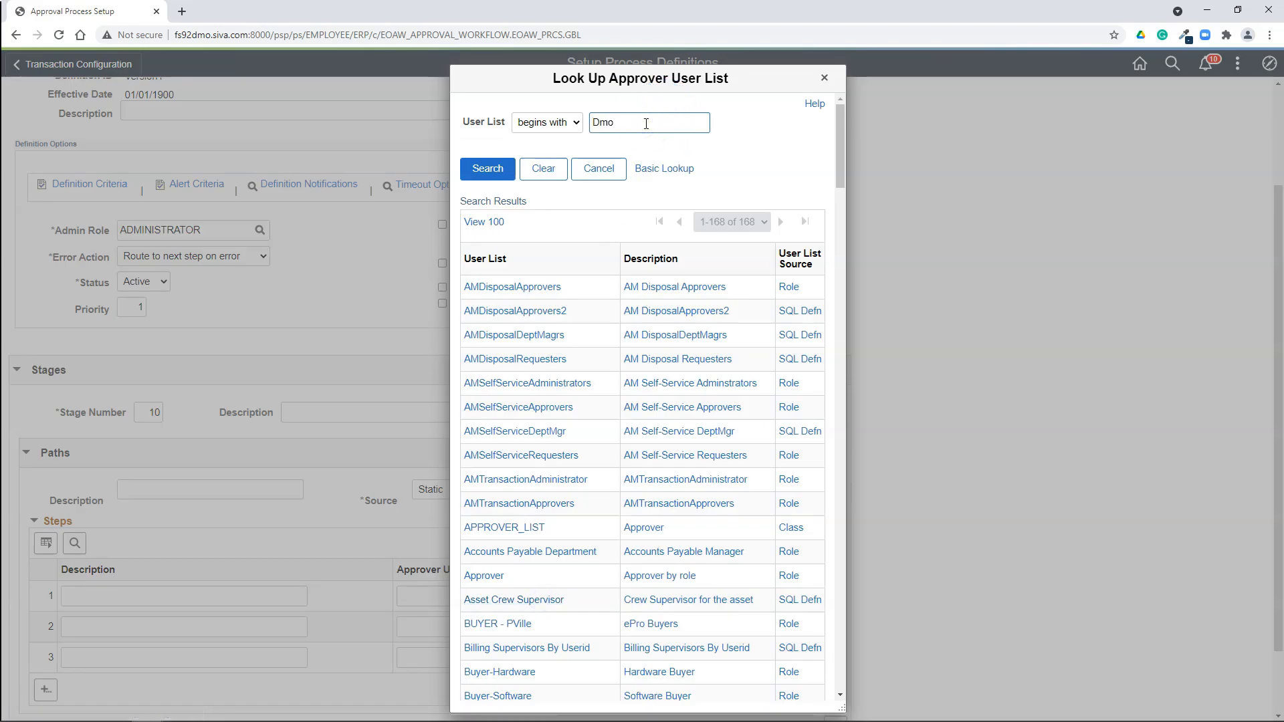
{"action": "left_click", "coordinate": [444, 627]}
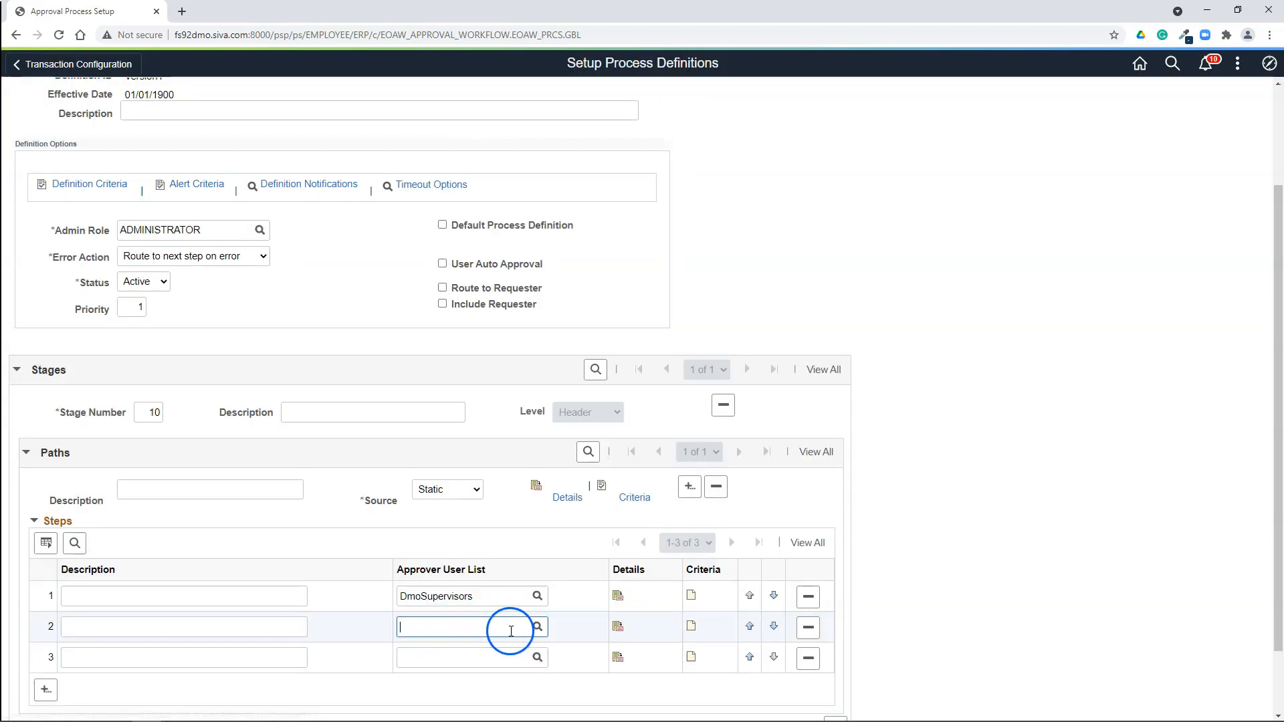
Step: Assign the DMOManager user list to step 2 and DMOVP to step 3
{"action": "type", "text": "Dmo"}
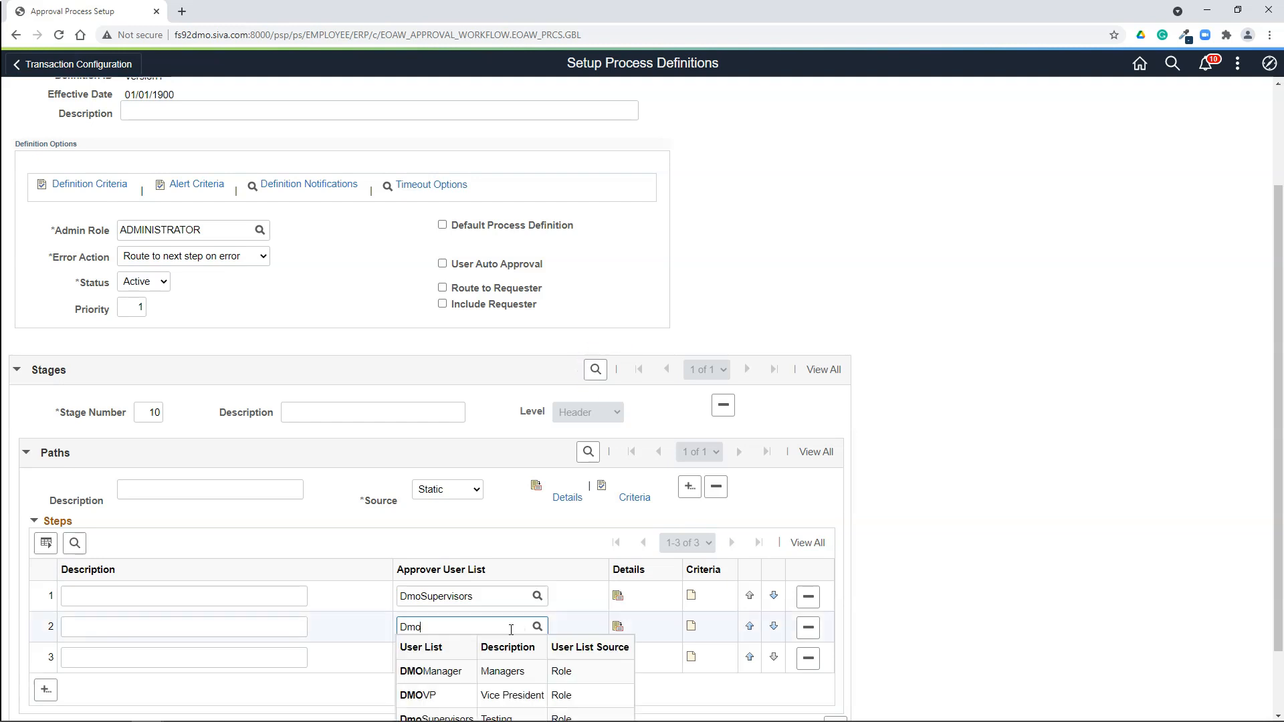
{"action": "left_click", "coordinate": [454, 669]}
{"action": "left_click", "coordinate": [441, 661]}
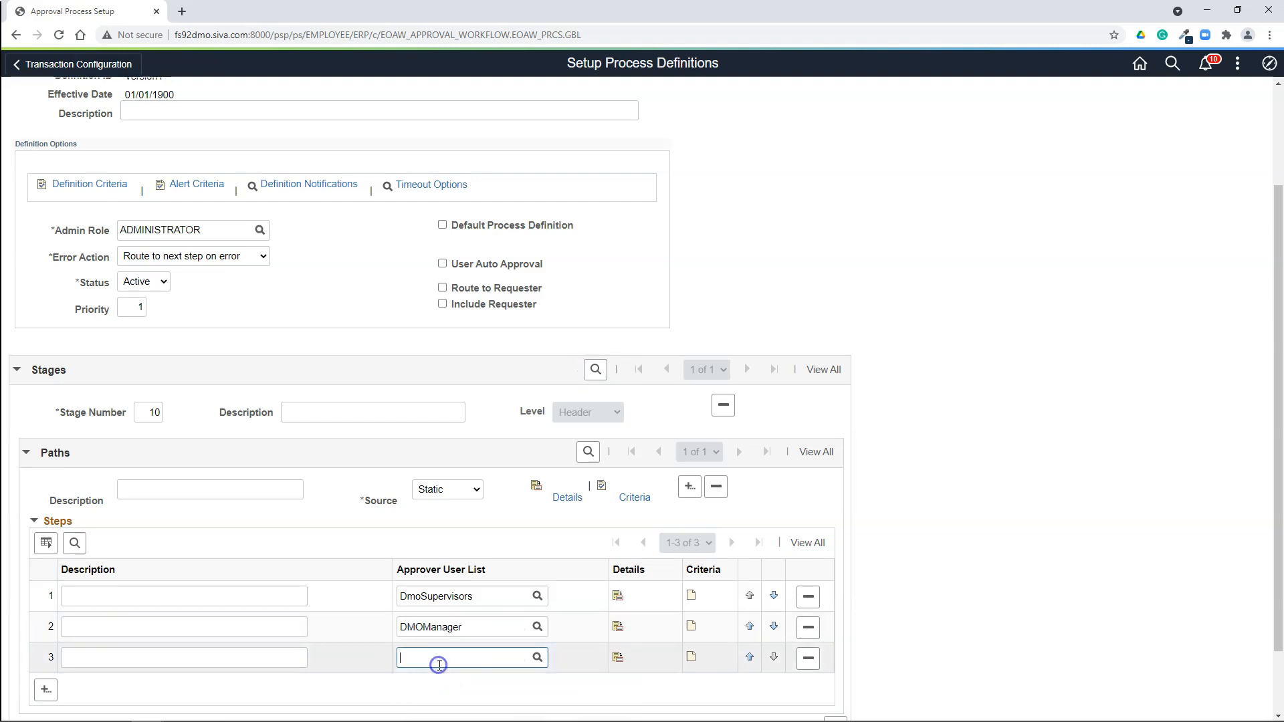
{"action": "type", "text": "Dmo"}
{"action": "scroll", "coordinate": [424, 682], "scroll_direction": "down", "scroll_amount": 1}
{"action": "left_click", "coordinate": [432, 647]}
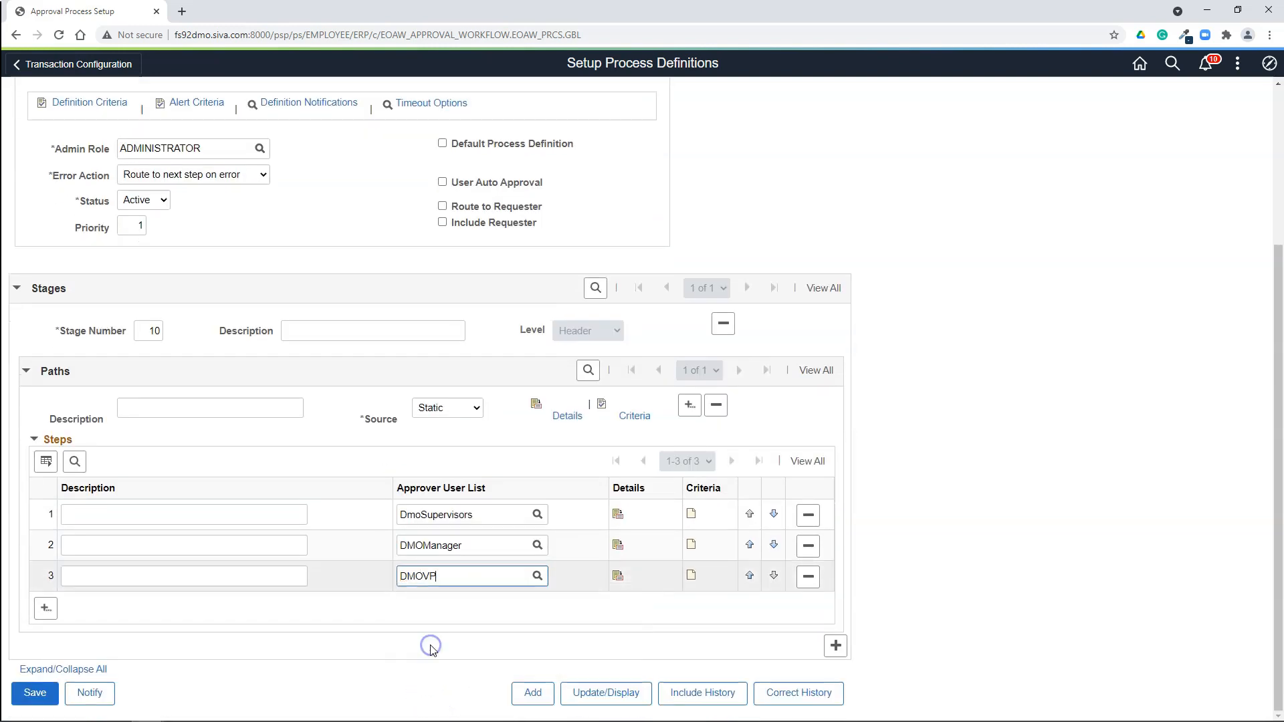
{"action": "double_click", "coordinate": [425, 582]}
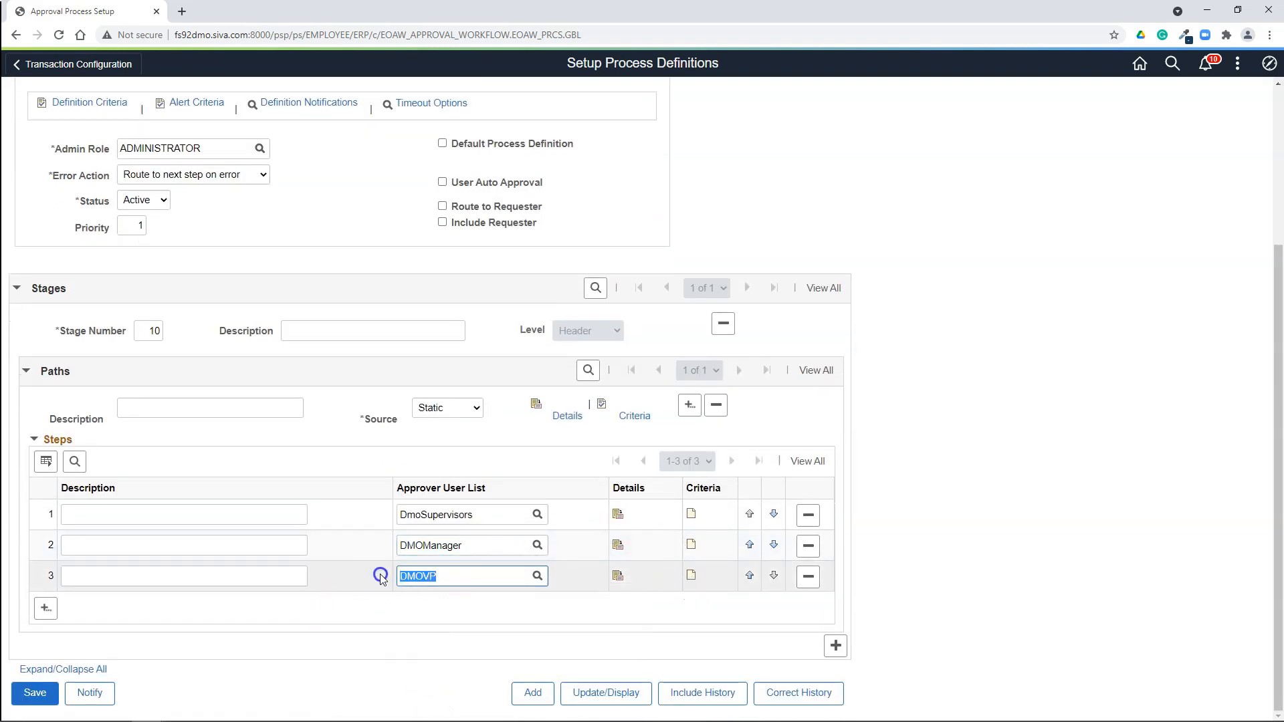
{"action": "left_click", "coordinate": [691, 577]}
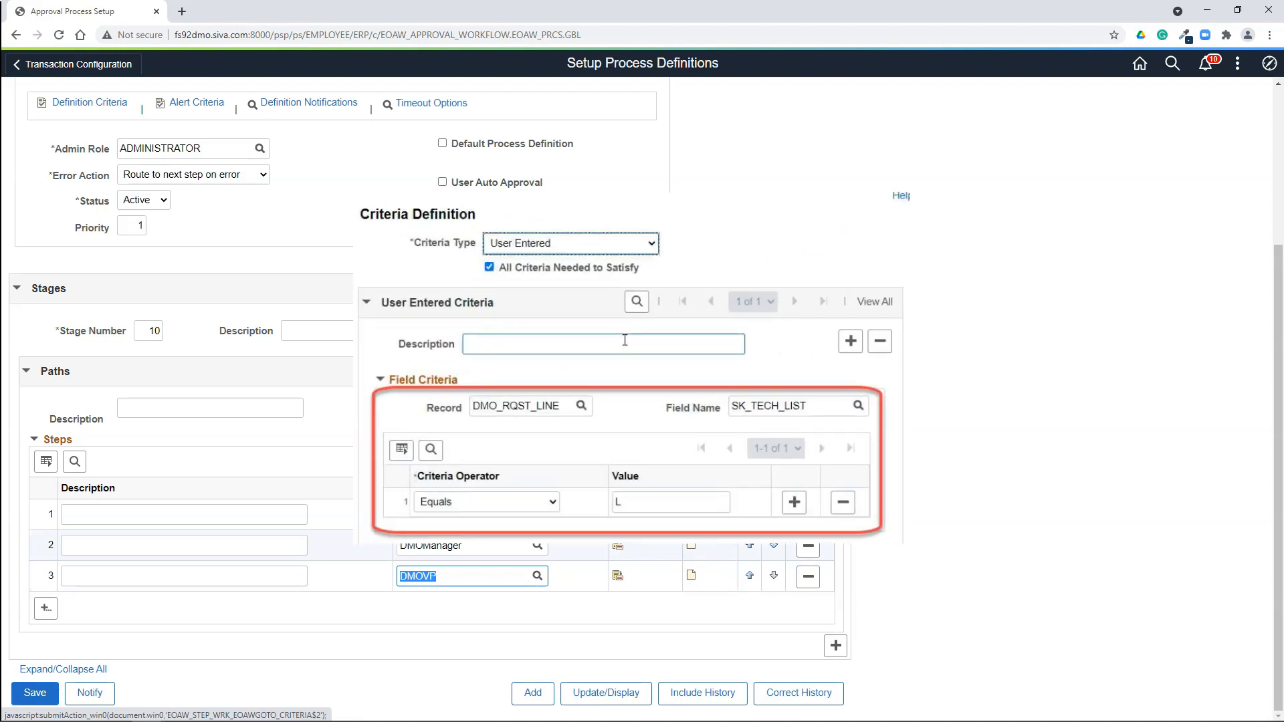
Step: Set the criteria type of approver steps 1 and 2 to Always True
{"action": "left_click", "coordinate": [691, 514]}
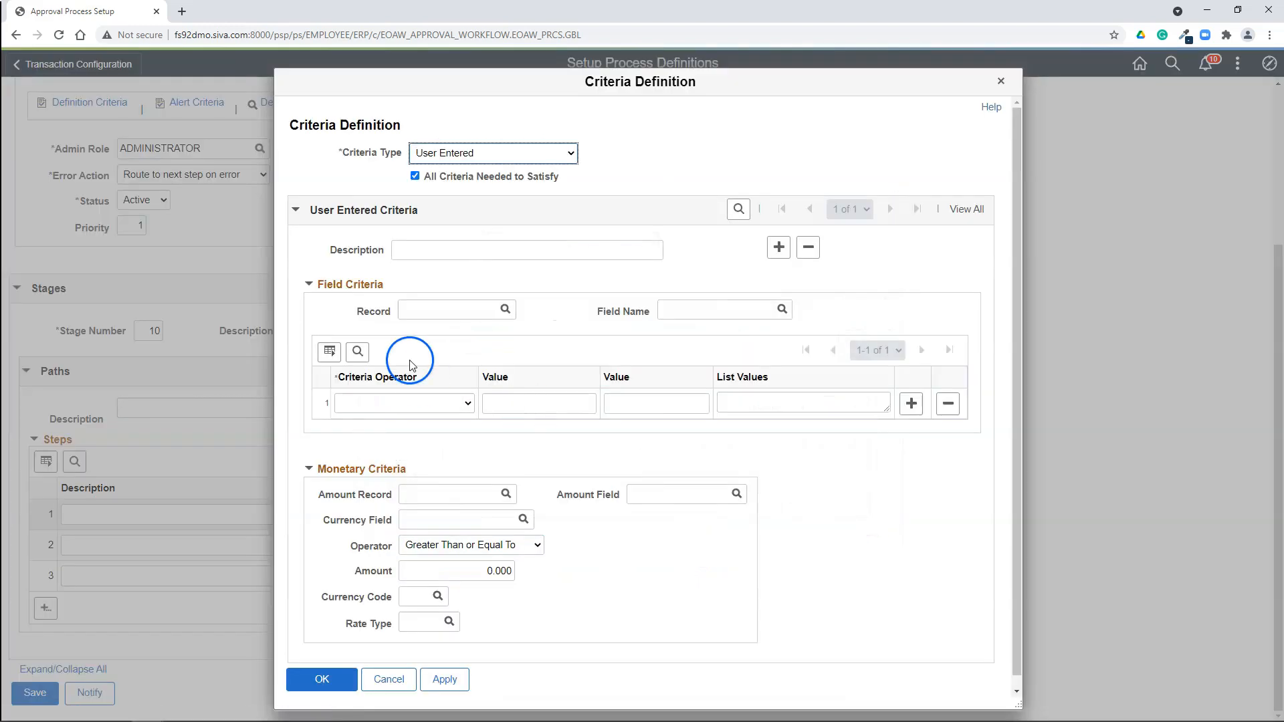
{"action": "left_click", "coordinate": [445, 161]}
{"action": "left_click", "coordinate": [448, 170]}
{"action": "left_click", "coordinate": [436, 431]}
{"action": "left_click", "coordinate": [691, 545]}
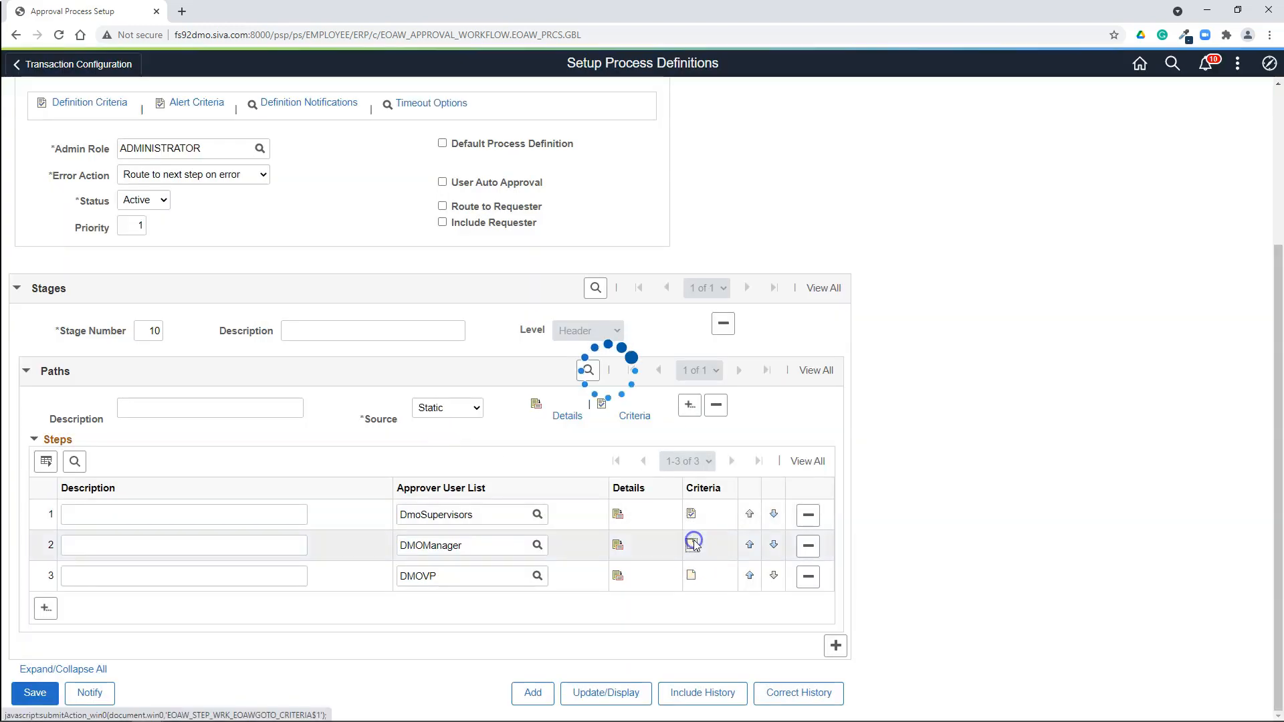
{"action": "left_click", "coordinate": [450, 152]}
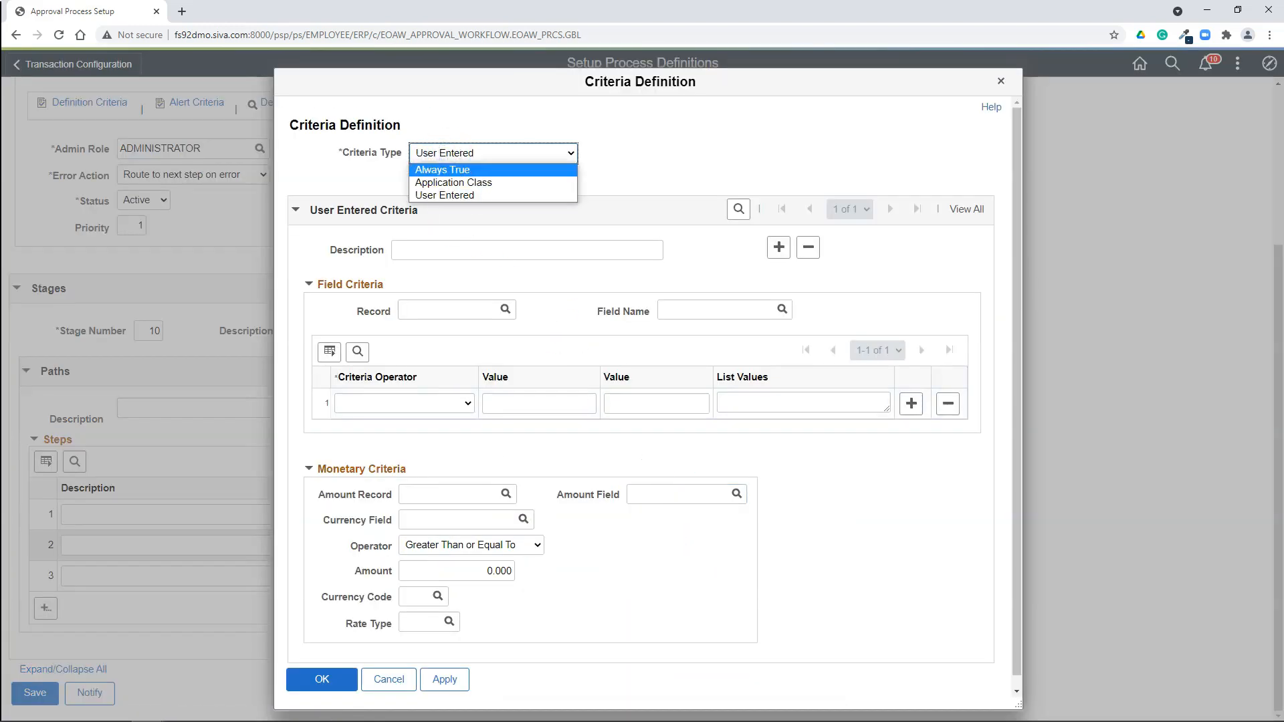
{"action": "left_click", "coordinate": [449, 170]}
{"action": "left_click", "coordinate": [435, 431]}
{"action": "left_click", "coordinate": [689, 576]}
Step: Set step 3's criteria to Always True and save the process definition
{"action": "left_click", "coordinate": [451, 153]}
{"action": "left_click", "coordinate": [452, 168]}
{"action": "left_click", "coordinate": [538, 431]}
{"action": "left_click", "coordinate": [438, 443]}
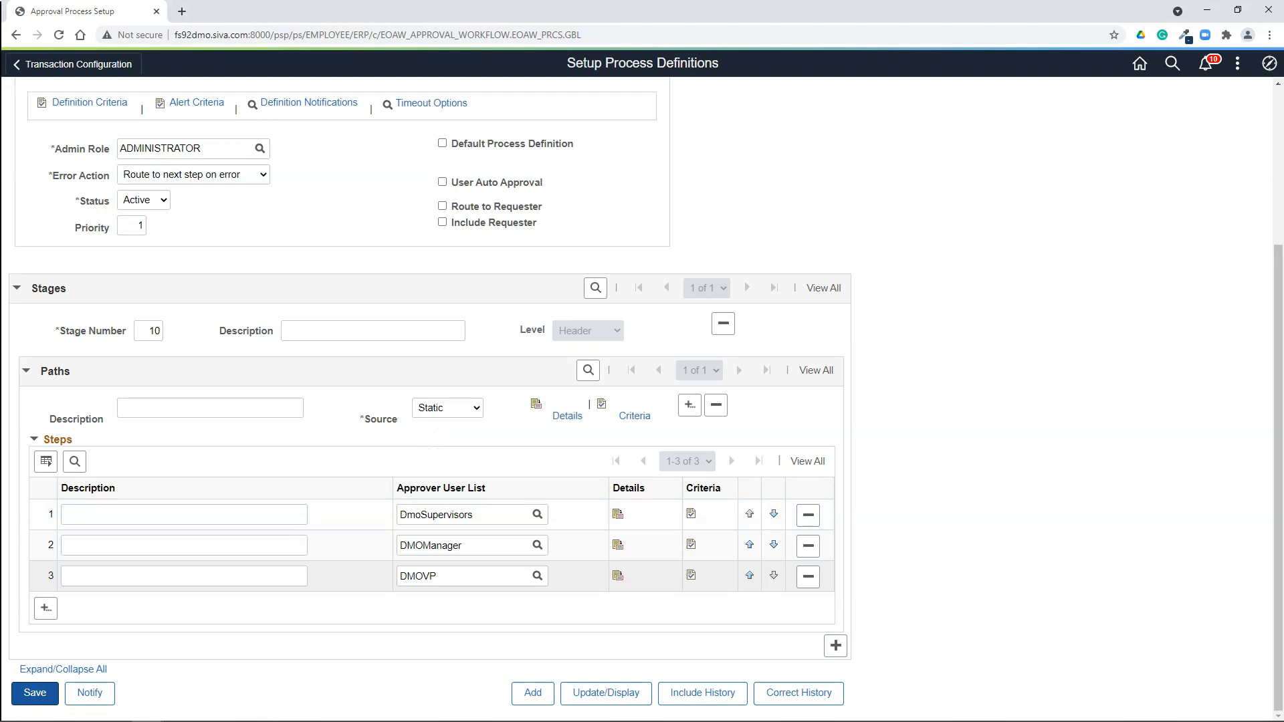
{"action": "left_click", "coordinate": [34, 692]}
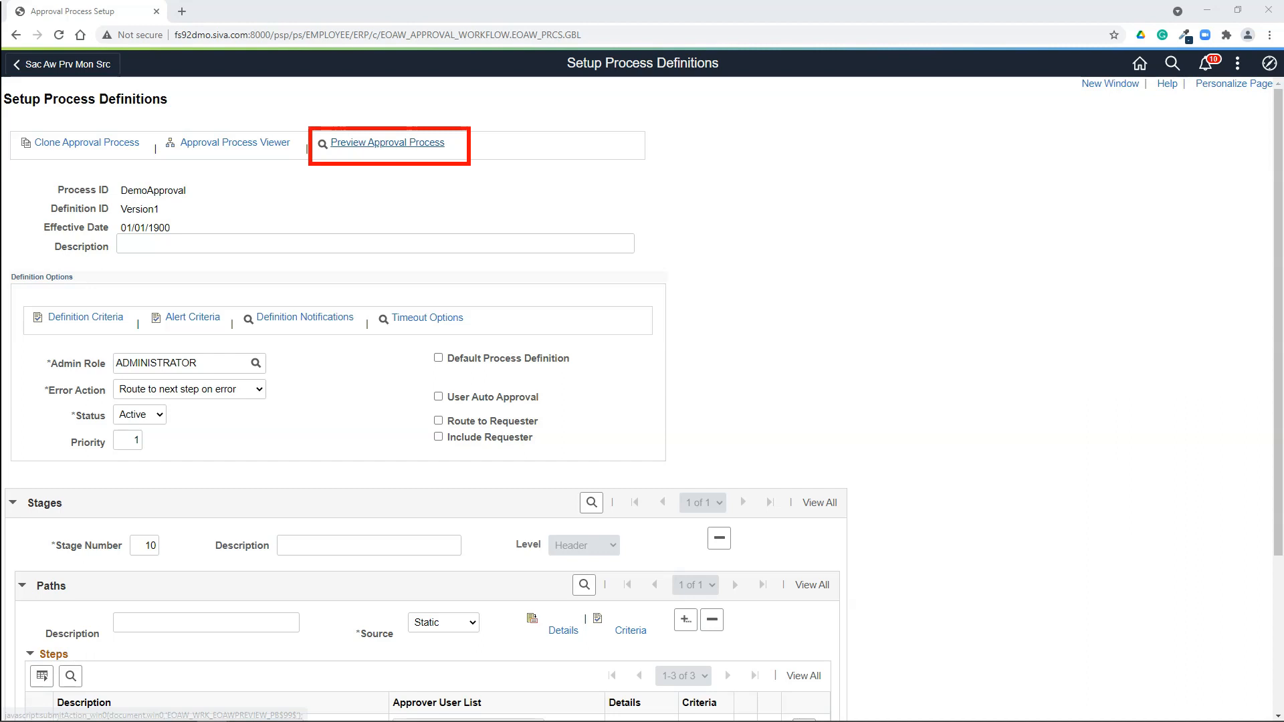
Step: Search a chosen preview user's stationary requests and preview request 1's approval route
{"action": "left_click", "coordinate": [387, 146]}
{"action": "left_click", "coordinate": [156, 138]}
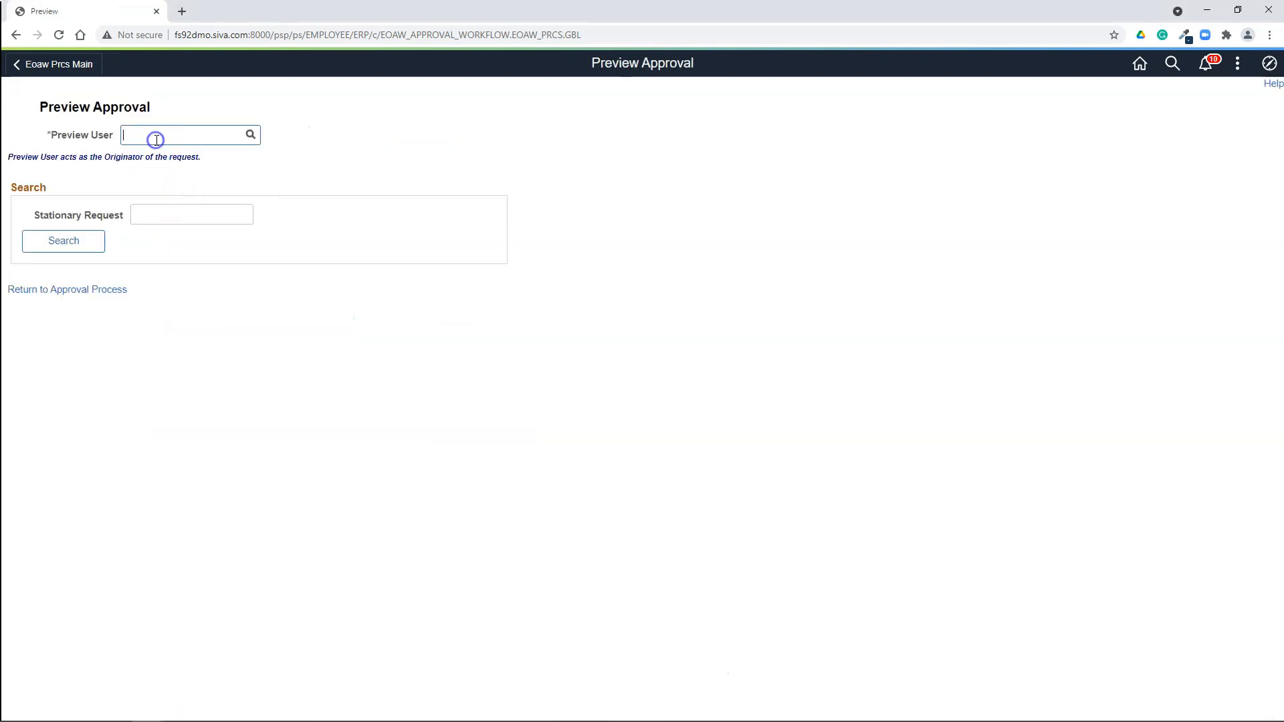
{"action": "type", "text": "a"}
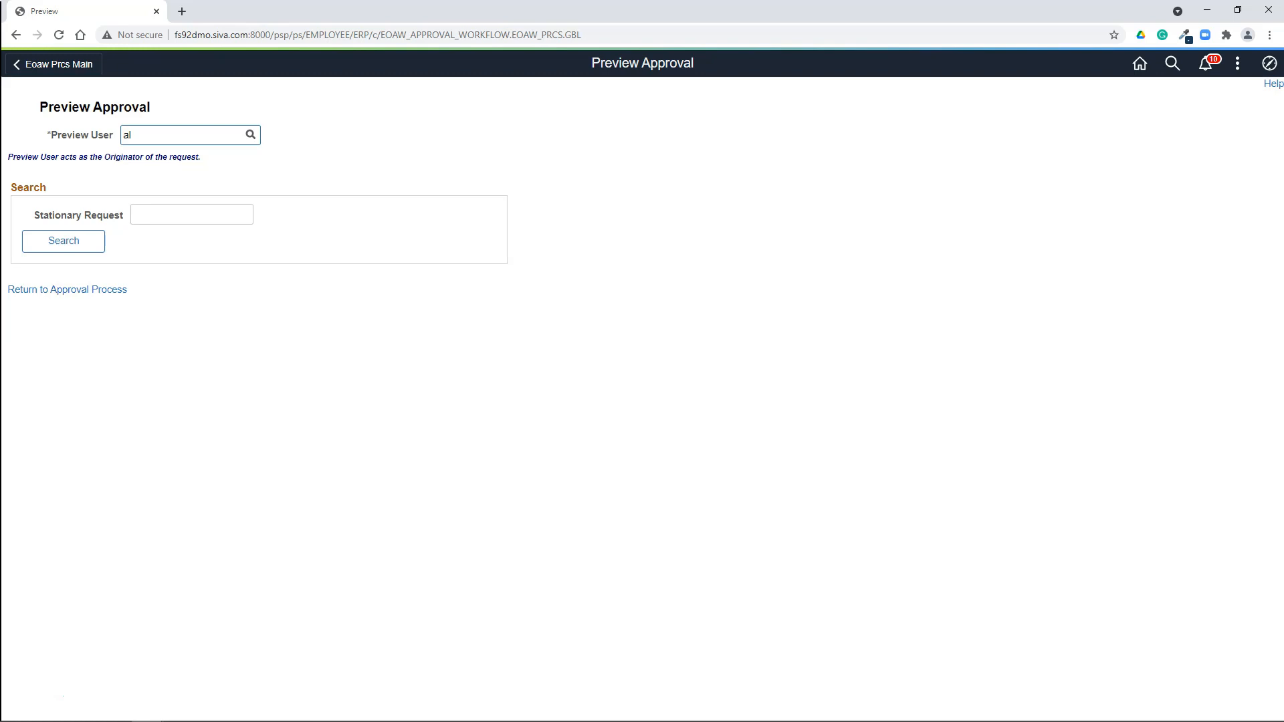
{"action": "type", "text": "lee"}
{"action": "left_click", "coordinate": [138, 184]}
{"action": "left_click", "coordinate": [67, 241]}
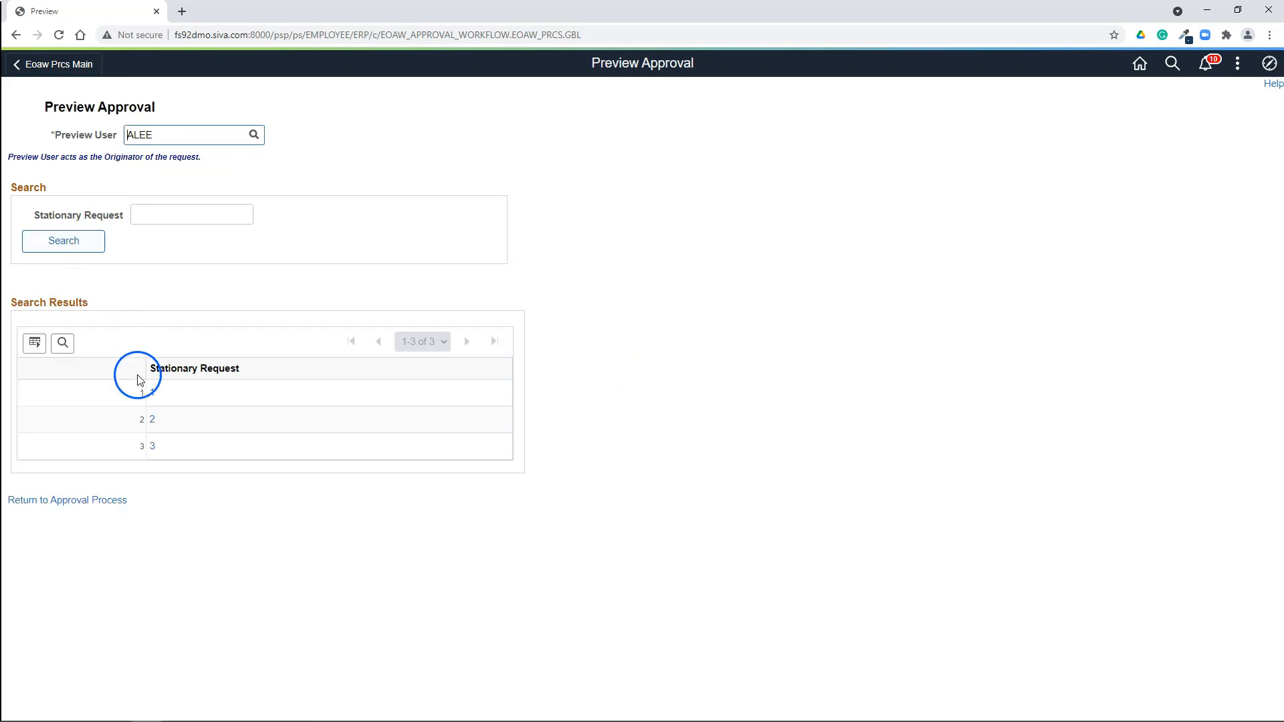
{"action": "left_click", "coordinate": [153, 396]}
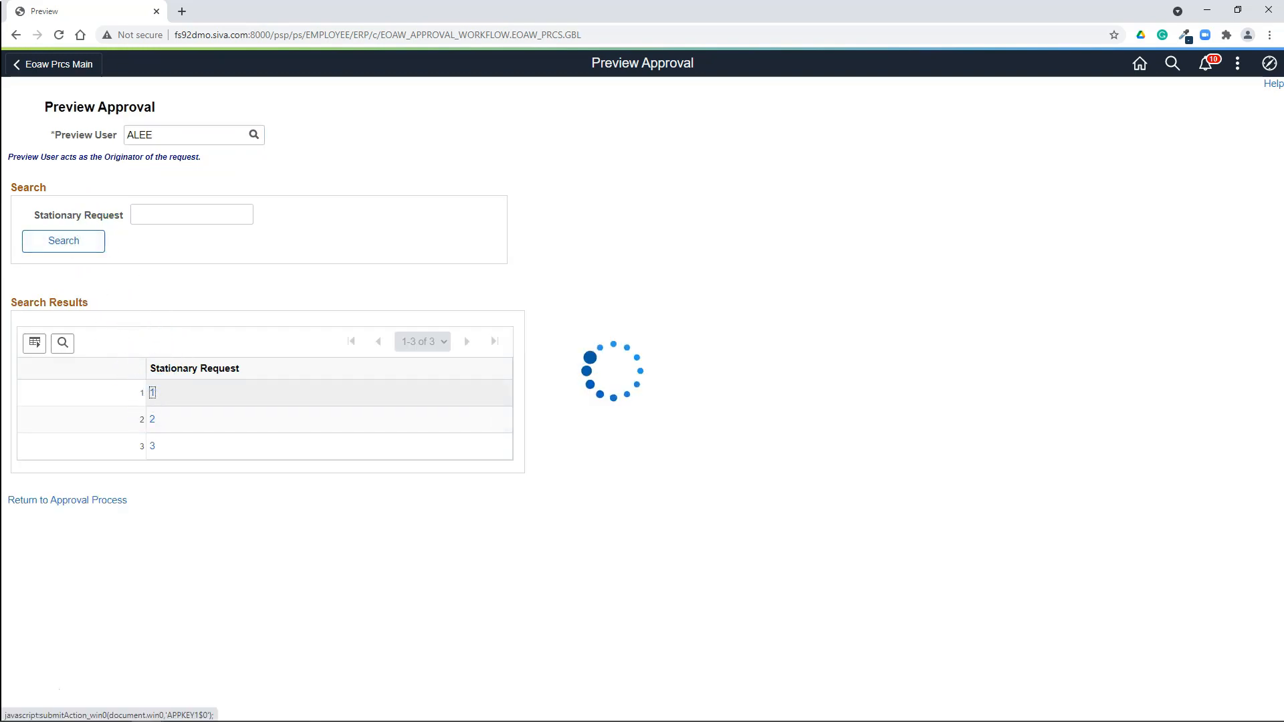
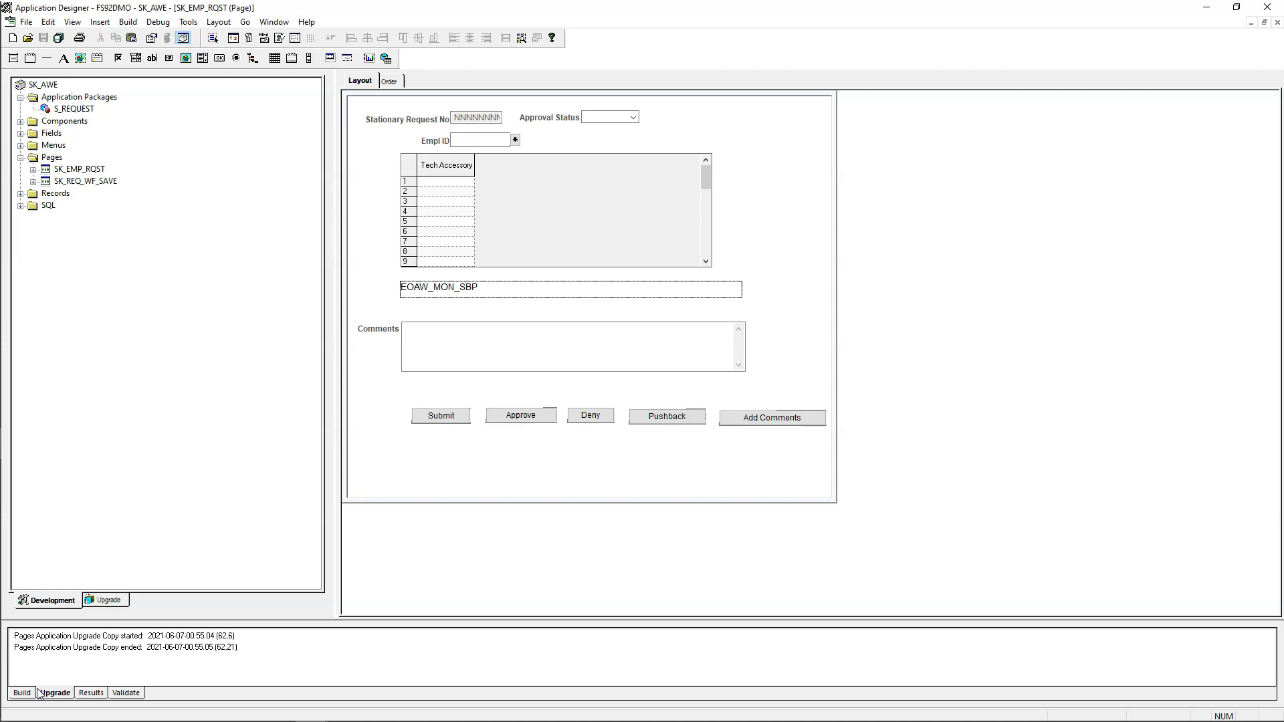
Step: Return to the DMO_AWE project and view the DMO_EMP_RQST (GBL) component's PeopleCode
{"action": "left_click", "coordinate": [24, 698]}
{"action": "left_click", "coordinate": [27, 689]}
{"action": "left_click", "coordinate": [27, 691]}
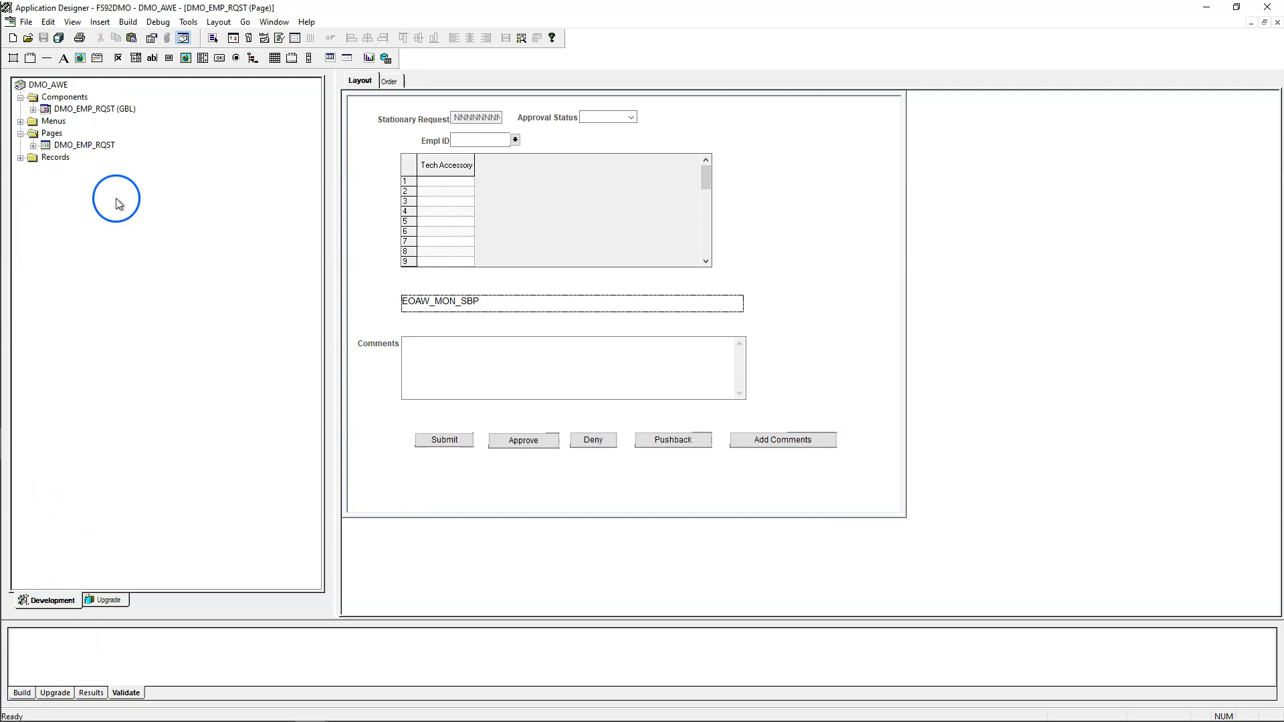
{"action": "right_click", "coordinate": [95, 109]}
{"action": "left_click", "coordinate": [136, 130]}
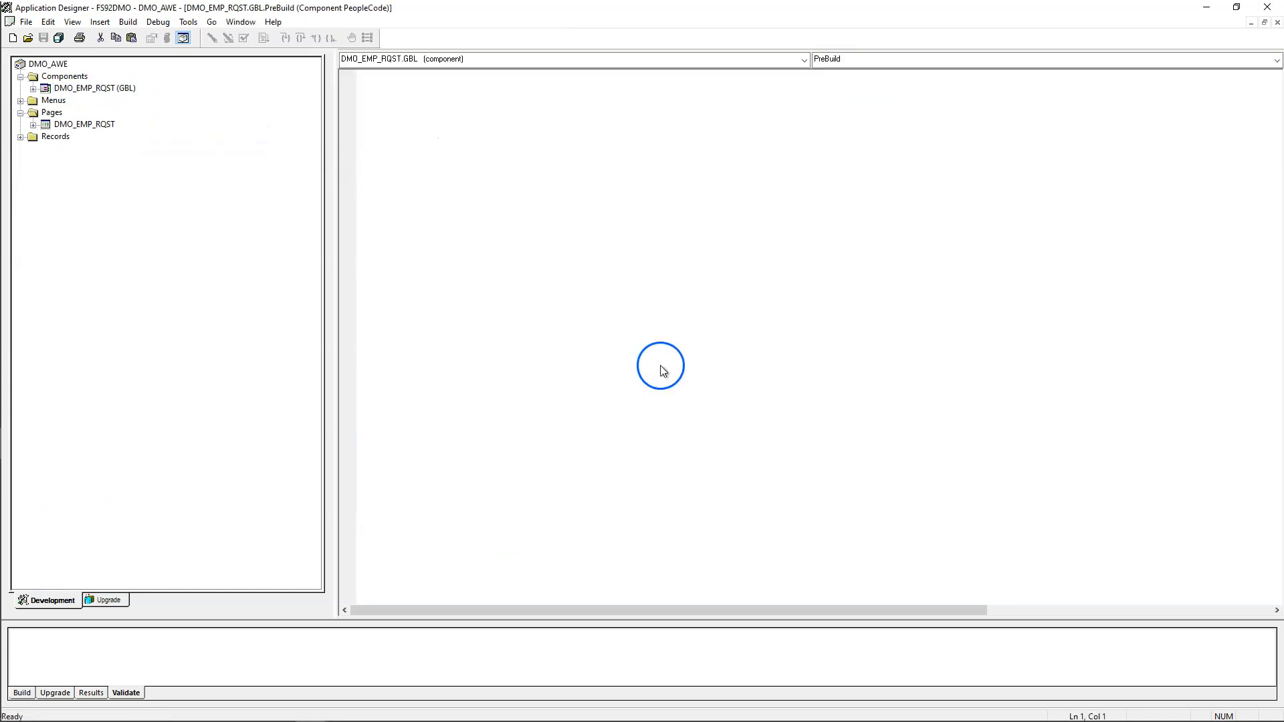
Step: Switch the component's PeopleCode editor to the PostBuild event
{"action": "left_click", "coordinate": [833, 59]}
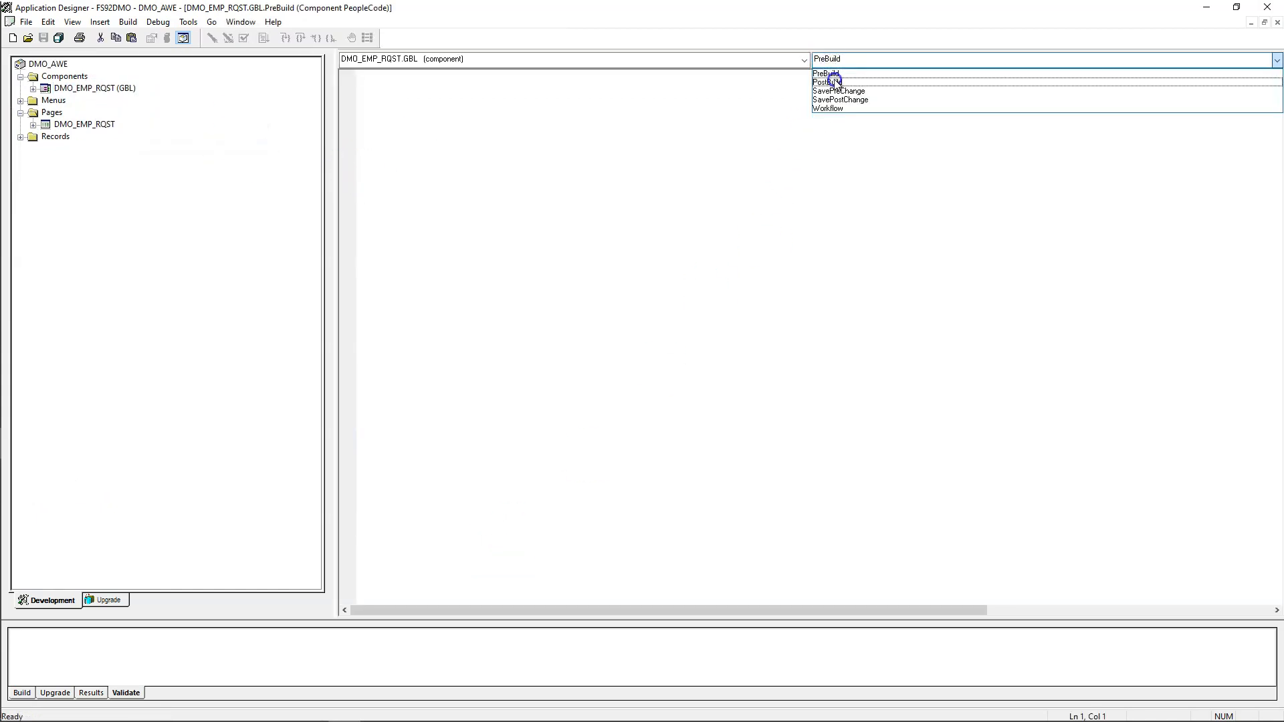
{"action": "left_click", "coordinate": [827, 81]}
{"action": "right_click", "coordinate": [687, 123]}
{"action": "left_click", "coordinate": [722, 178]}
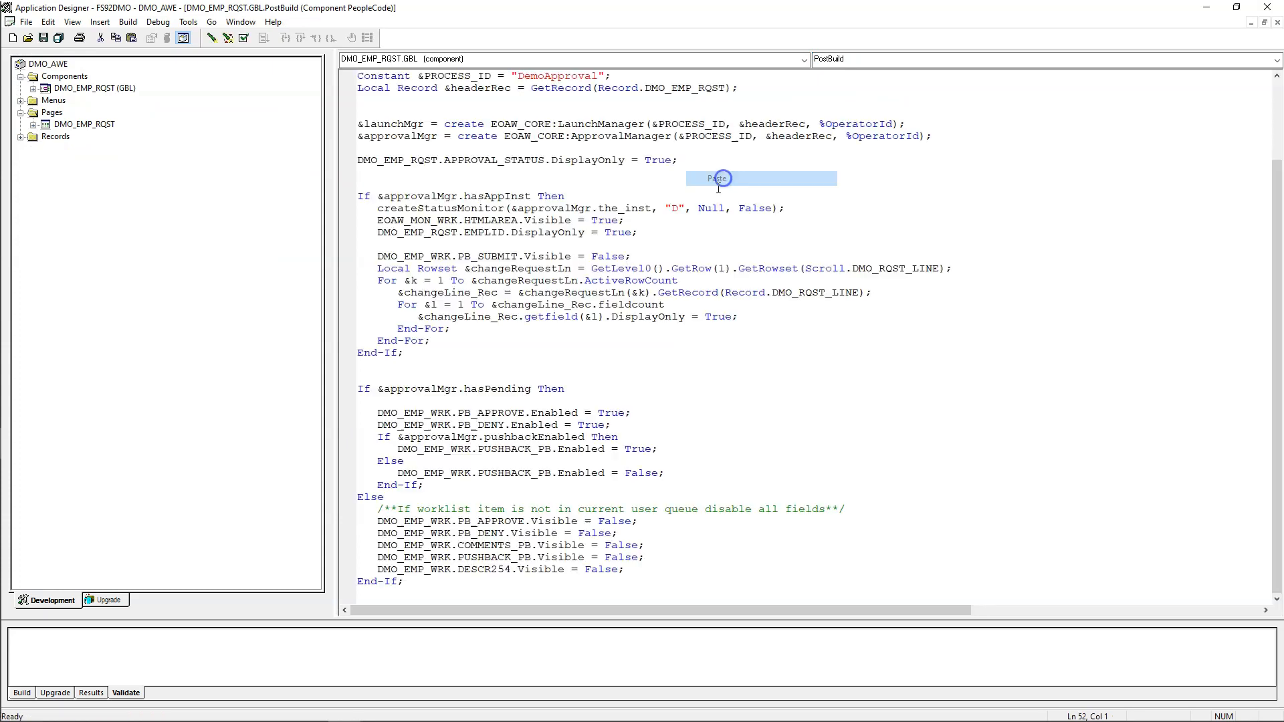
Step: Review the LaunchManager and ApprovalManager import lines
{"action": "left_click_drag", "start_coordinate": [435, 67], "coordinate": [174, 48]}
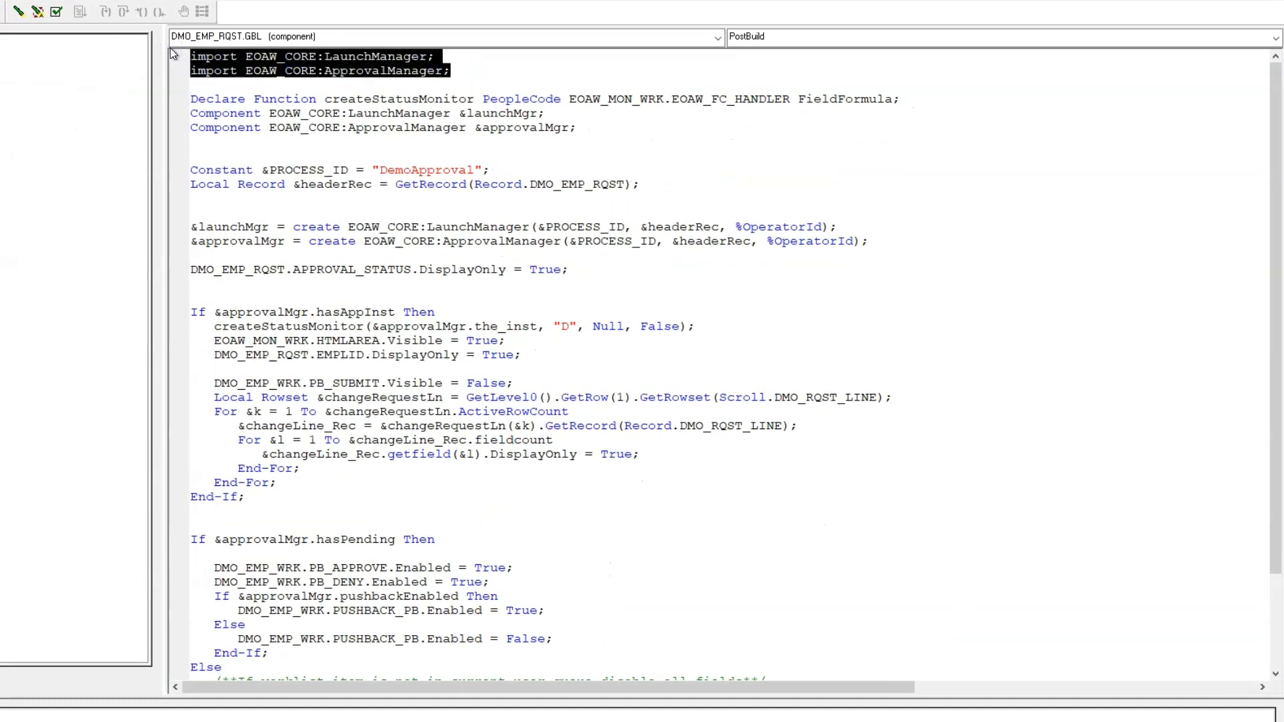
{"action": "left_click", "coordinate": [342, 128]}
{"action": "double_click", "coordinate": [360, 59]}
{"action": "double_click", "coordinate": [360, 71]}
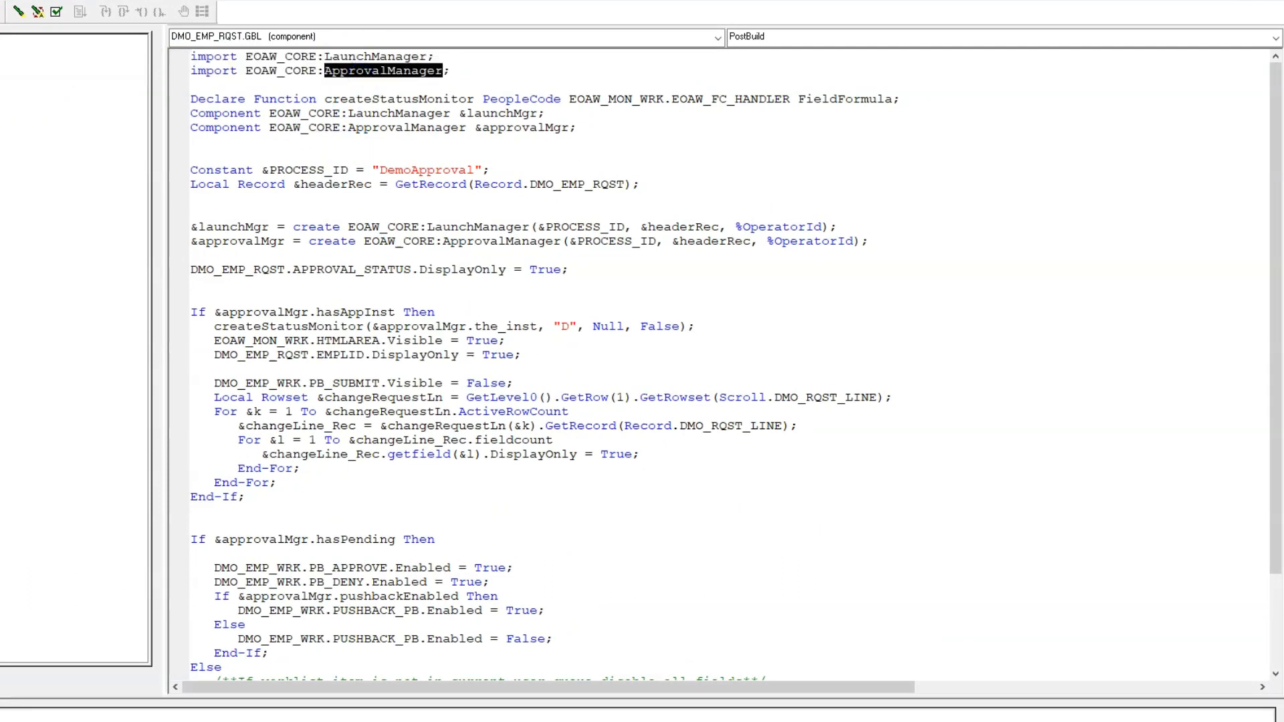
{"action": "double_click", "coordinate": [370, 59]}
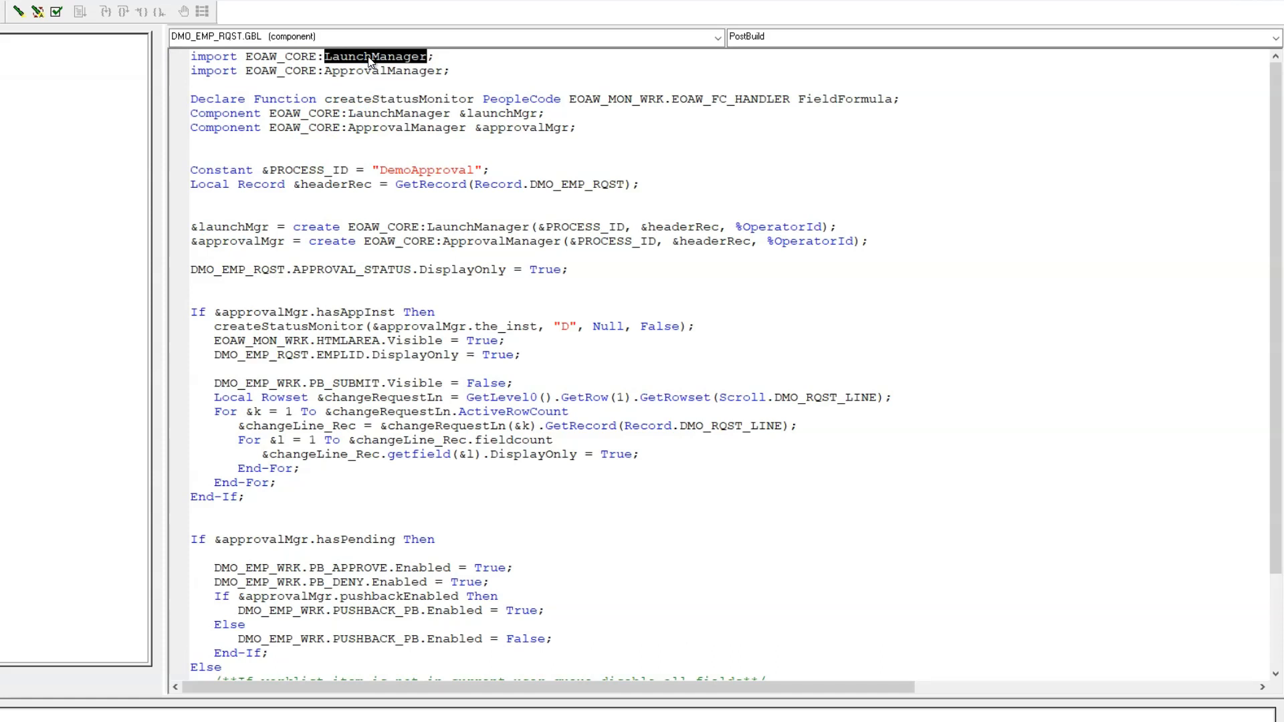
{"action": "double_click", "coordinate": [367, 71]}
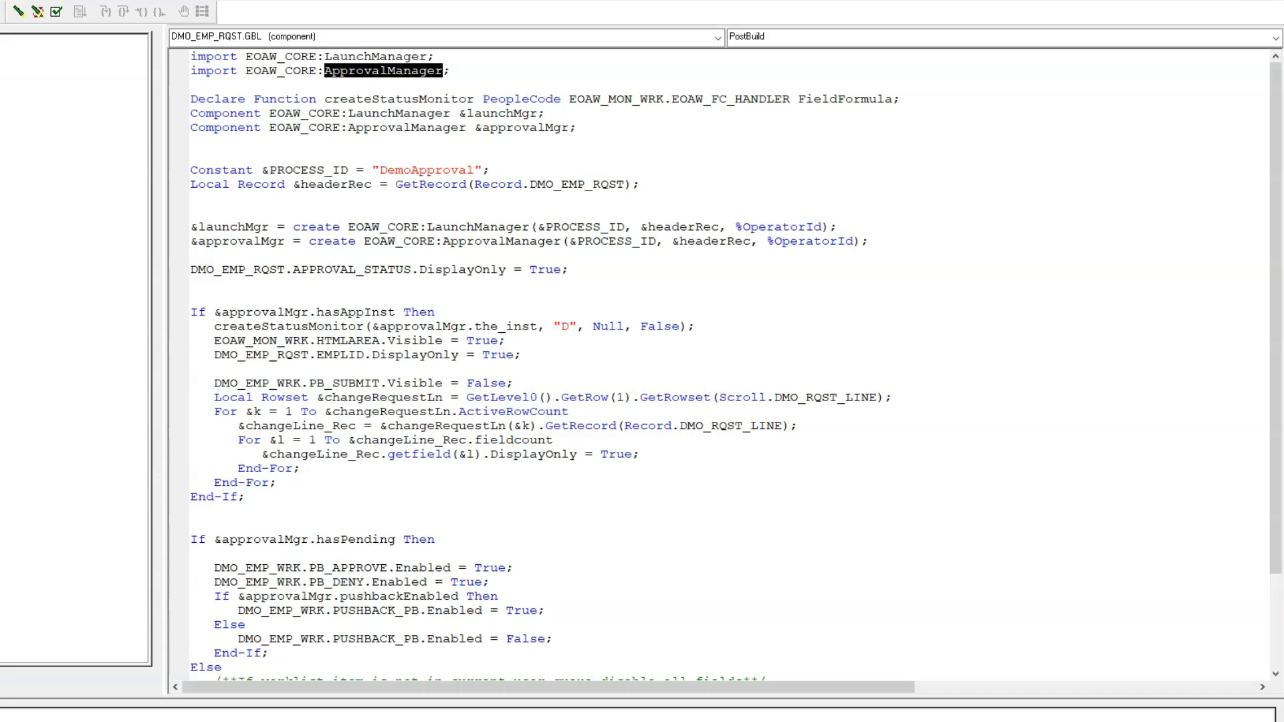
Step: Review the &launchMgr and &approvalMgr creation for process ID DemoApproval and the hasAppInst check
{"action": "double_click", "coordinate": [496, 113]}
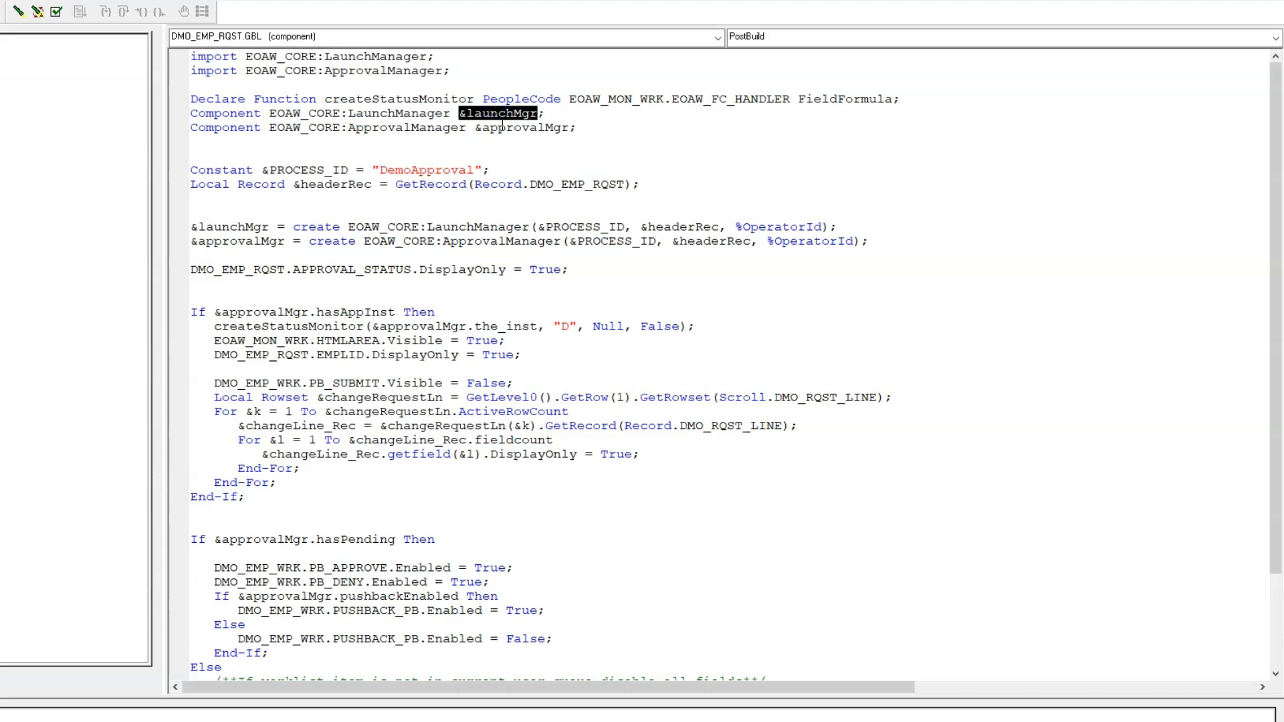
{"action": "double_click", "coordinate": [502, 127]}
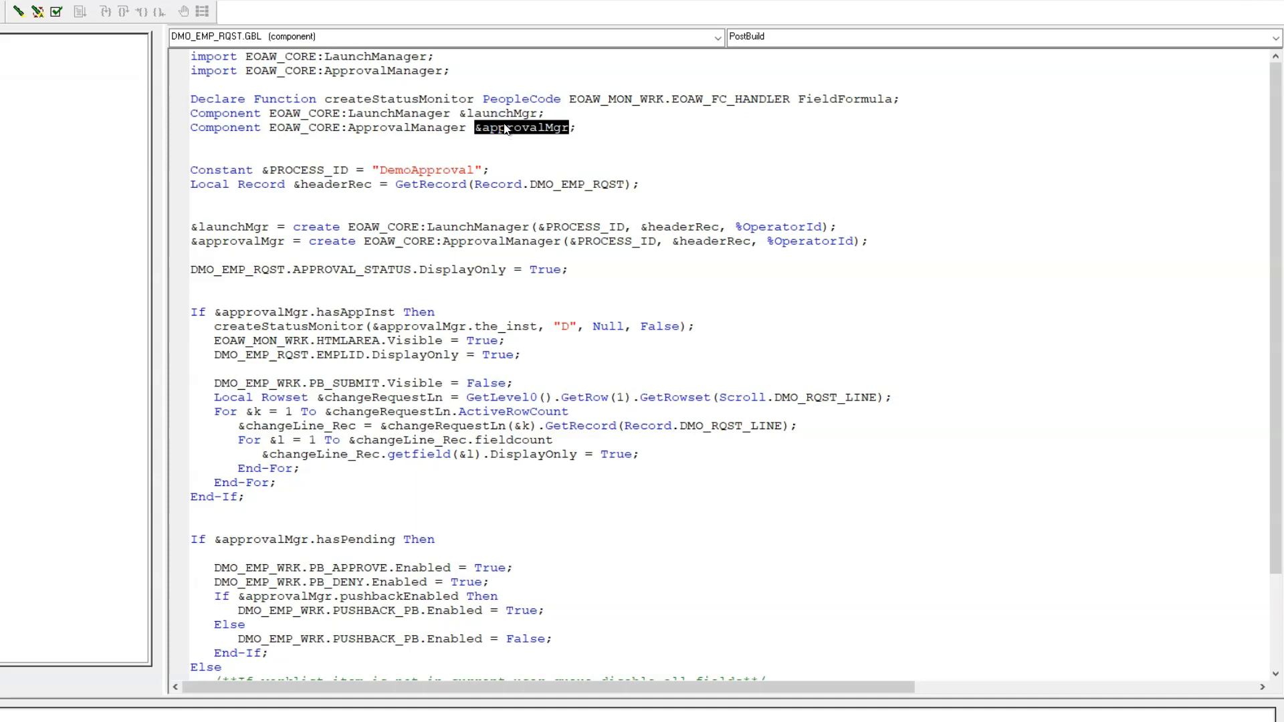
{"action": "left_click_drag", "start_coordinate": [294, 227], "coordinate": [828, 227]}
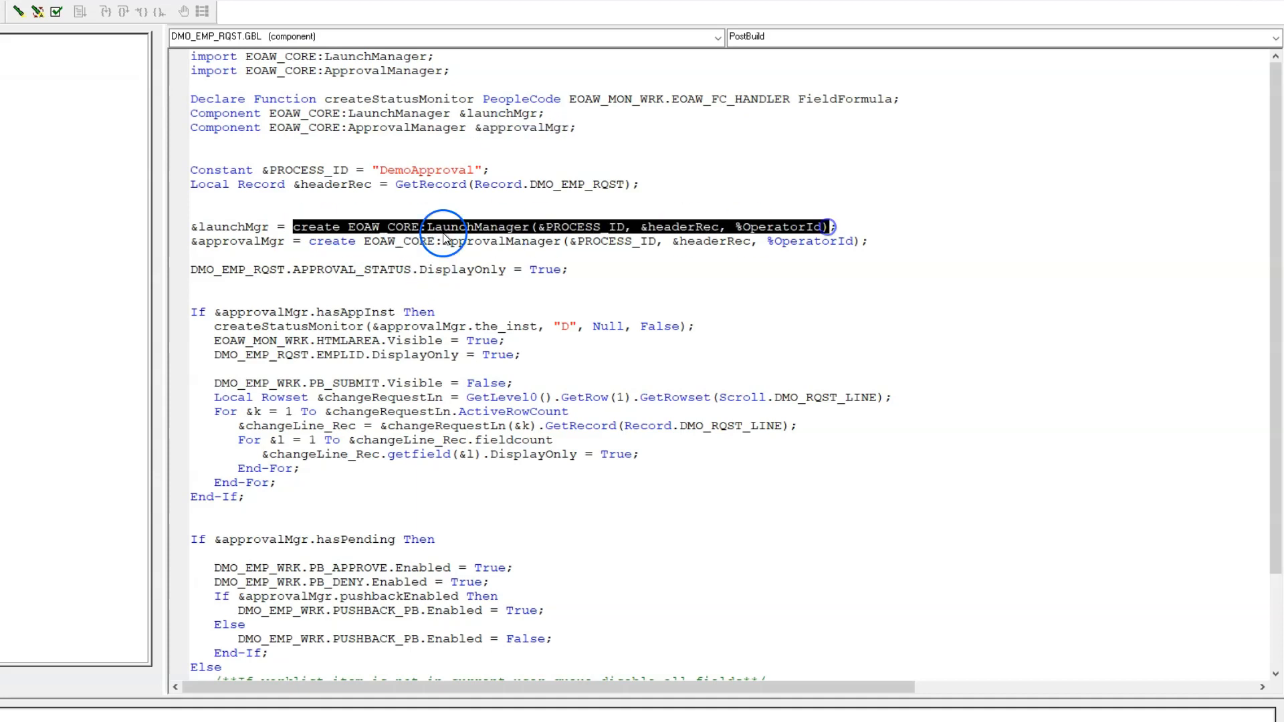
{"action": "double_click", "coordinate": [410, 170]}
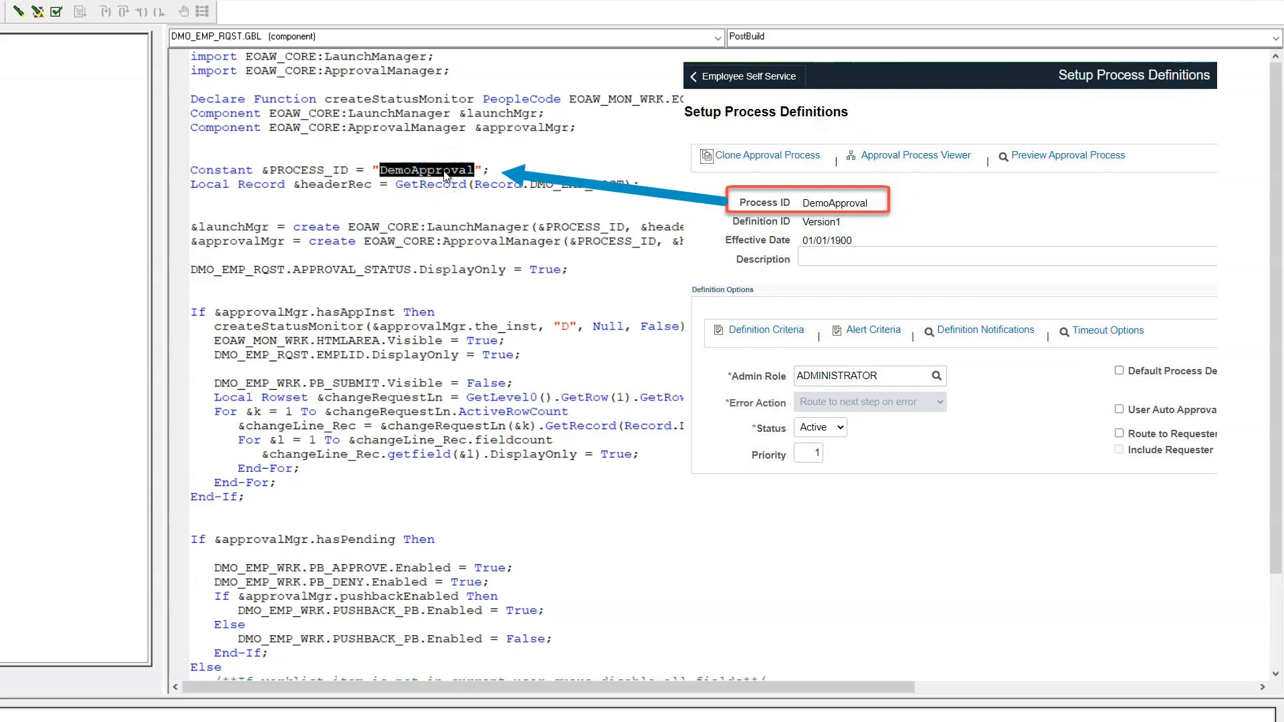
{"action": "left_click", "coordinate": [407, 168]}
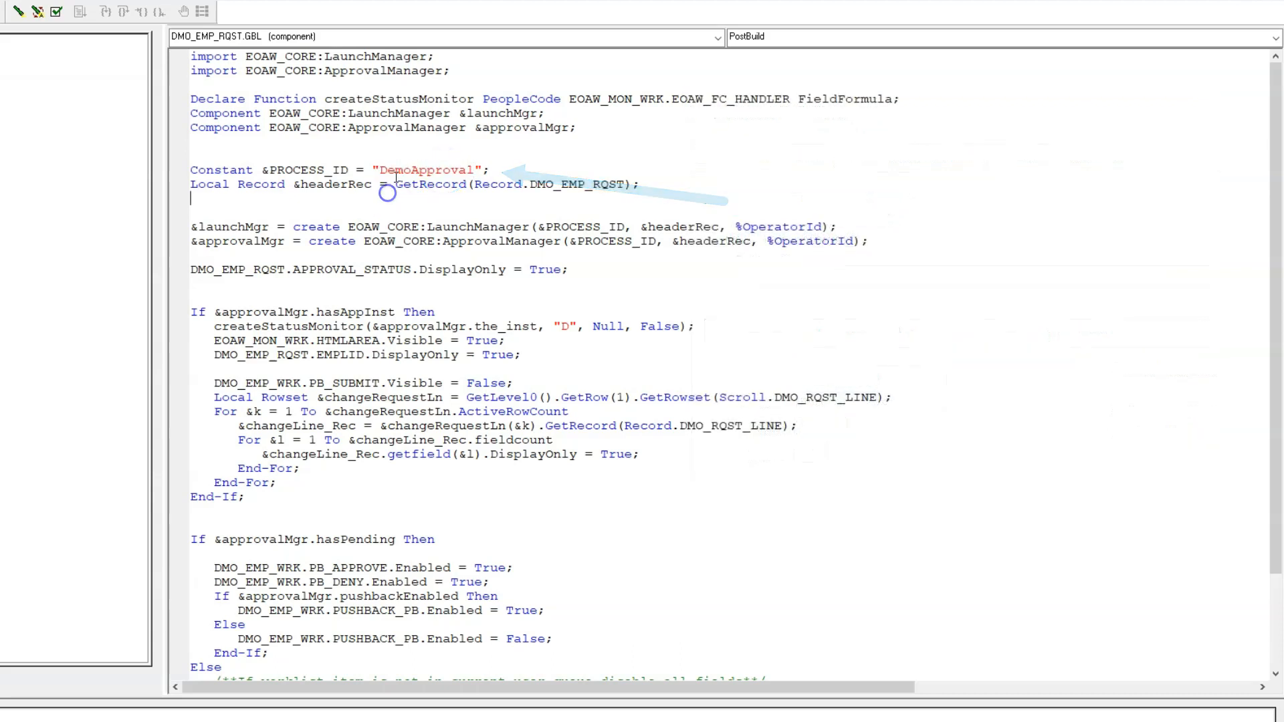
{"action": "double_click", "coordinate": [408, 169]}
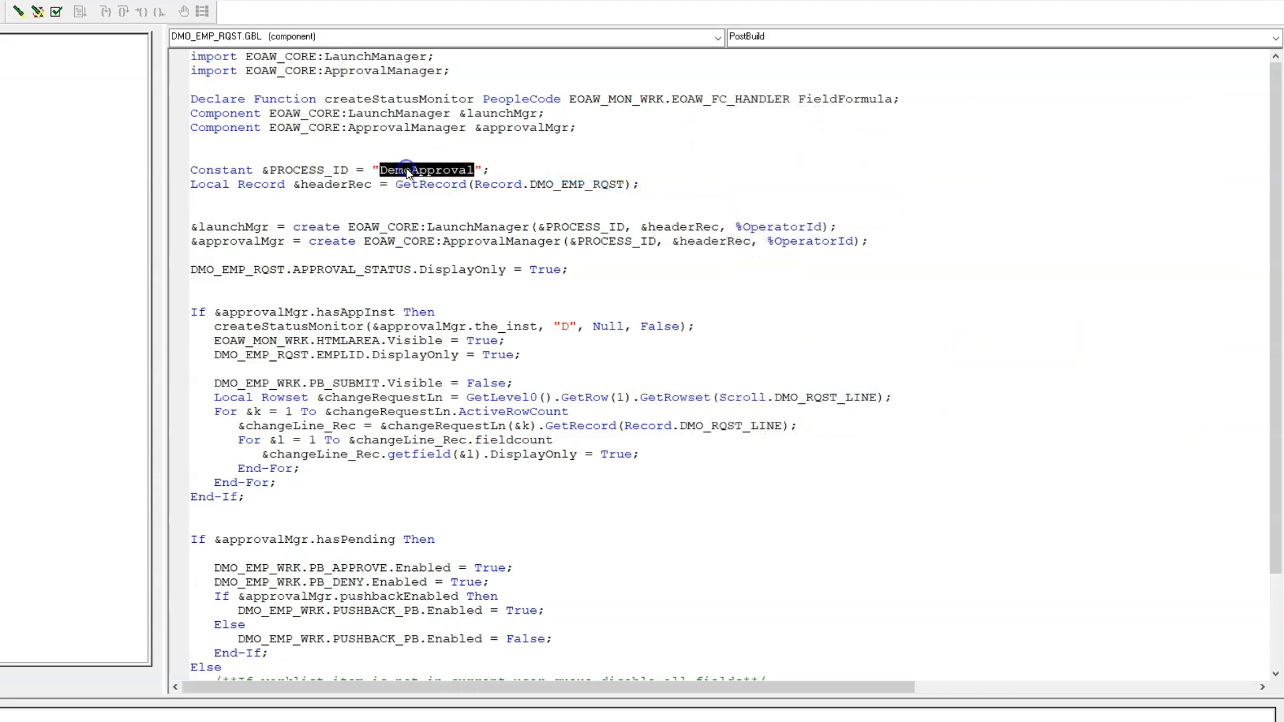
{"action": "double_click", "coordinate": [580, 227]}
{"action": "double_click", "coordinate": [588, 241]}
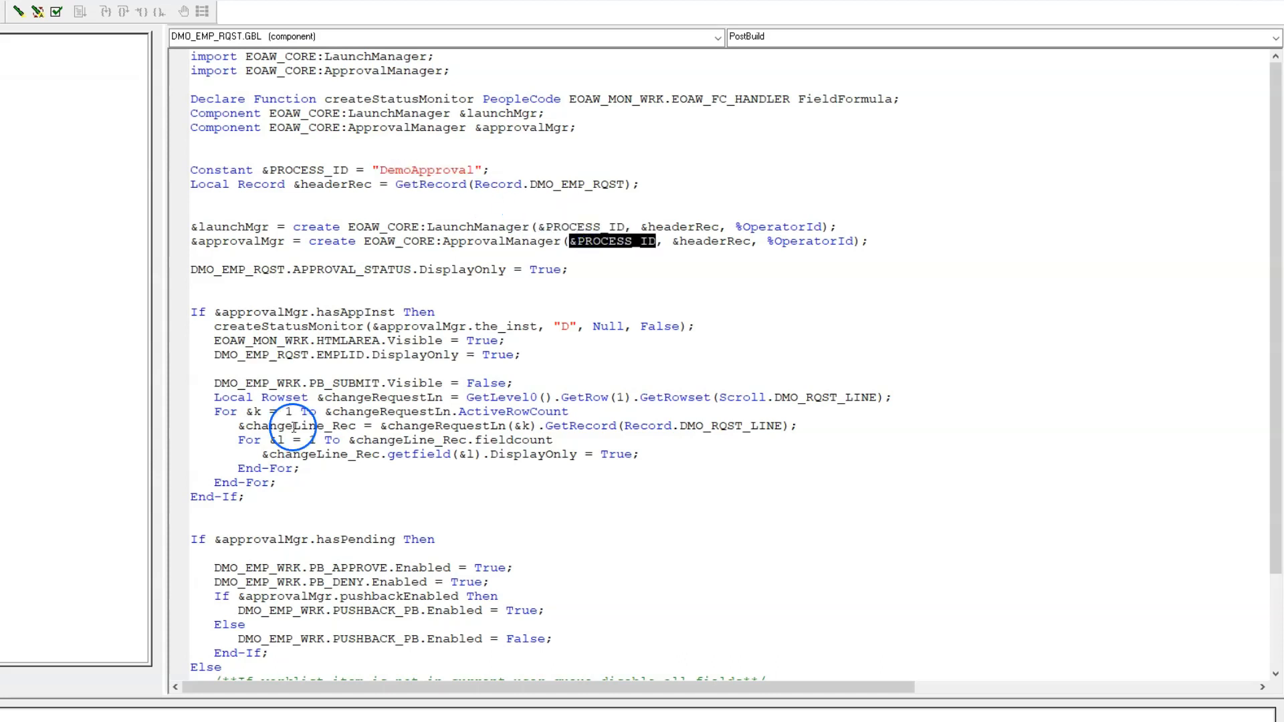
{"action": "double_click", "coordinate": [355, 312]}
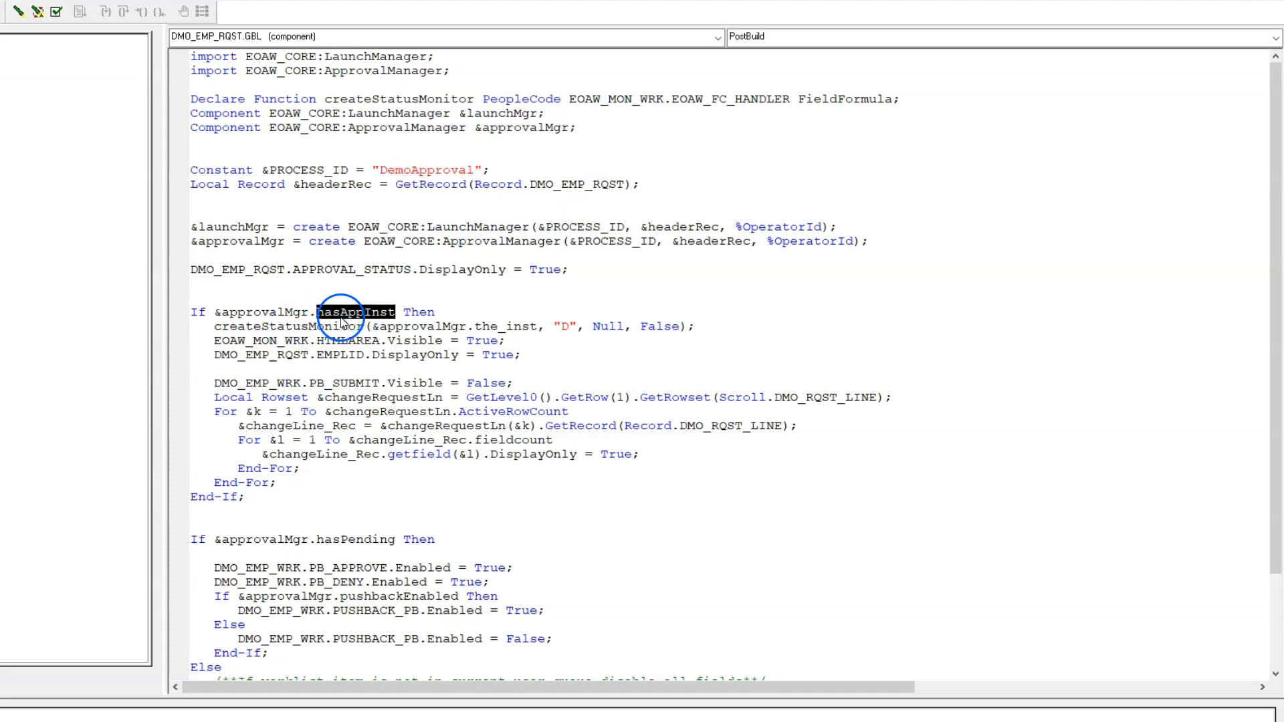
{"action": "left_click", "coordinate": [351, 313]}
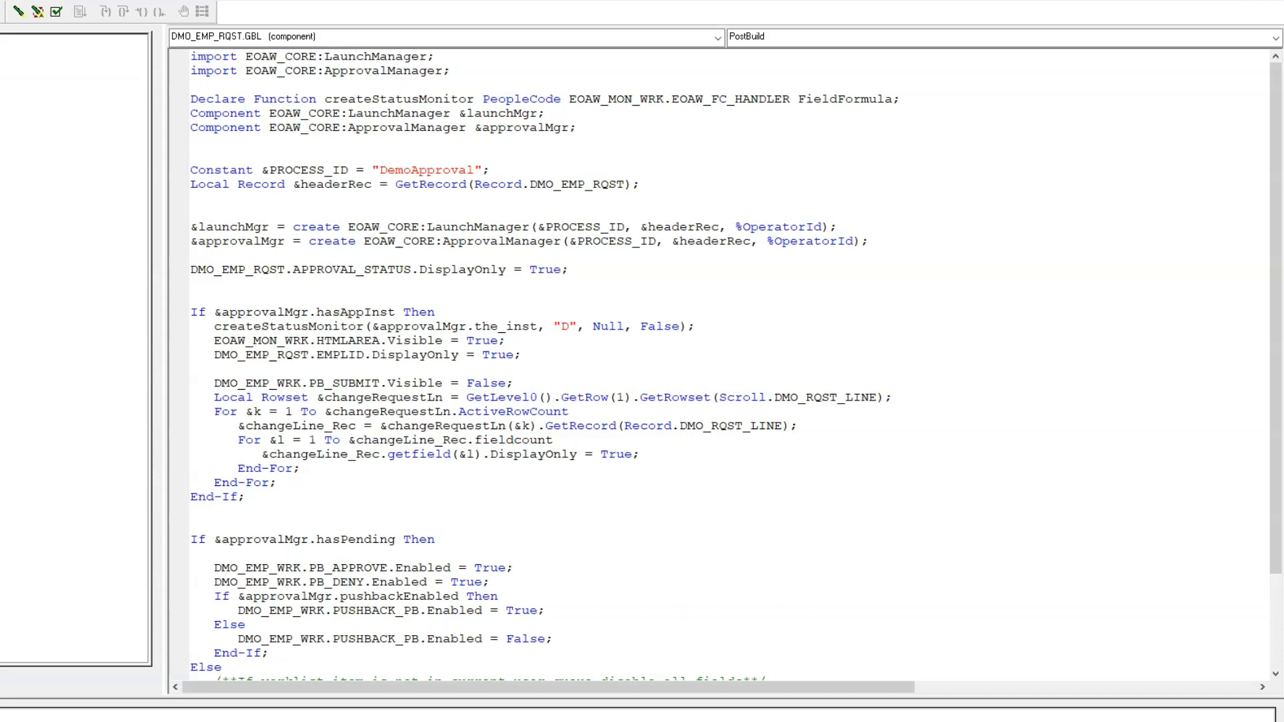
{"action": "left_click_drag", "start_coordinate": [198, 327], "coordinate": [715, 324]}
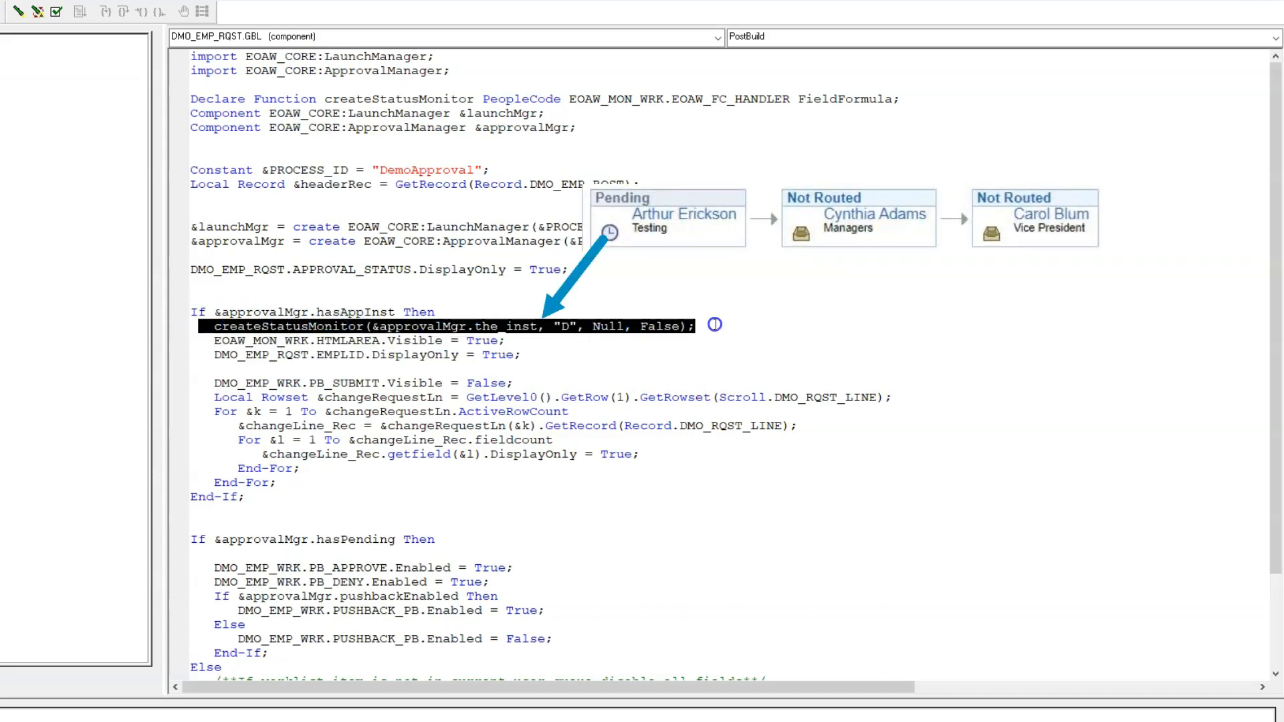
{"action": "left_click", "coordinate": [633, 327]}
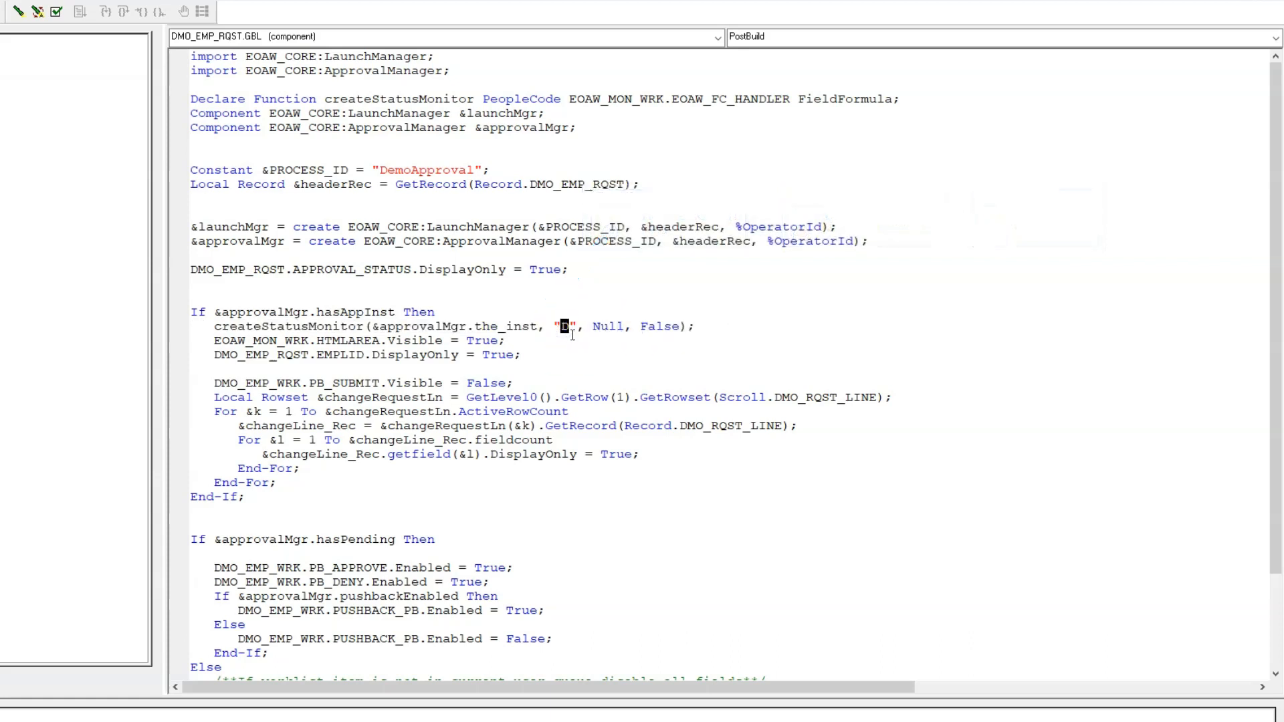
{"action": "left_click_drag", "start_coordinate": [214, 383], "coordinate": [182, 416]}
{"action": "left_click", "coordinate": [531, 382]}
{"action": "left_click", "coordinate": [266, 461]}
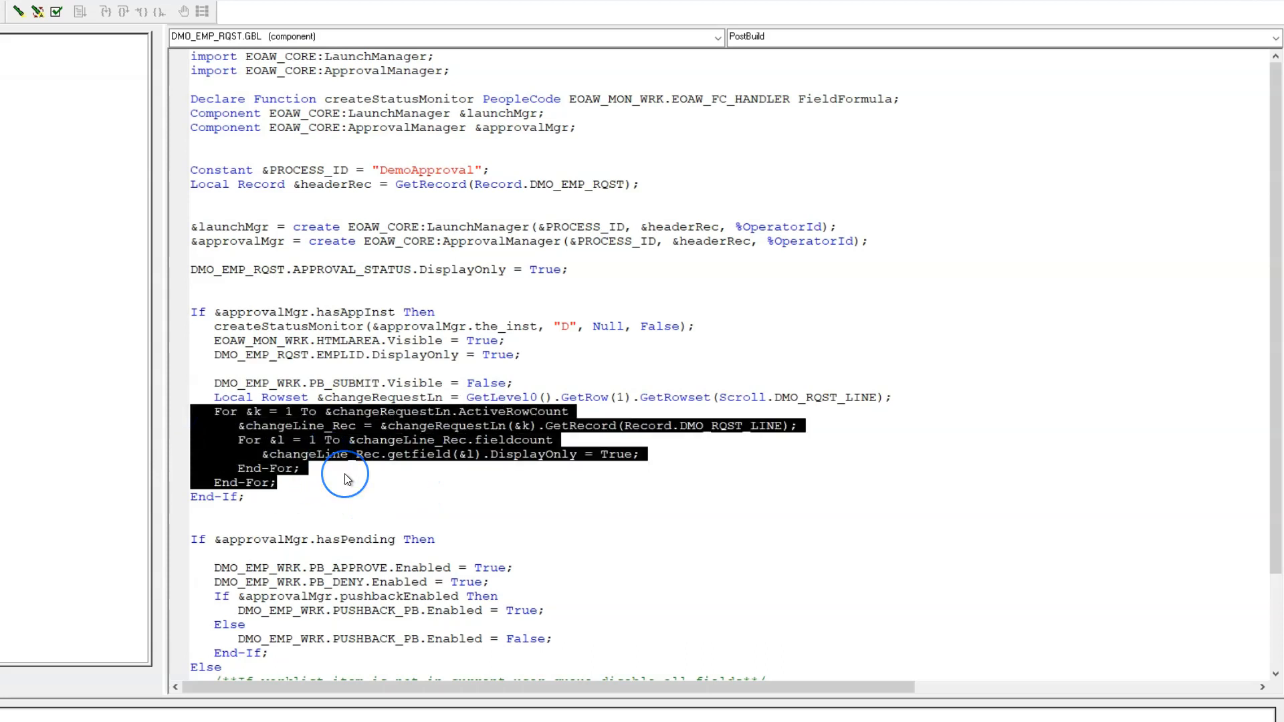
{"action": "scroll", "coordinate": [343, 474], "scroll_direction": "down", "scroll_amount": 3}
{"action": "double_click", "coordinate": [355, 444]}
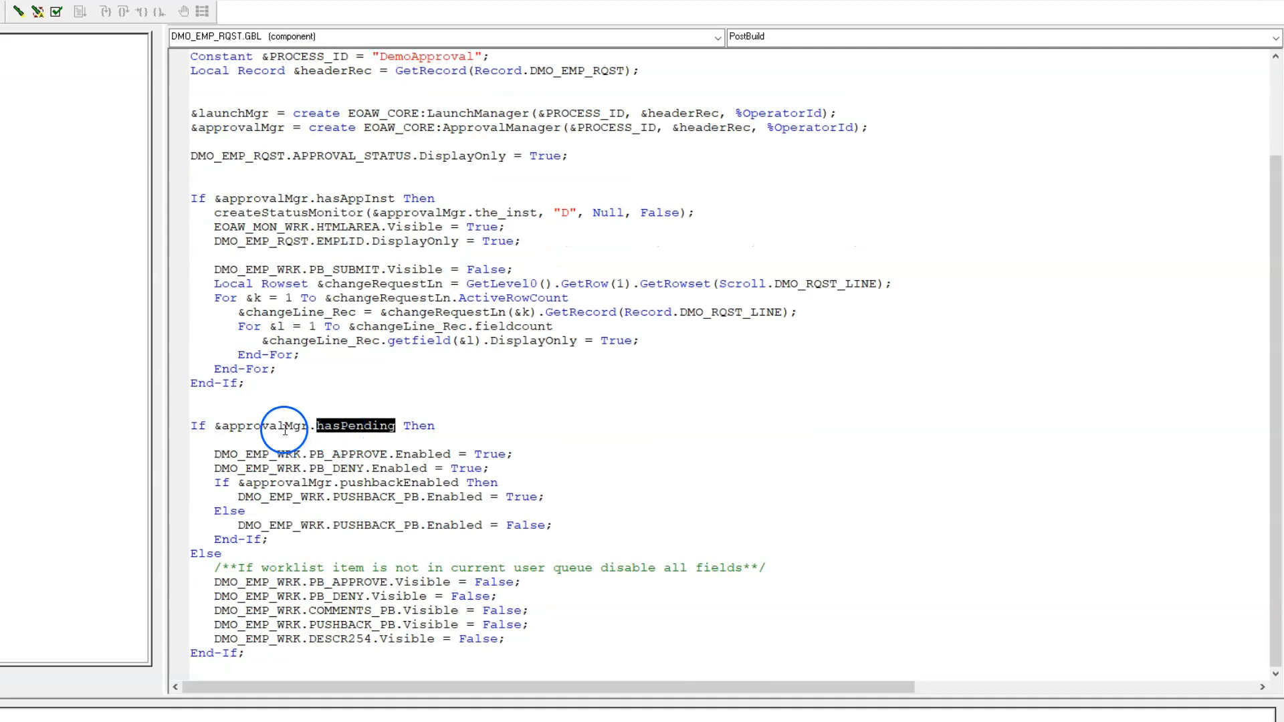
{"action": "double_click", "coordinate": [284, 433]}
{"action": "double_click", "coordinate": [372, 425]}
{"action": "left_click", "coordinate": [357, 454]}
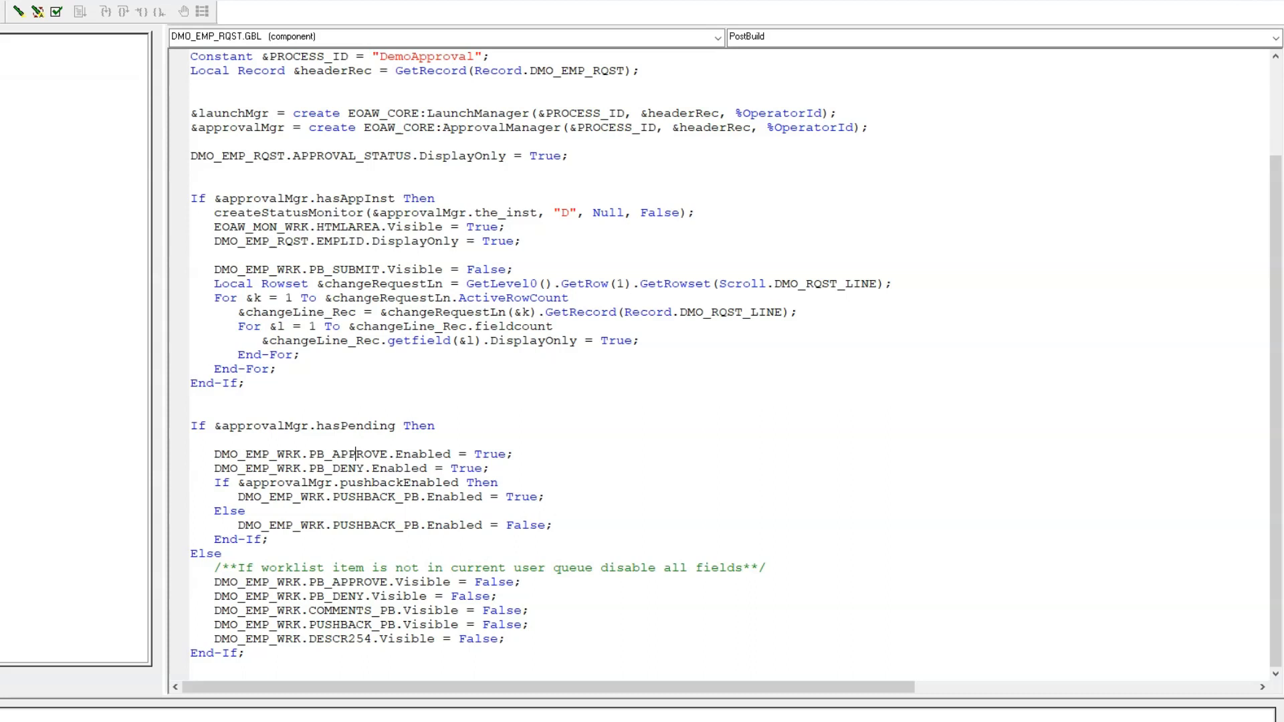
{"action": "left_click", "coordinate": [372, 426]}
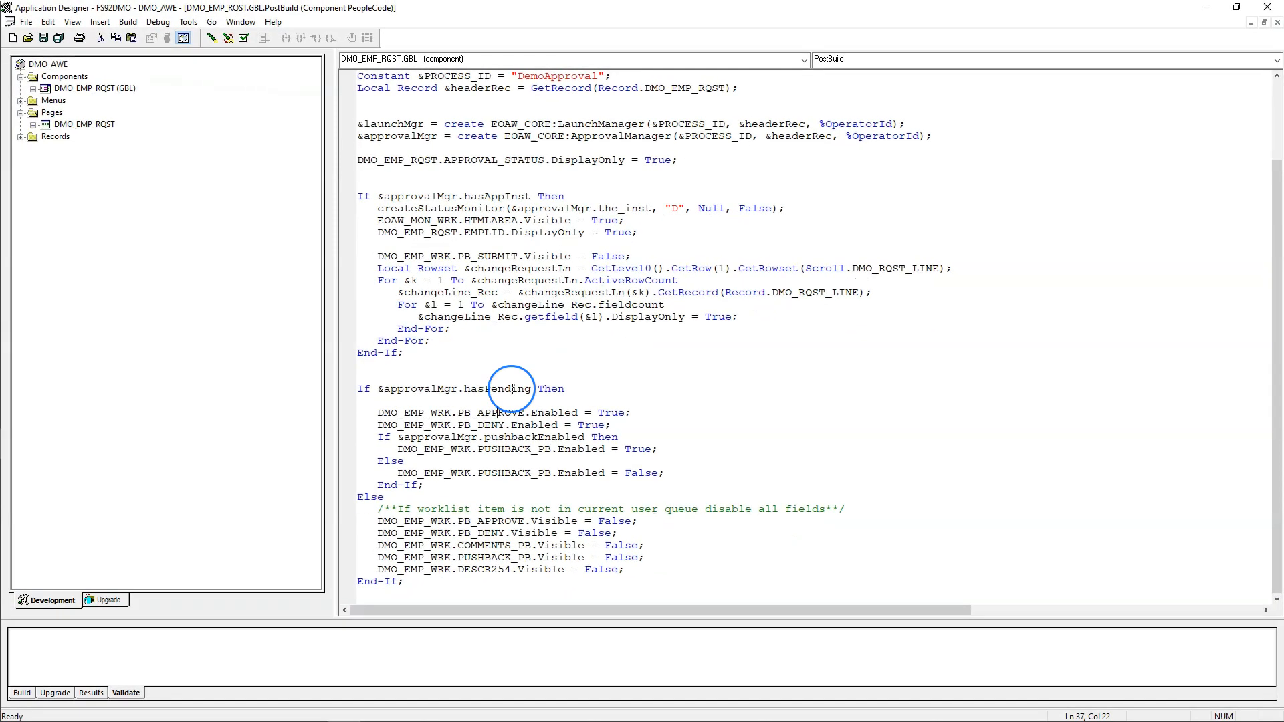
Step: Open the DMO_EMP_WRK record and view the PB_SUBMIT field's FieldChange PeopleCode
{"action": "double_click", "coordinate": [512, 389]}
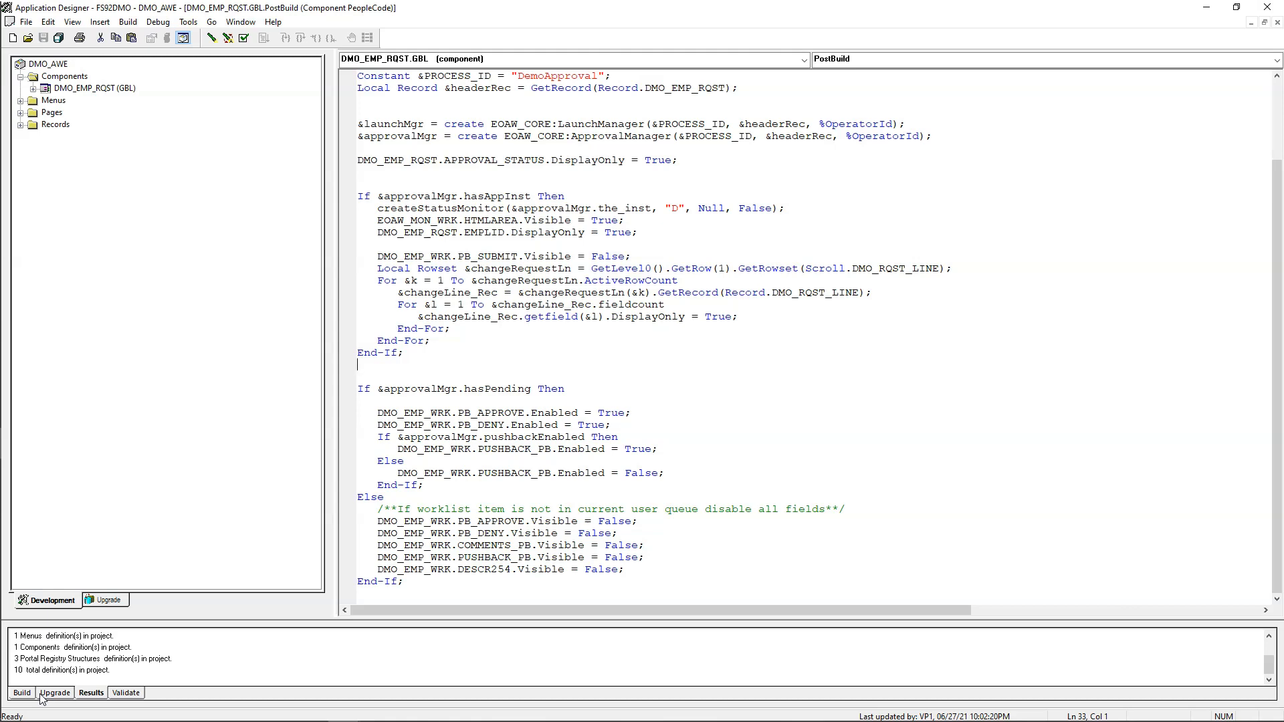
{"action": "left_click", "coordinate": [44, 649]}
{"action": "left_click", "coordinate": [21, 124]}
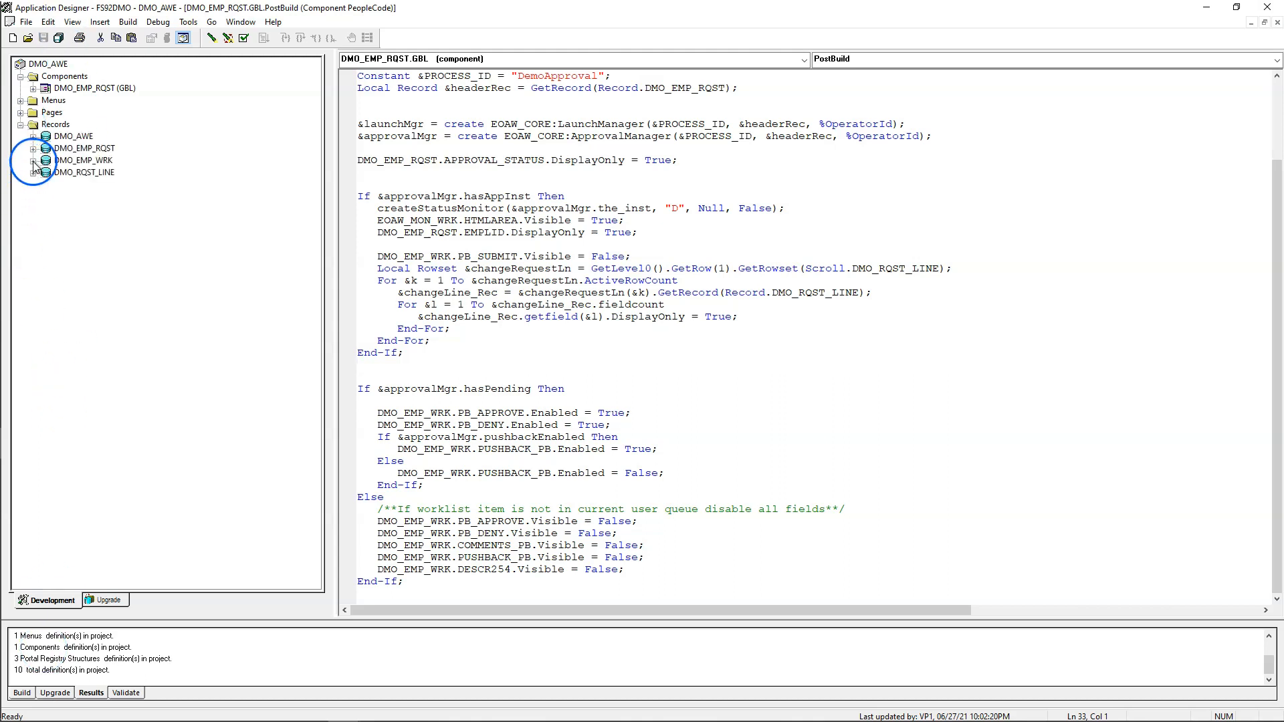
{"action": "left_click", "coordinate": [33, 160]}
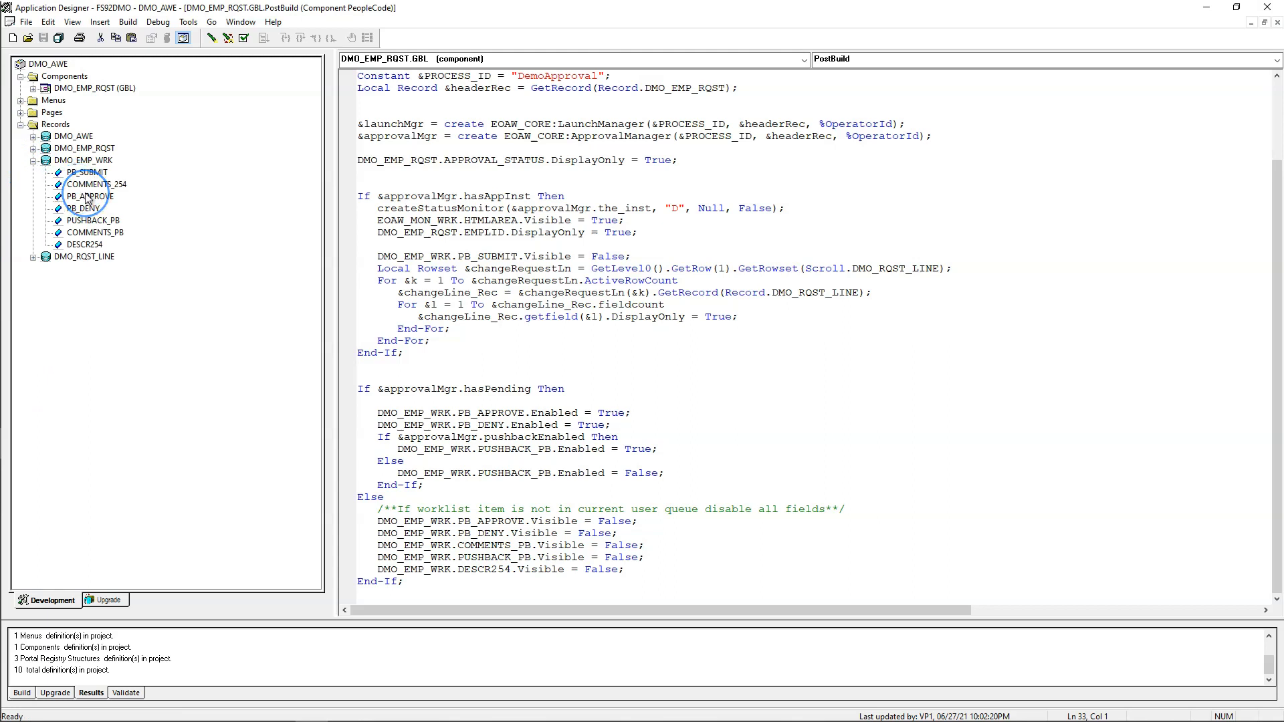
{"action": "double_click", "coordinate": [90, 175]}
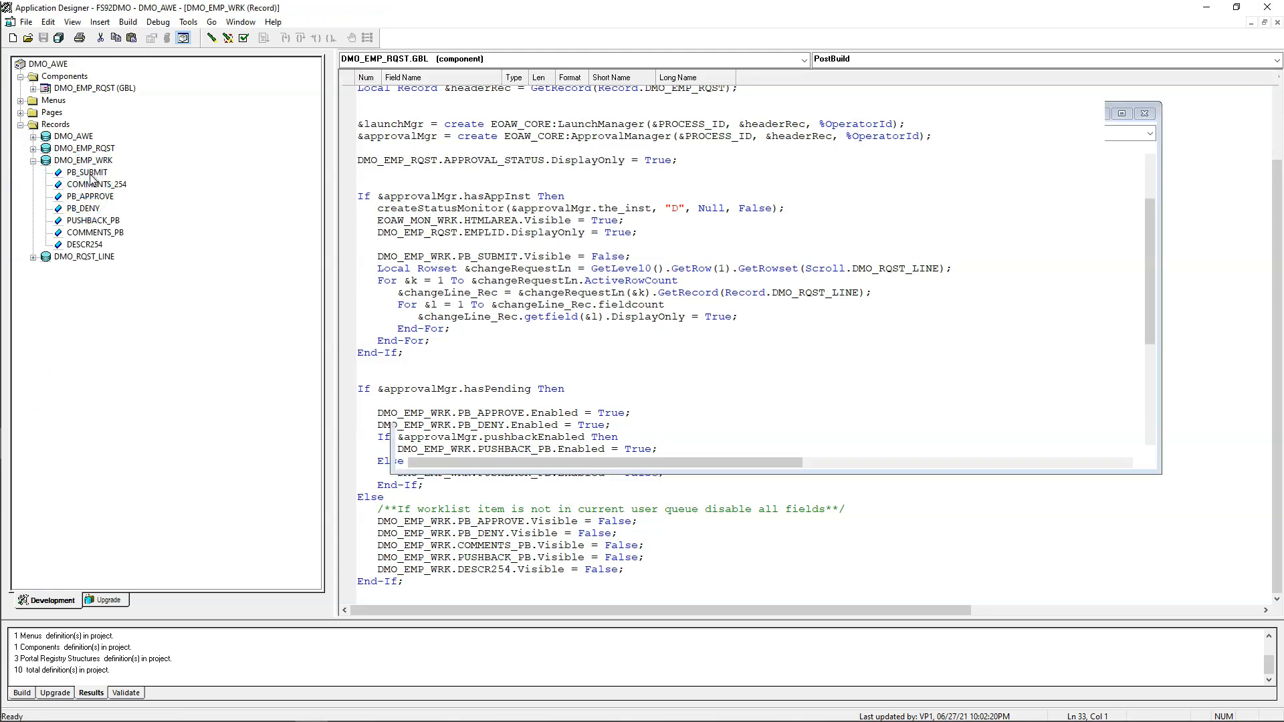
{"action": "left_click", "coordinate": [488, 96]}
{"action": "right_click", "coordinate": [489, 96]}
{"action": "left_click", "coordinate": [535, 118]}
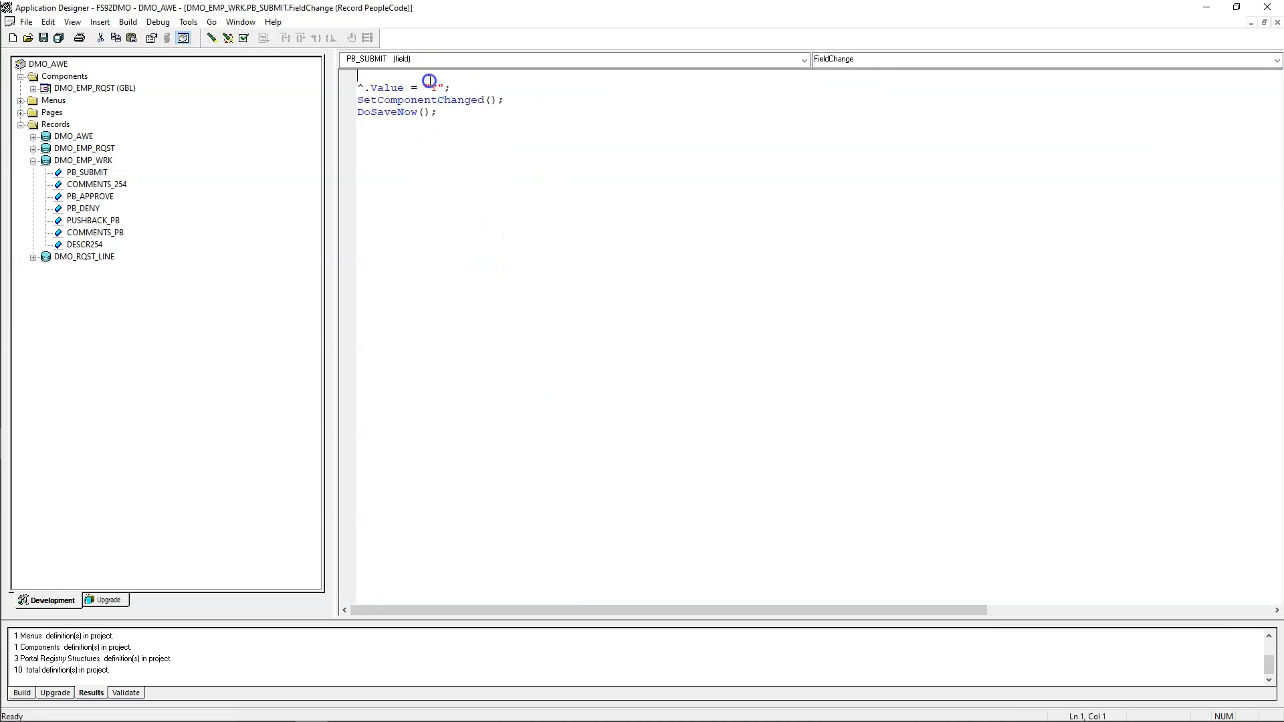
Step: Save the PB_SUBMIT FieldChange code and copy its value, SetComponentChanged and DoSaveNow lines
{"action": "left_click", "coordinate": [44, 38]}
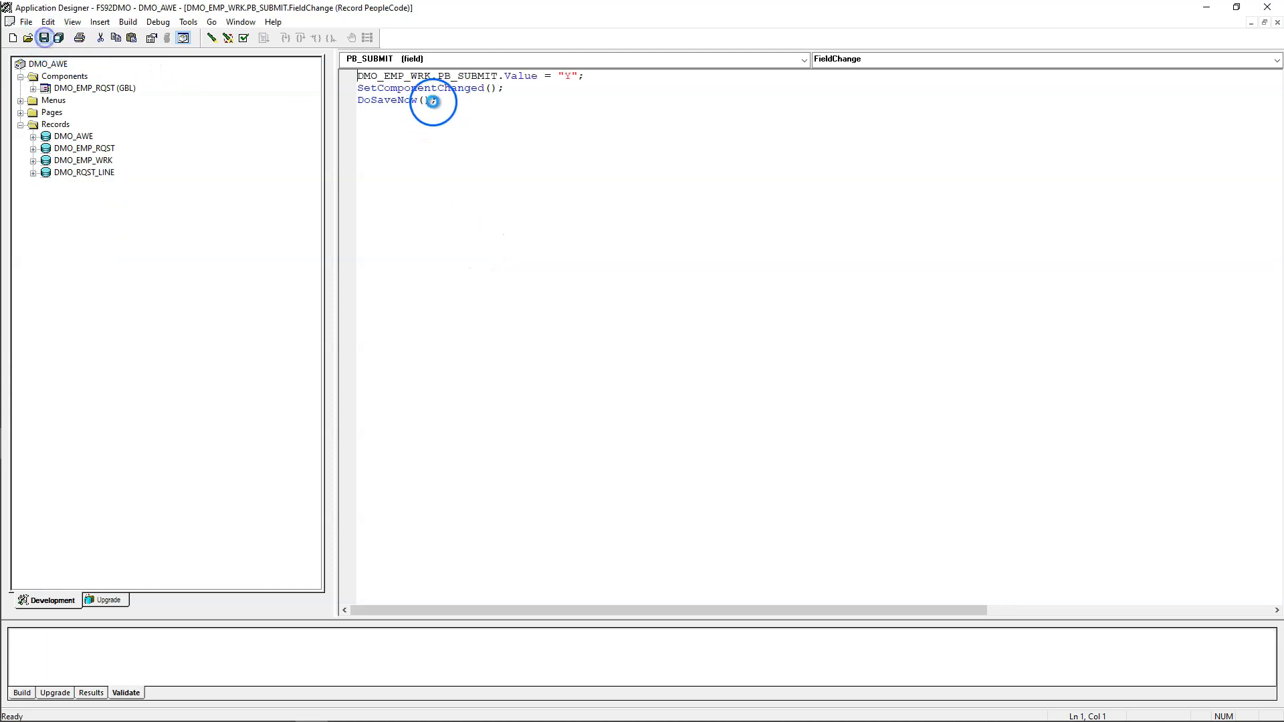
{"action": "double_click", "coordinate": [428, 88]}
{"action": "left_click", "coordinate": [472, 114]}
{"action": "left_click", "coordinate": [436, 89]}
{"action": "double_click", "coordinate": [435, 89]}
{"action": "double_click", "coordinate": [395, 99]}
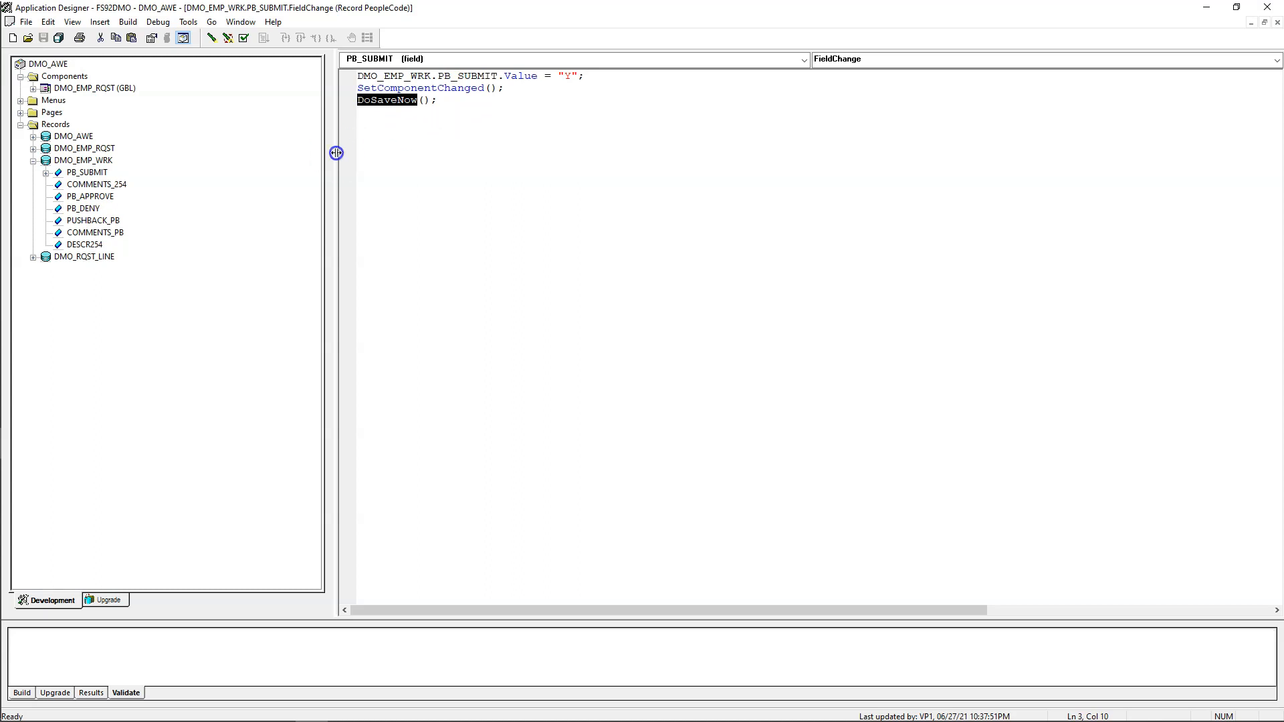
{"action": "left_click", "coordinate": [412, 130]}
{"action": "left_click_drag", "start_coordinate": [413, 129], "coordinate": [344, 78]}
{"action": "left_click", "coordinate": [426, 144]}
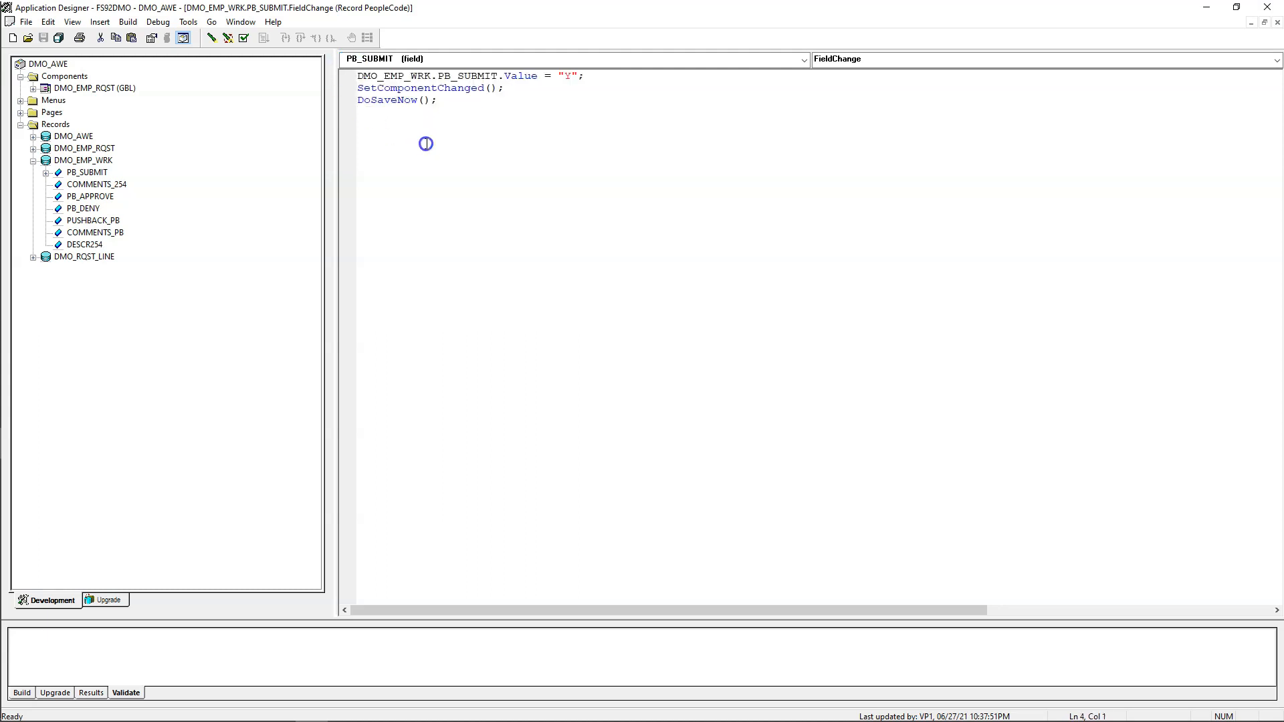
Step: Paste the three lines into the PB_APPROVE and PB_DENY FieldChange events and save them
{"action": "double_click", "coordinate": [111, 187]}
{"action": "left_click", "coordinate": [431, 116]}
{"action": "double_click", "coordinate": [576, 118]}
{"action": "type", "text": "^.Value = \"Y\"; SetComponentChanged(); DoSaveNow();"}
{"action": "left_click", "coordinate": [44, 38]}
{"action": "left_click", "coordinate": [463, 89]}
{"action": "left_click", "coordinate": [1277, 22]}
{"action": "double_click", "coordinate": [576, 128]}
{"action": "type", "text": "DMO_EMP_WRK.PB_DENY.Value = \"Y\"; SetComponentChanged(); DoSaveNow();"}
{"action": "left_click", "coordinate": [44, 38]}
{"action": "left_click", "coordinate": [1277, 22]}
Step: Paste the lines into PUSHBACK_PB and COMMENTS_PB FieldChange, then reopen the DMO_EMP_RQST component PeopleCode
{"action": "double_click", "coordinate": [576, 140]}
{"action": "key", "text": "ctrl+v"}
{"action": "left_click", "coordinate": [44, 38]}
{"action": "left_click", "coordinate": [1277, 23]}
{"action": "double_click", "coordinate": [577, 151]}
{"action": "type", "text": "DMO_EMP_WRK.COMMENTS_PB.Value = \"Y\"; SetComponentChanged(); DoSaveNow();"}
{"action": "left_click", "coordinate": [43, 38]}
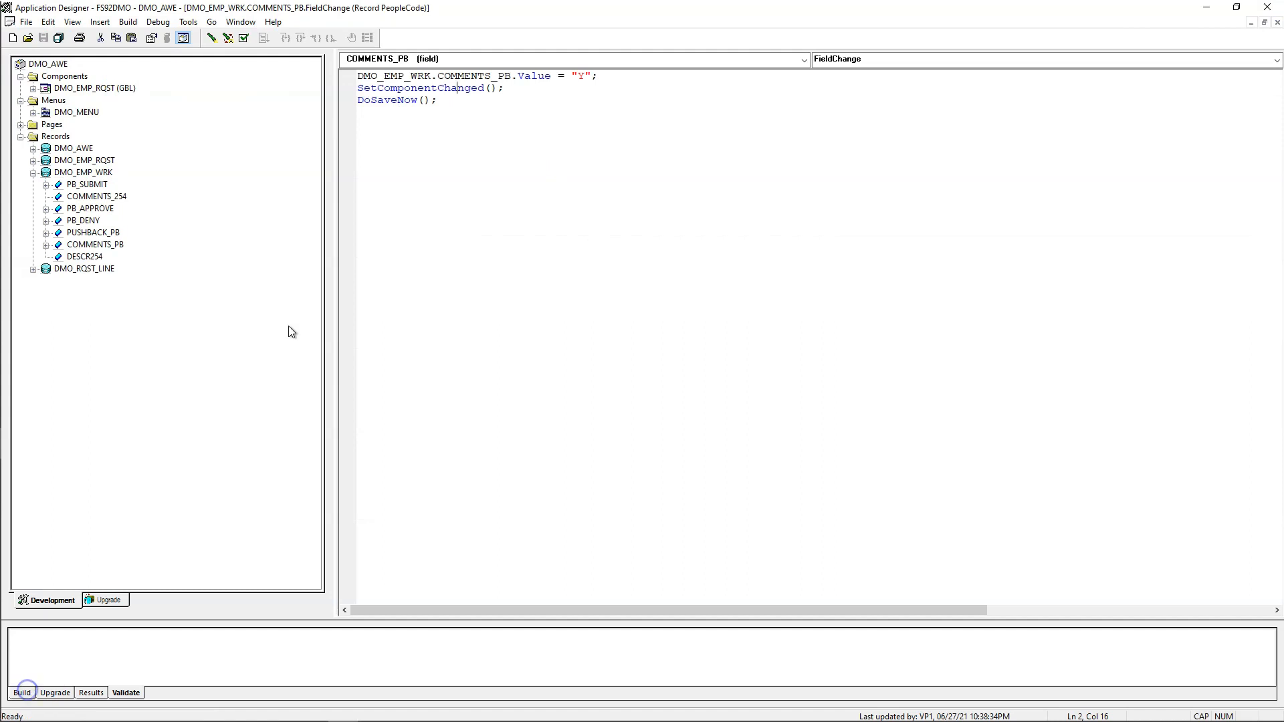
{"action": "right_click", "coordinate": [104, 88]}
{"action": "left_click", "coordinate": [126, 110]}
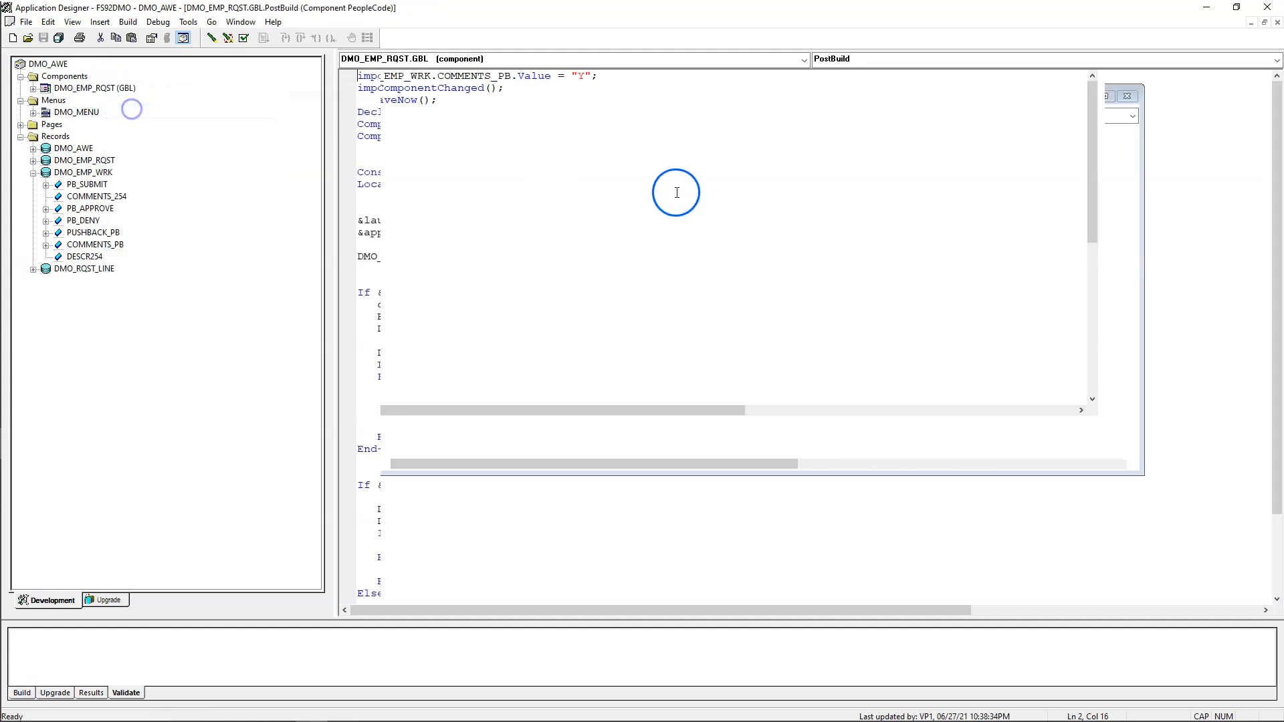
Step: Paste the AWE code block into the component's SavePostChange event
{"action": "left_click", "coordinate": [831, 62]}
{"action": "left_click", "coordinate": [840, 99]}
{"action": "left_click", "coordinate": [671, 156]}
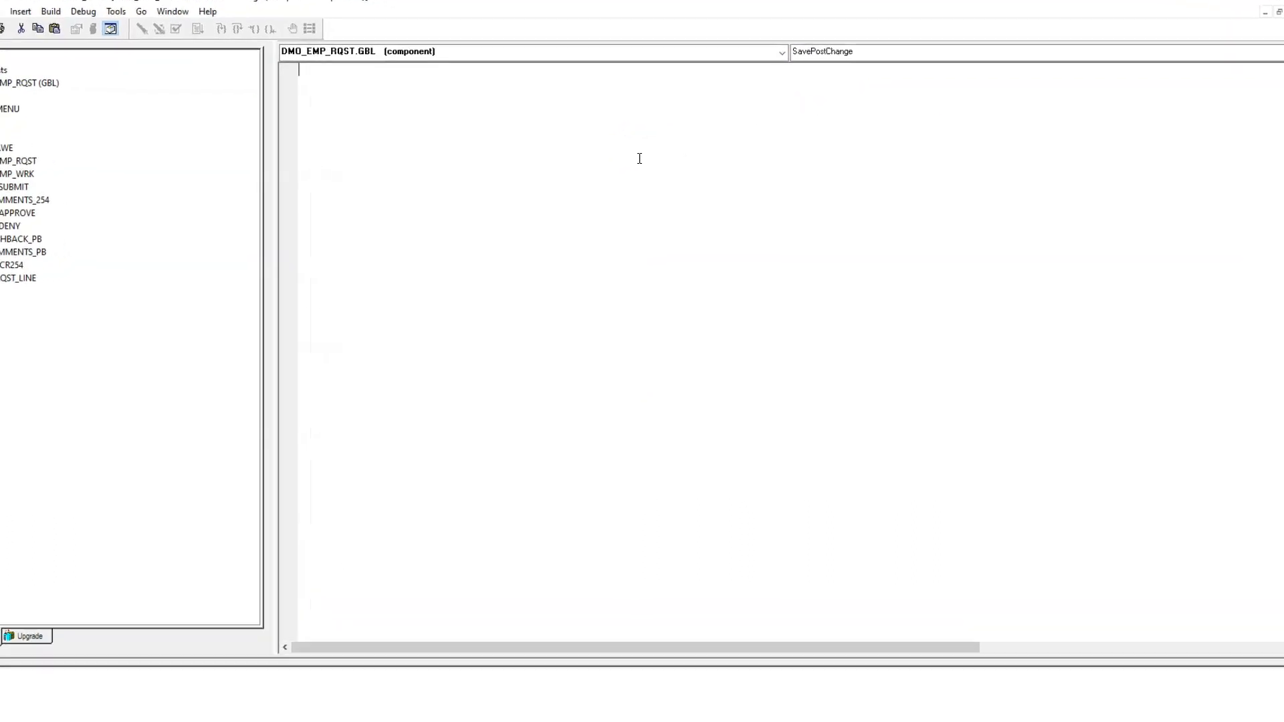
{"action": "key", "text": "ctrl+v"}
Step: Review the import lines, Component declarations and the If condition checking the button flags
{"action": "scroll", "coordinate": [287, 166], "scroll_direction": "up", "scroll_amount": 7}
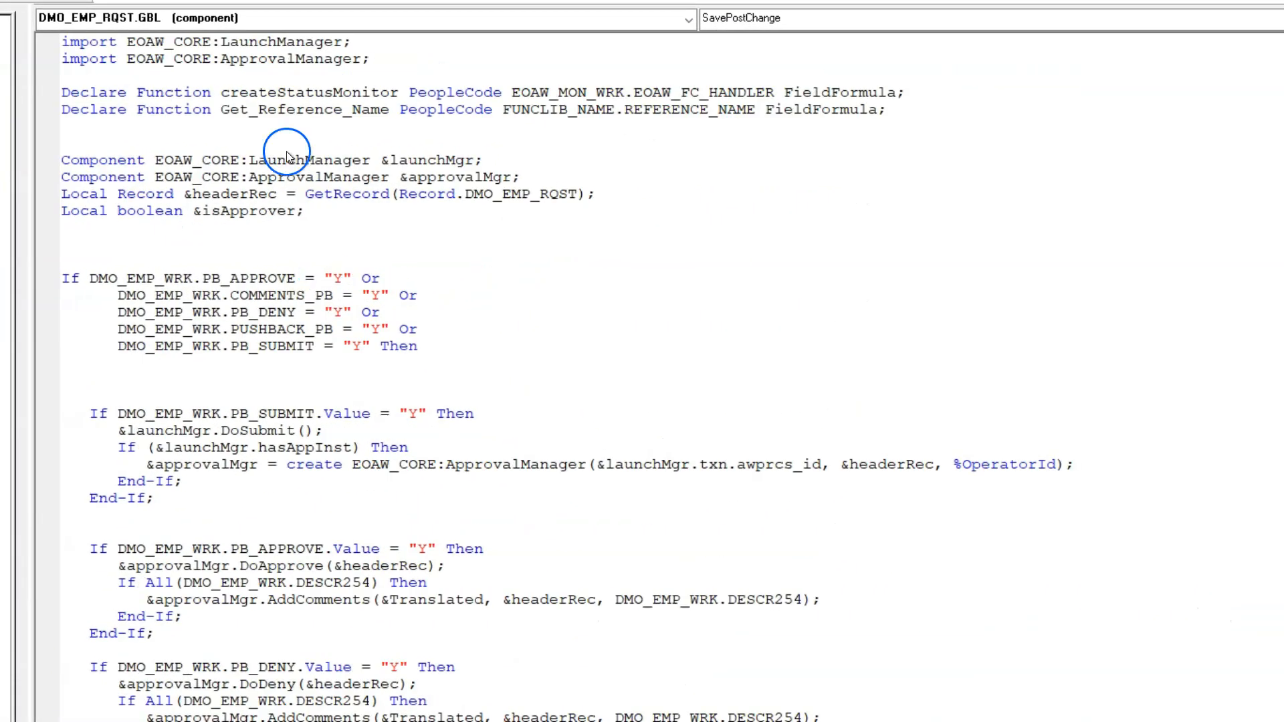
{"action": "left_click", "coordinate": [375, 61]}
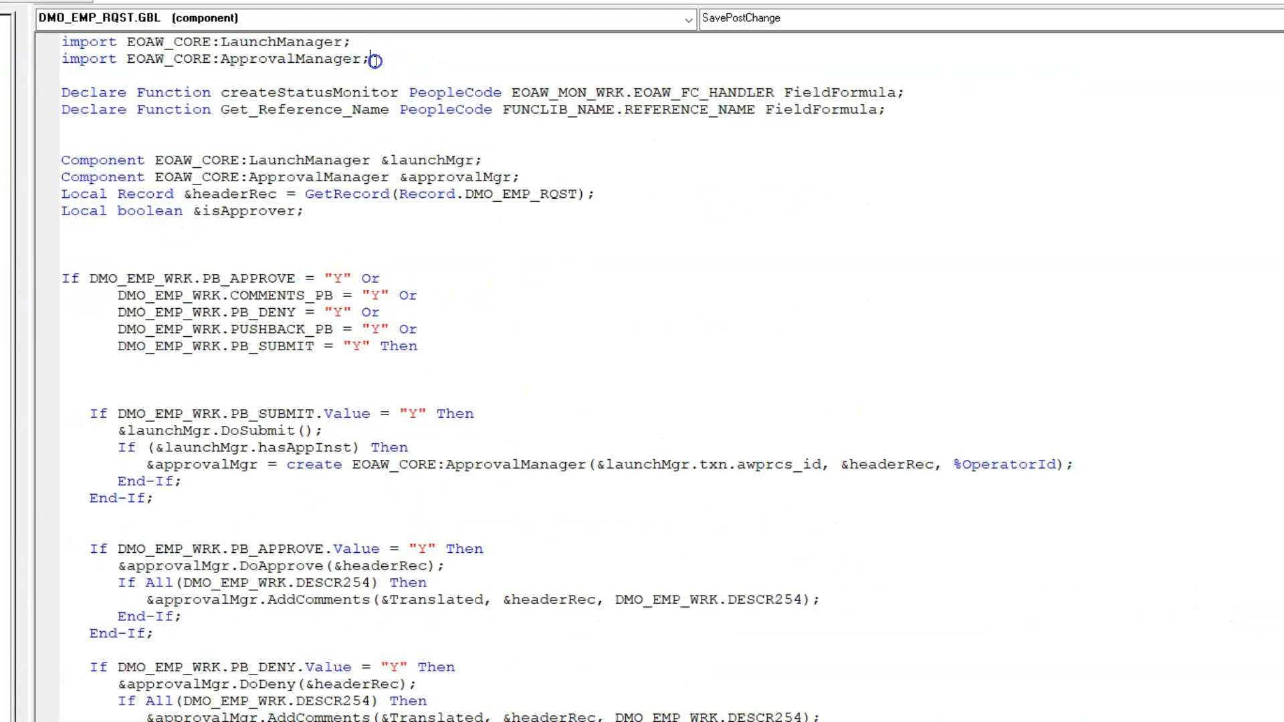
{"action": "left_click_drag", "start_coordinate": [375, 61], "coordinate": [61, 38]}
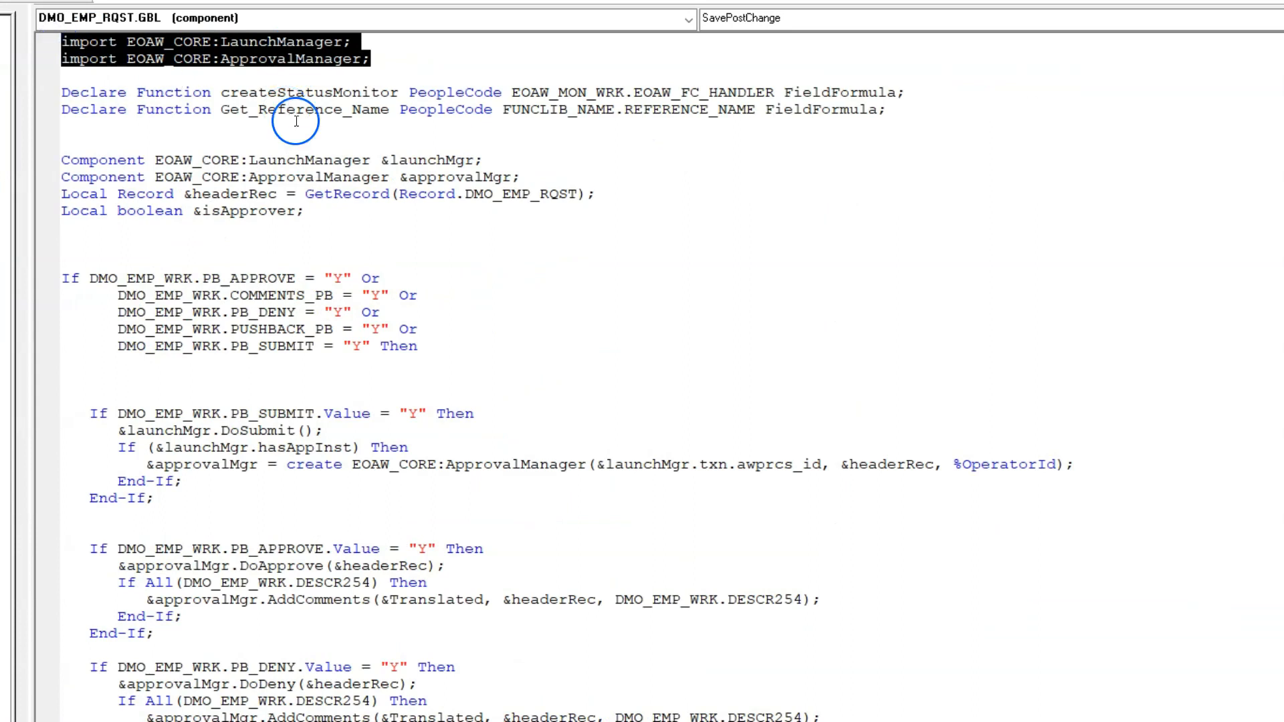
{"action": "left_click", "coordinate": [530, 193]}
{"action": "left_click_drag", "start_coordinate": [522, 178], "coordinate": [60, 167]}
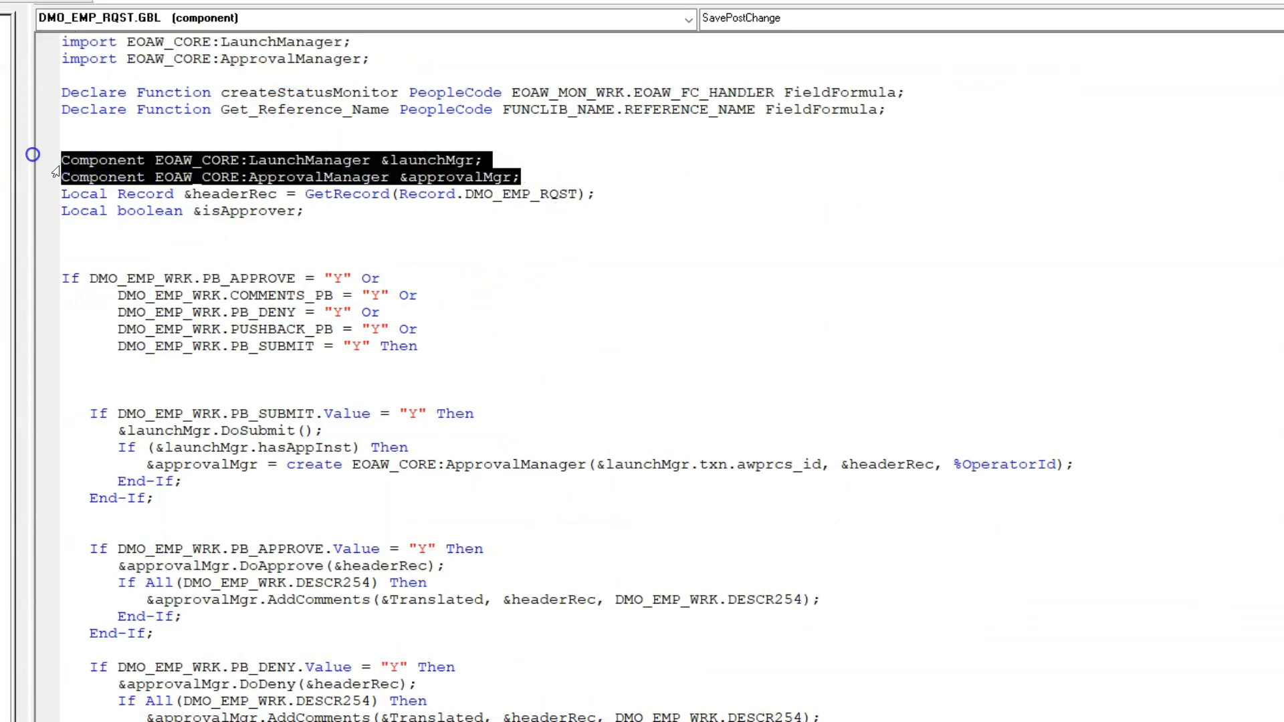
{"action": "left_click", "coordinate": [257, 346]}
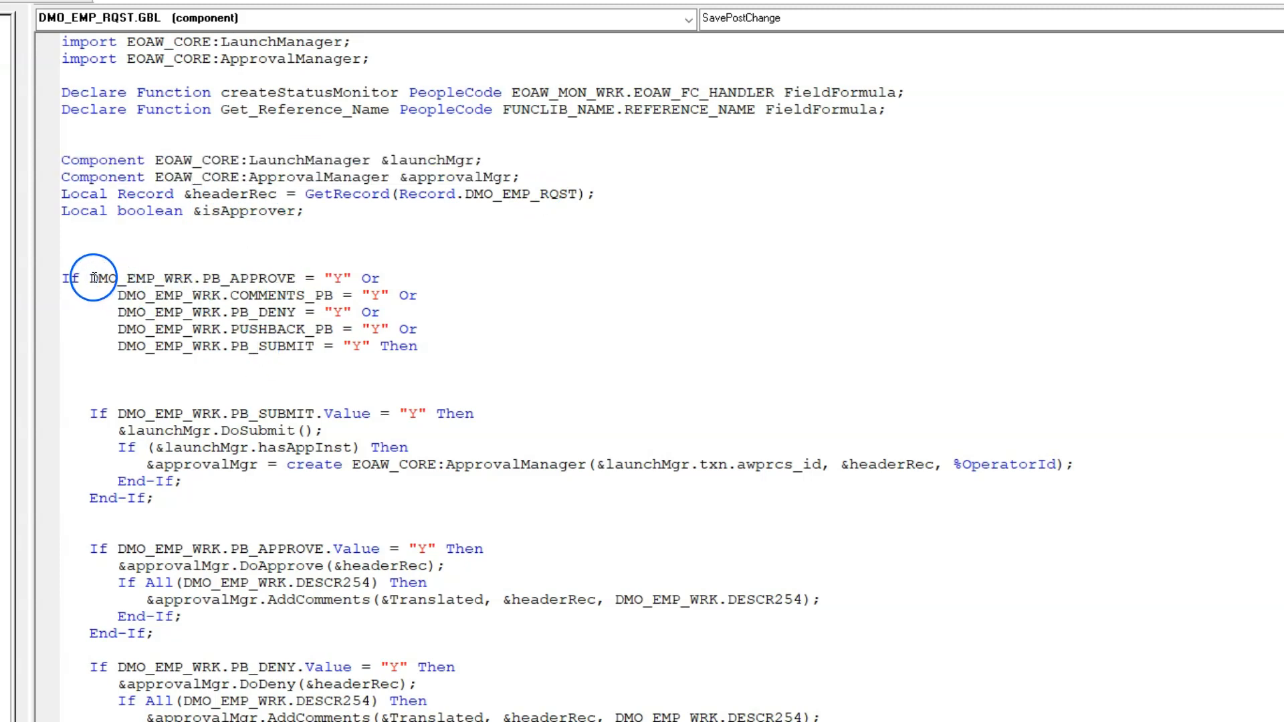
{"action": "left_click_drag", "start_coordinate": [90, 278], "coordinate": [402, 292]}
{"action": "left_click", "coordinate": [428, 347]}
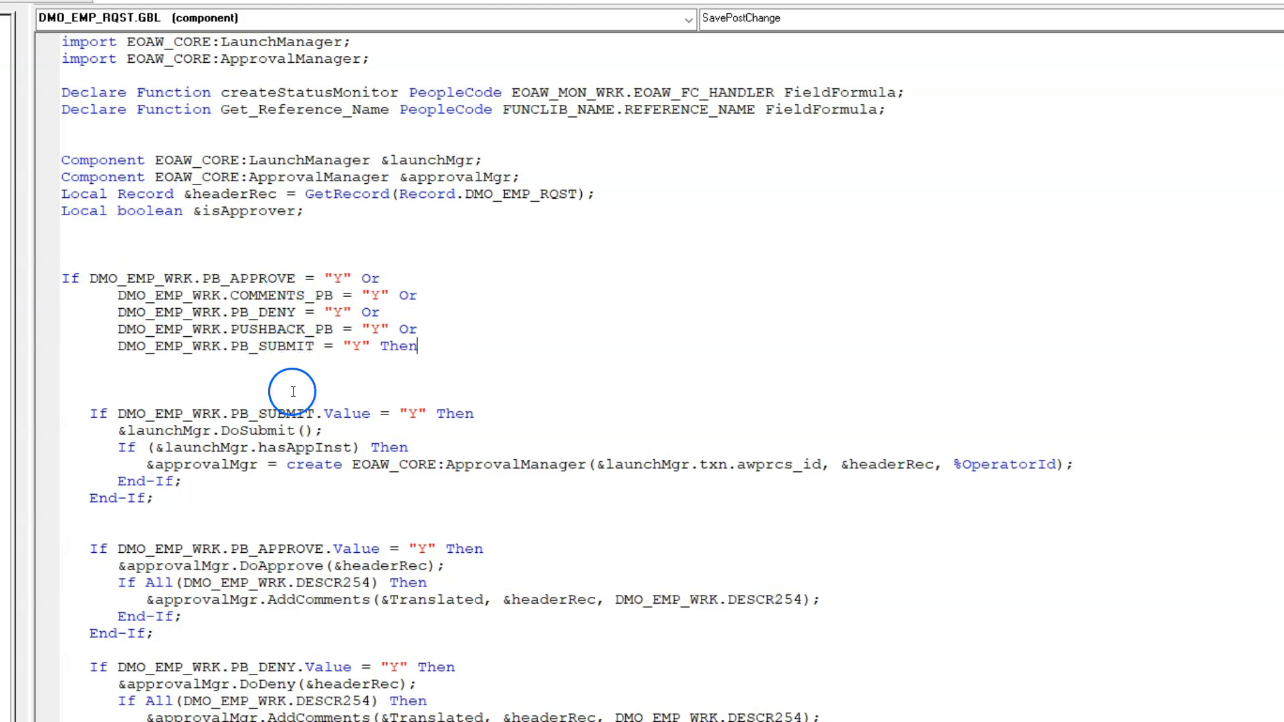
Step: Review the DoSubmit, PB_APPROVE/DoApprove and DoDeny branches
{"action": "scroll", "coordinate": [295, 388], "scroll_direction": "down", "scroll_amount": 1}
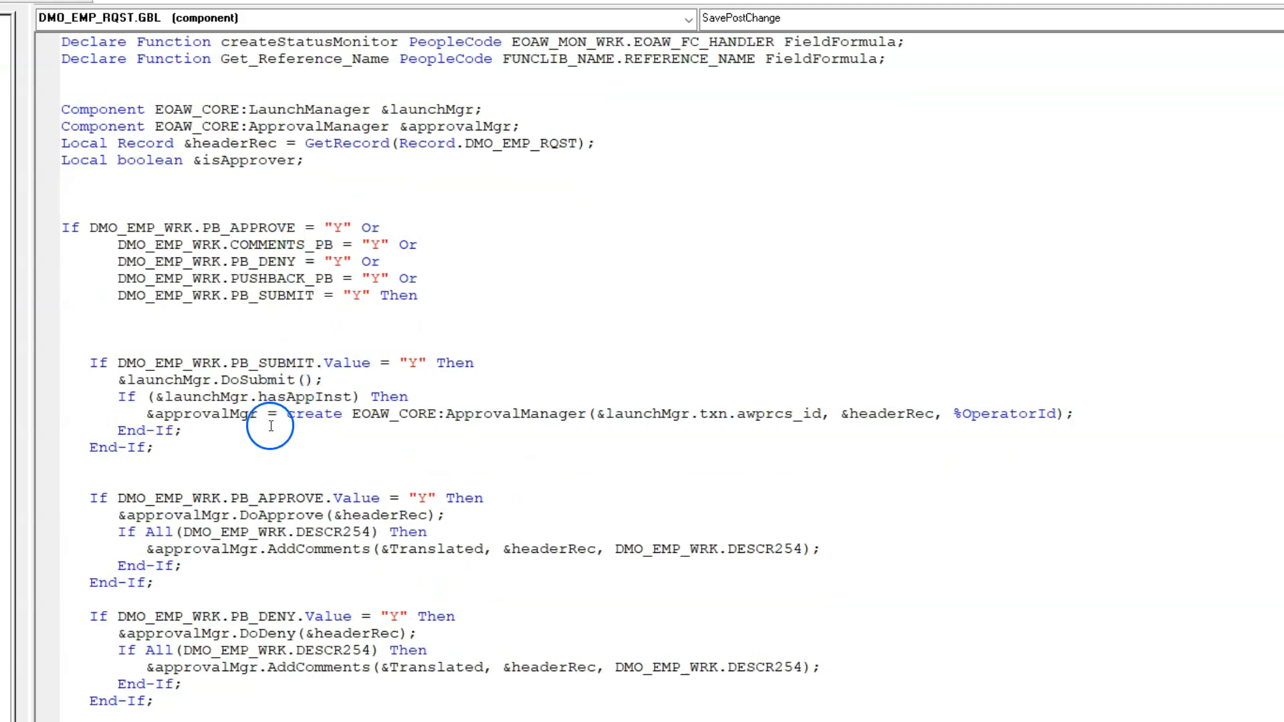
{"action": "double_click", "coordinate": [276, 354]}
{"action": "double_click", "coordinate": [259, 379]}
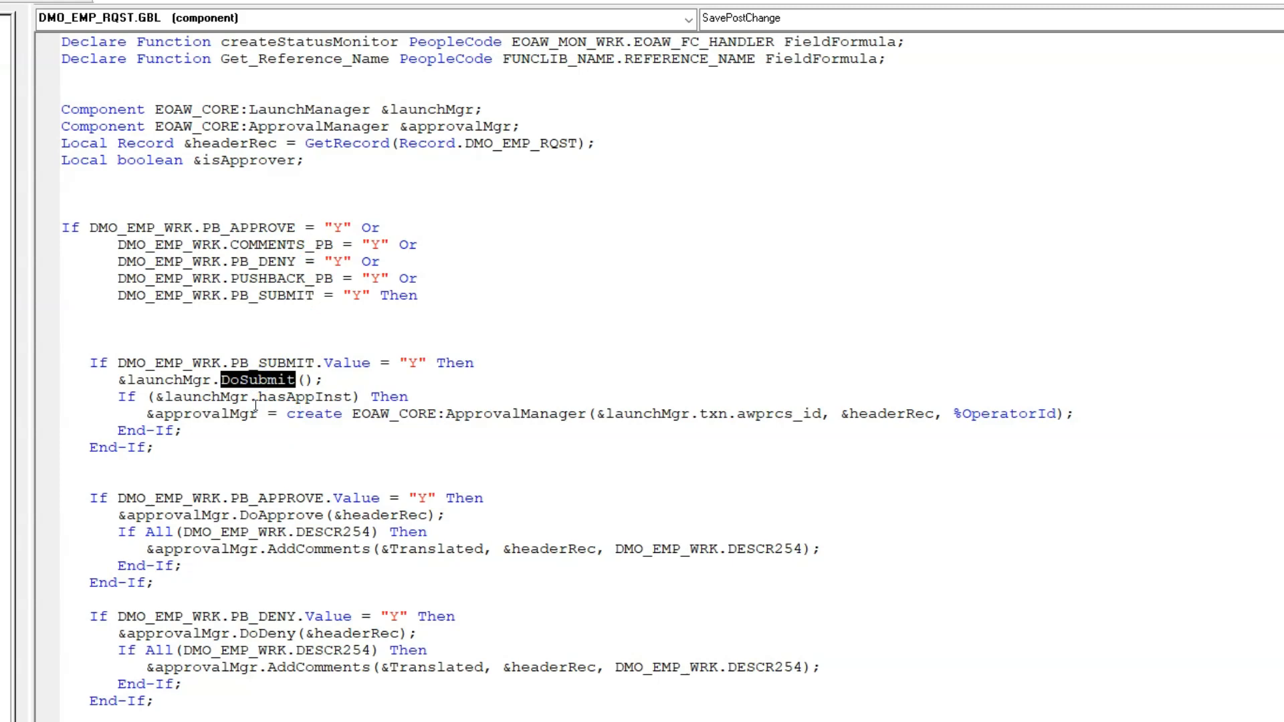
{"action": "double_click", "coordinate": [267, 499]}
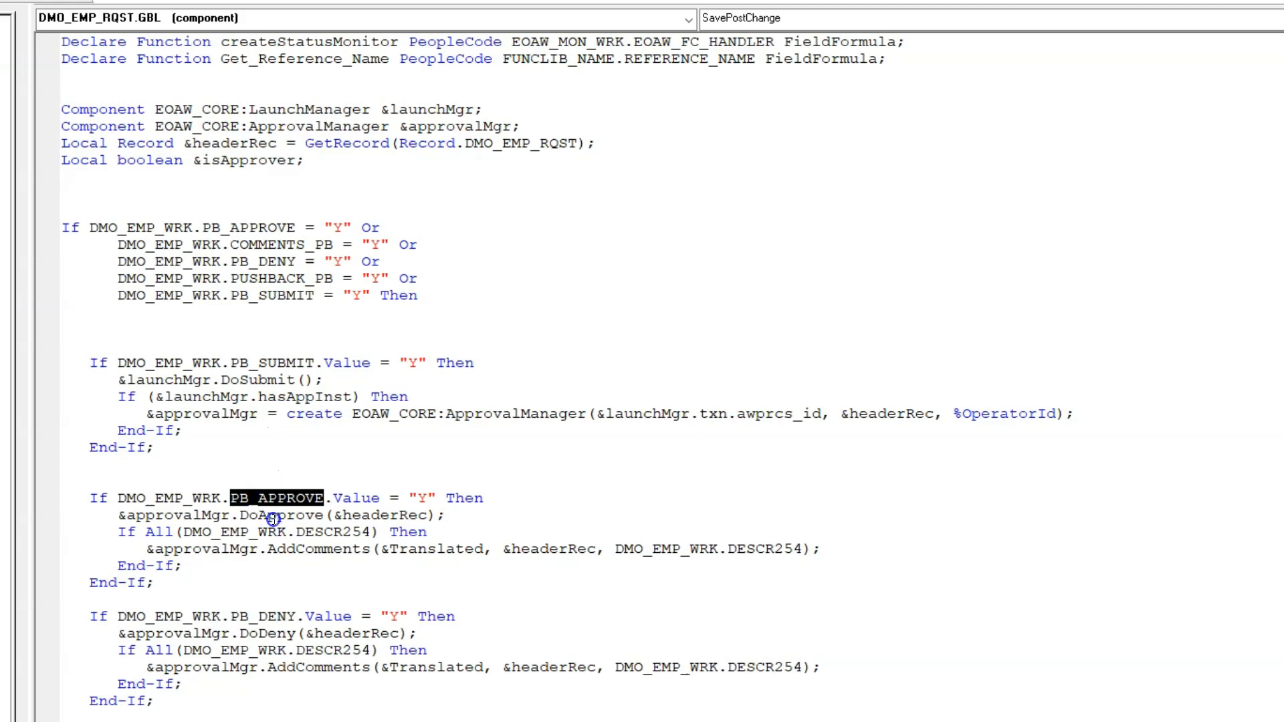
{"action": "double_click", "coordinate": [273, 517]}
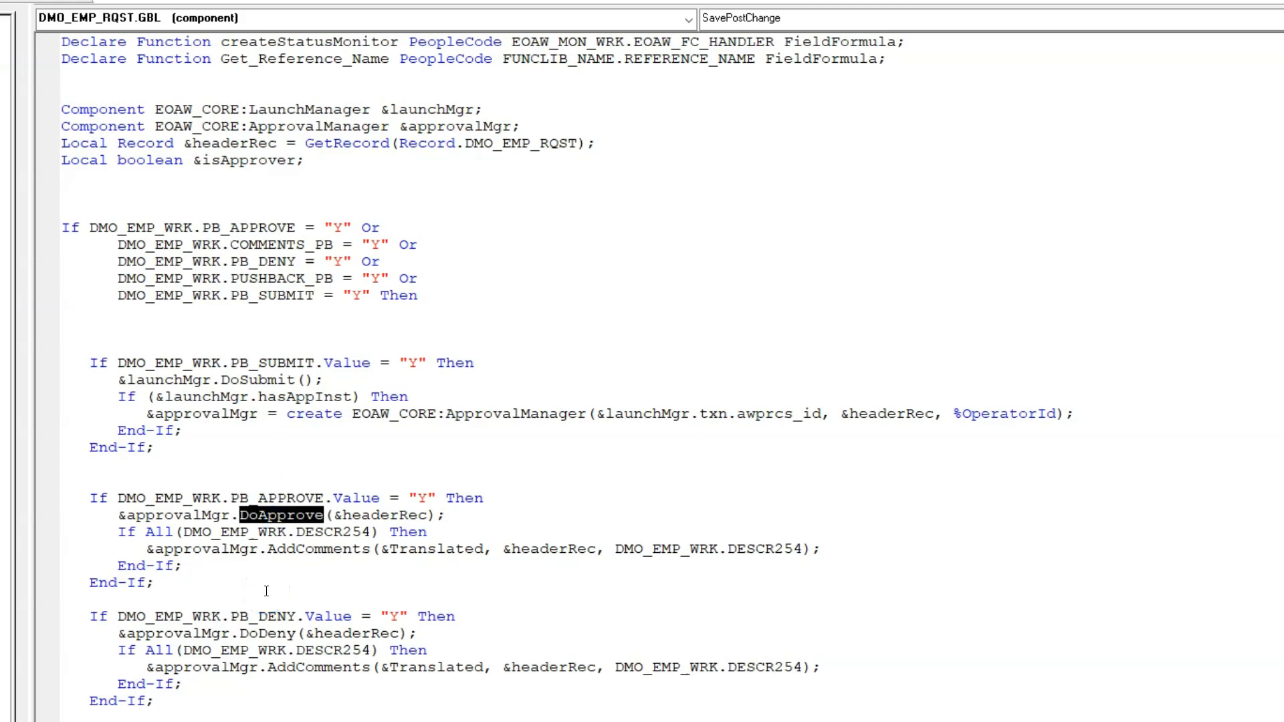
{"action": "scroll", "coordinate": [261, 549], "scroll_direction": "down", "scroll_amount": 2}
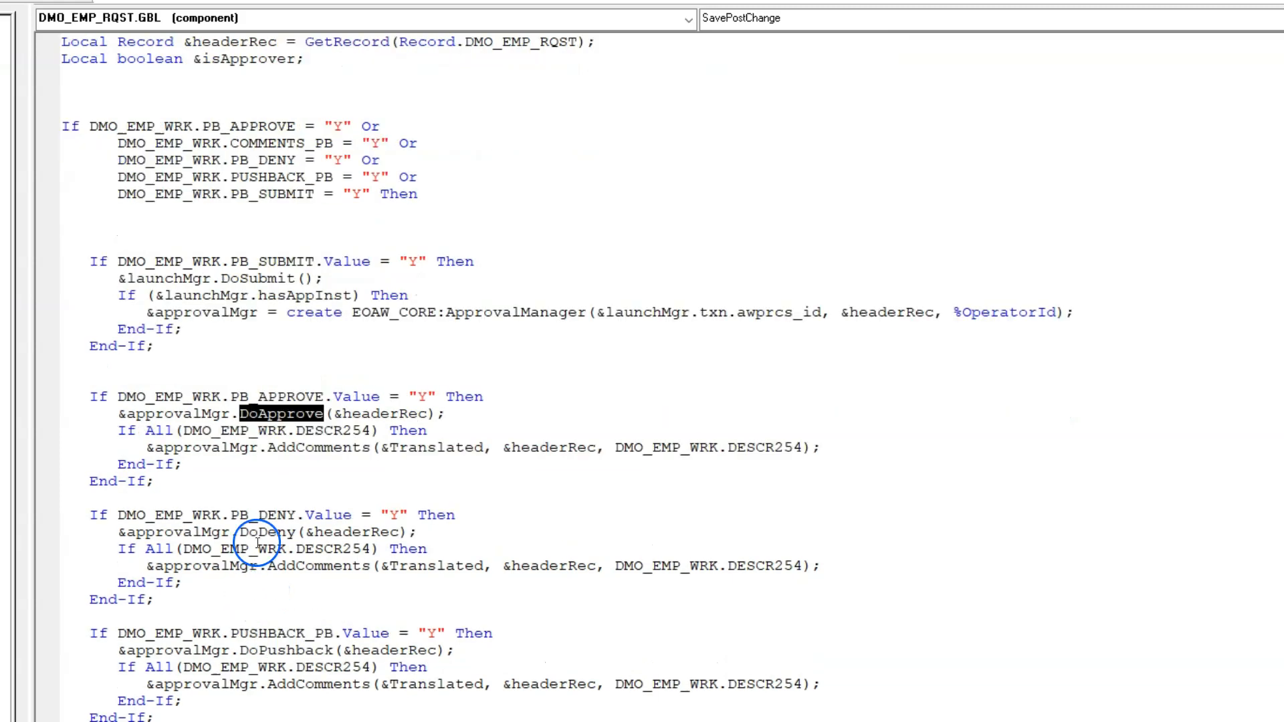
{"action": "left_click", "coordinate": [265, 516]}
{"action": "double_click", "coordinate": [275, 532]}
Step: Review the DoPushback, DESCR254 AddComments, TransferExact and final hasAppInst blocks
{"action": "scroll", "coordinate": [295, 509], "scroll_direction": "down", "scroll_amount": 2}
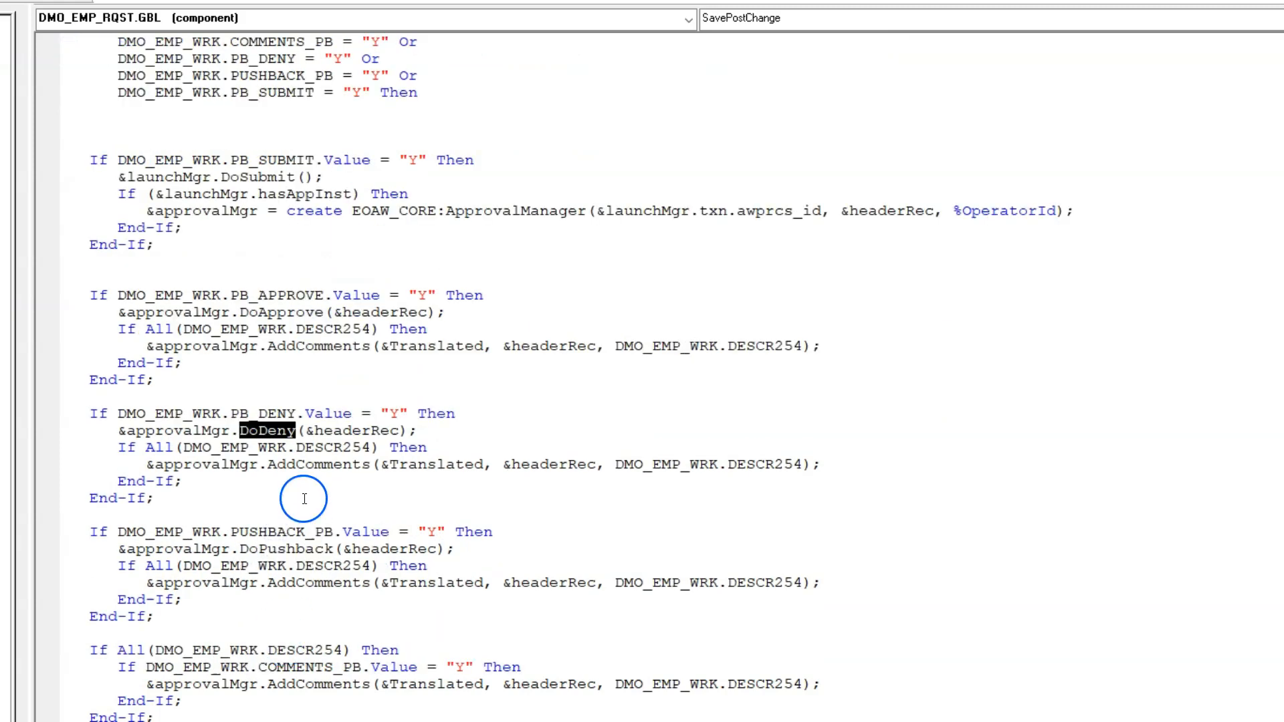
{"action": "double_click", "coordinate": [291, 550]}
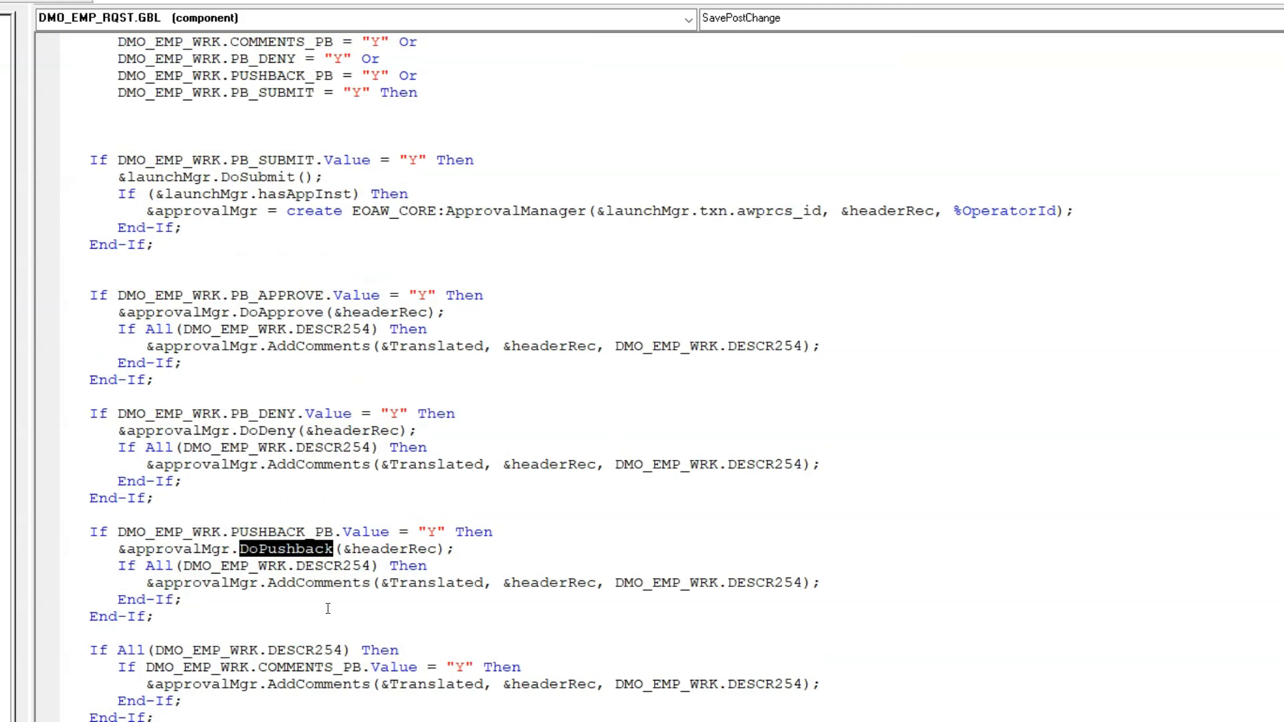
{"action": "scroll", "coordinate": [328, 609], "scroll_direction": "down", "scroll_amount": 1}
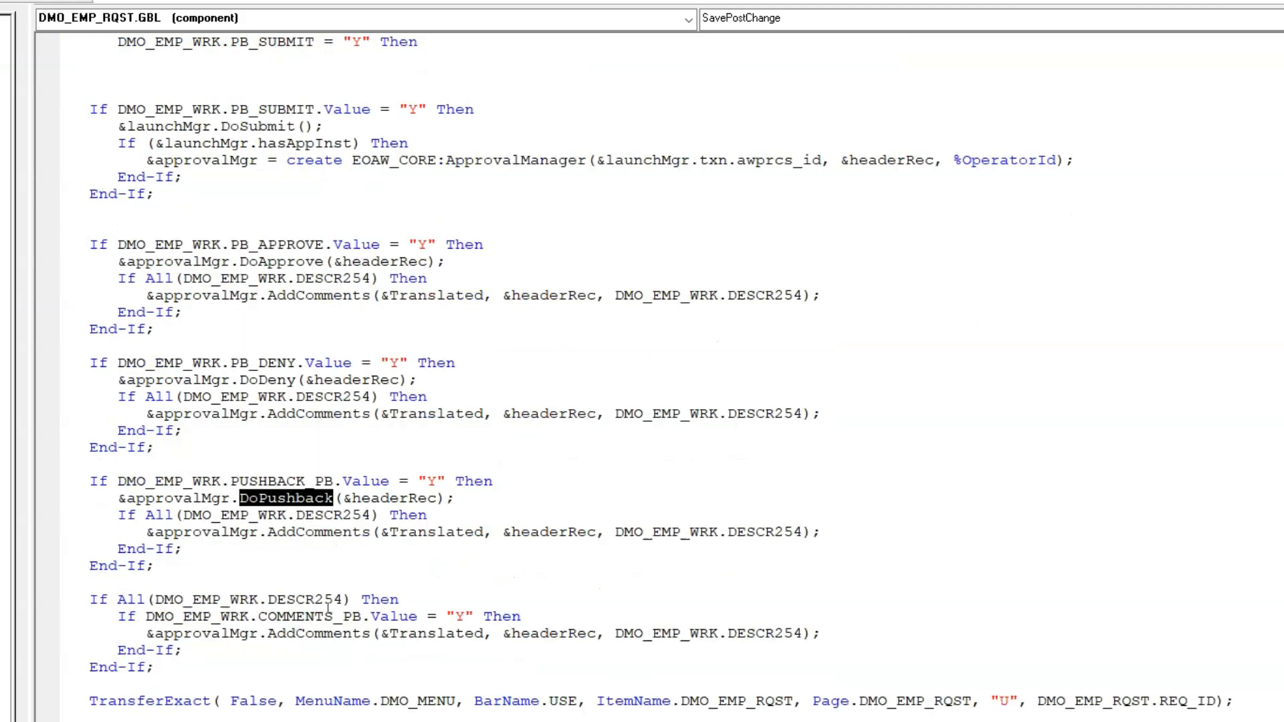
{"action": "double_click", "coordinate": [304, 599]}
{"action": "left_click", "coordinate": [292, 641]}
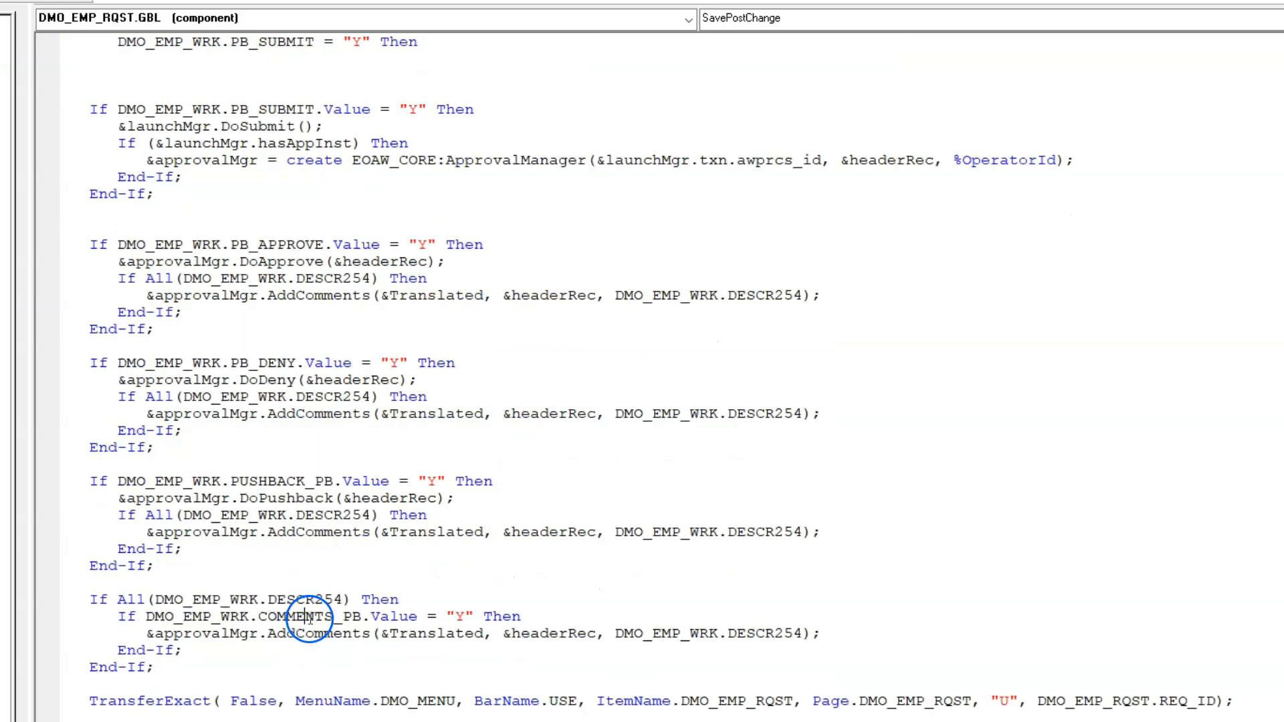
{"action": "double_click", "coordinate": [310, 634]}
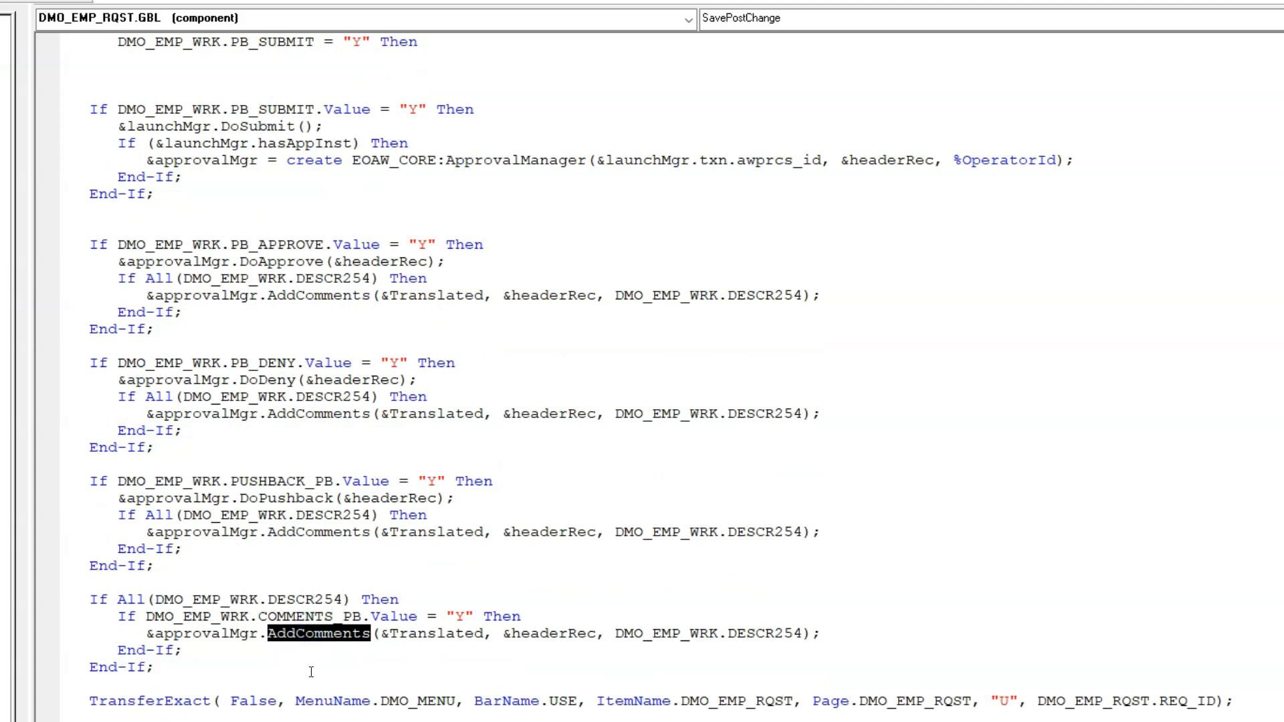
{"action": "scroll", "coordinate": [311, 671], "scroll_direction": "down", "scroll_amount": 2}
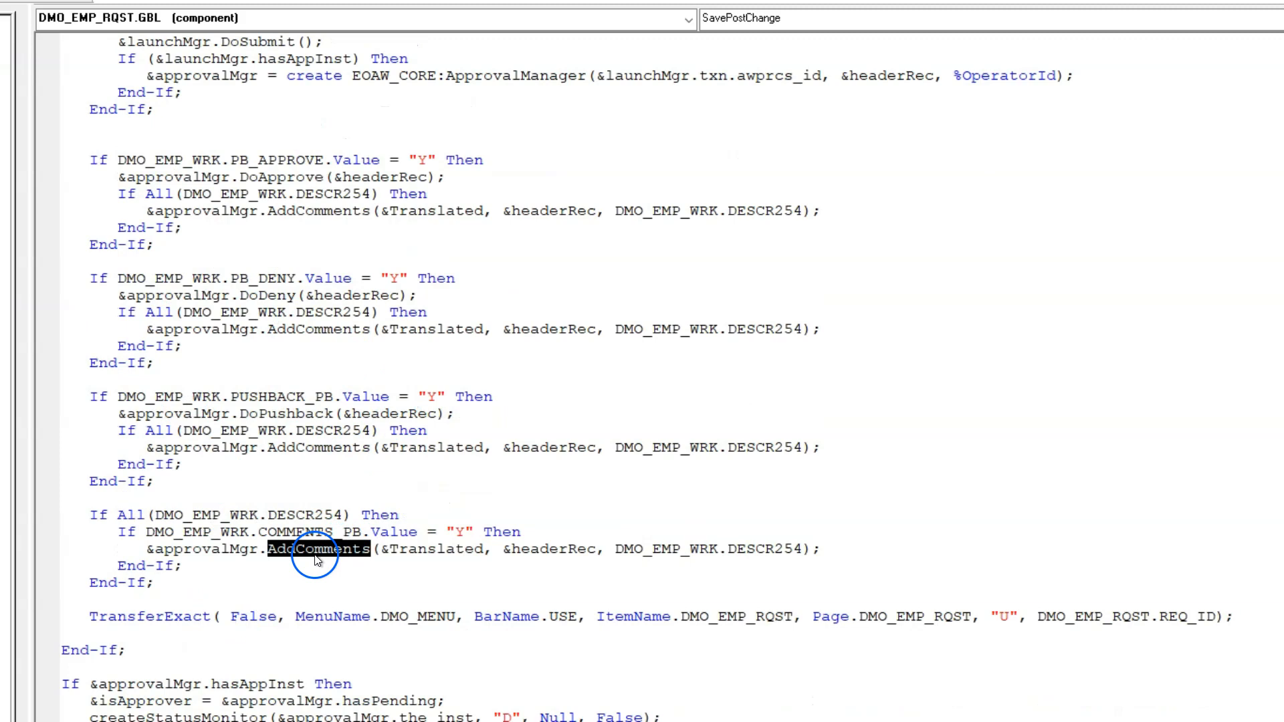
{"action": "double_click", "coordinate": [179, 619]}
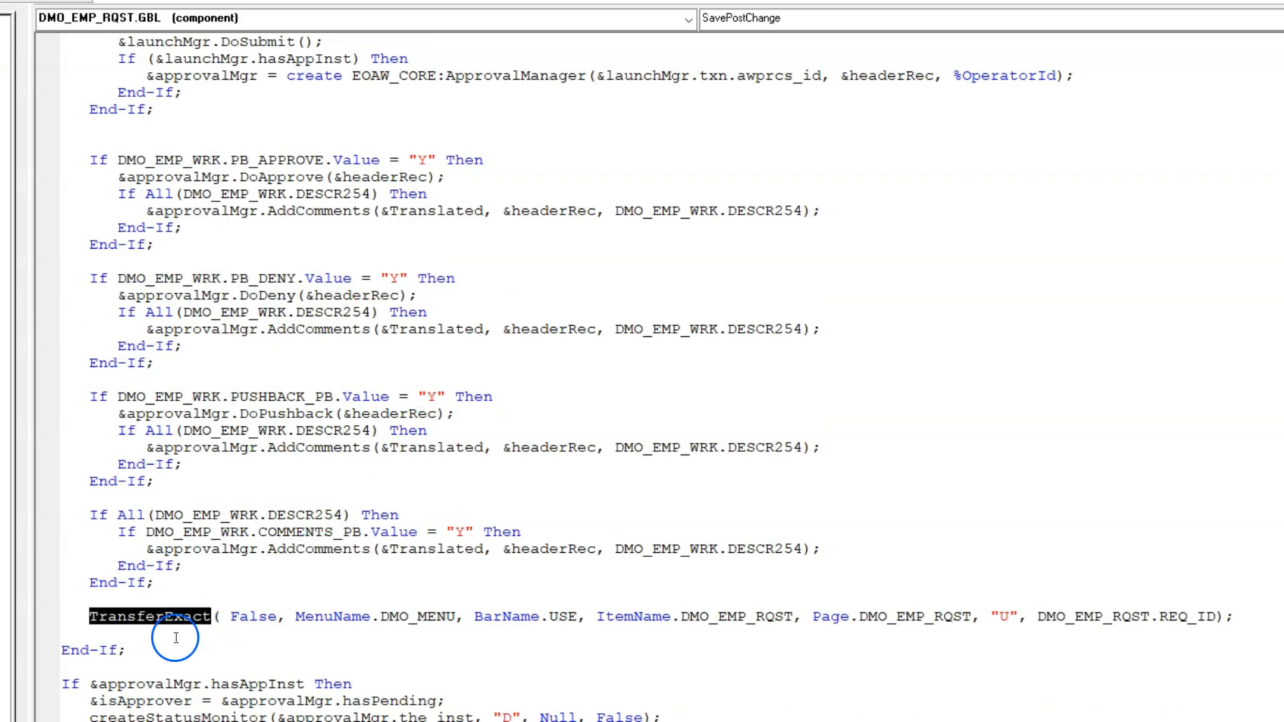
{"action": "left_click", "coordinate": [133, 714]}
{"action": "left_click_drag", "start_coordinate": [92, 685], "coordinate": [366, 694]}
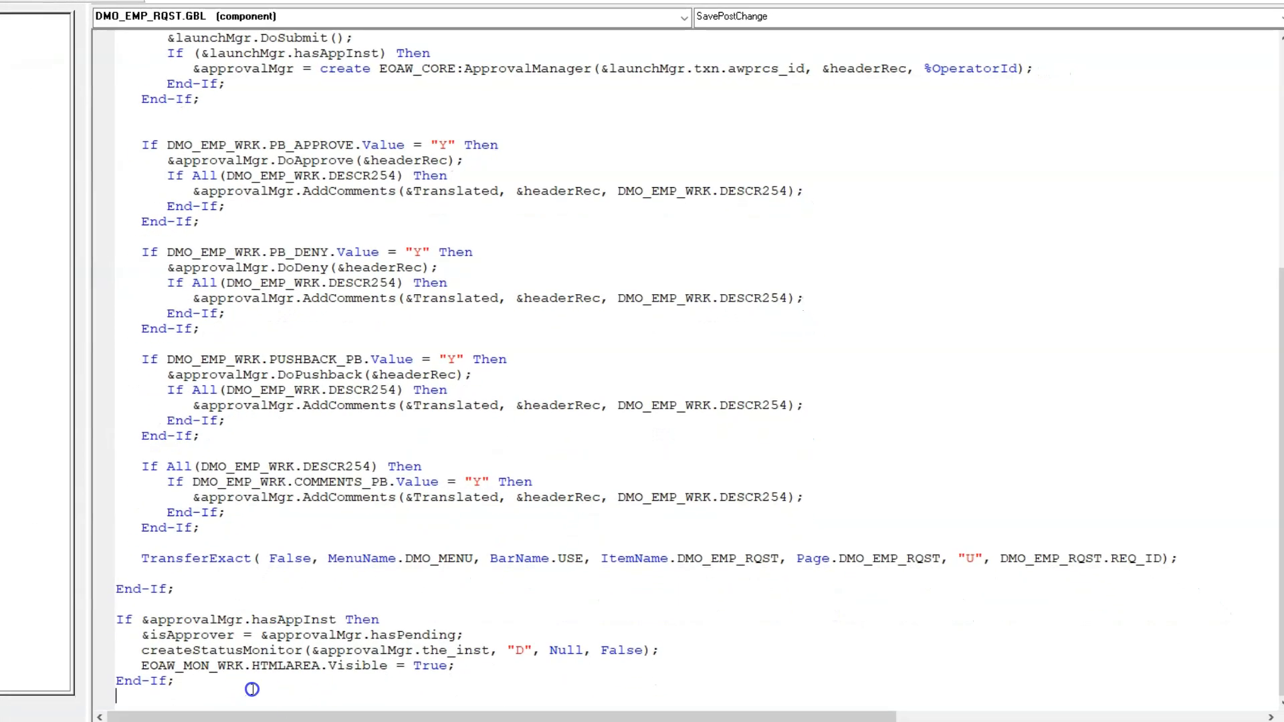
{"action": "left_click_drag", "start_coordinate": [203, 687], "coordinate": [116, 620]}
{"action": "left_click", "coordinate": [194, 664]}
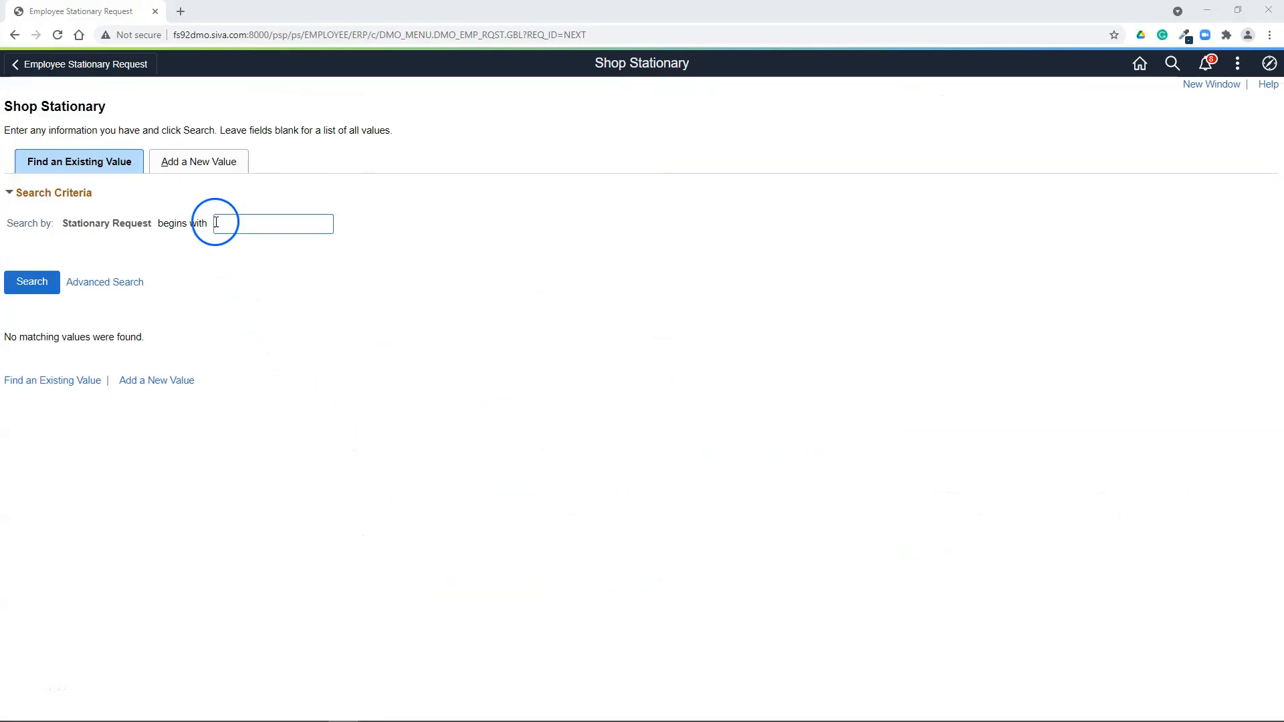
Step: Add a NEXT stationary request for the chosen employee with Desktop as tech accessory and submit it
{"action": "left_click", "coordinate": [211, 166]}
{"action": "left_click", "coordinate": [37, 258]}
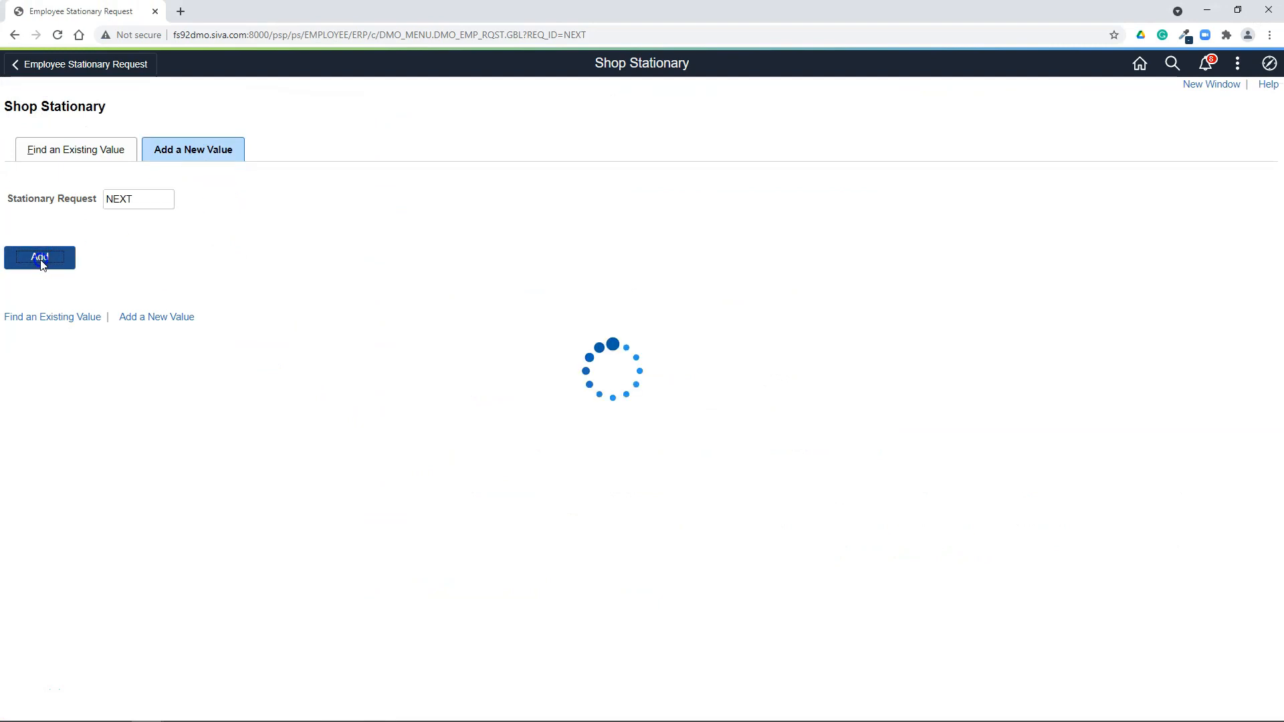
{"action": "left_click", "coordinate": [220, 139]}
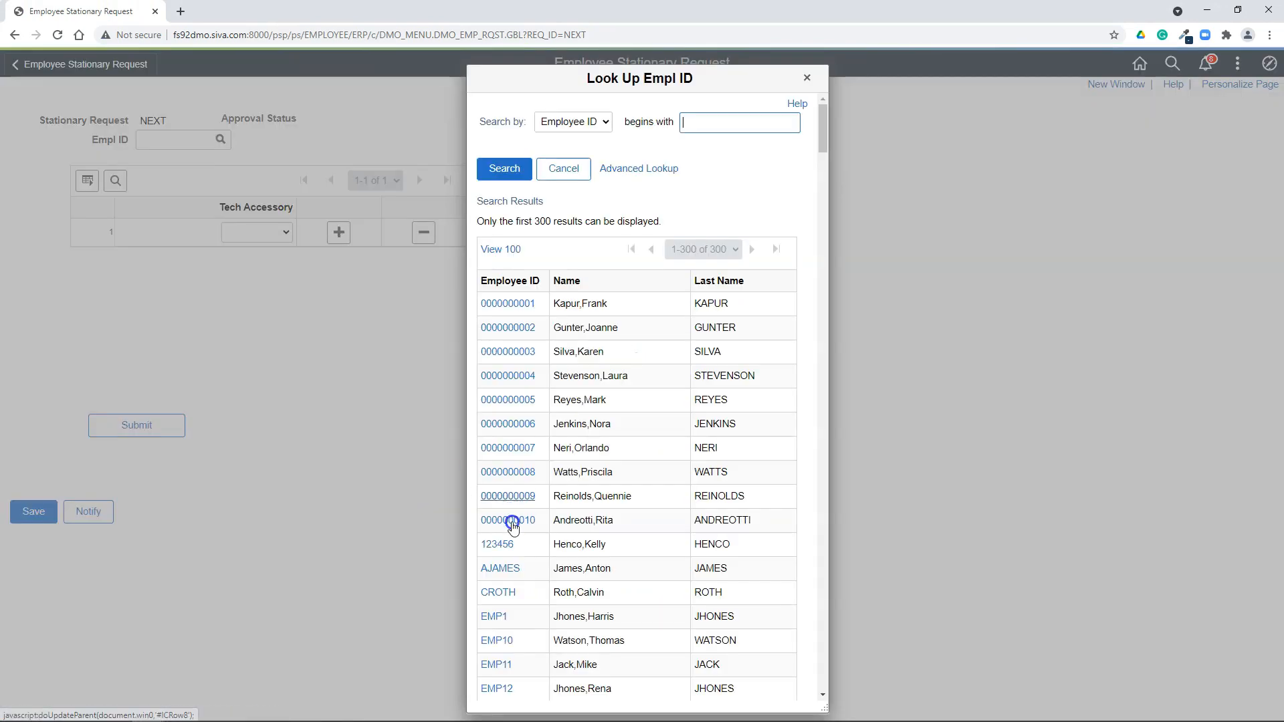
{"action": "left_click", "coordinate": [507, 472]}
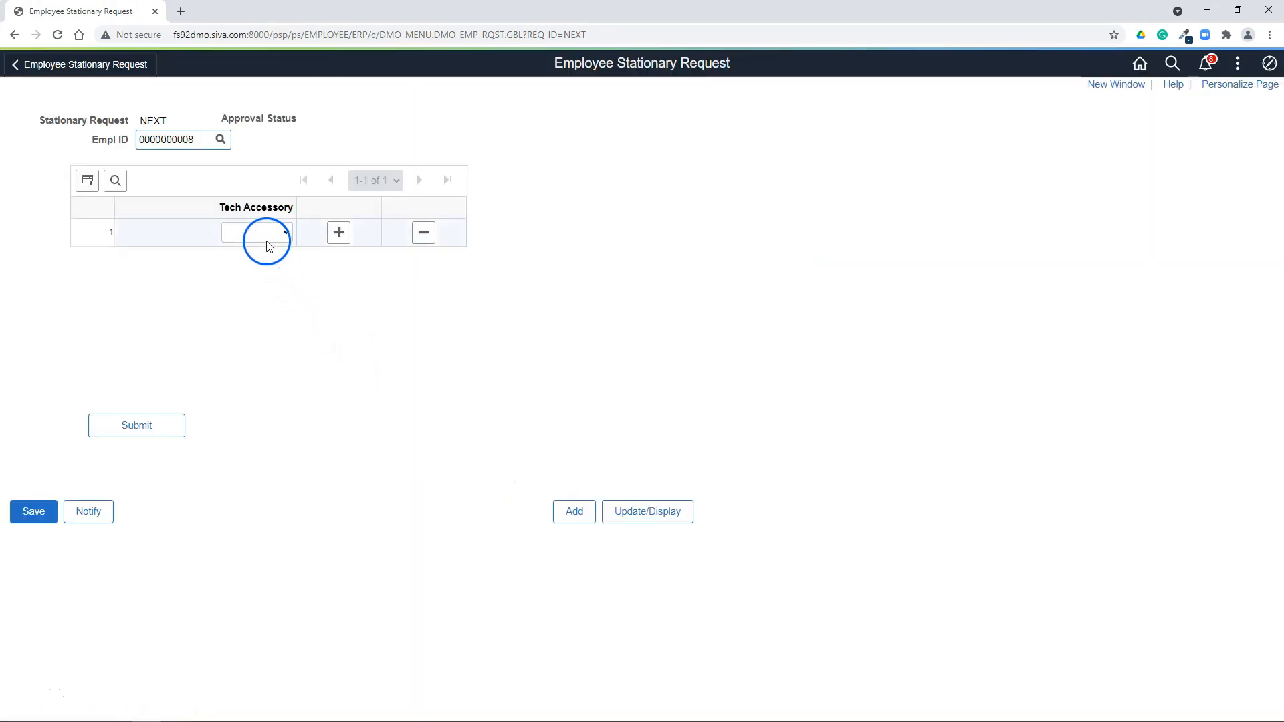
{"action": "left_click", "coordinate": [264, 236]}
{"action": "left_click", "coordinate": [248, 262]}
{"action": "left_click", "coordinate": [142, 426]}
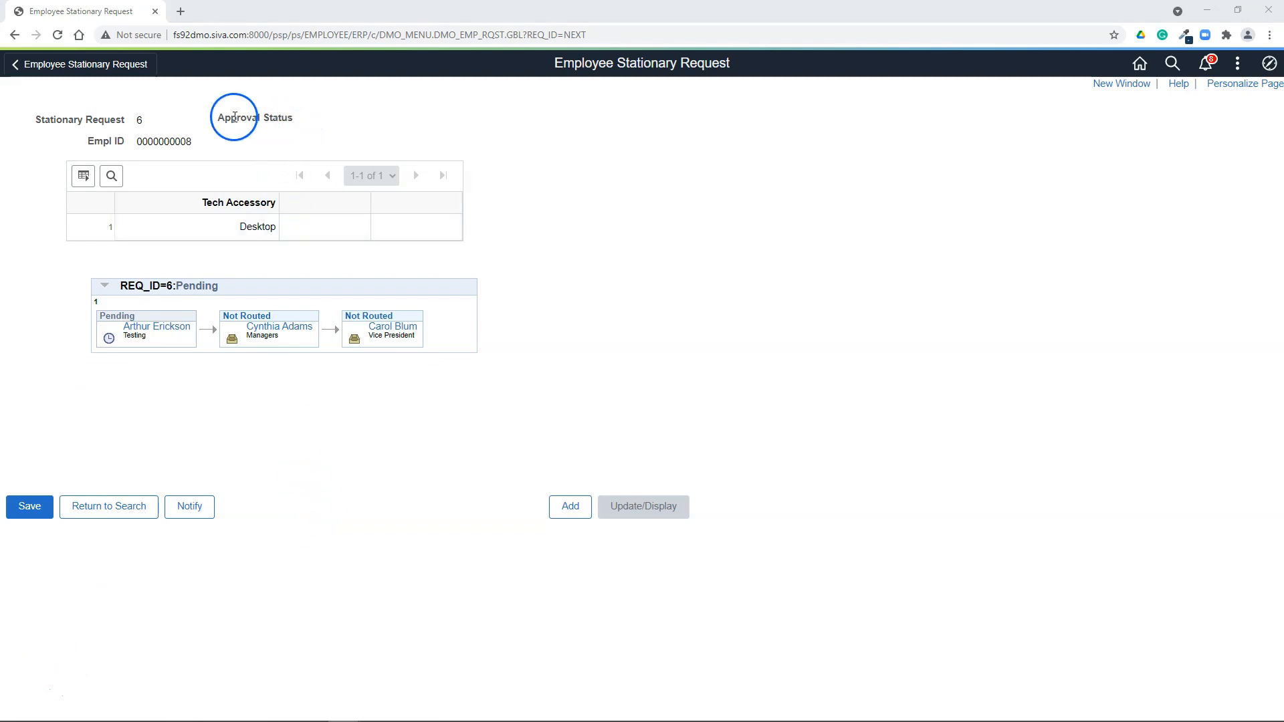
{"action": "left_click_drag", "start_coordinate": [220, 117], "coordinate": [312, 118]}
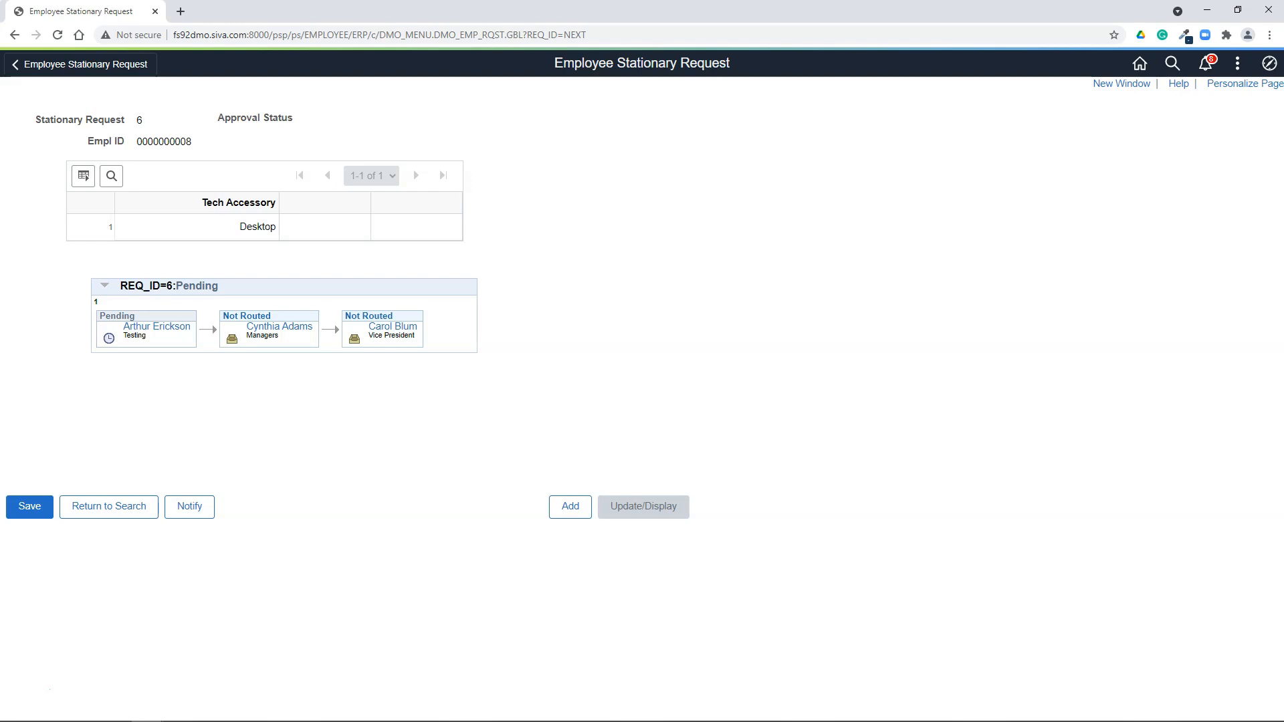
{"action": "left_click", "coordinate": [160, 627]}
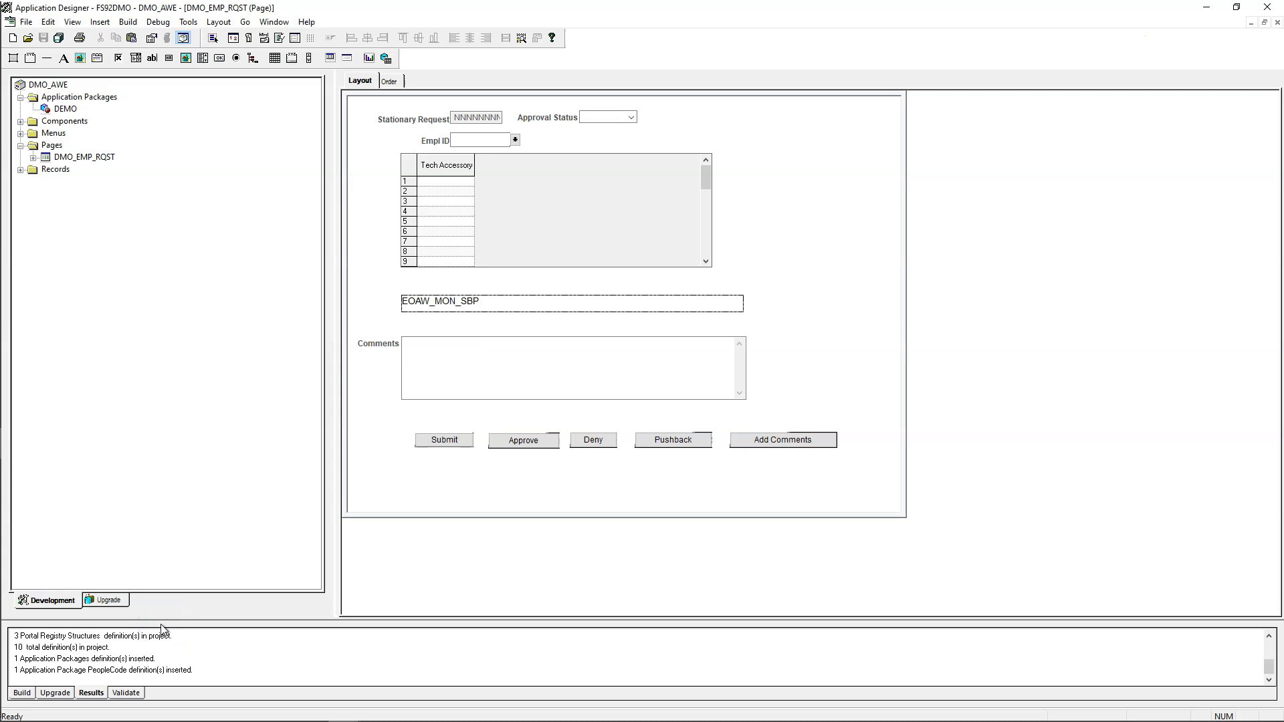
Step: Paste and save APPROVAL_STATUS RowInit code setting the value to "I" when %Mode is "A"
{"action": "right_click", "coordinate": [585, 118]}
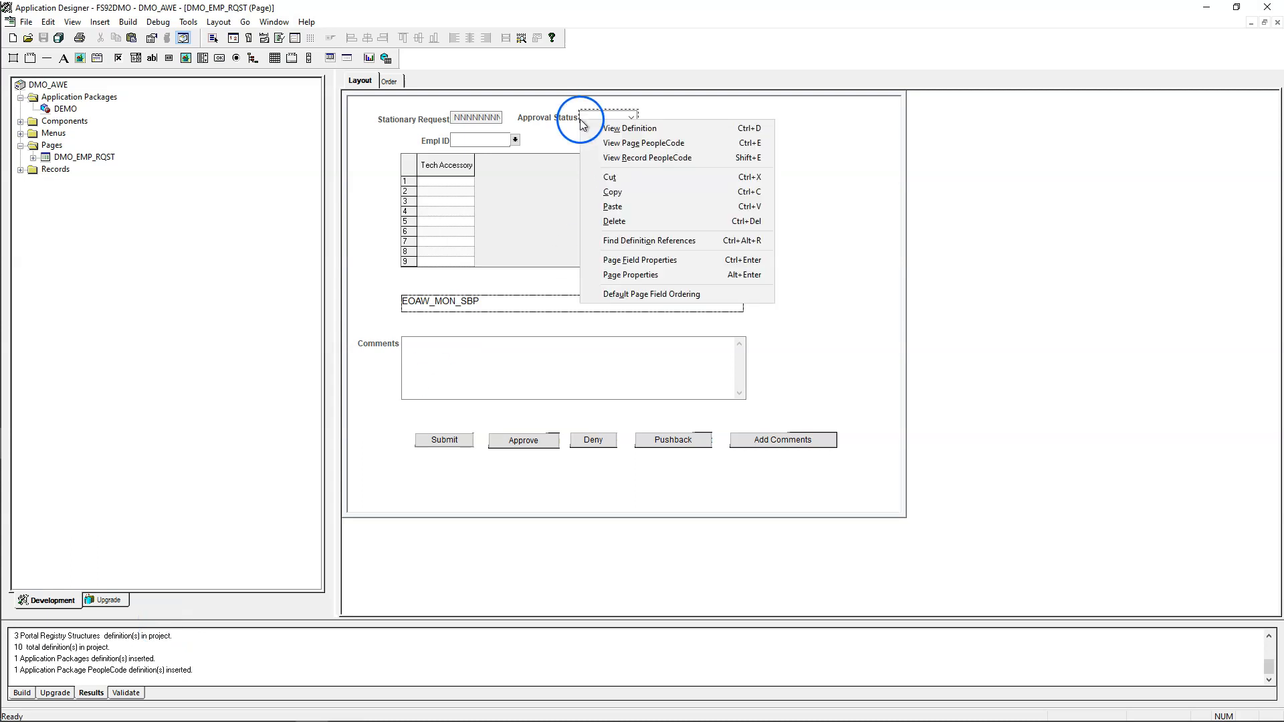
{"action": "left_click", "coordinate": [639, 166]}
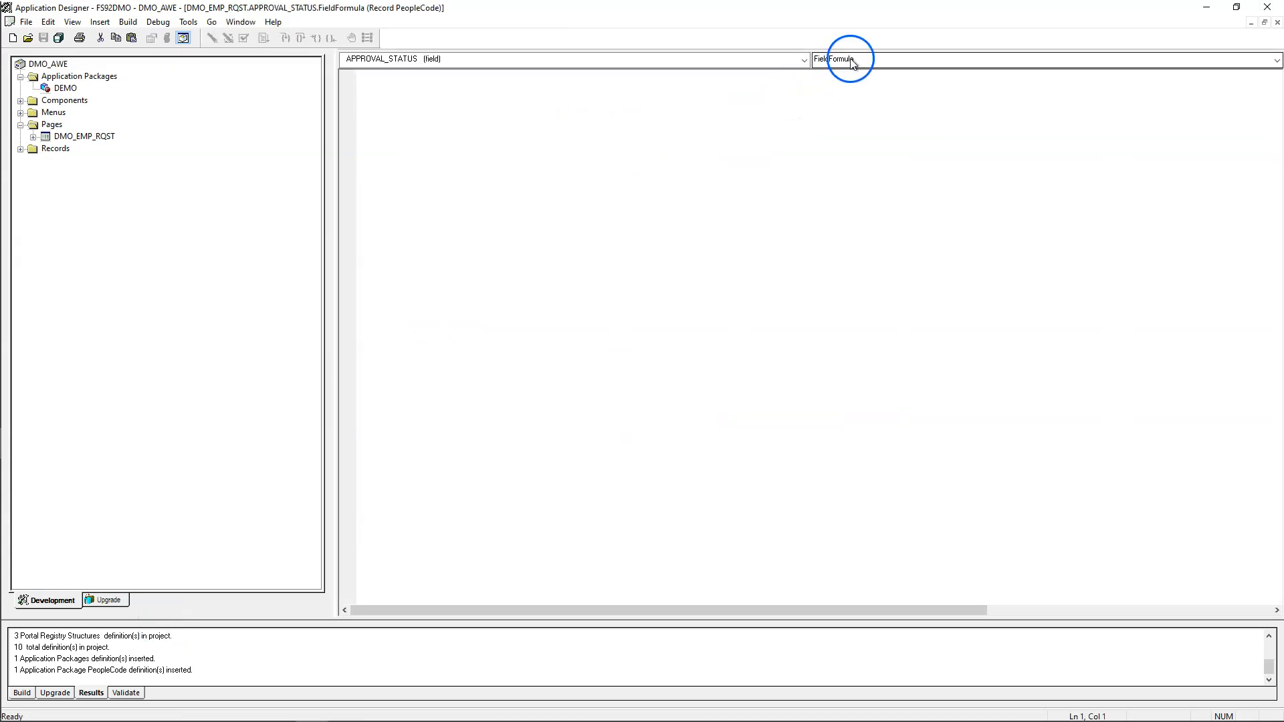
{"action": "left_click", "coordinate": [853, 62]}
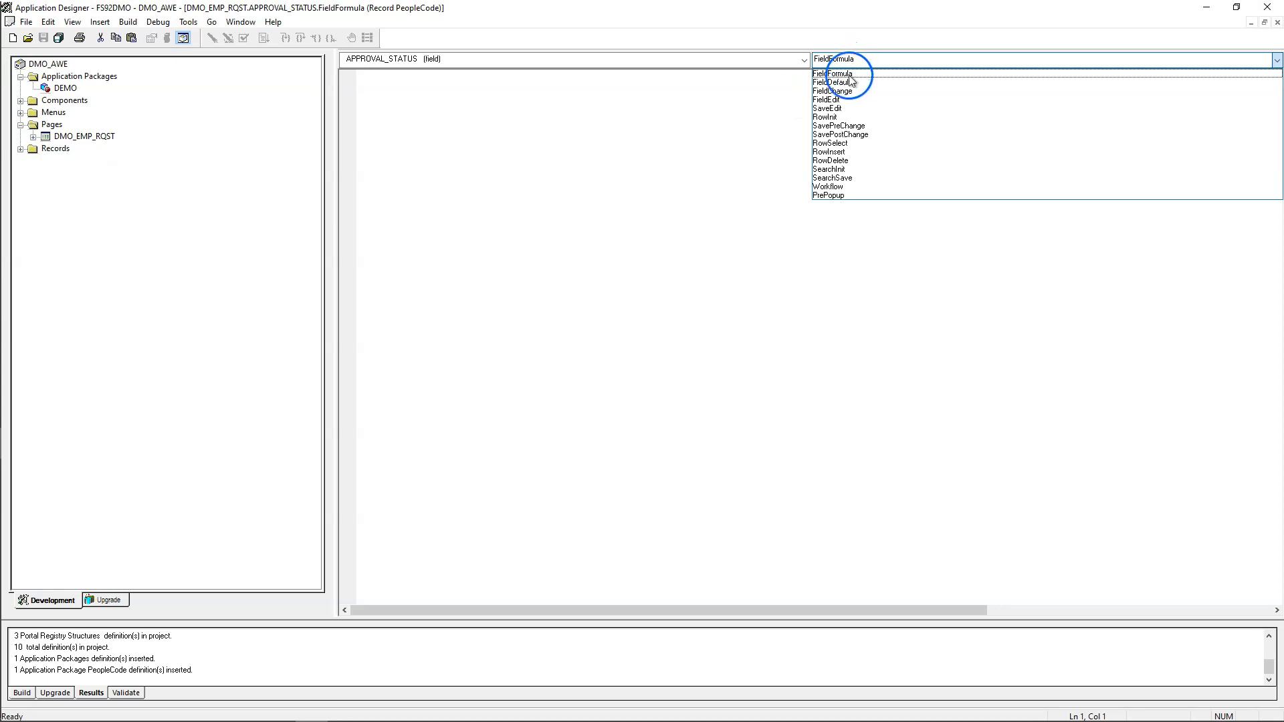
{"action": "left_click", "coordinate": [847, 117]}
{"action": "left_click", "coordinate": [649, 126]}
{"action": "type", "text": "If %Mode=\"A\" Then    DMO_EMP_RQST.APPROVAL_STATUS.Value = \"I\"; End-If;"}
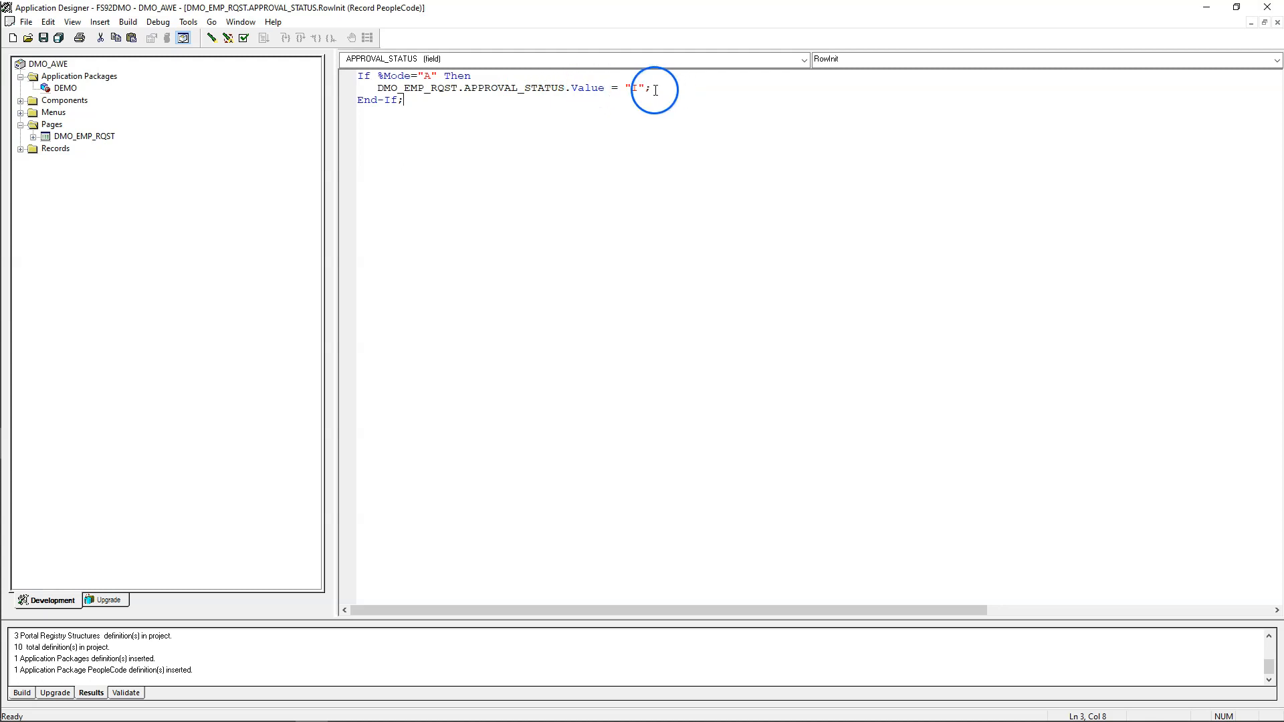
{"action": "left_click", "coordinate": [43, 38]}
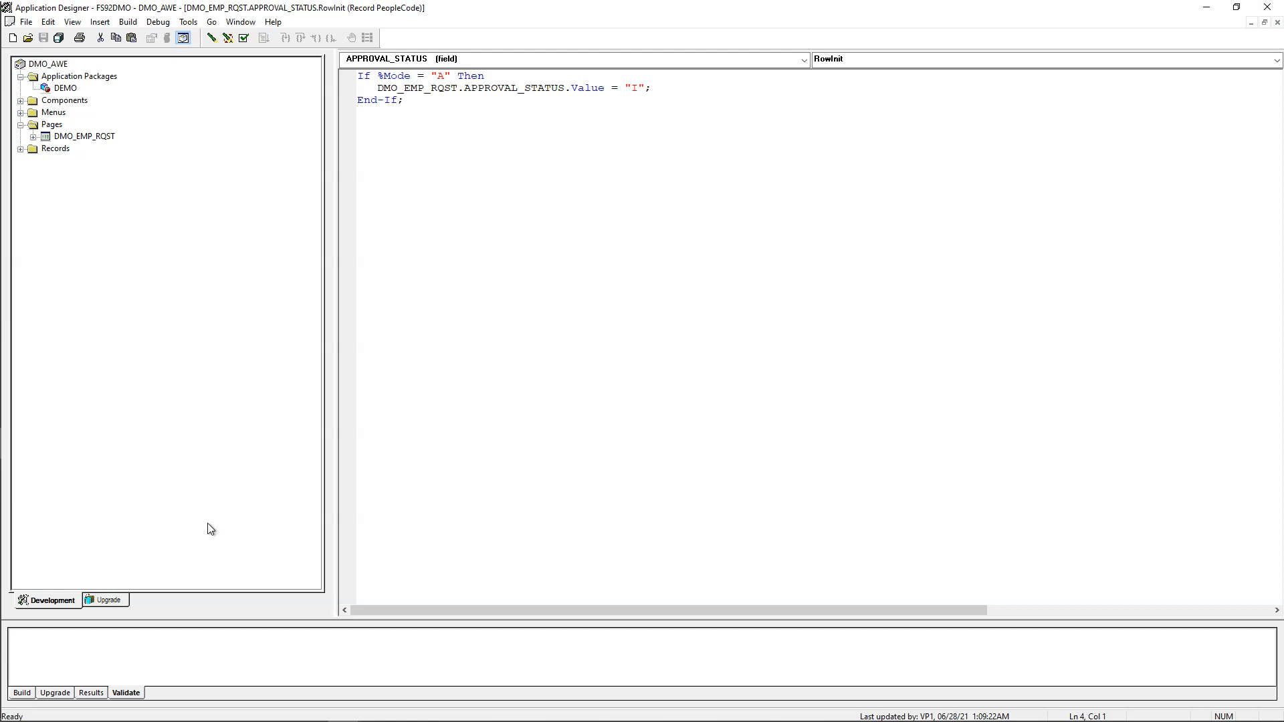
Step: Open DEMO:ApprovalHandler and review its EOAW_CORE base class and &APPROVED A, &DENIED D, &PENDING P constants
{"action": "double_click", "coordinate": [65, 92]}
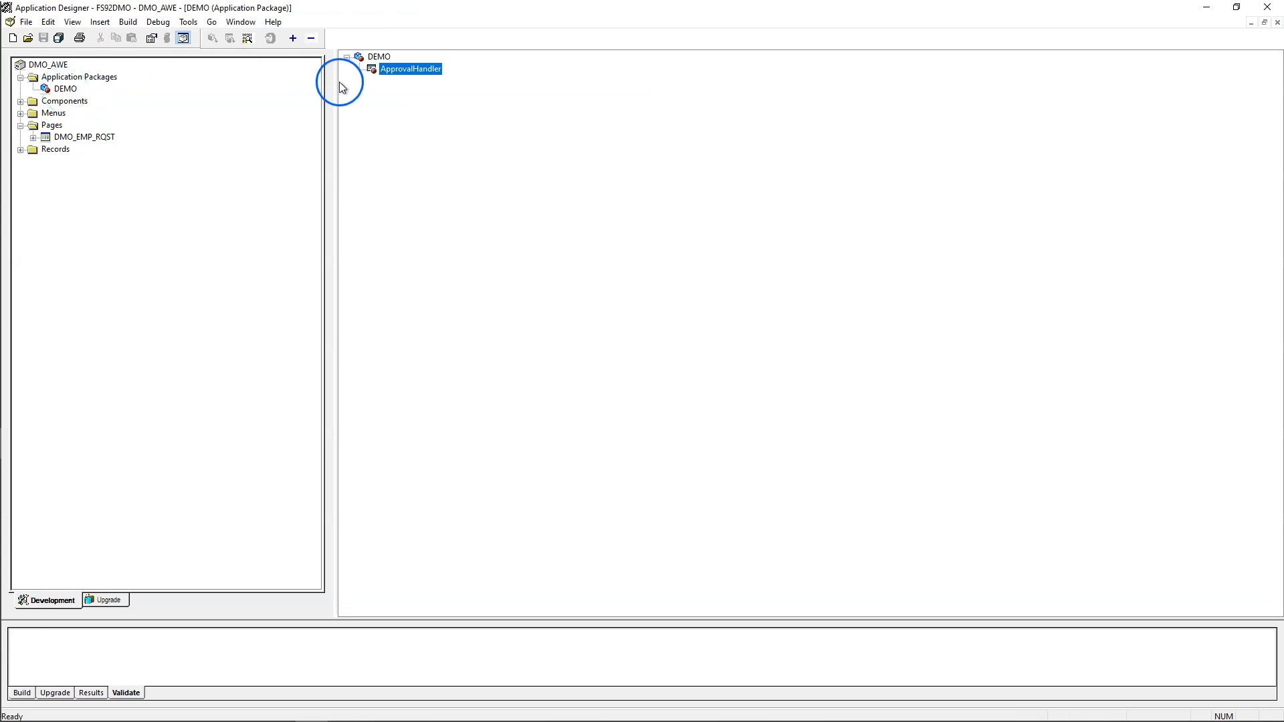
{"action": "double_click", "coordinate": [398, 77]}
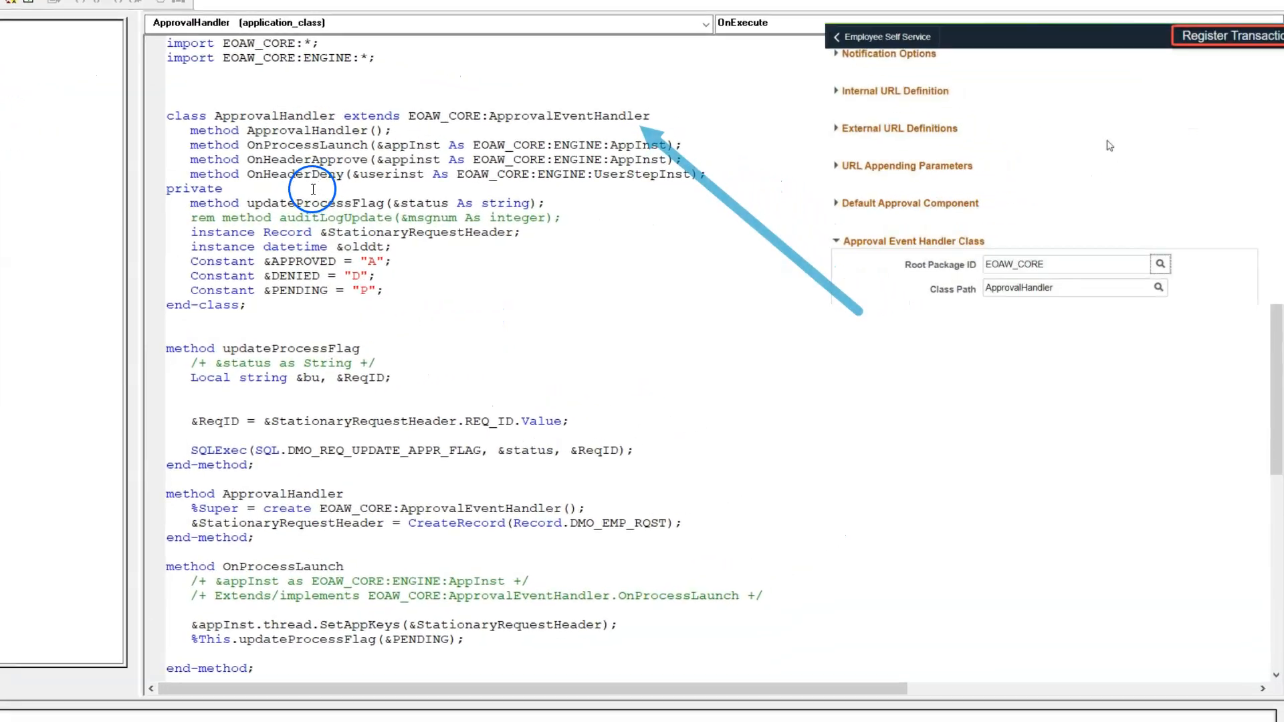
{"action": "left_click_drag", "start_coordinate": [409, 116], "coordinate": [638, 118]}
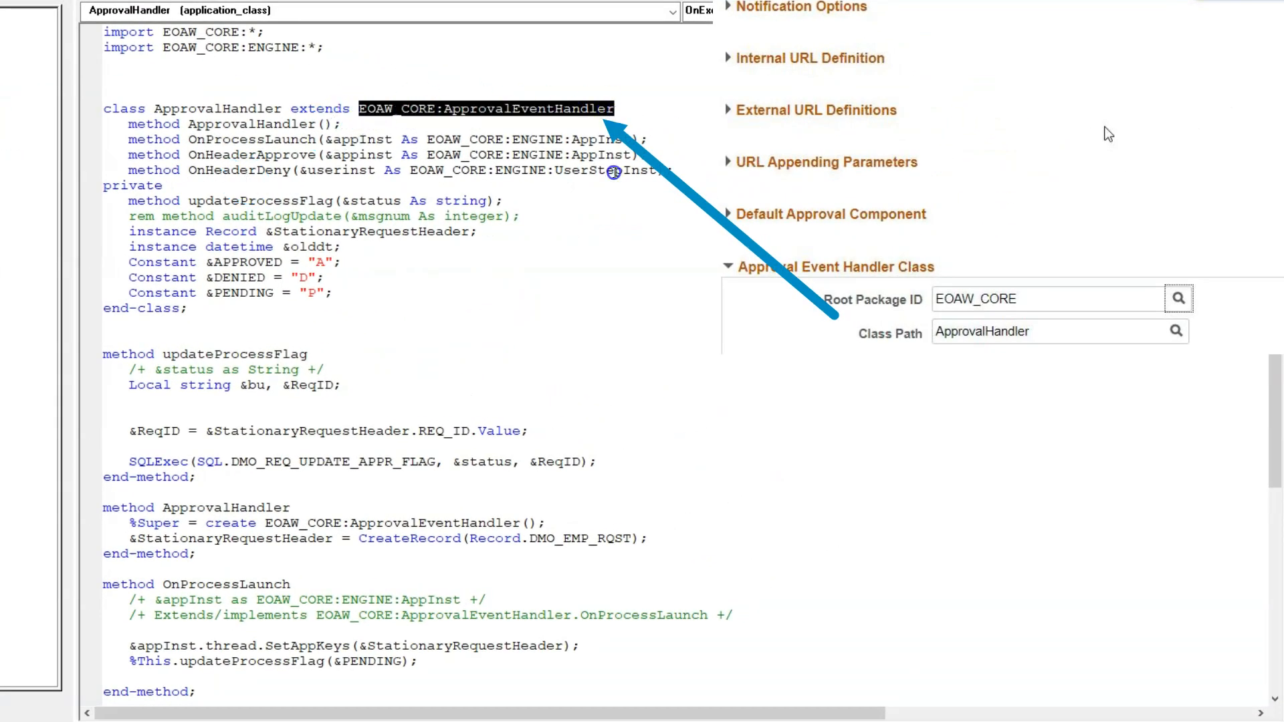
{"action": "left_click", "coordinate": [605, 179]}
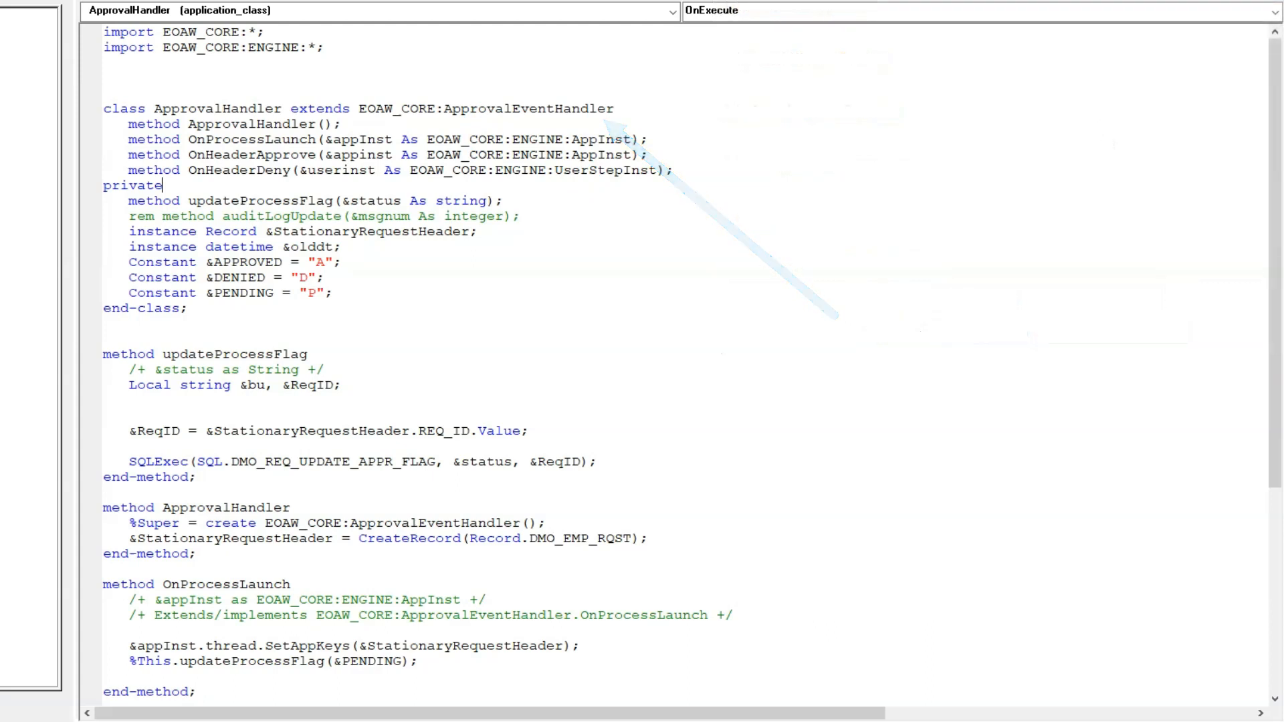
{"action": "scroll", "coordinate": [258, 201], "scroll_direction": "down", "scroll_amount": 2}
{"action": "double_click", "coordinate": [258, 185]}
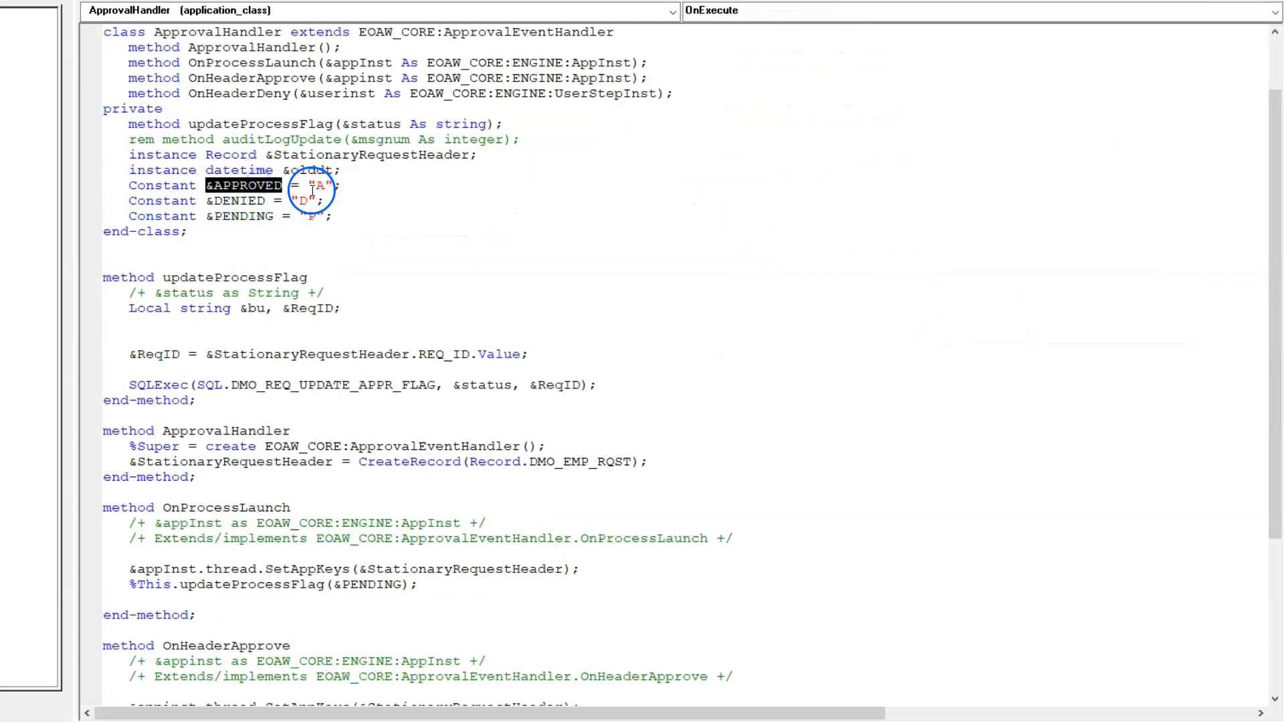
{"action": "left_click", "coordinate": [325, 187]}
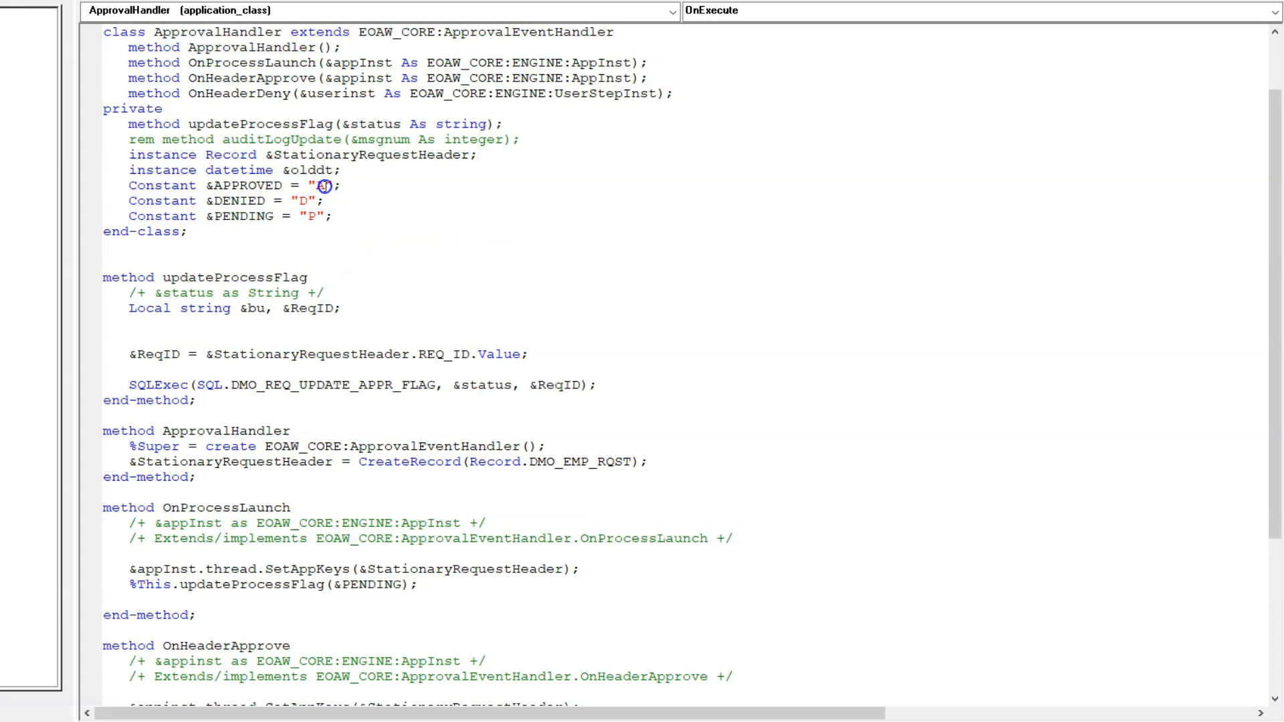
{"action": "double_click", "coordinate": [242, 201]}
{"action": "left_click", "coordinate": [300, 201]}
{"action": "double_click", "coordinate": [246, 215]}
{"action": "left_click", "coordinate": [311, 216]}
Step: Trace OnProcessLaunch into updateProcessFlag and its DMO_REQ_UPDATE_APPR_FLAG SQL definition
{"action": "double_click", "coordinate": [235, 508]}
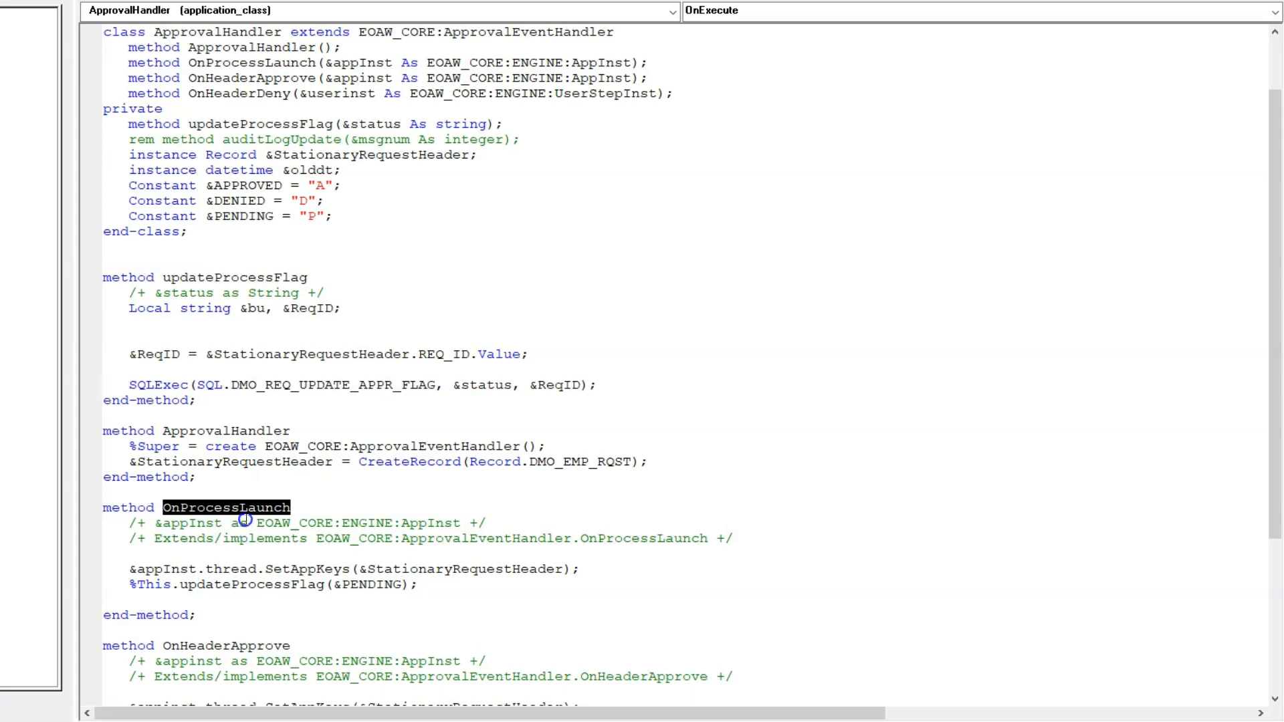
{"action": "right_click", "coordinate": [269, 586]}
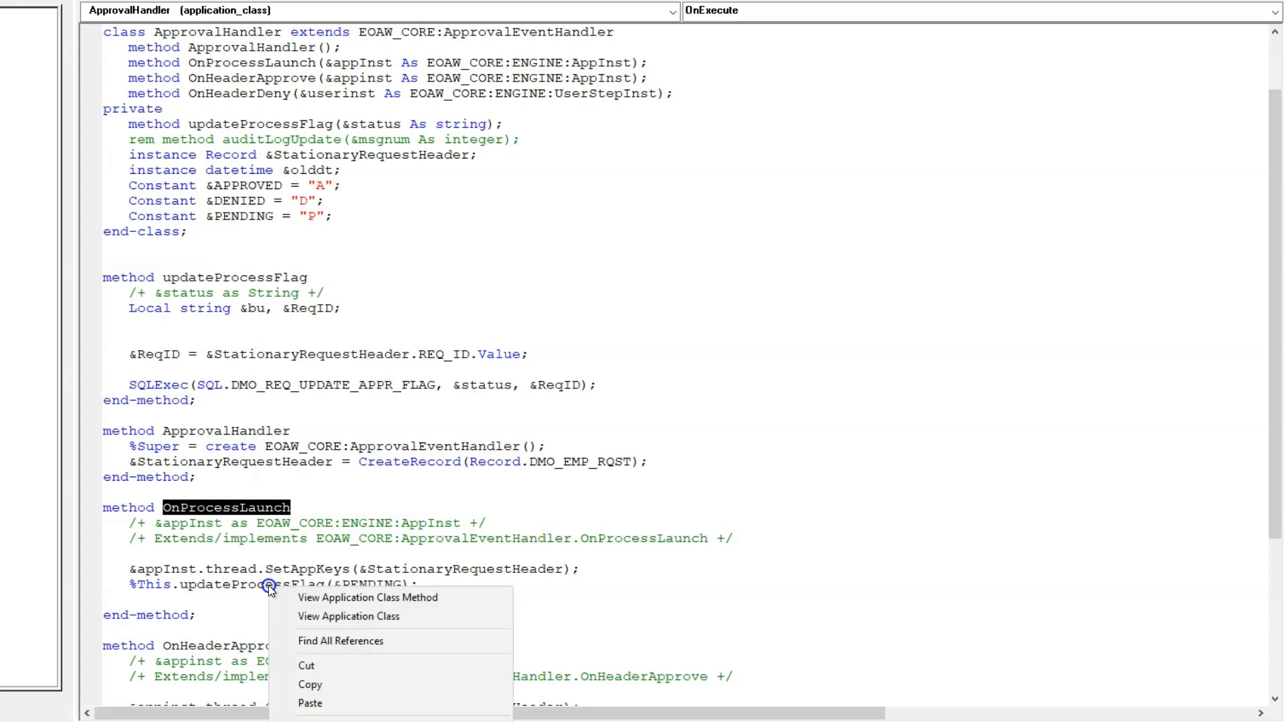
{"action": "left_click", "coordinate": [293, 597]}
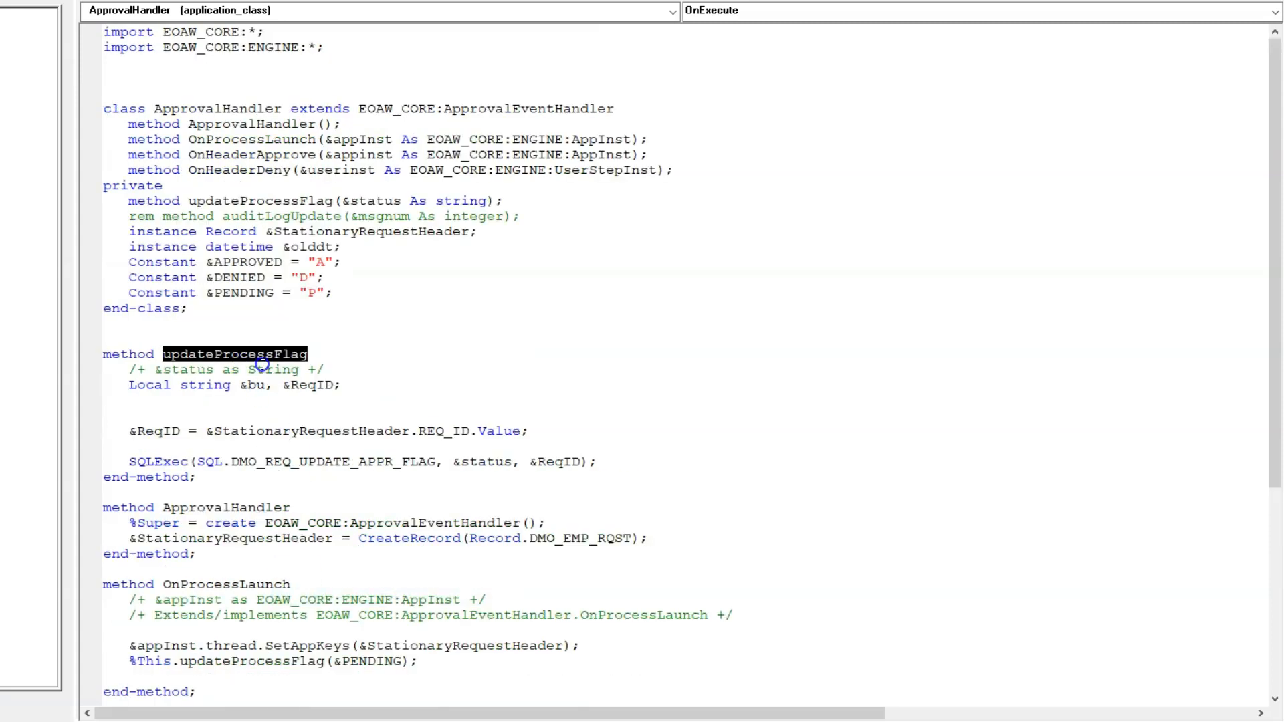
{"action": "right_click", "coordinate": [218, 463]}
{"action": "left_click", "coordinate": [248, 472]}
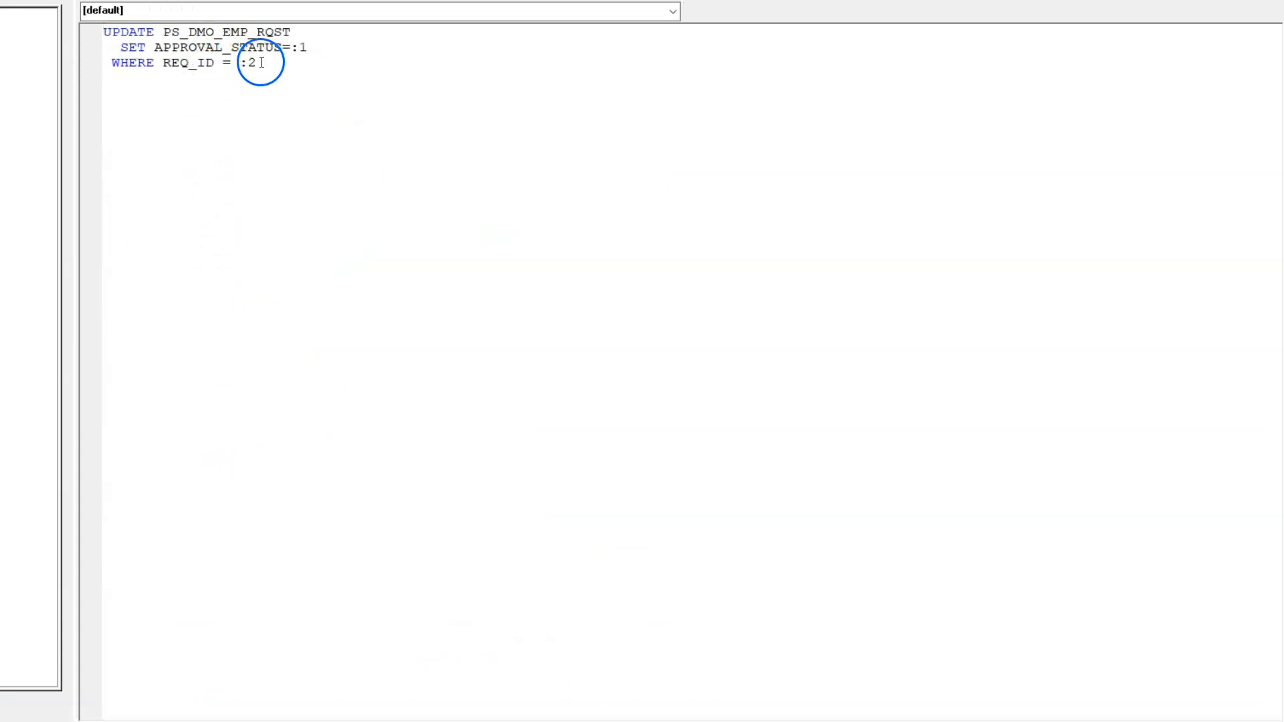
{"action": "left_click", "coordinate": [1237, 2]}
{"action": "scroll", "coordinate": [270, 545], "scroll_direction": "down", "scroll_amount": 6}
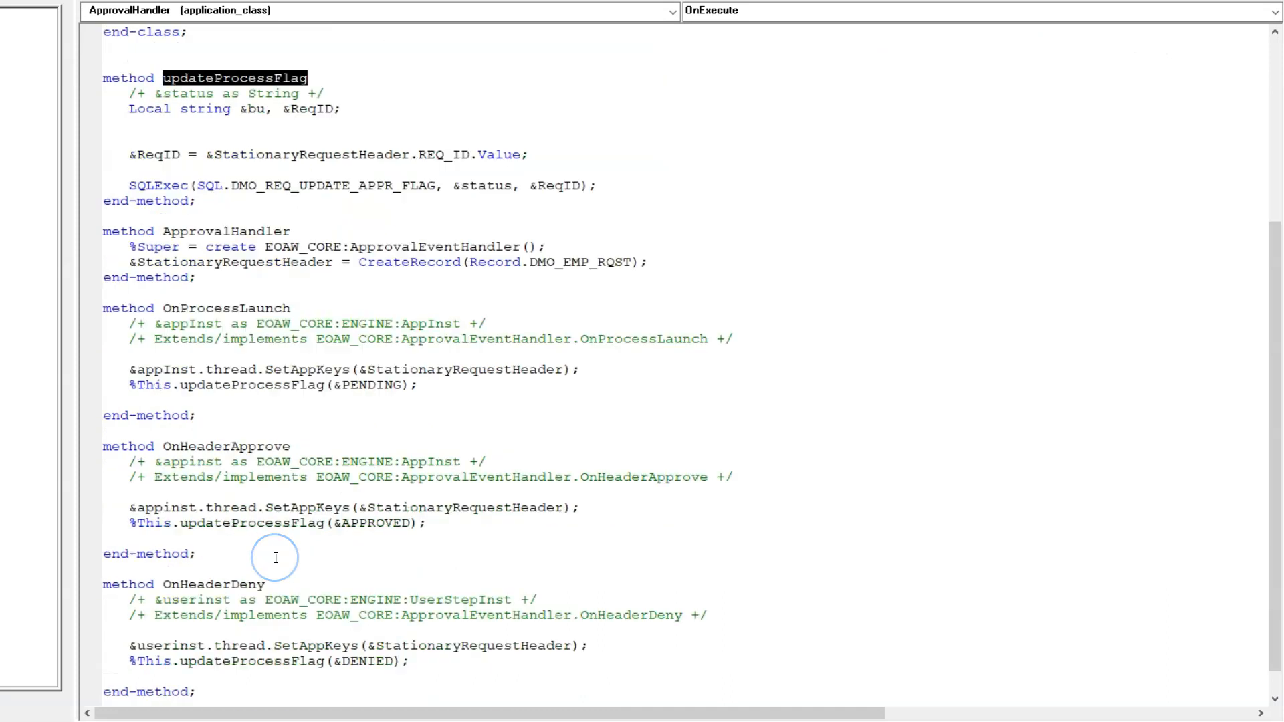
Step: Review OnHeaderApprove and OnHeaderDeny passing &DENIED, then bring up the Register Transactions page
{"action": "double_click", "coordinate": [212, 447]}
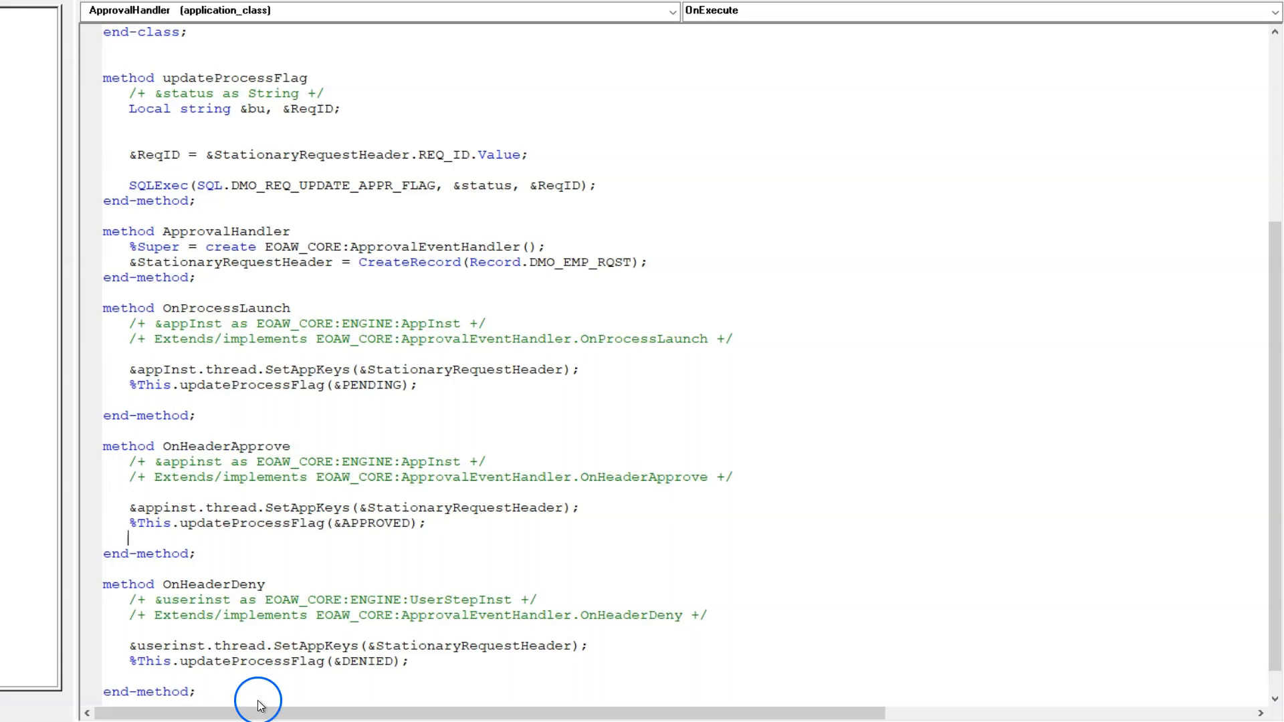
{"action": "double_click", "coordinate": [200, 586]}
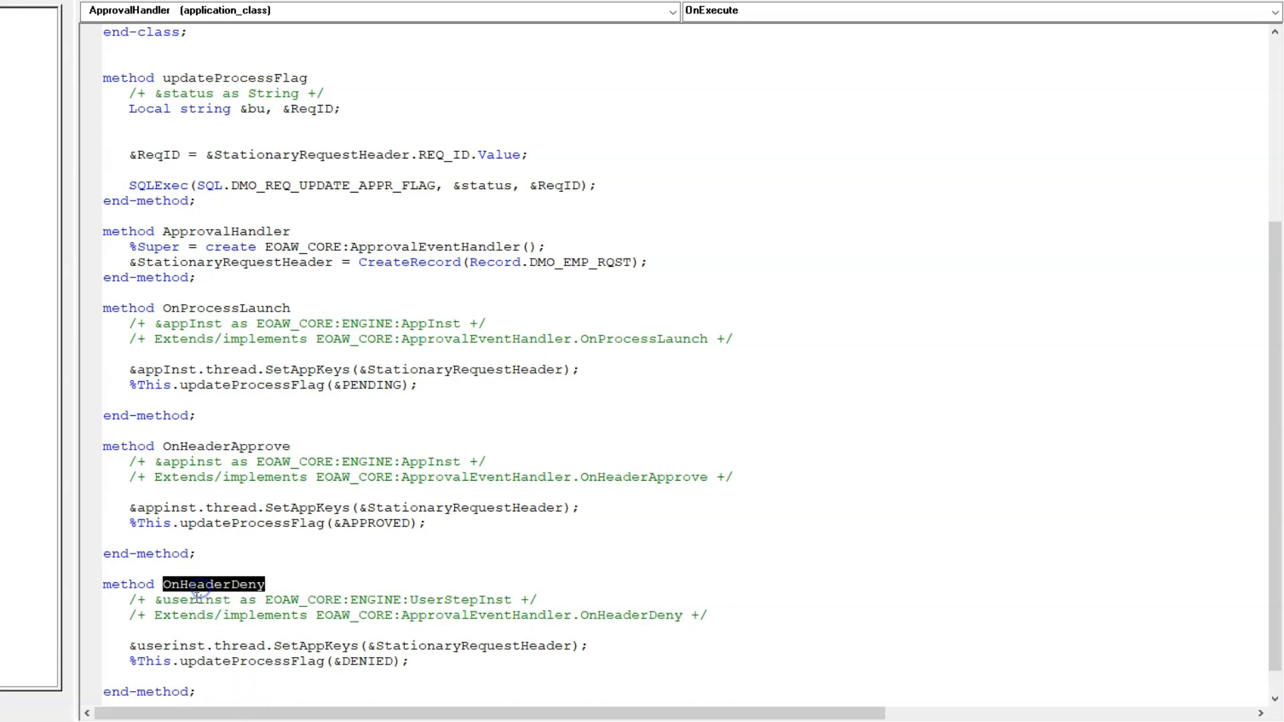
{"action": "double_click", "coordinate": [227, 659]}
{"action": "left_click_drag", "start_coordinate": [228, 670], "coordinate": [303, 669]}
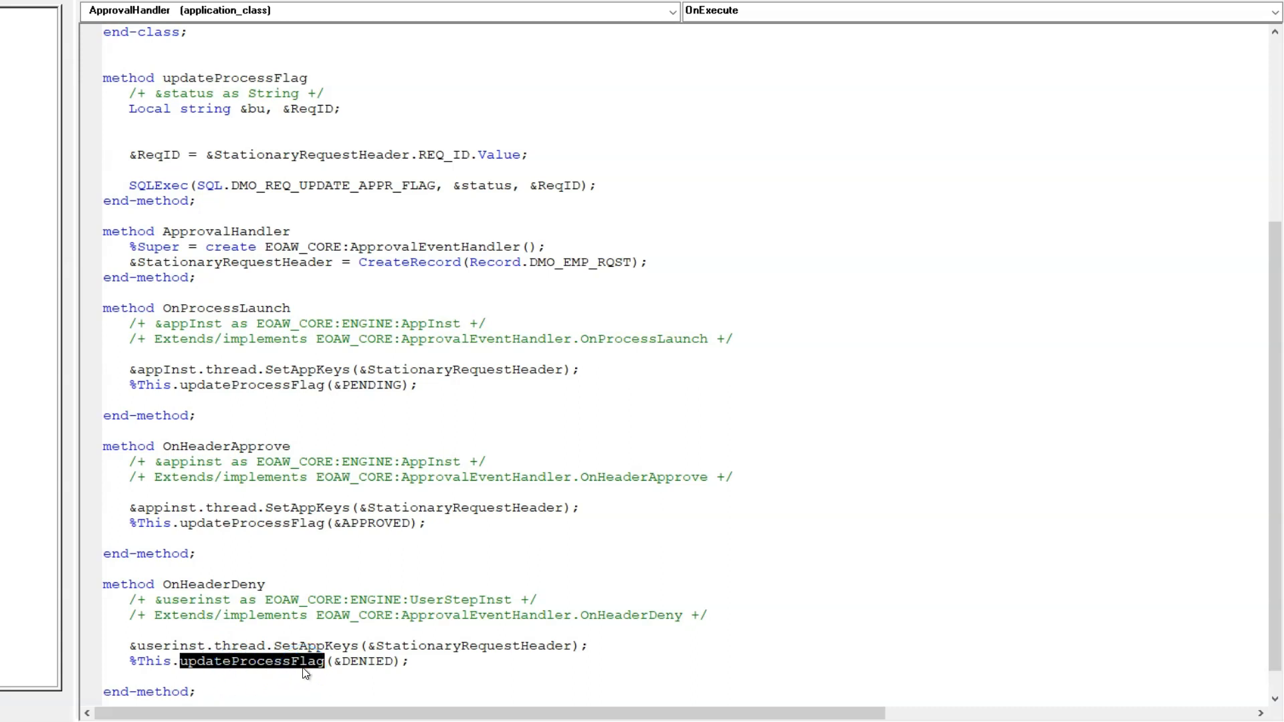
{"action": "double_click", "coordinate": [357, 662]}
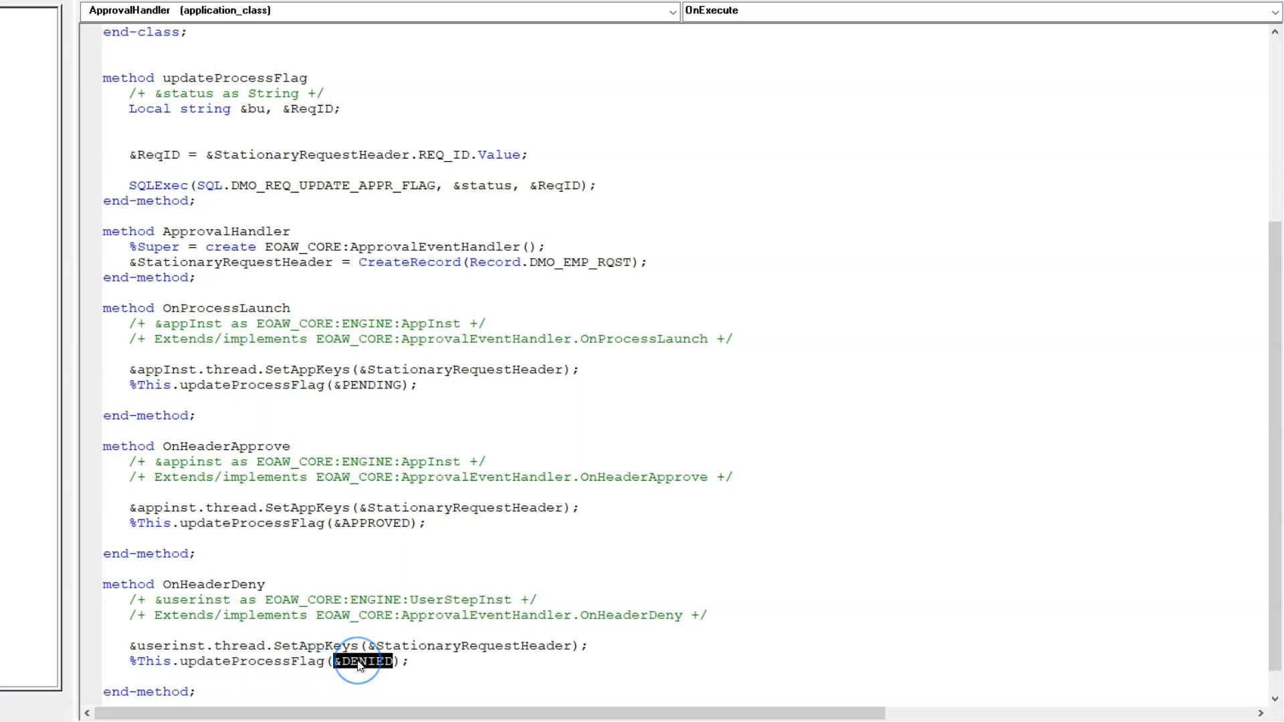
{"action": "left_click", "coordinate": [345, 609]}
{"action": "key", "text": "ctrl+End"}
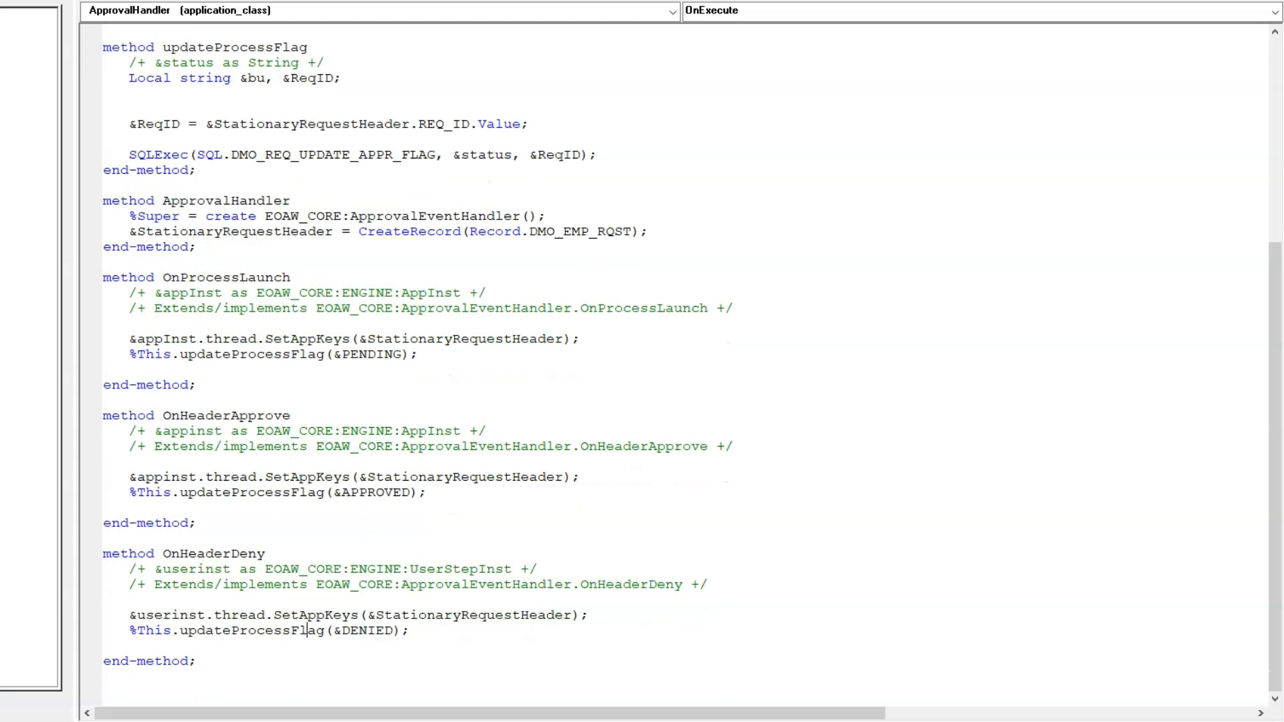
{"action": "left_click", "coordinate": [543, 24]}
{"action": "left_click", "coordinate": [767, 65]}
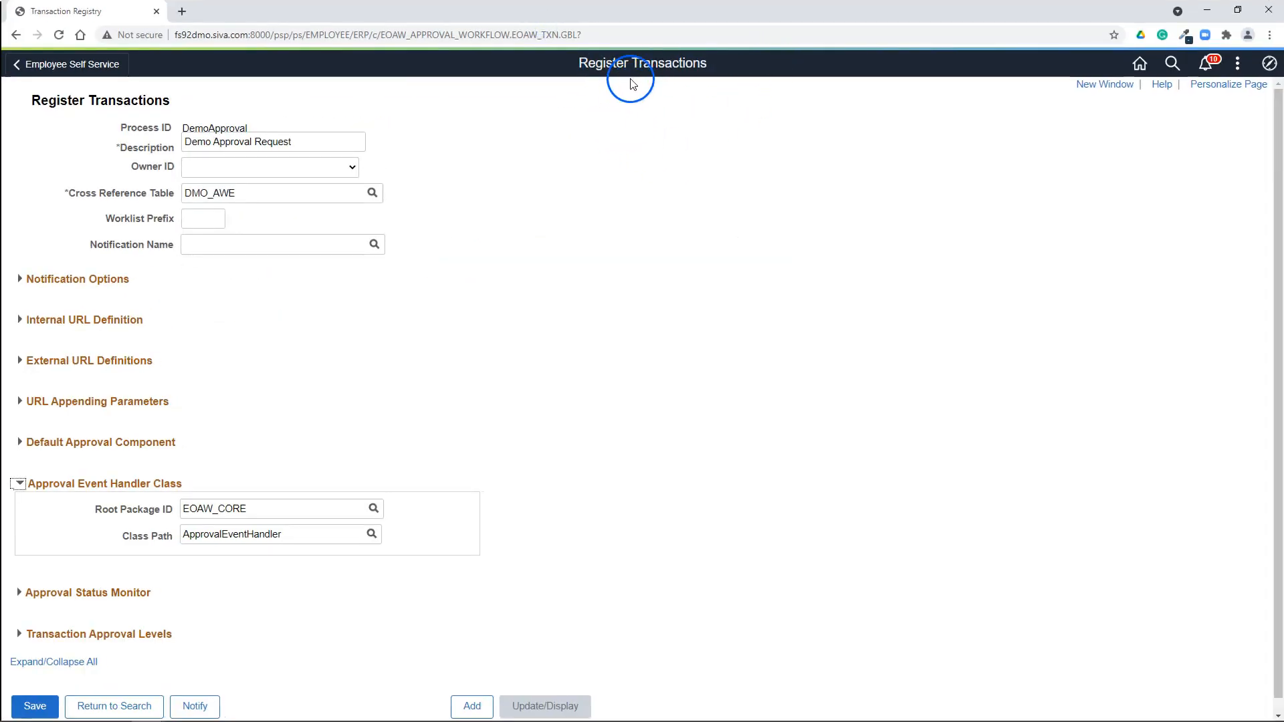
Step: Set the event handler to root package DEMO, class path ApprovalHandler, save, and sign out
{"action": "scroll", "coordinate": [323, 443], "scroll_direction": "down", "scroll_amount": 1}
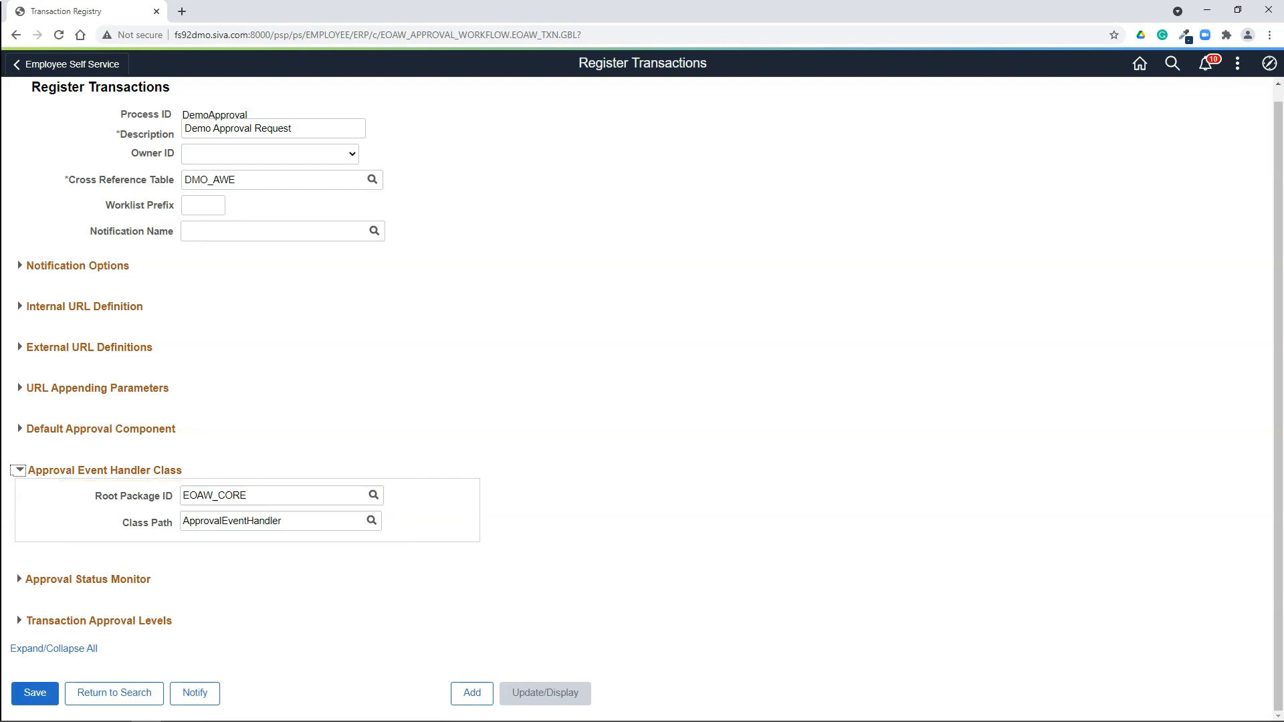
{"action": "double_click", "coordinate": [244, 501]}
{"action": "type", "text": "DEMO"}
{"action": "left_click", "coordinate": [195, 544]}
{"action": "left_click", "coordinate": [372, 521]}
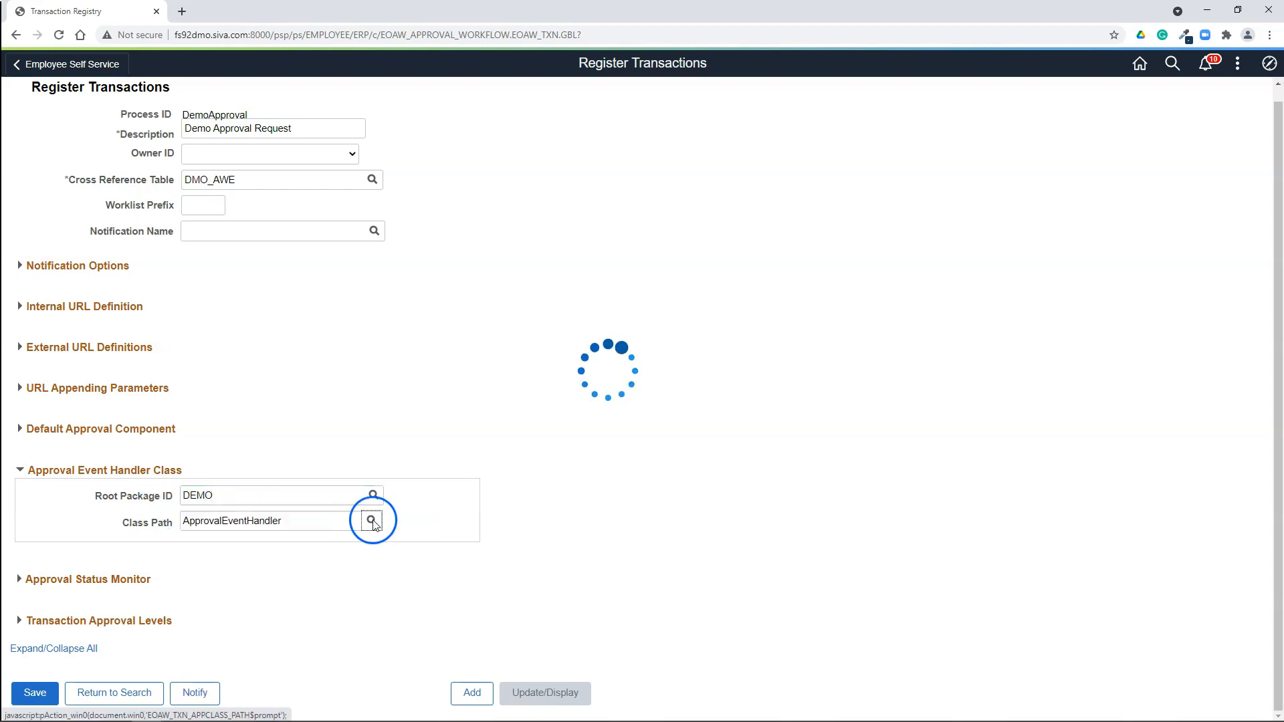
{"action": "left_click", "coordinate": [602, 455]}
{"action": "left_click", "coordinate": [39, 698]}
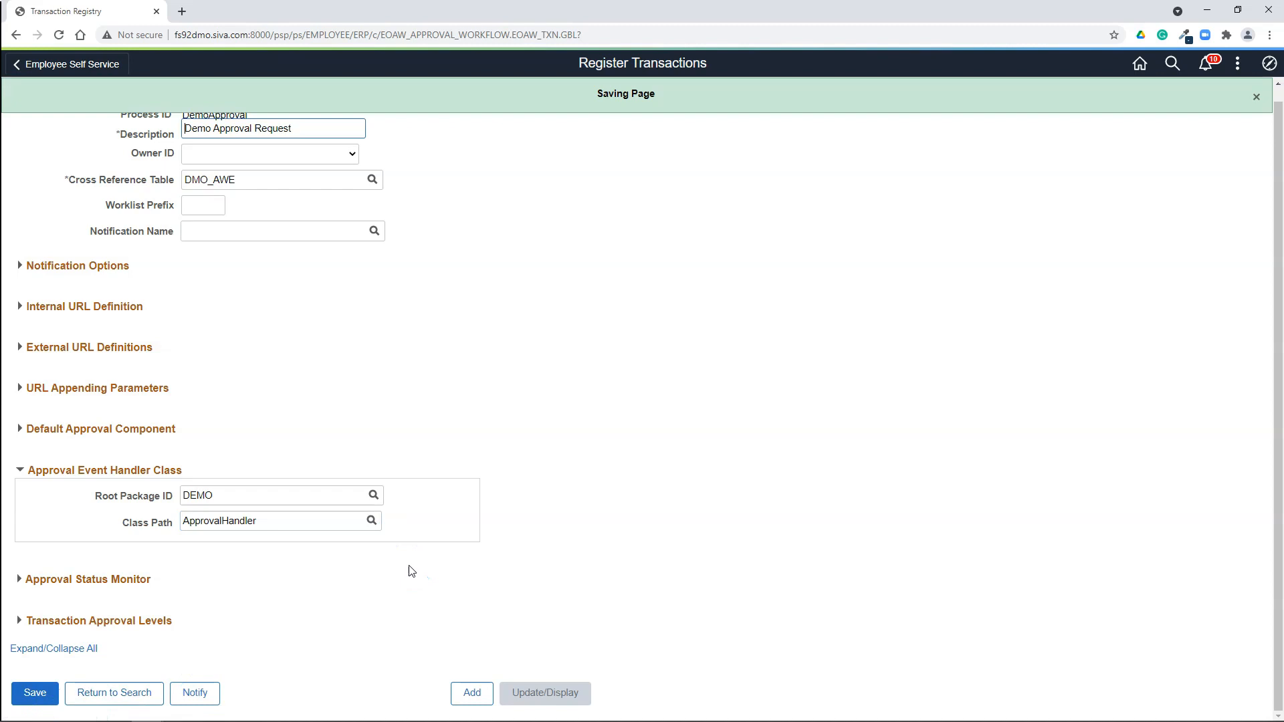
{"action": "left_click", "coordinate": [495, 309]}
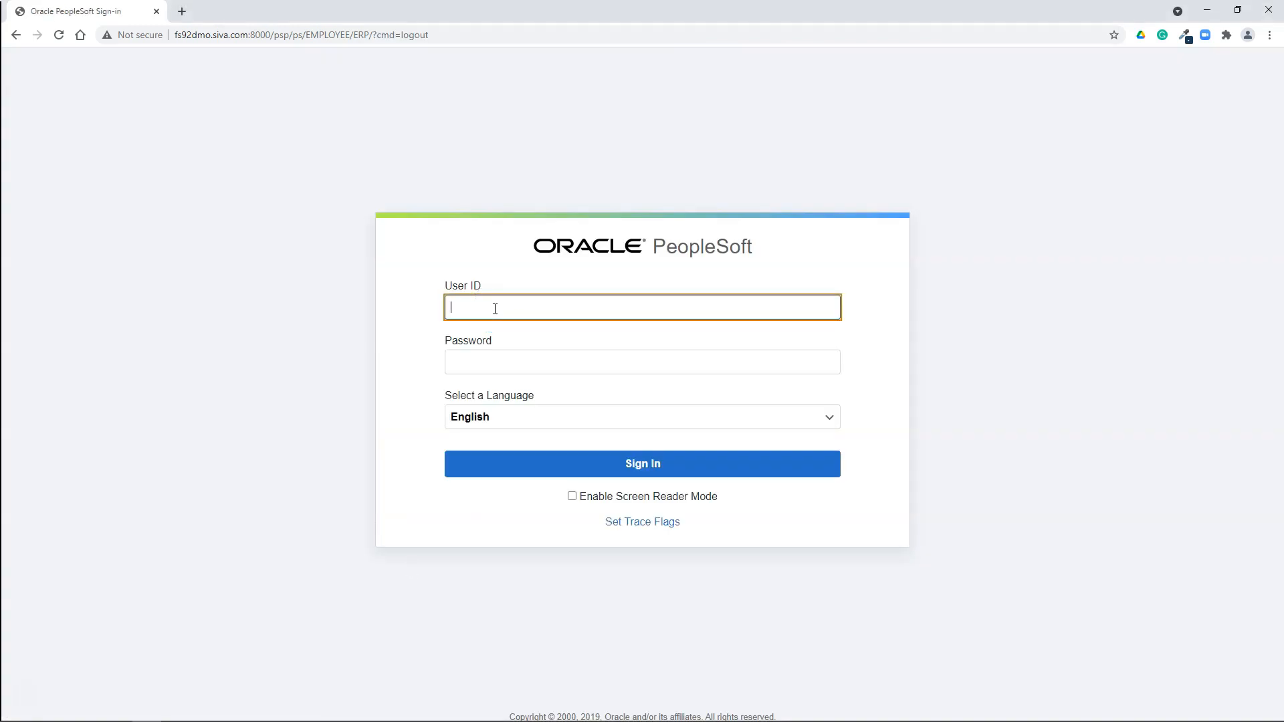
Step: Sign in and add a new stationary request for the looked-up requesting employee
{"action": "key", "text": "Tab"}
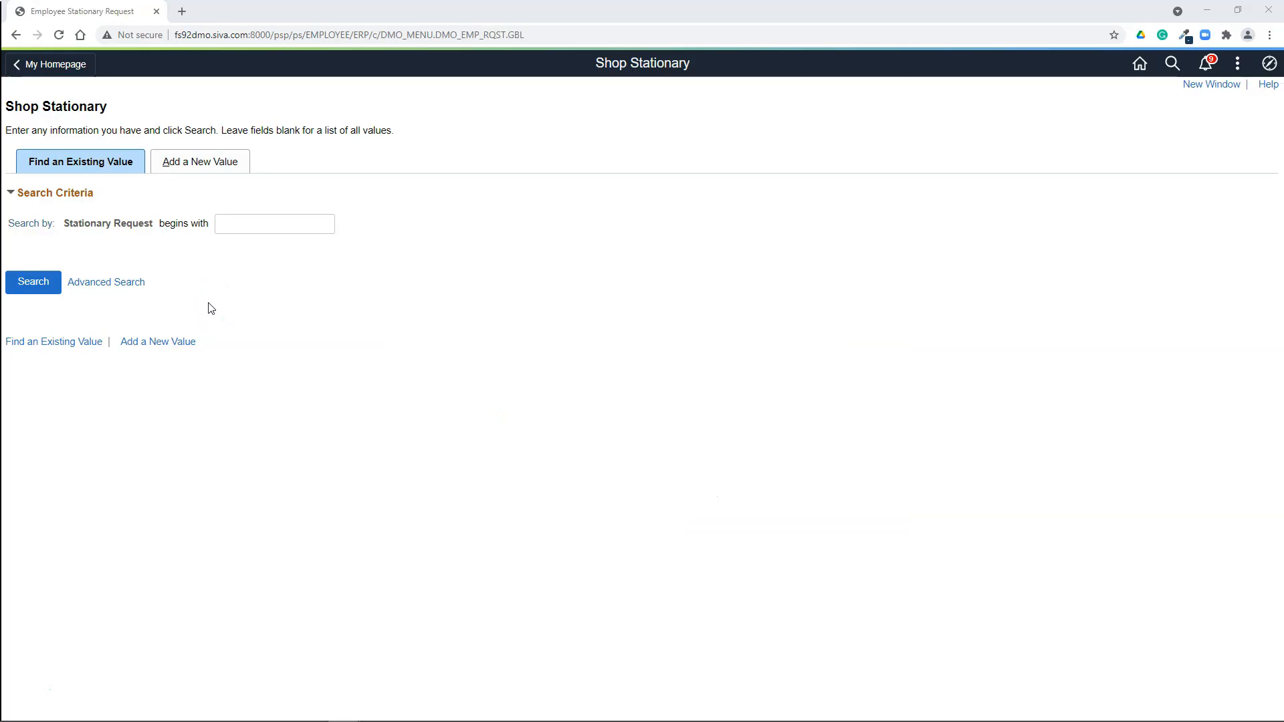
{"action": "left_click", "coordinate": [210, 178]}
{"action": "left_click", "coordinate": [121, 213]}
{"action": "left_click", "coordinate": [59, 256]}
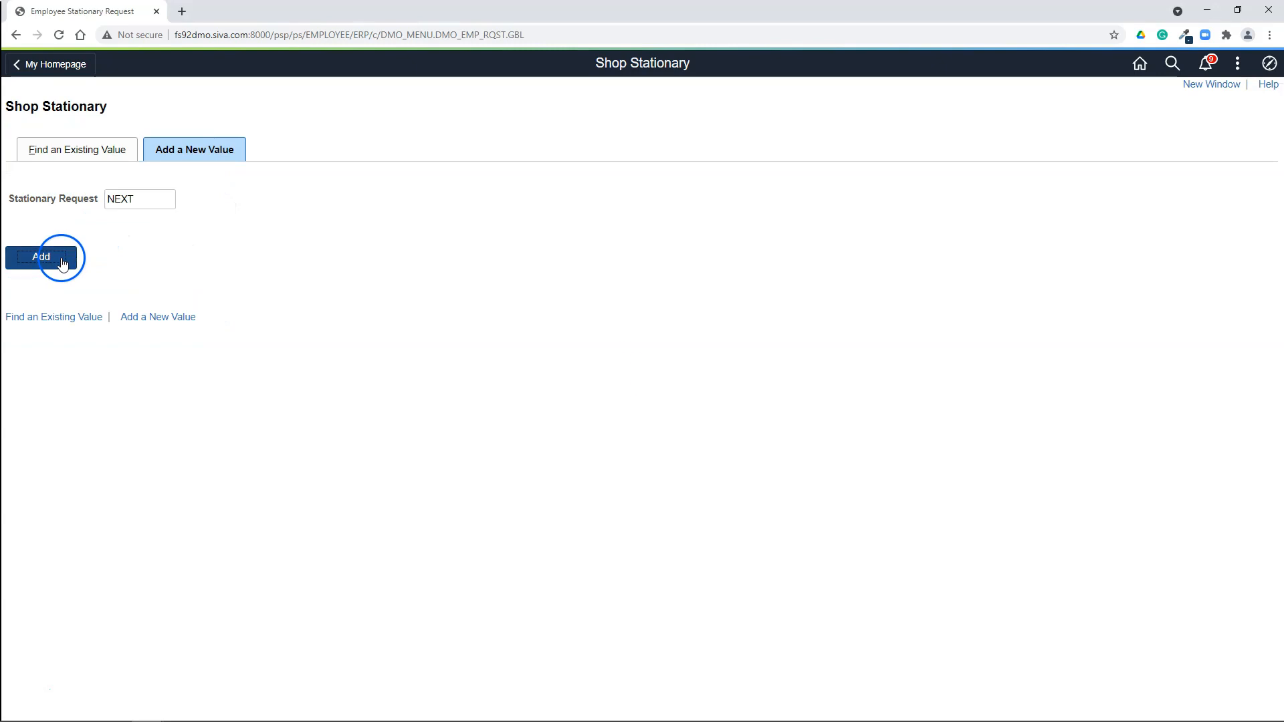
{"action": "left_click", "coordinate": [222, 139]}
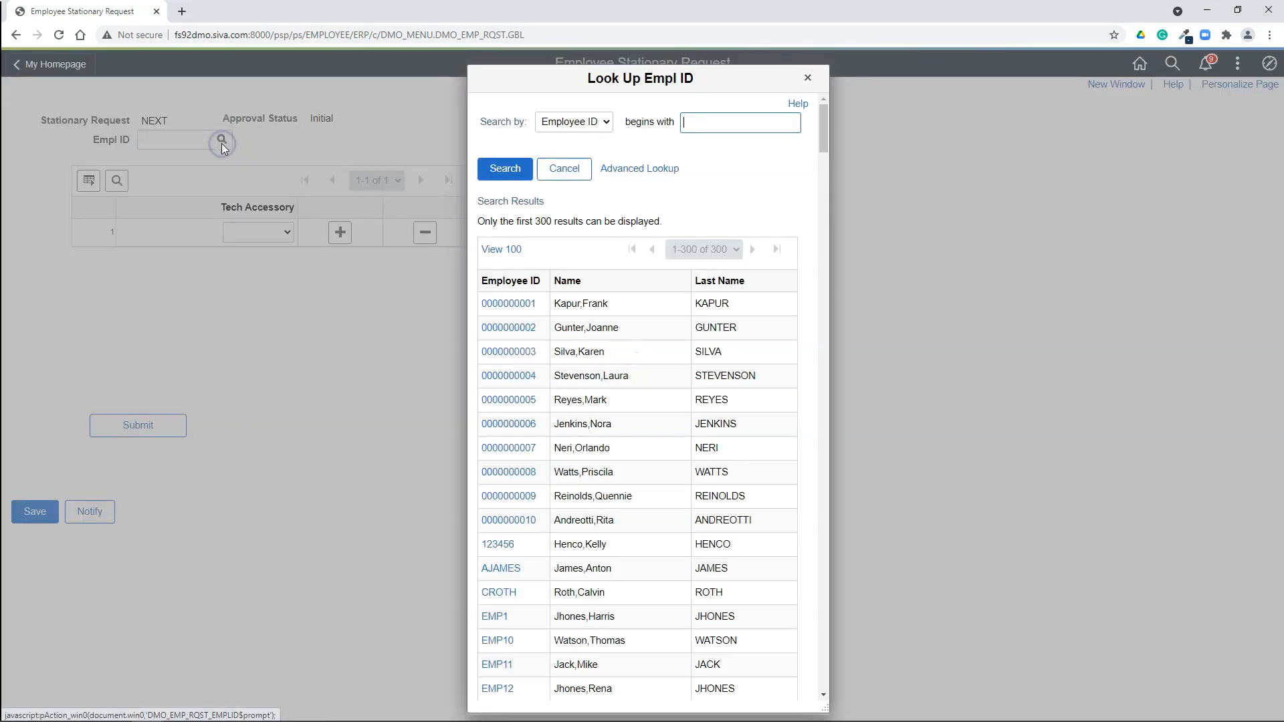
{"action": "left_click", "coordinate": [502, 570]}
Step: Choose Keyboard as the row 1 Tech Accessory and submit request 8 for approval
{"action": "double_click", "coordinate": [321, 119]}
{"action": "left_click", "coordinate": [278, 233]}
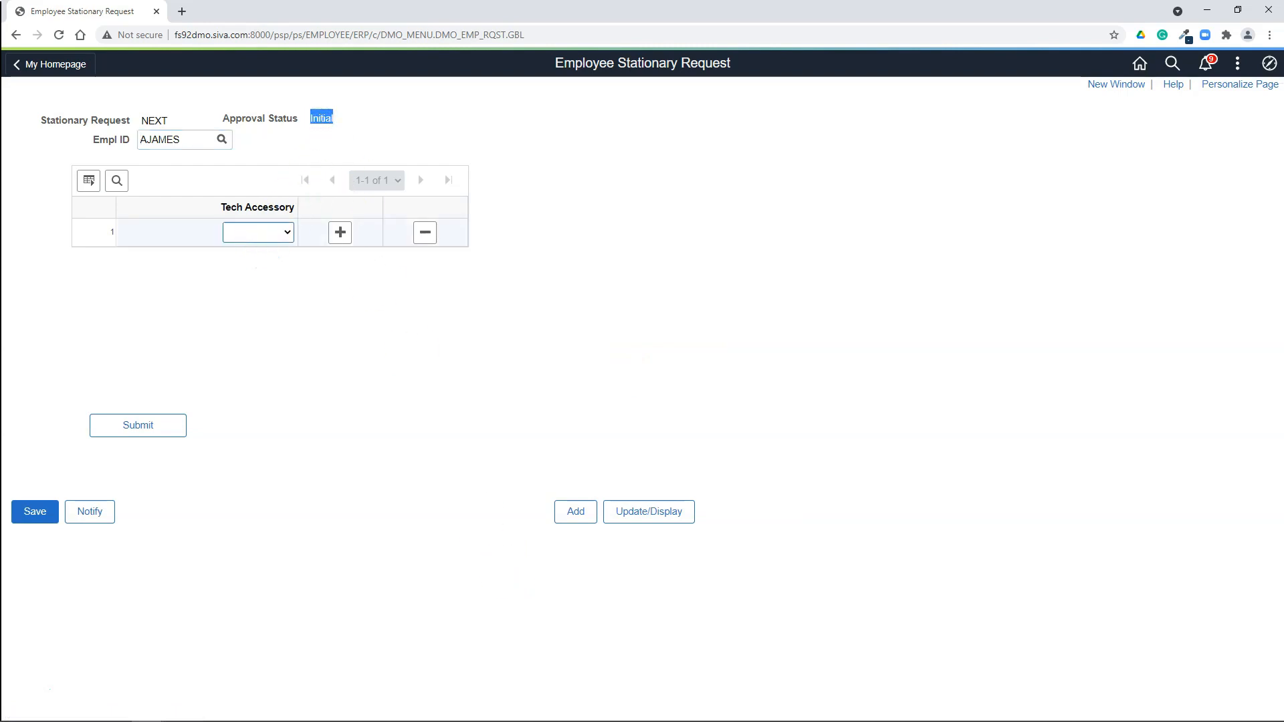
{"action": "left_click", "coordinate": [258, 232]}
{"action": "left_click", "coordinate": [267, 280]}
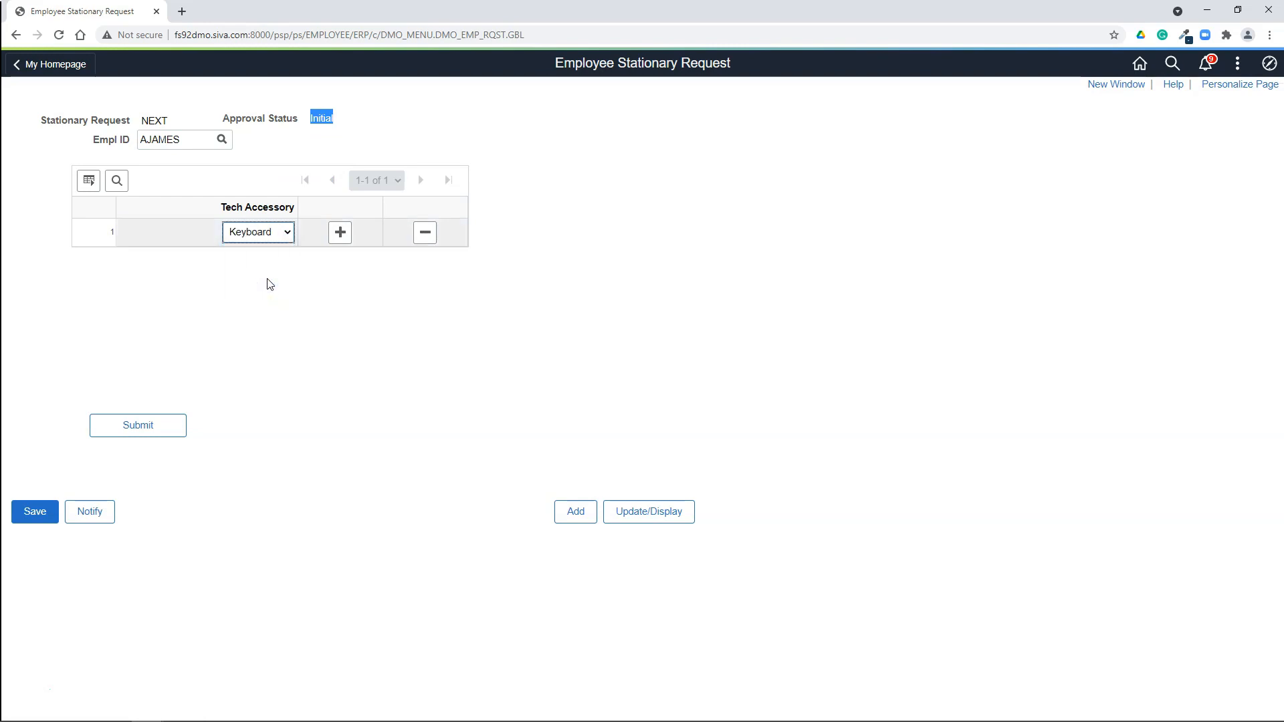
{"action": "left_click", "coordinate": [159, 426]}
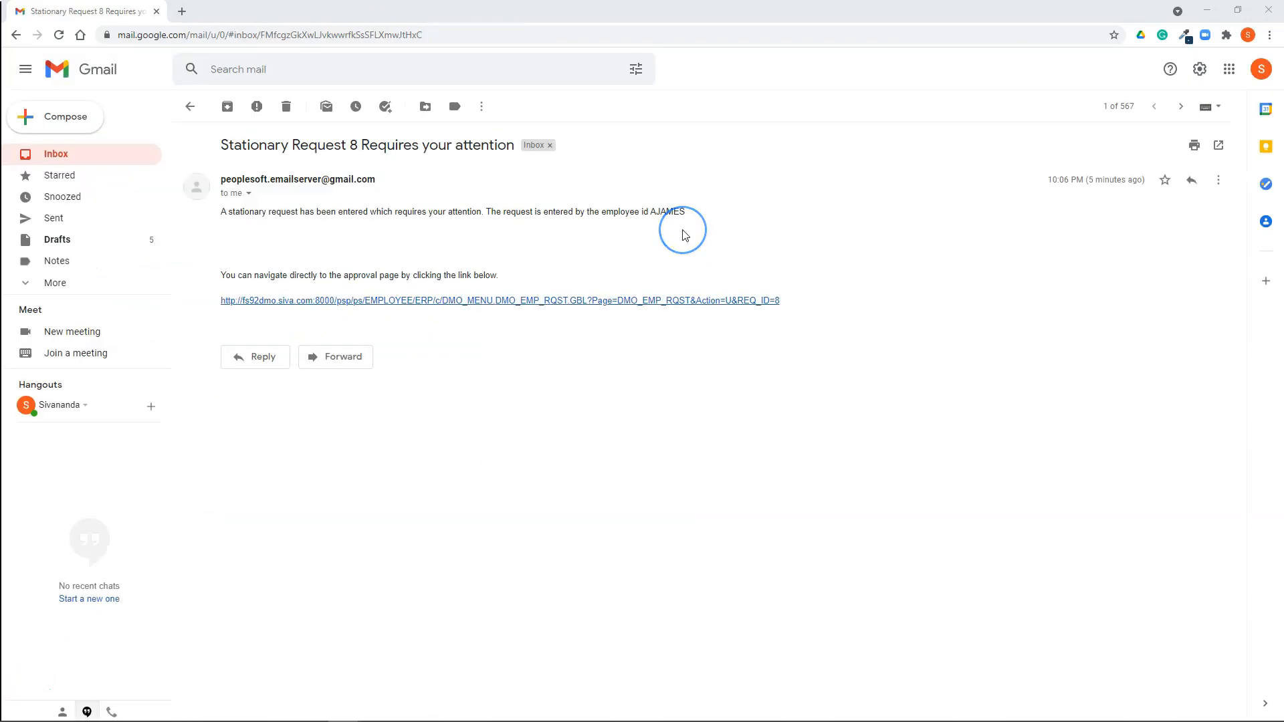
Step: Follow the approval link in the 'Stationary Request 8 Requires your attention' email
{"action": "double_click", "coordinate": [666, 211]}
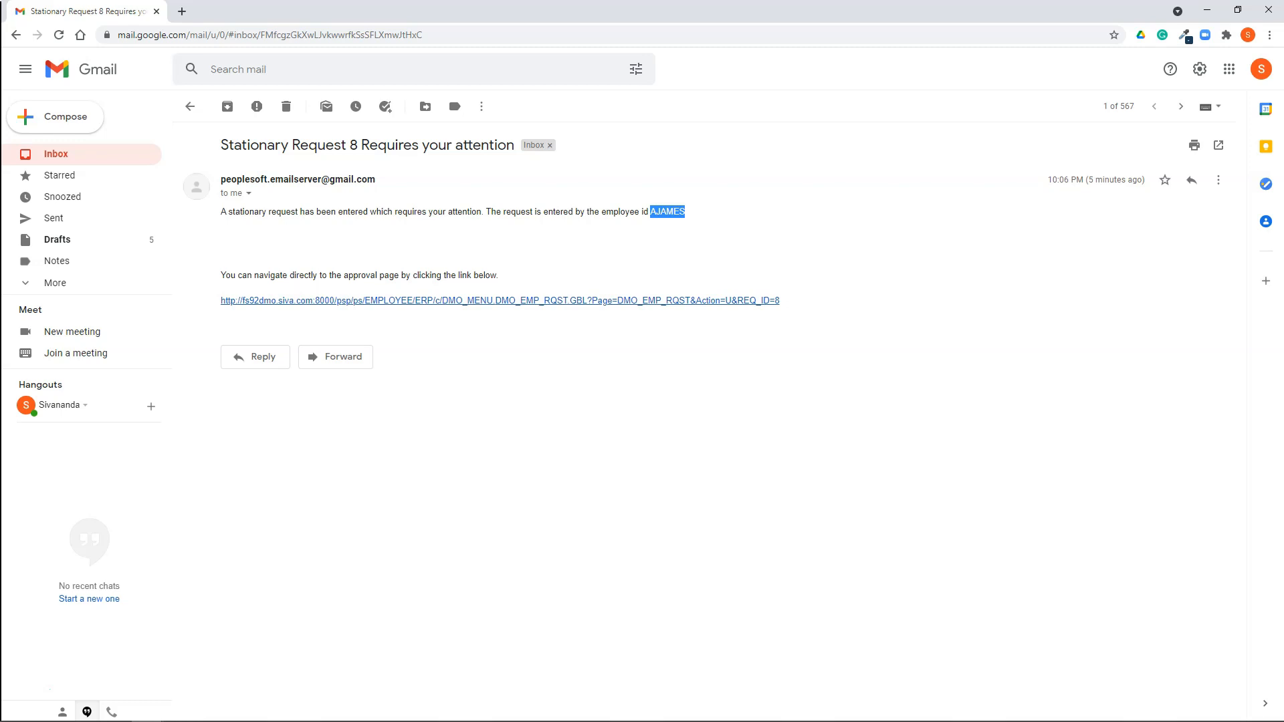
{"action": "left_click", "coordinate": [327, 306]}
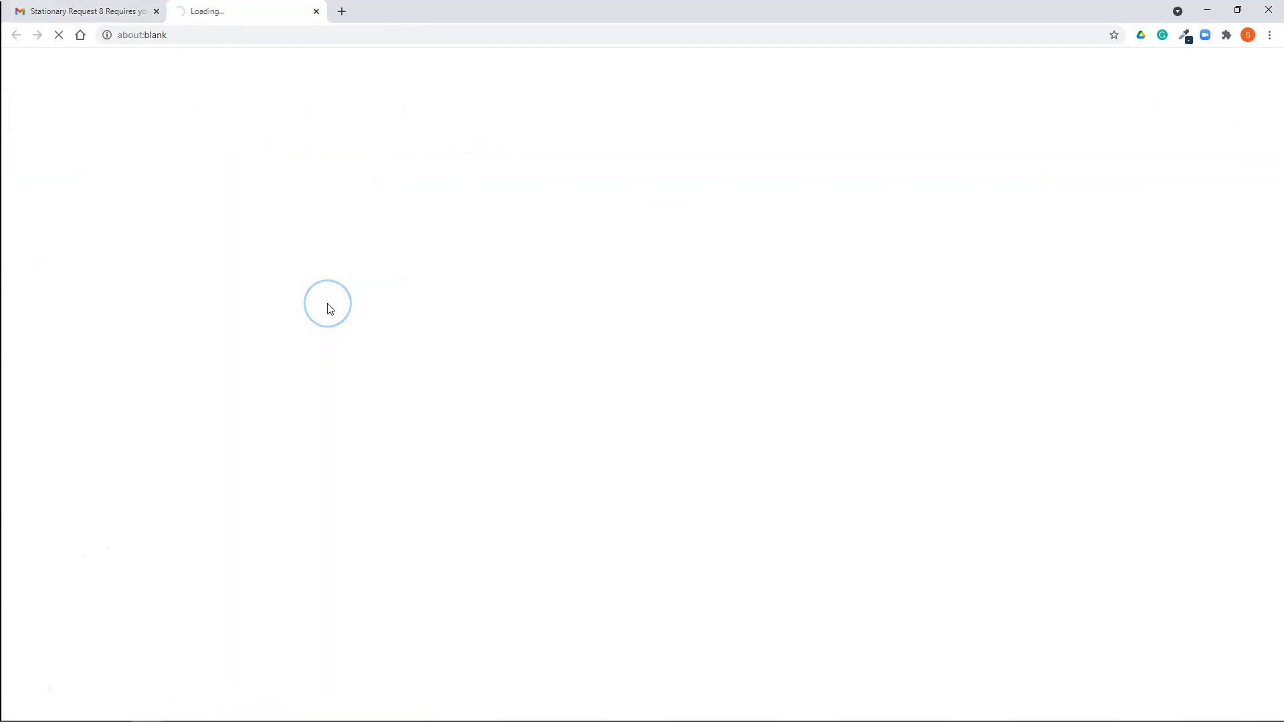
Step: Sign in to PeopleSoft with the Testing-level approver's user ID and password
{"action": "left_click", "coordinate": [497, 300]}
{"action": "type", "text": "AERICKSON"}
{"action": "left_click", "coordinate": [490, 369]}
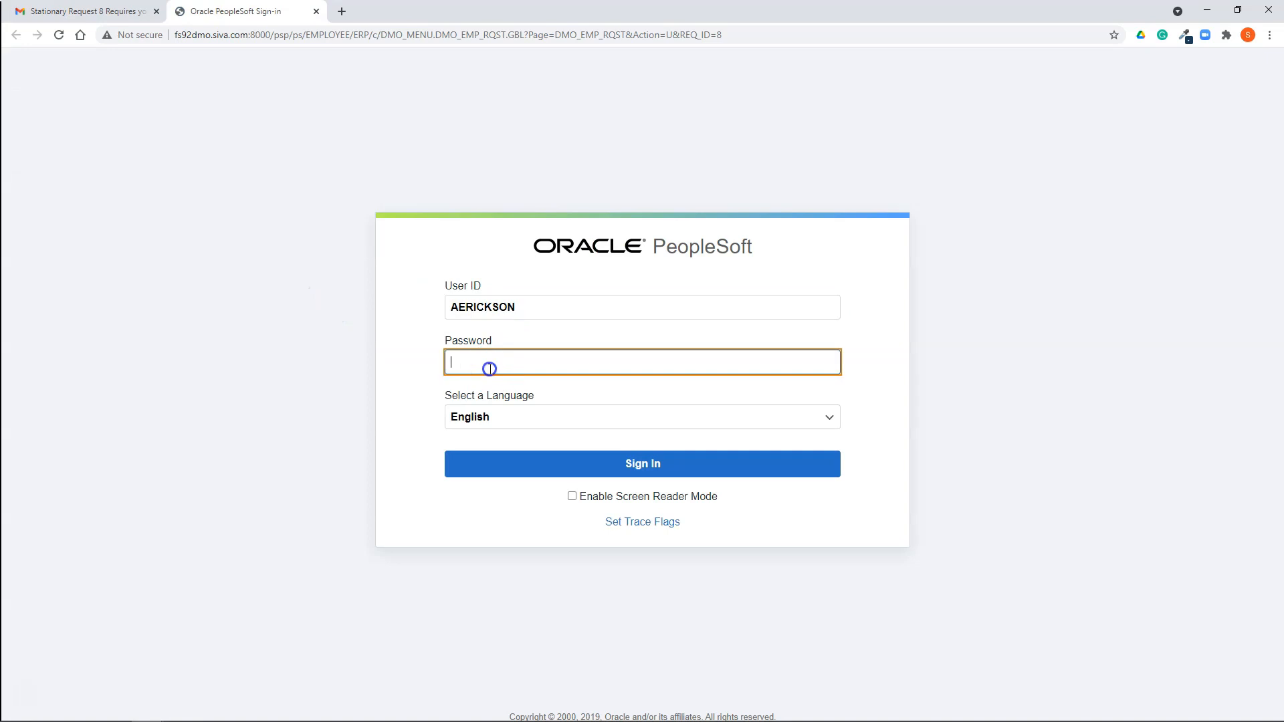
{"action": "left_click", "coordinate": [533, 464]}
Step: Approve request 8 with the comment 'This is great', then close the tab
{"action": "left_click", "coordinate": [311, 395]}
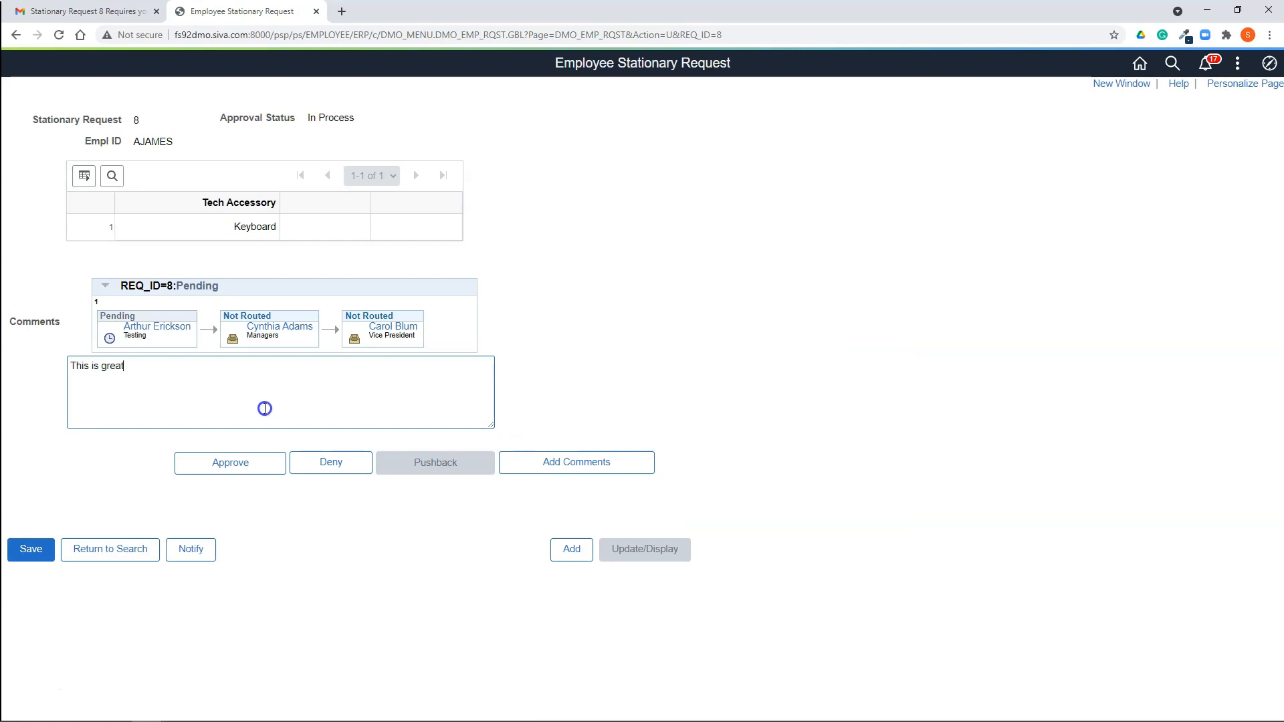
{"action": "left_click", "coordinate": [210, 464]}
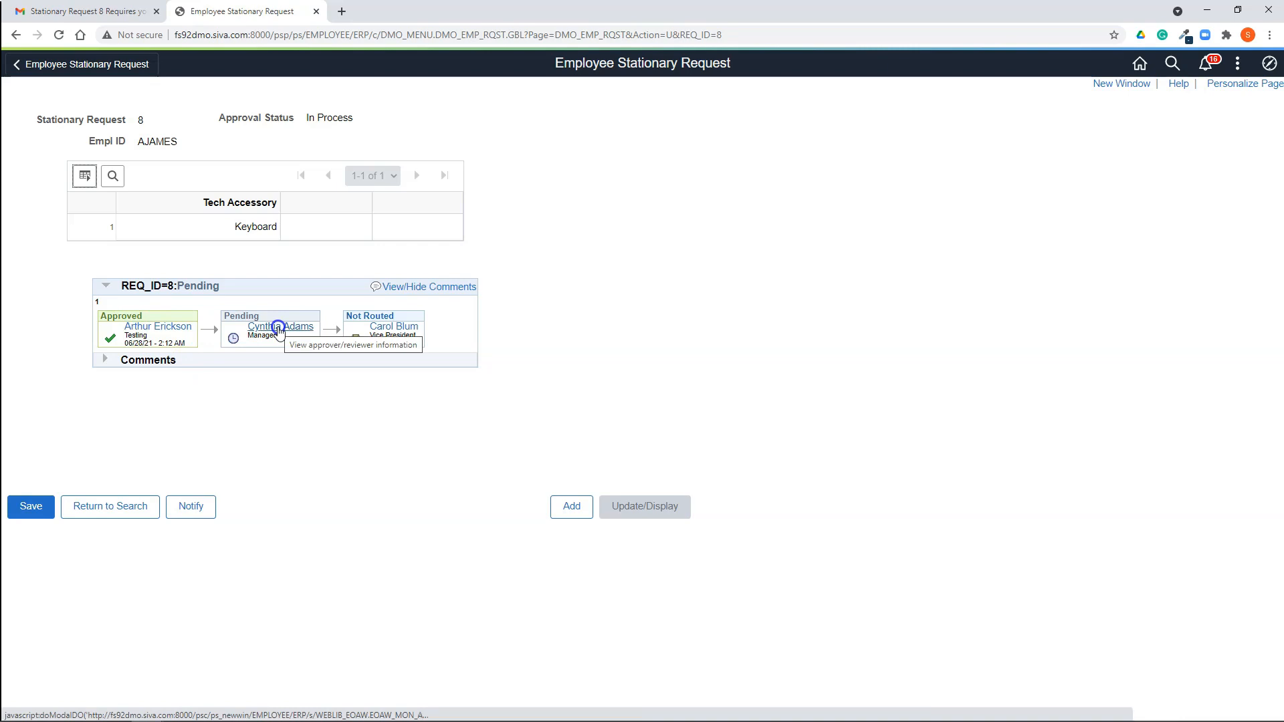
{"action": "key", "text": "ctrl+w"}
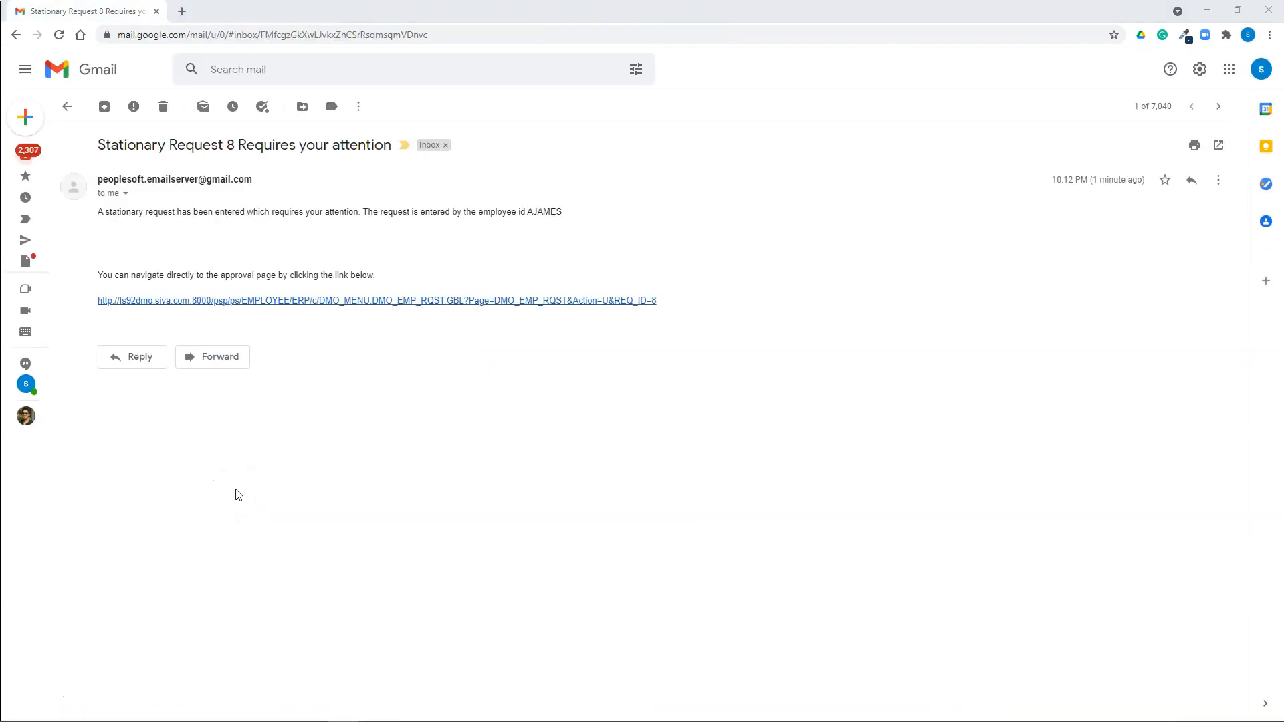
Step: Sign in as the Managers approver and approve request 8 commenting 'This is good'
{"action": "left_click", "coordinate": [282, 302]}
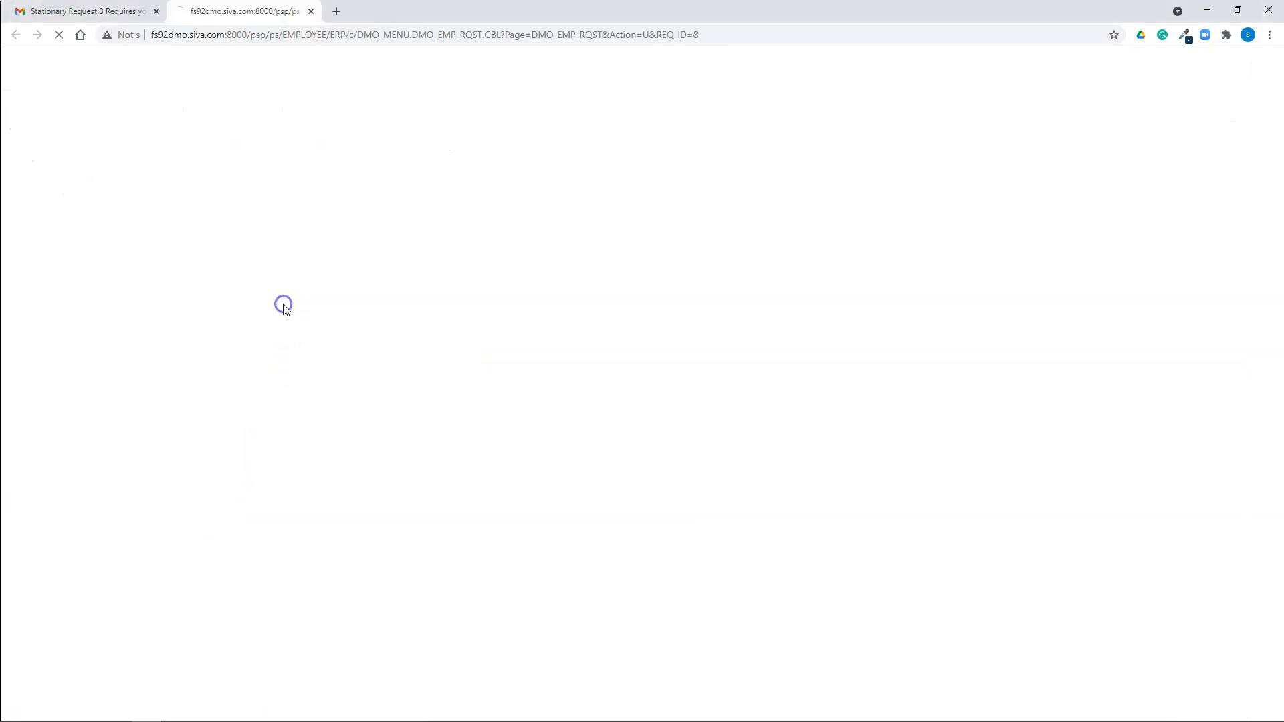
{"action": "type", "text": "CADAMS"}
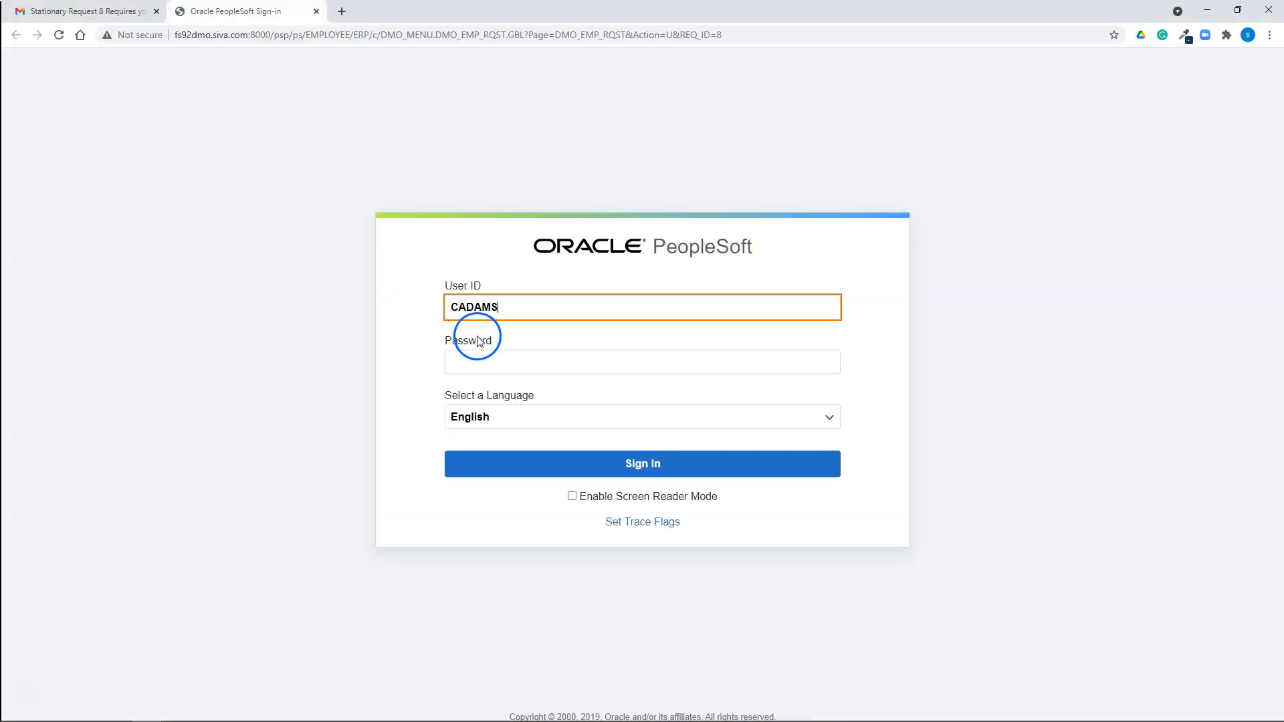
{"action": "left_click", "coordinate": [474, 364]}
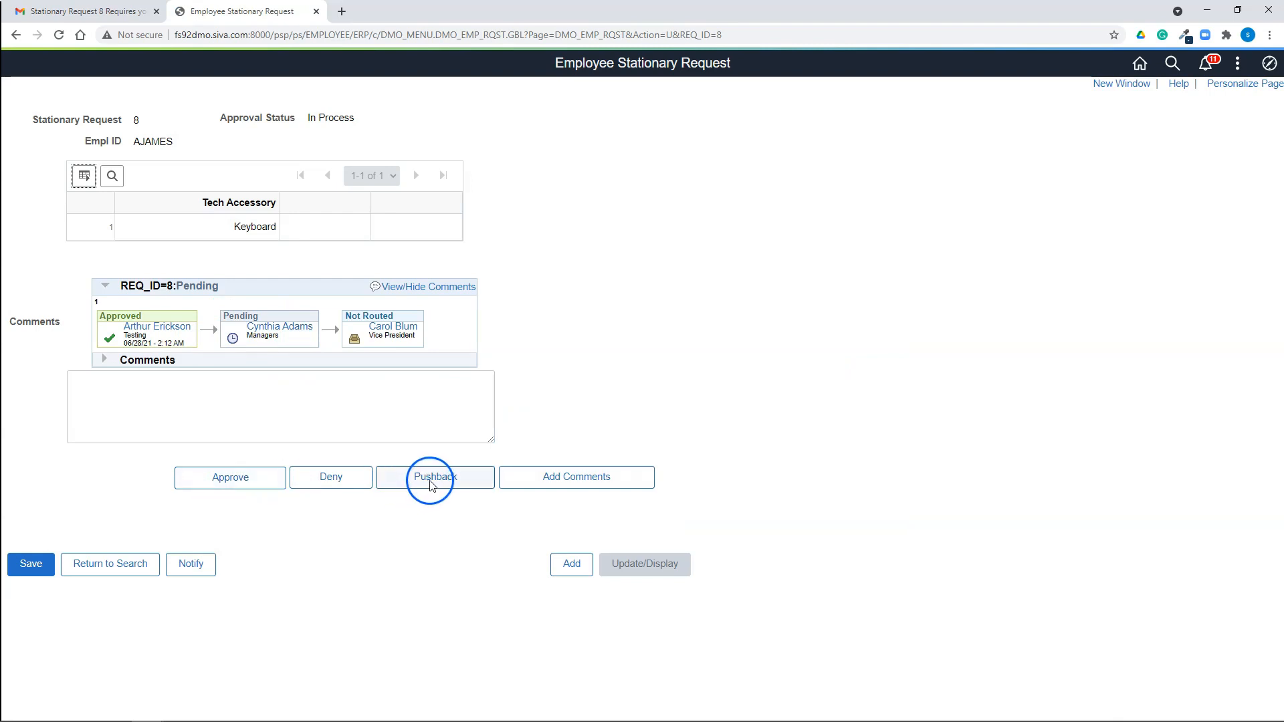
{"action": "left_click", "coordinate": [230, 409]}
{"action": "type", "text": "This is good"}
{"action": "left_click", "coordinate": [228, 477]}
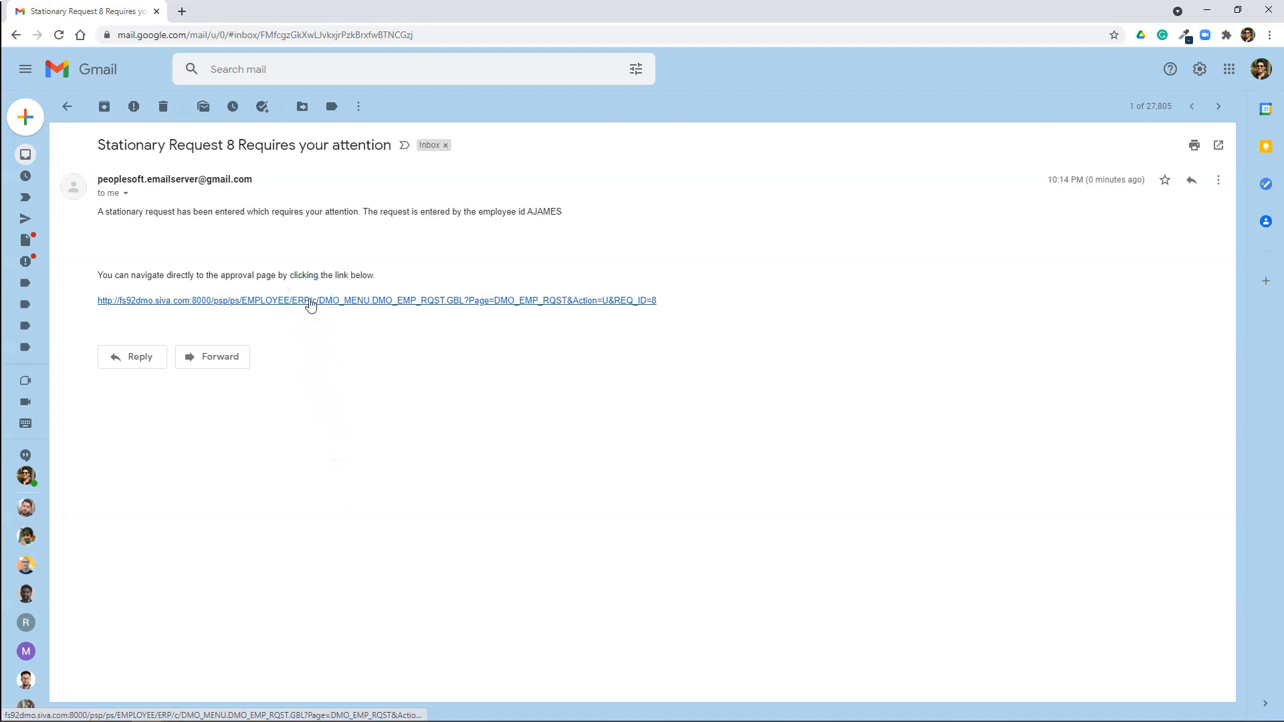
Step: Open the latest email's approval link and sign in as the Vice President approver
{"action": "left_click", "coordinate": [311, 302]}
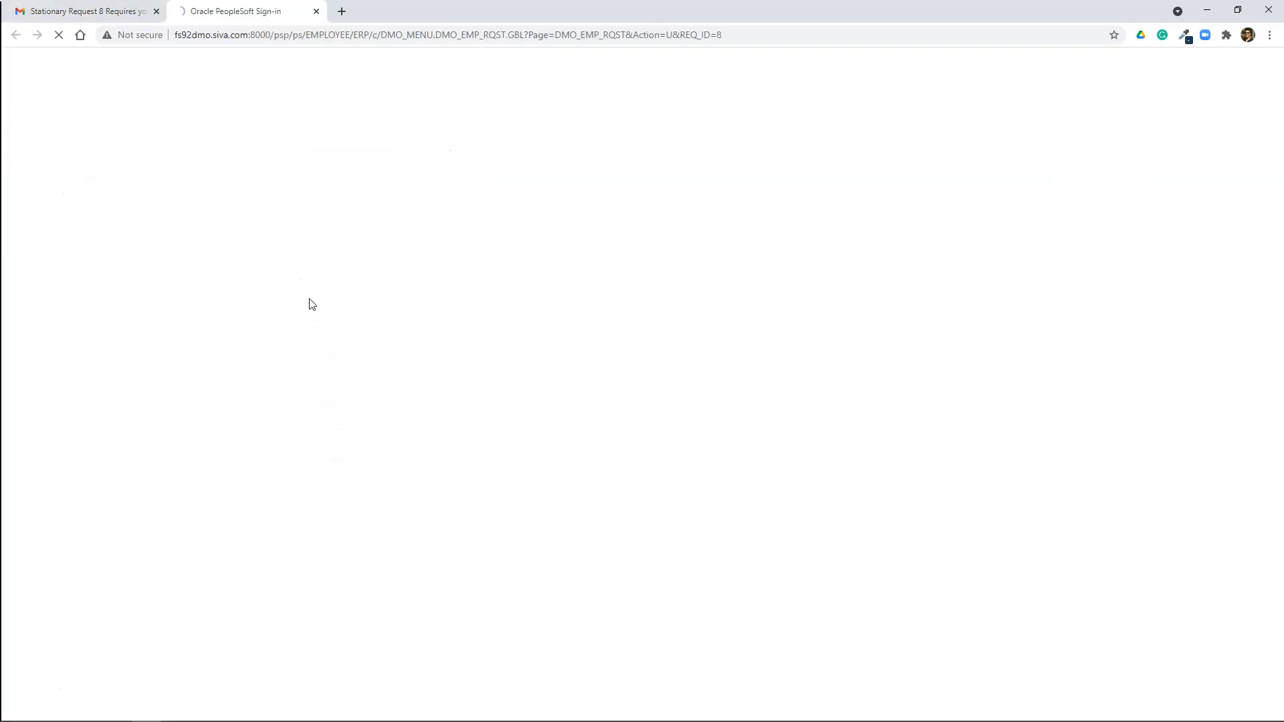
{"action": "type", "text": "CBLUM"}
{"action": "left_click", "coordinate": [529, 366]}
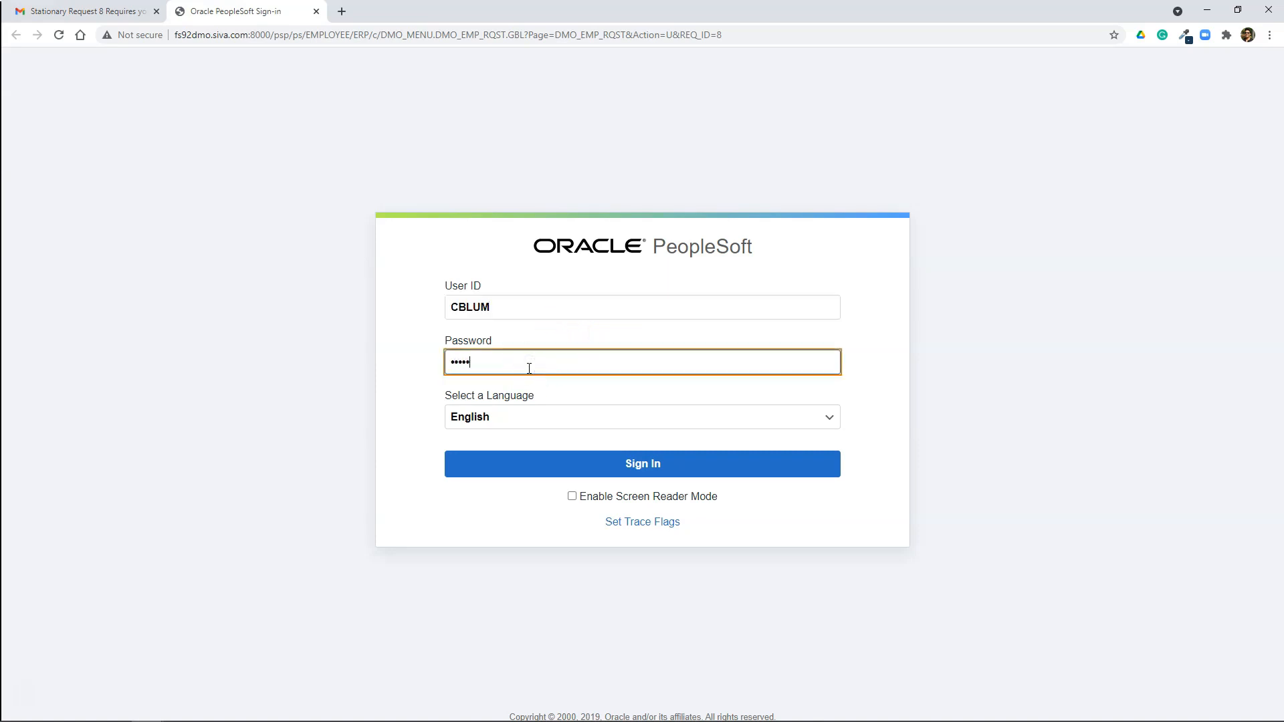
{"action": "key", "text": "Return"}
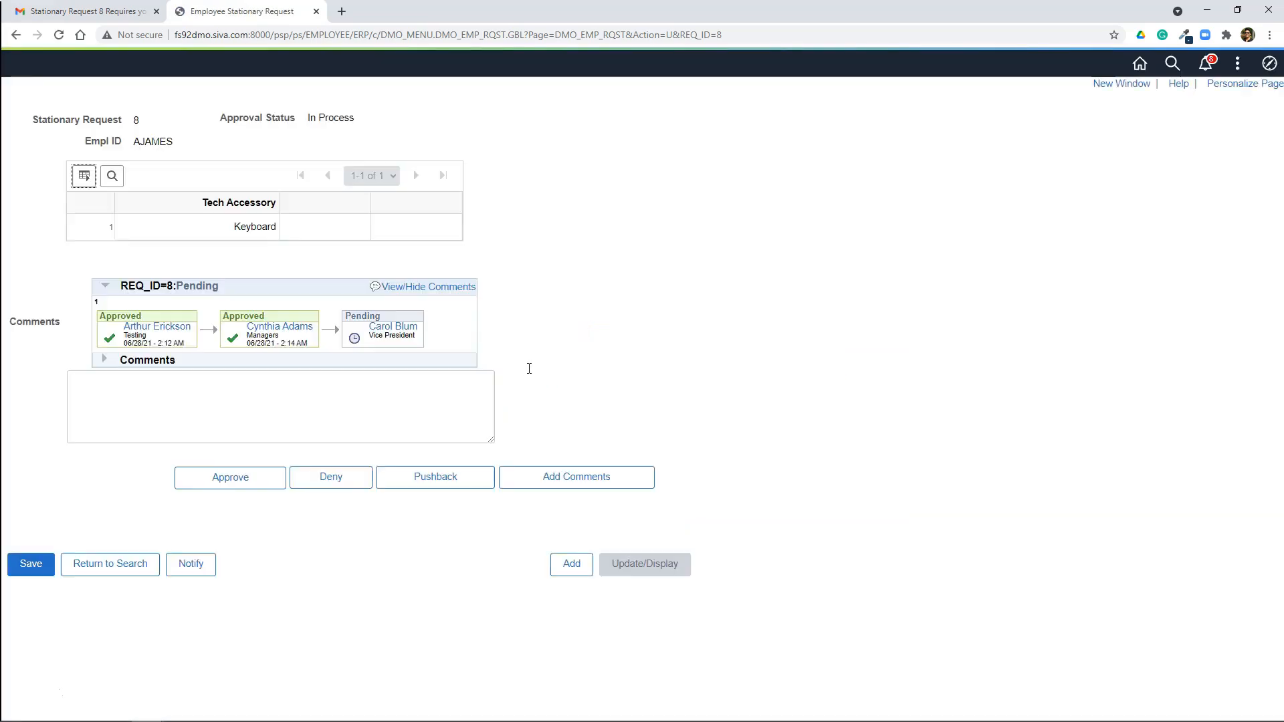
Step: Give request 8 final approval with comment 'Approved', turning its status from In Process to Complete
{"action": "left_click", "coordinate": [396, 402]}
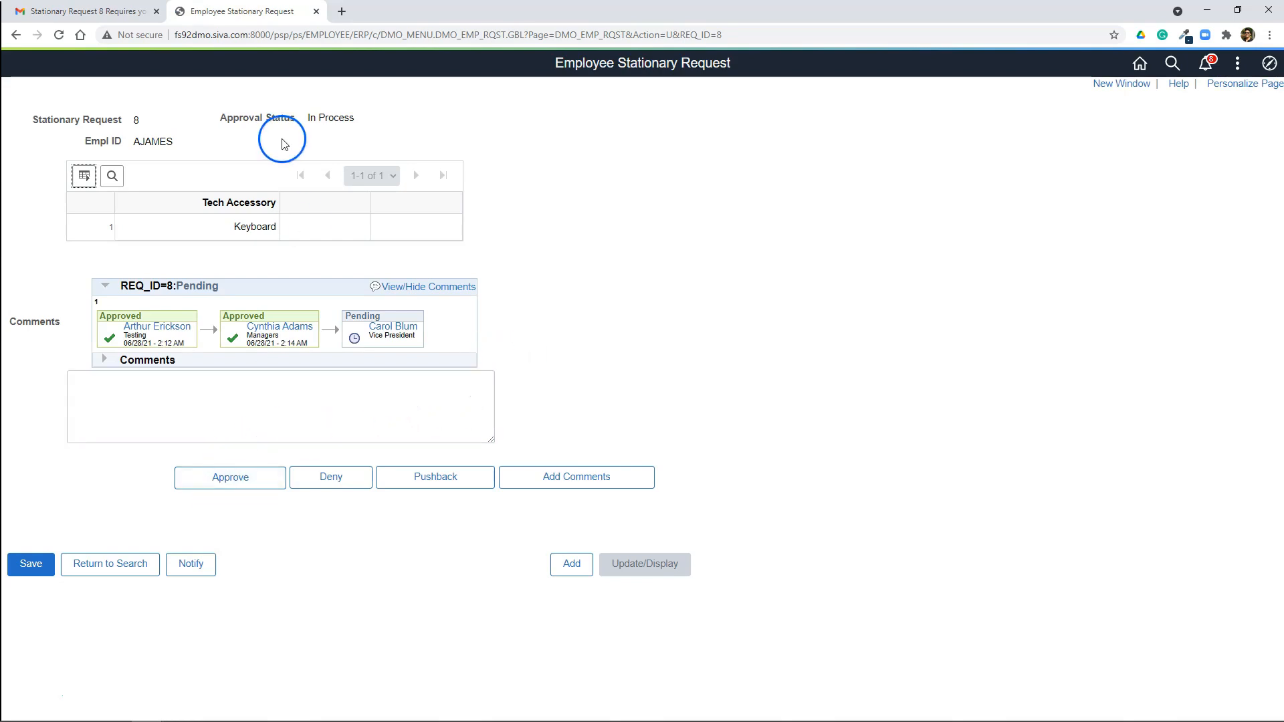
{"action": "left_click_drag", "start_coordinate": [352, 117], "coordinate": [311, 117]}
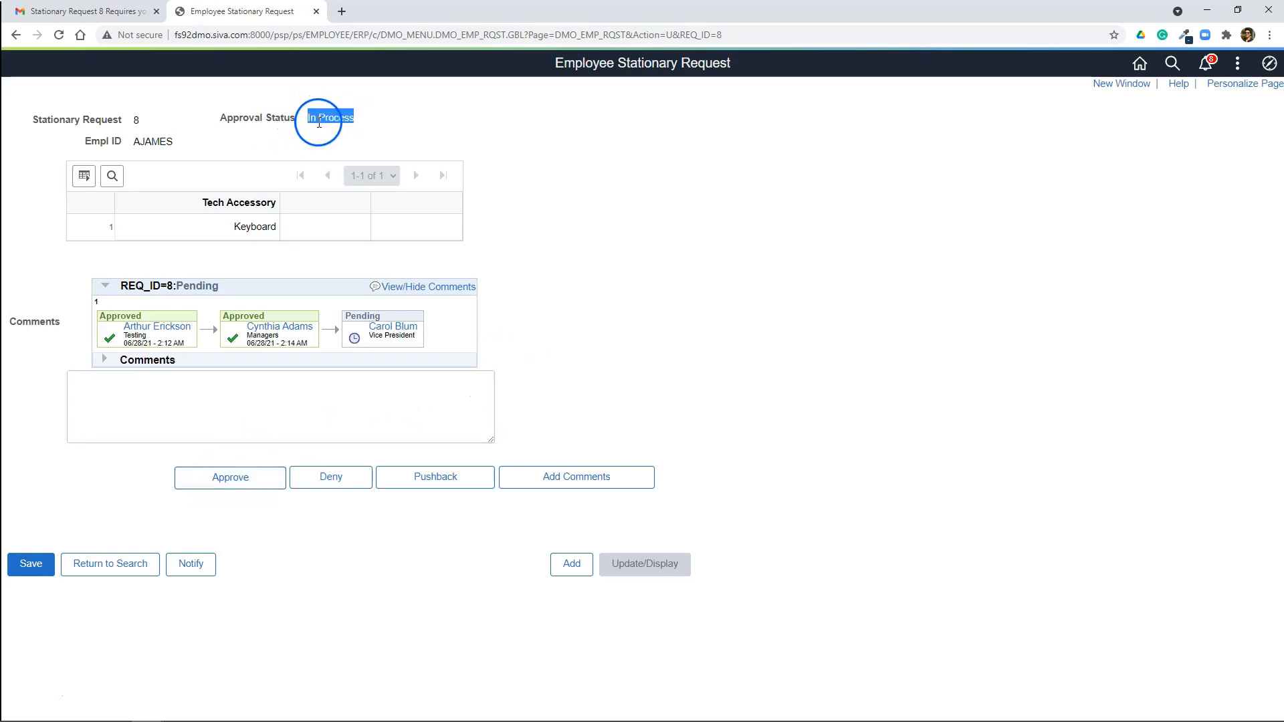
{"action": "left_click", "coordinate": [315, 405]}
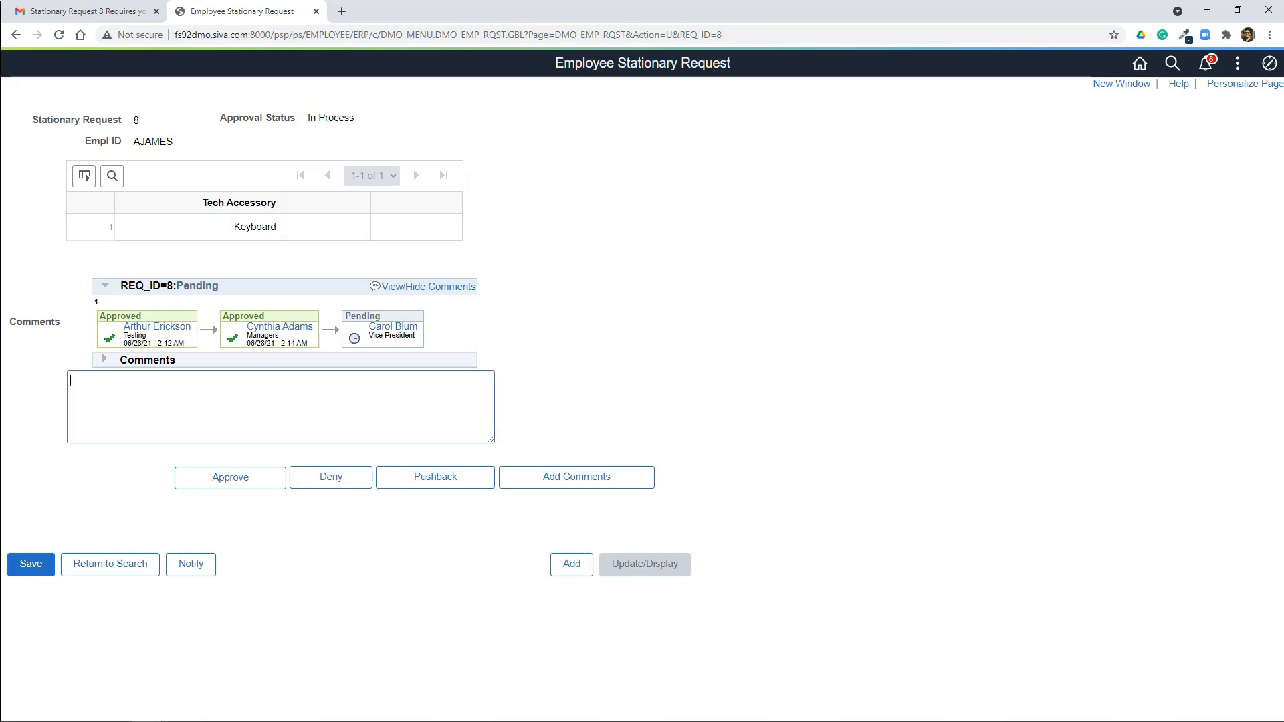
{"action": "left_click", "coordinate": [216, 404]}
{"action": "type", "text": "Approved"}
{"action": "left_click", "coordinate": [225, 479]}
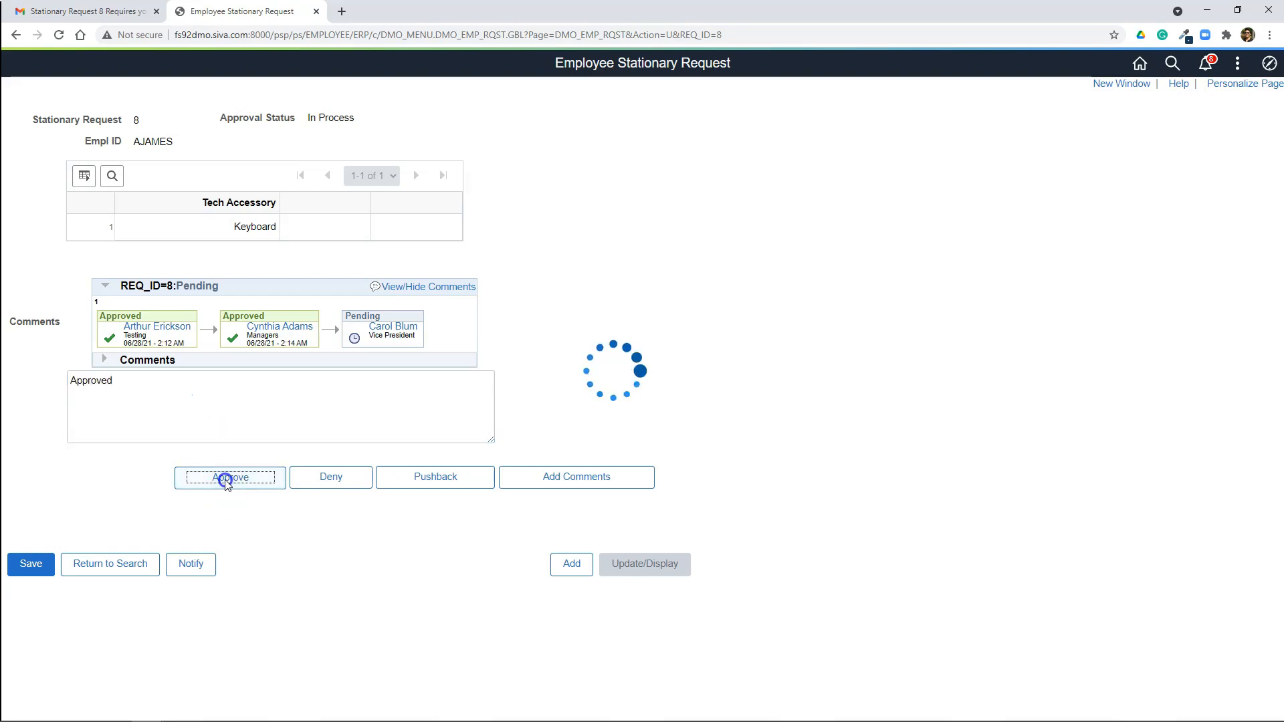
{"action": "double_click", "coordinate": [324, 119]}
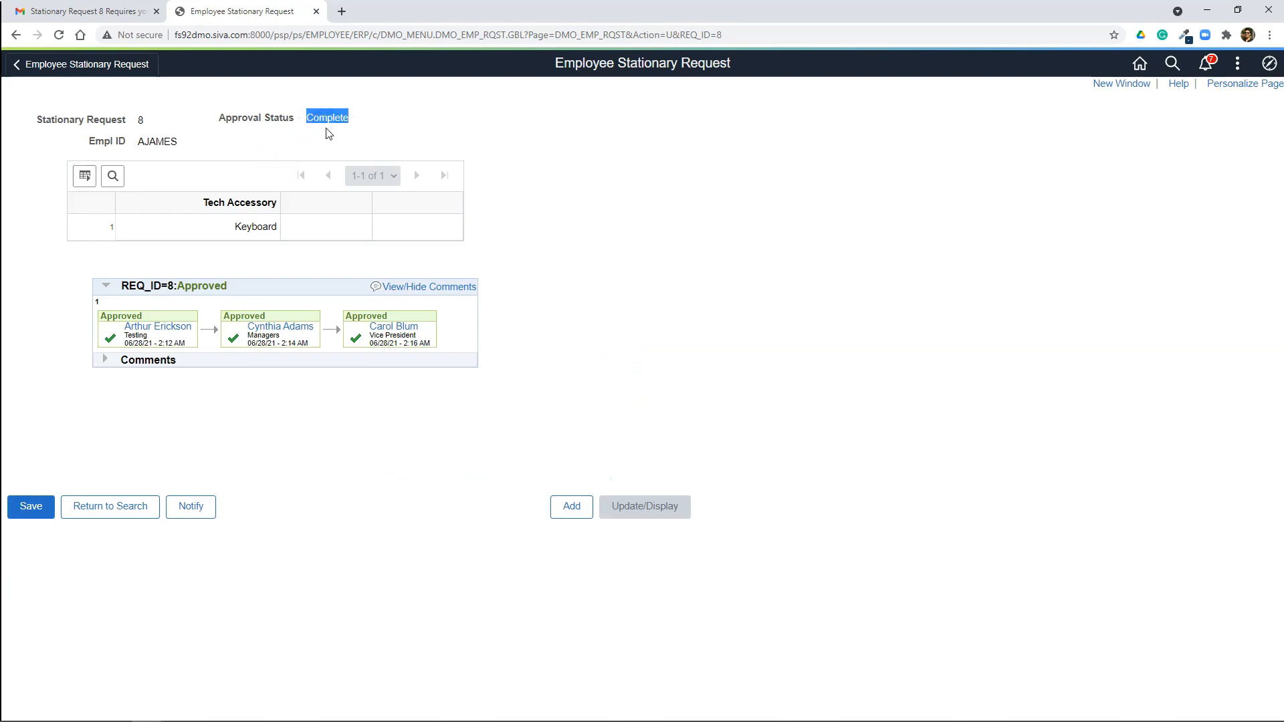